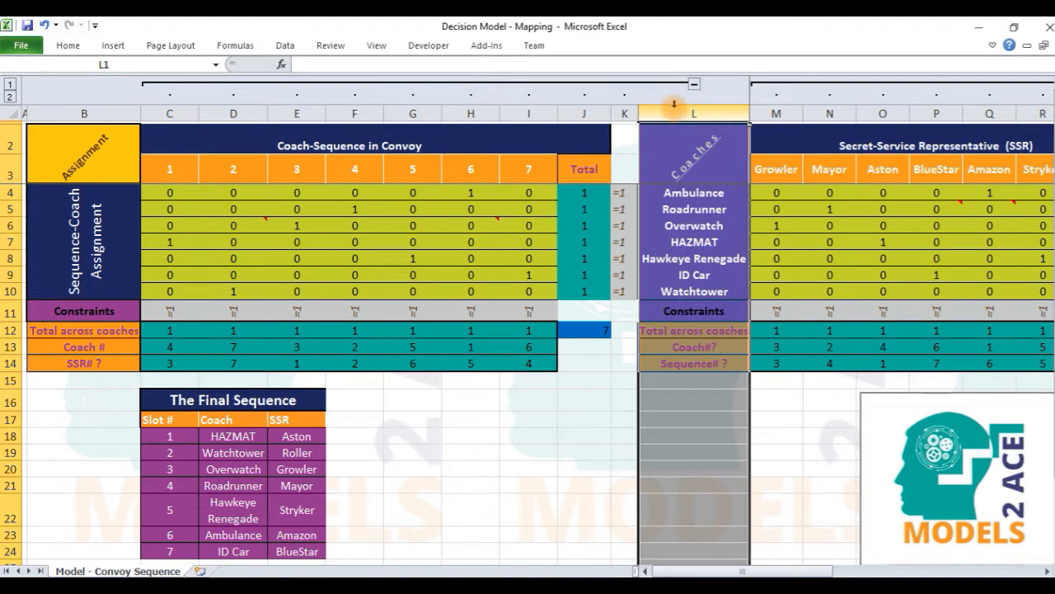
Examine the Coaches list and the Coach-Sequence in Convoy block, highlighting columns C to I down to row 10.
{"action": "left_click_drag", "start_coordinate": [692, 153], "coordinate": [694, 311]}
{"action": "left_click", "coordinate": [187, 139]}
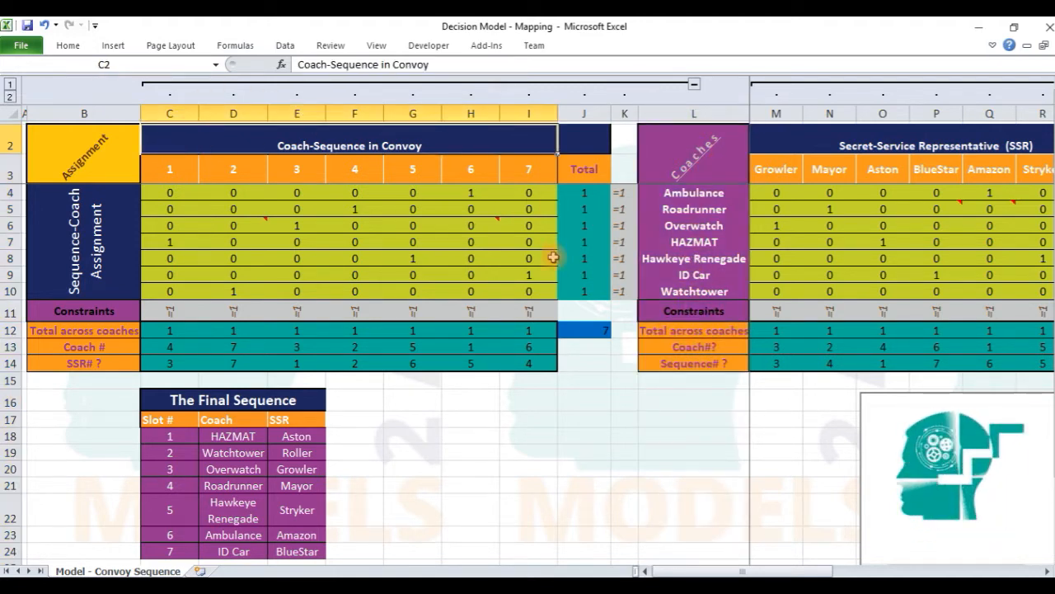
{"action": "left_click", "coordinate": [540, 290], "text": "shift"}
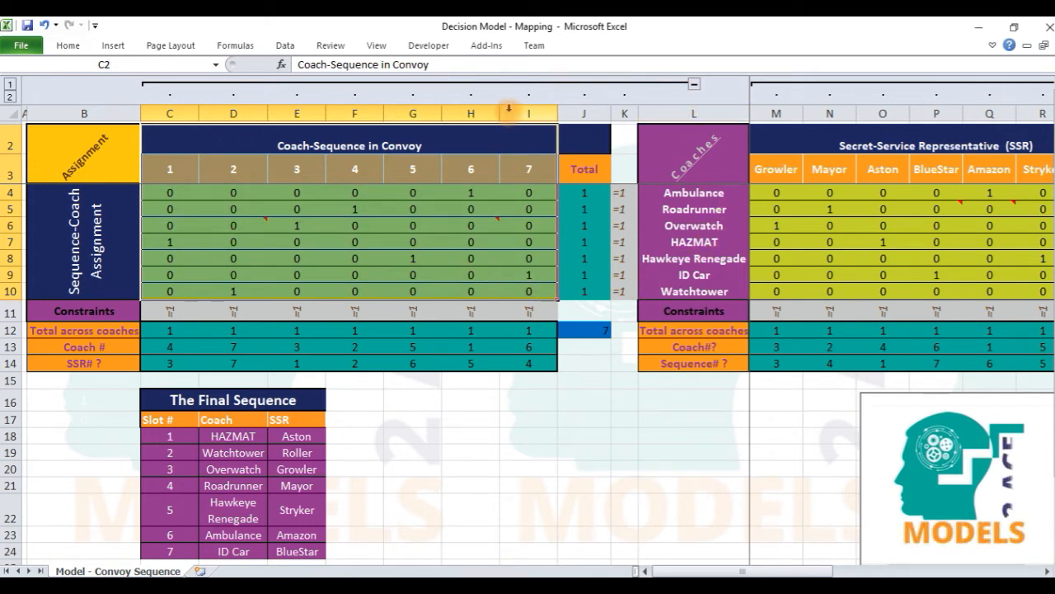
Collapse the Coach-Sequence columns to examine the SSR assignment matrix in M4:S10, and expand them again.
{"action": "left_click", "coordinate": [694, 83]}
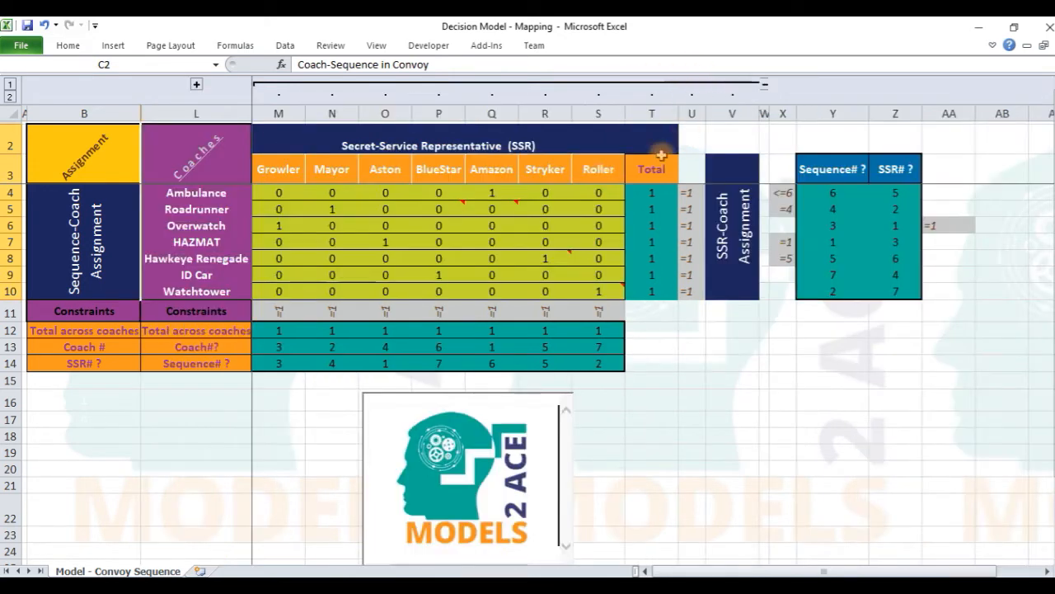
{"action": "left_click", "coordinate": [270, 195]}
{"action": "left_click", "coordinate": [597, 288], "text": "shift"}
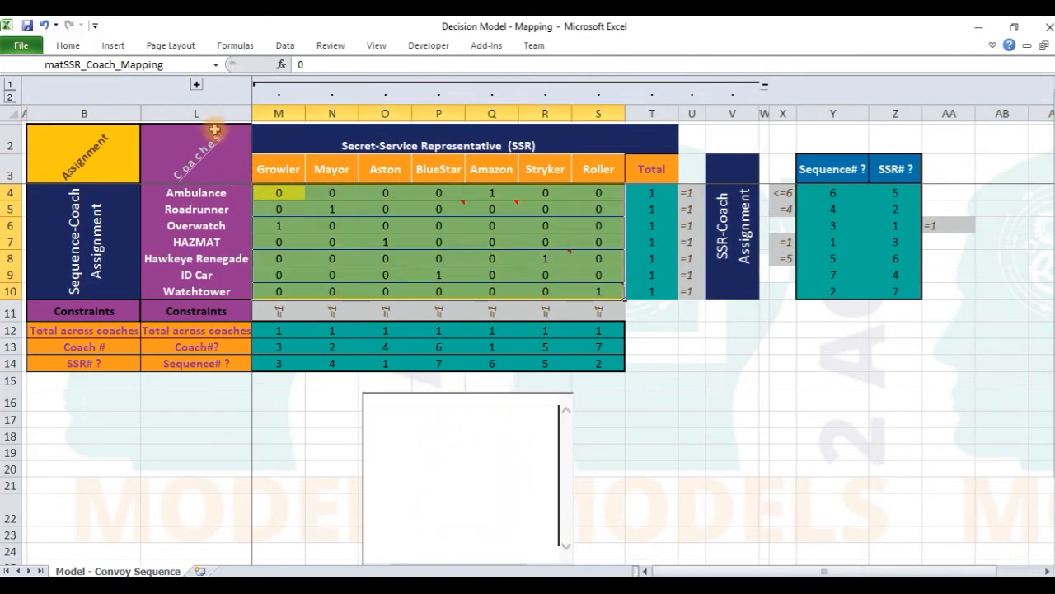
{"action": "left_click", "coordinate": [197, 84]}
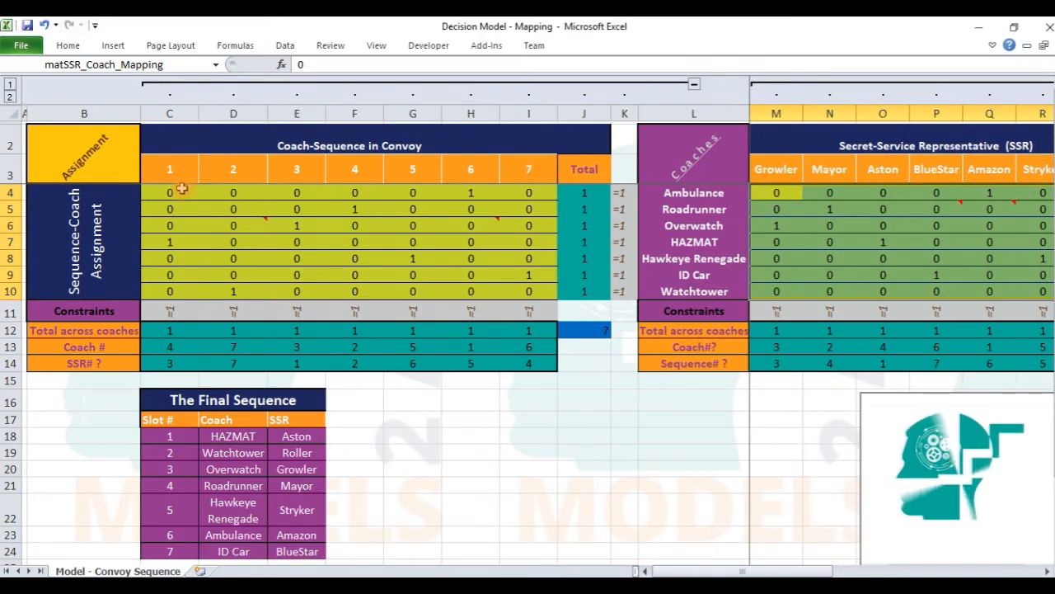
Examine the sequence-coach matrix C4:I10, matching the Ambulance row's cells with convoy positions 1, 2 and 6.
{"action": "left_click", "coordinate": [181, 188]}
{"action": "left_click", "coordinate": [519, 288], "text": "shift"}
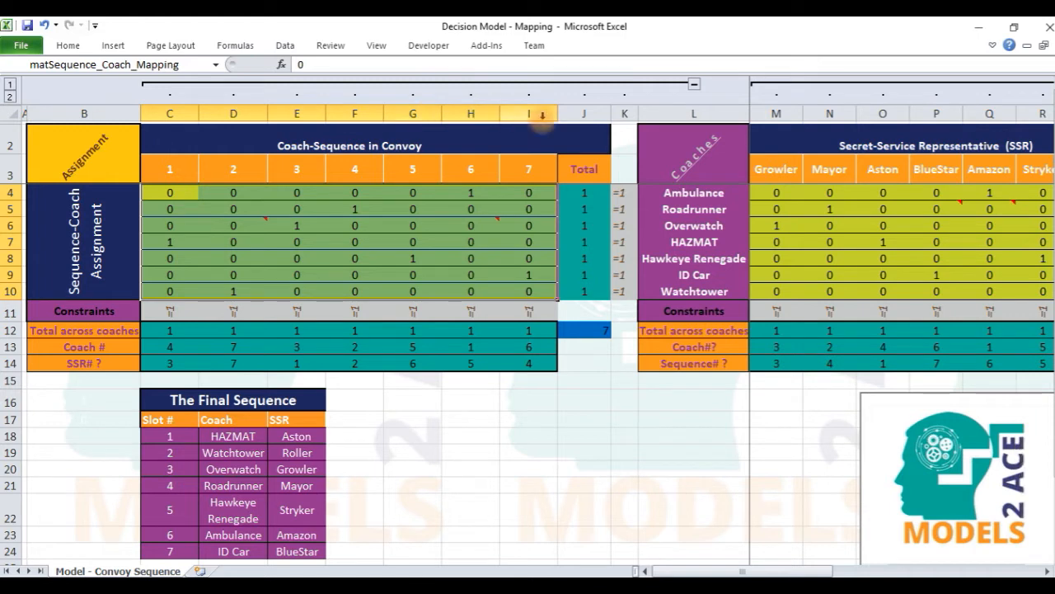
{"action": "left_click", "coordinate": [170, 196]}
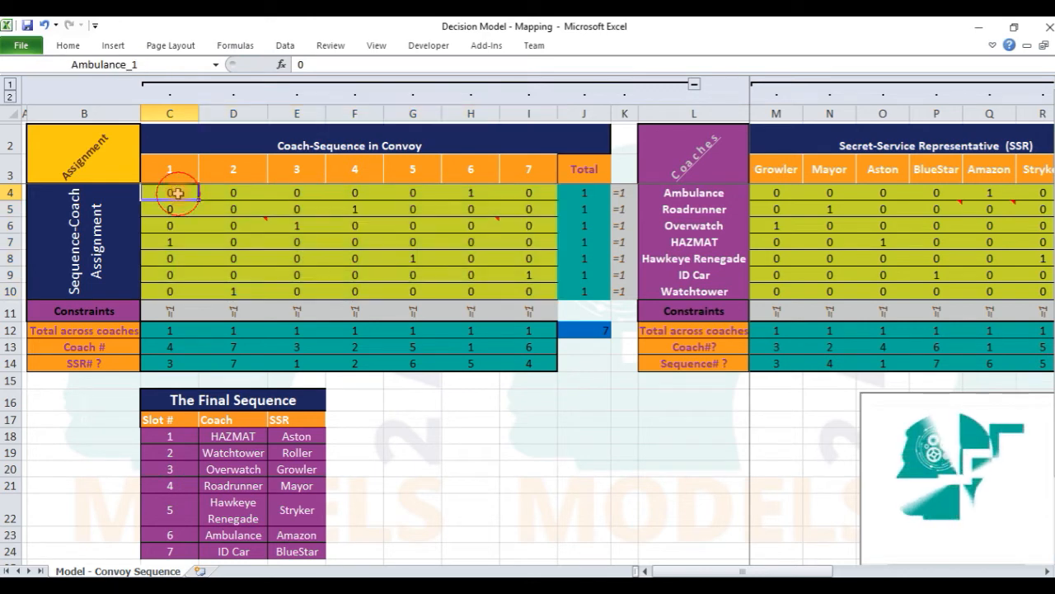
{"action": "left_click", "coordinate": [170, 169]}
{"action": "left_click", "coordinate": [650, 196]}
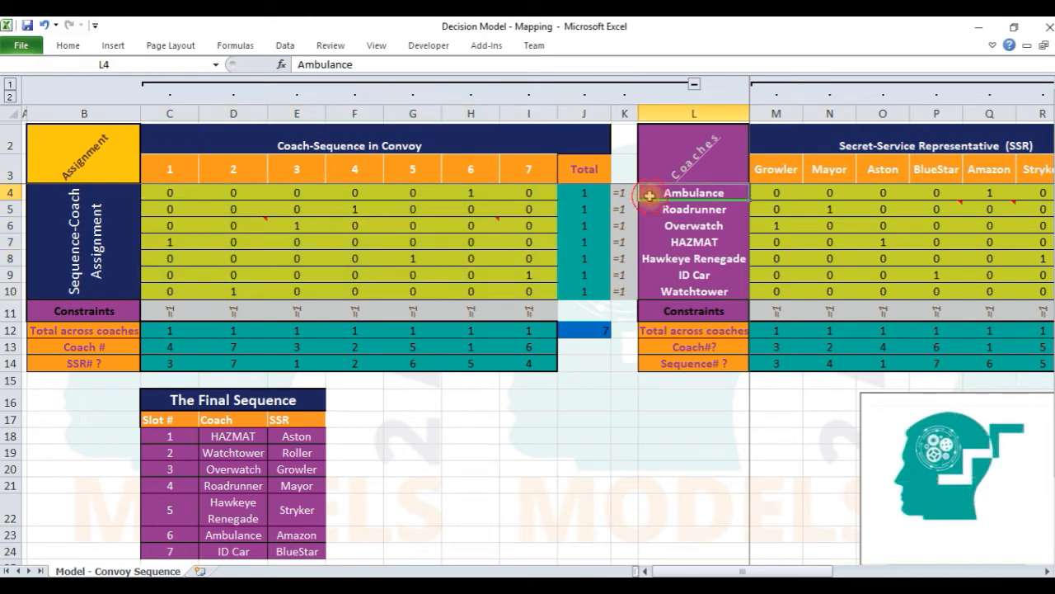
{"action": "left_click", "coordinate": [239, 192]}
{"action": "left_click", "coordinate": [681, 192]}
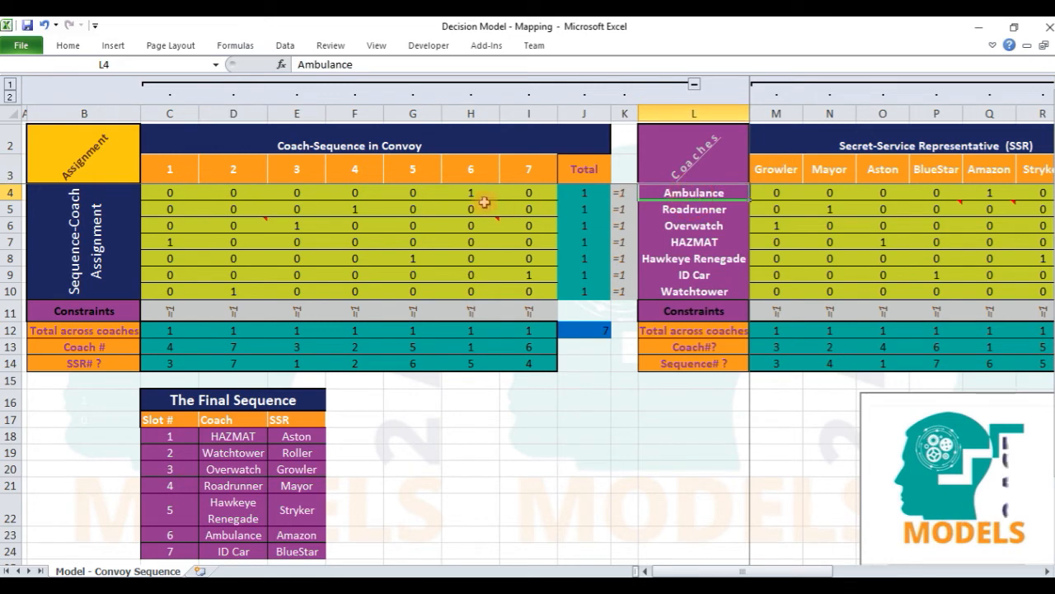
{"action": "left_click", "coordinate": [456, 193]}
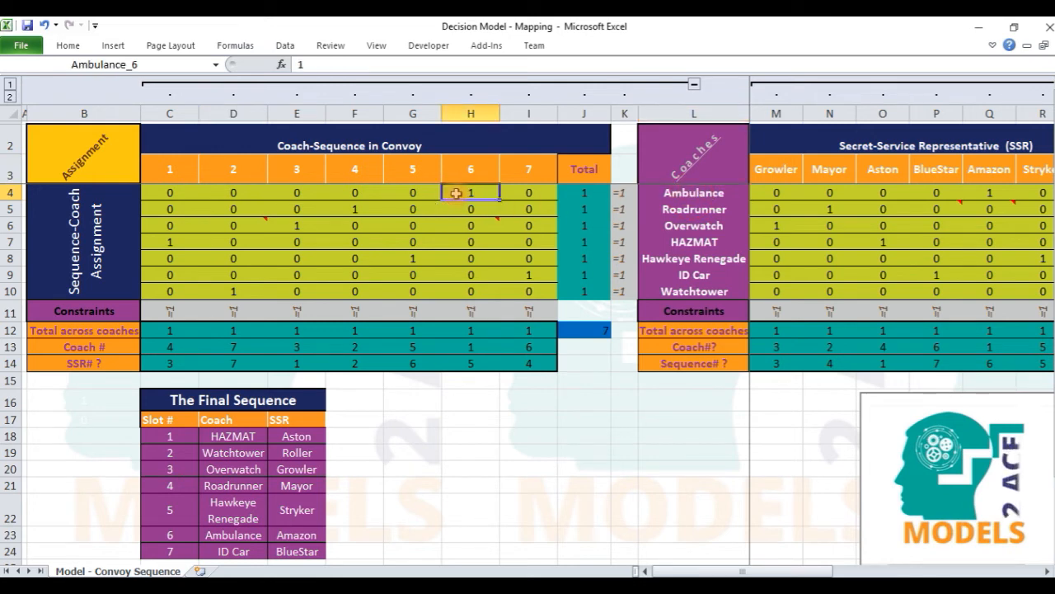
{"action": "left_click", "coordinate": [672, 194]}
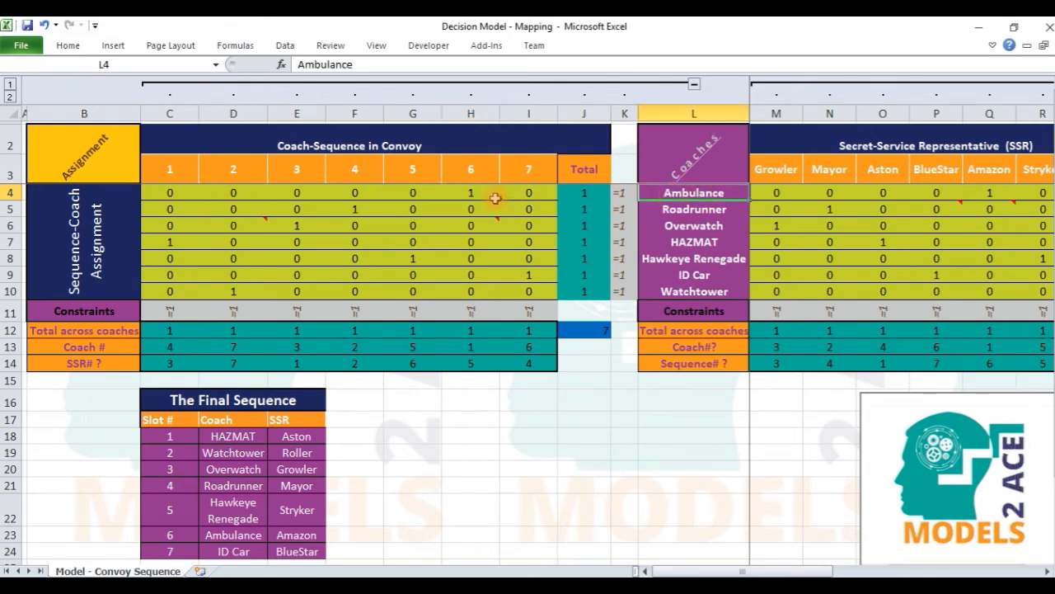
{"action": "left_click", "coordinate": [466, 178]}
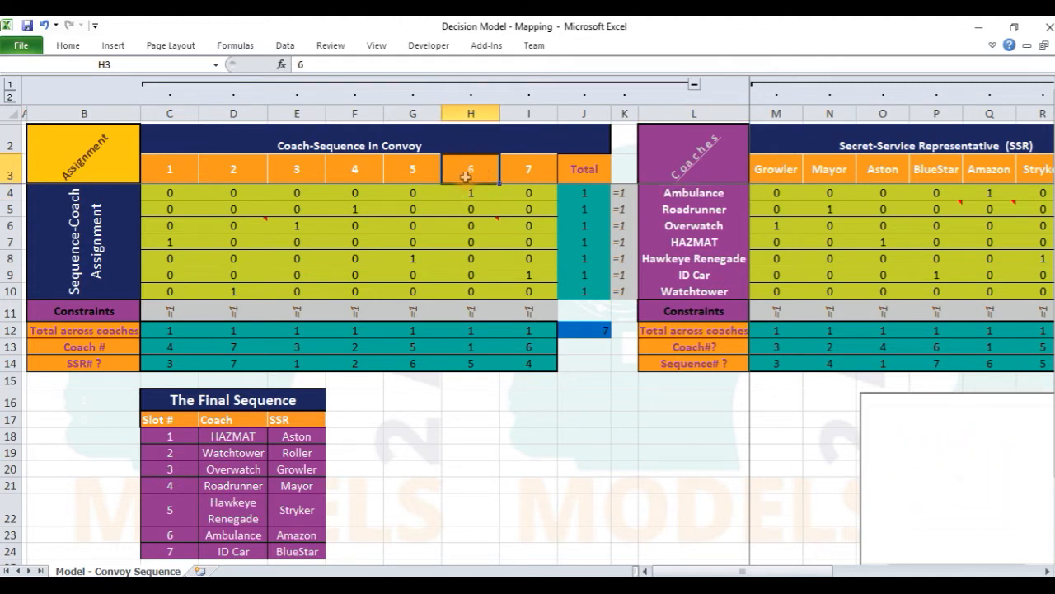
{"action": "left_click_drag", "start_coordinate": [676, 193], "coordinate": [167, 192]}
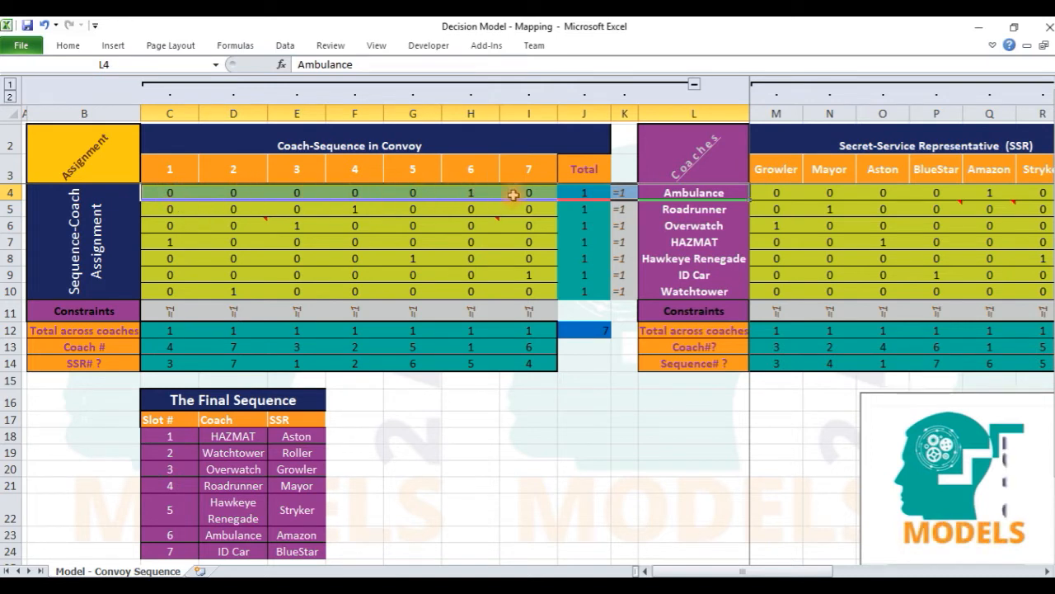
Inspect the Total column's SUM formula for Ambulance in J4 and the cells it adds, leaving it unmodified.
{"action": "left_click", "coordinate": [580, 191]}
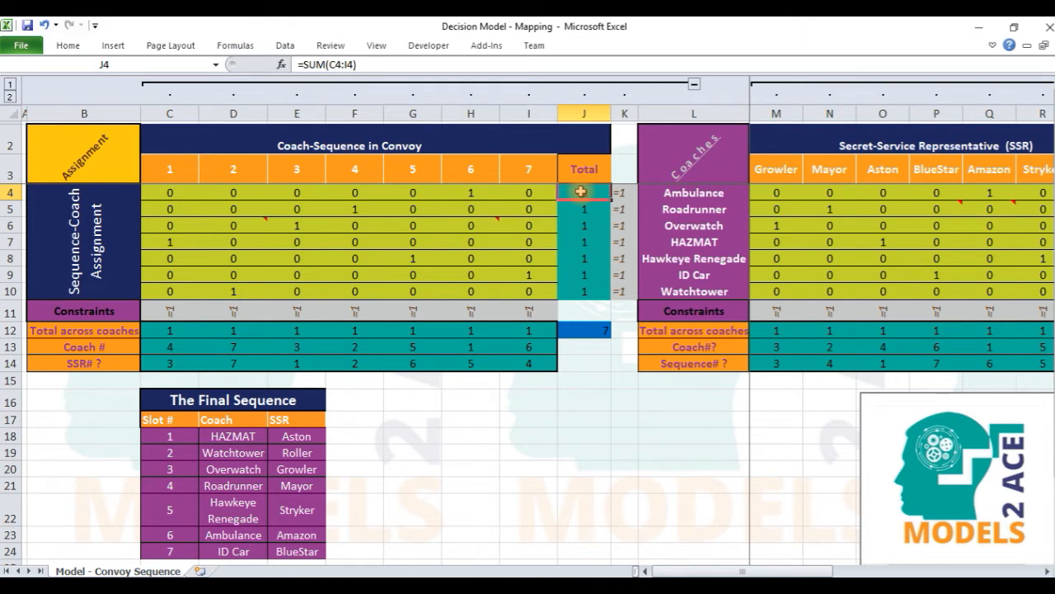
{"action": "key", "text": "Up"}
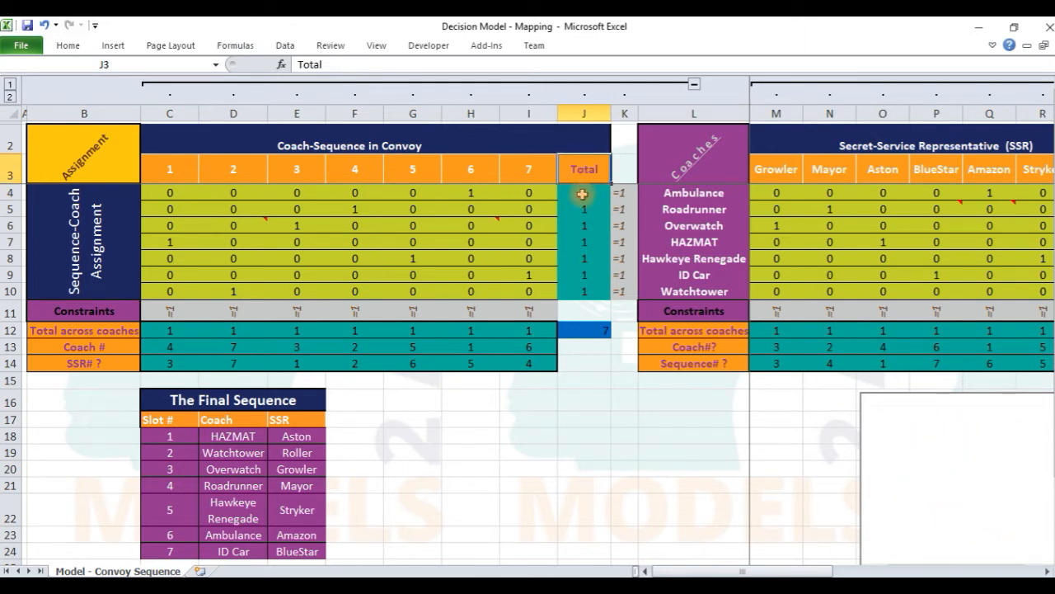
{"action": "left_click", "coordinate": [582, 193]}
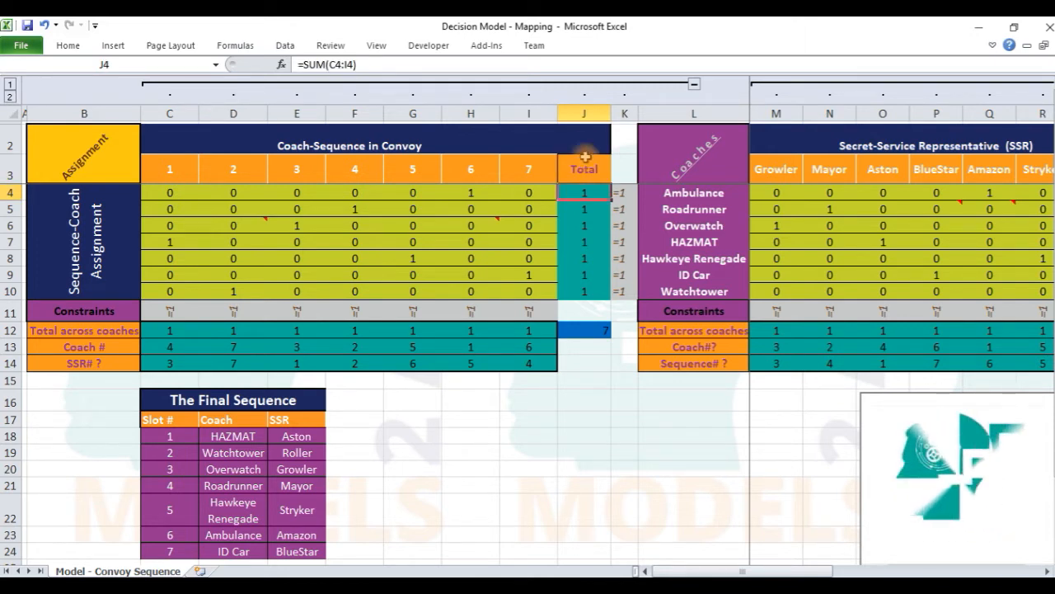
{"action": "left_click", "coordinate": [581, 113]}
{"action": "left_click", "coordinate": [591, 188]}
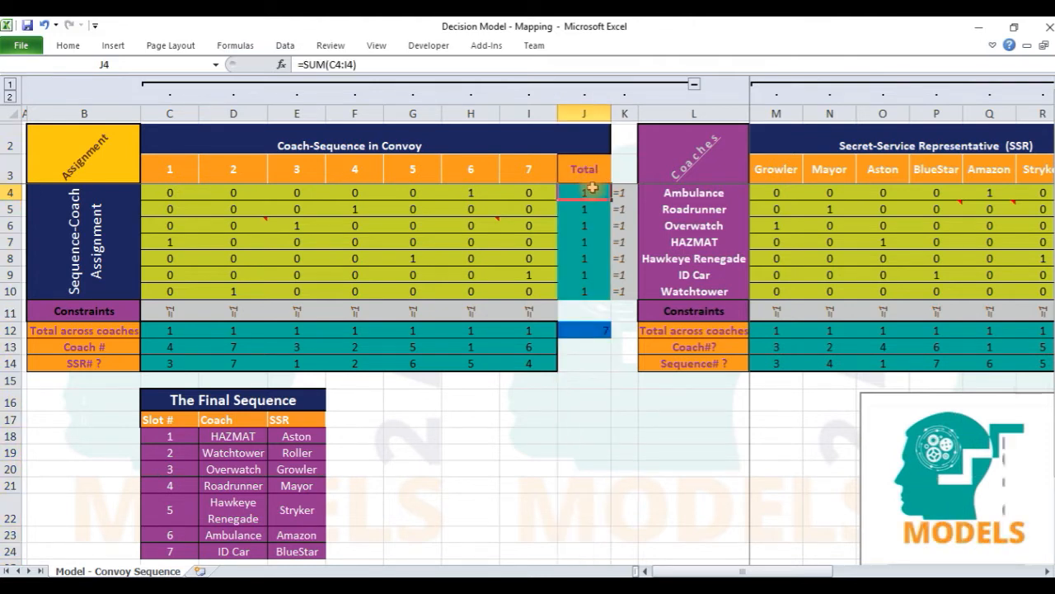
{"action": "double_click", "coordinate": [314, 64]}
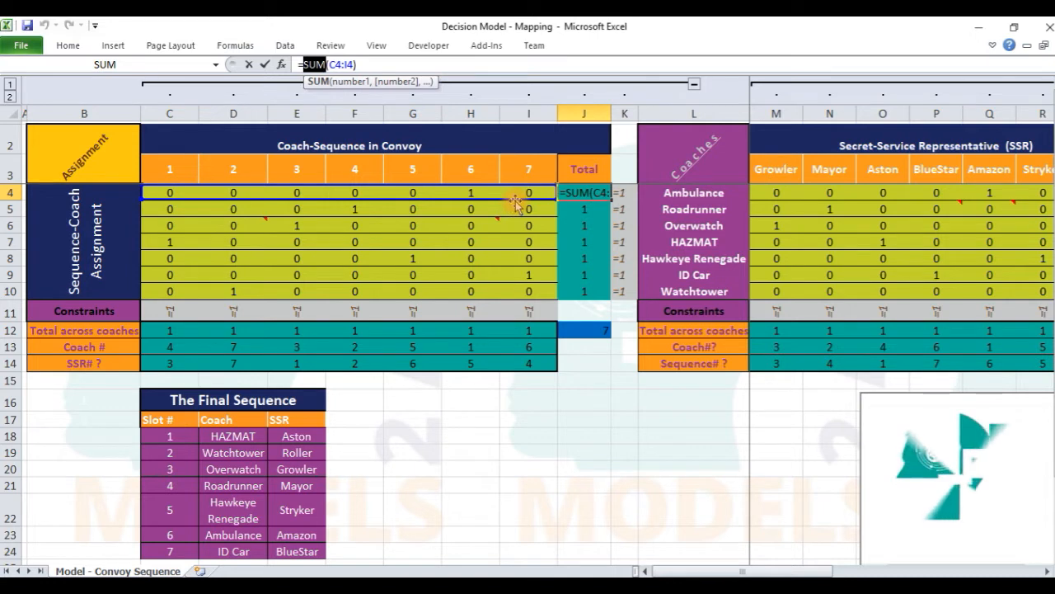
{"action": "key", "text": "Return"}
{"action": "left_click", "coordinate": [571, 194]}
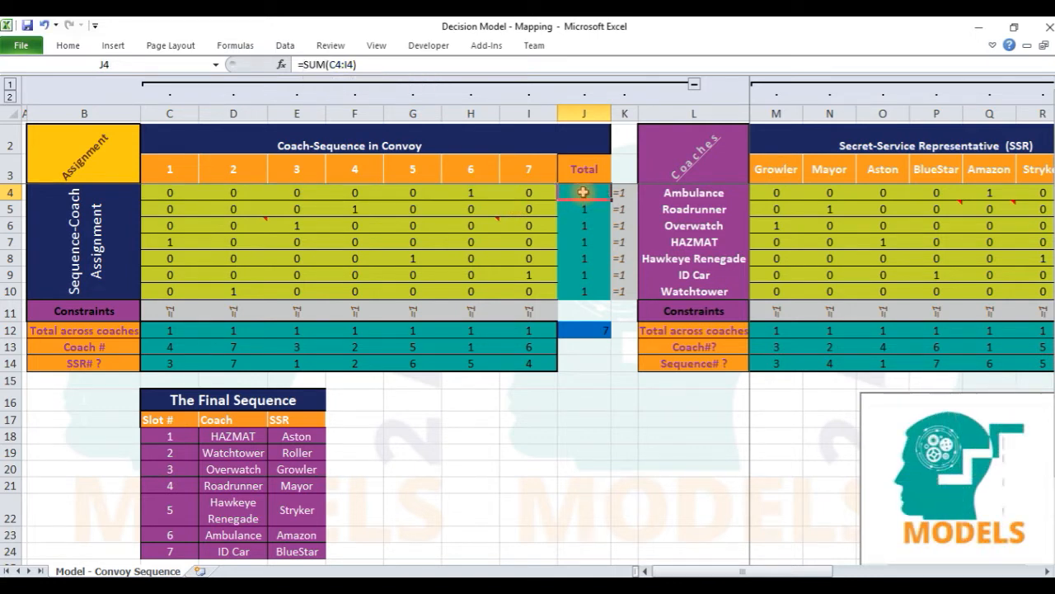
Review the totals of the remaining coaches in column J and highlight the whole range J4:J10.
{"action": "left_click_drag", "start_coordinate": [583, 206], "coordinate": [584, 287]}
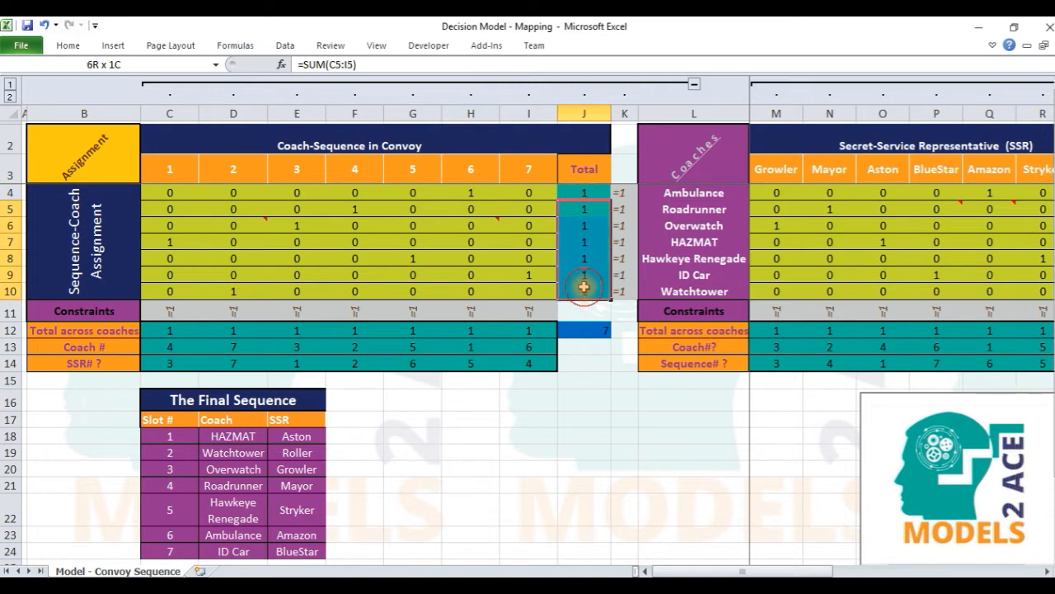
{"action": "left_click", "coordinate": [575, 211]}
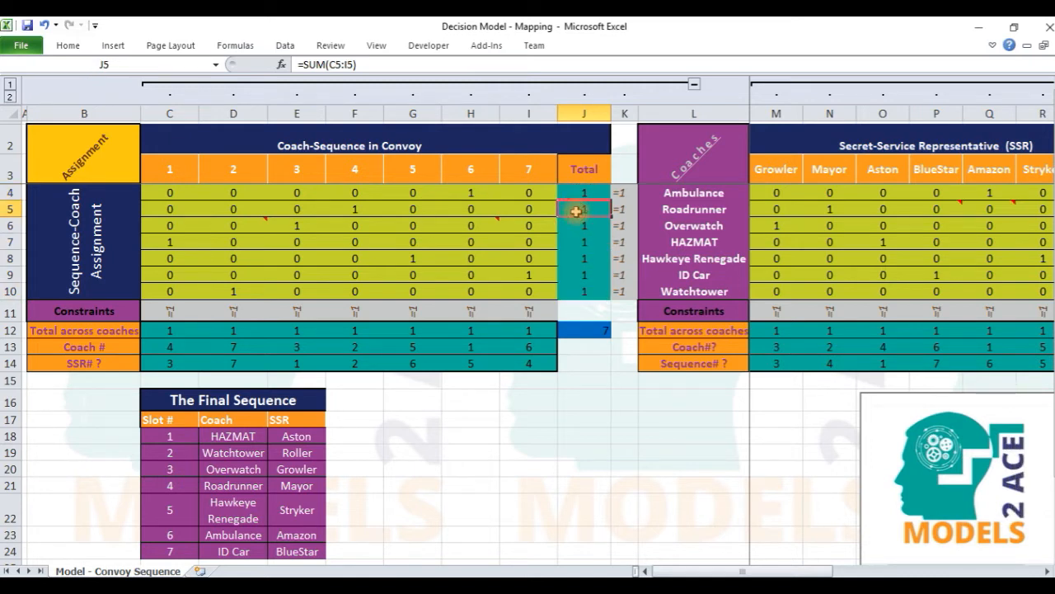
{"action": "left_click", "coordinate": [580, 192]}
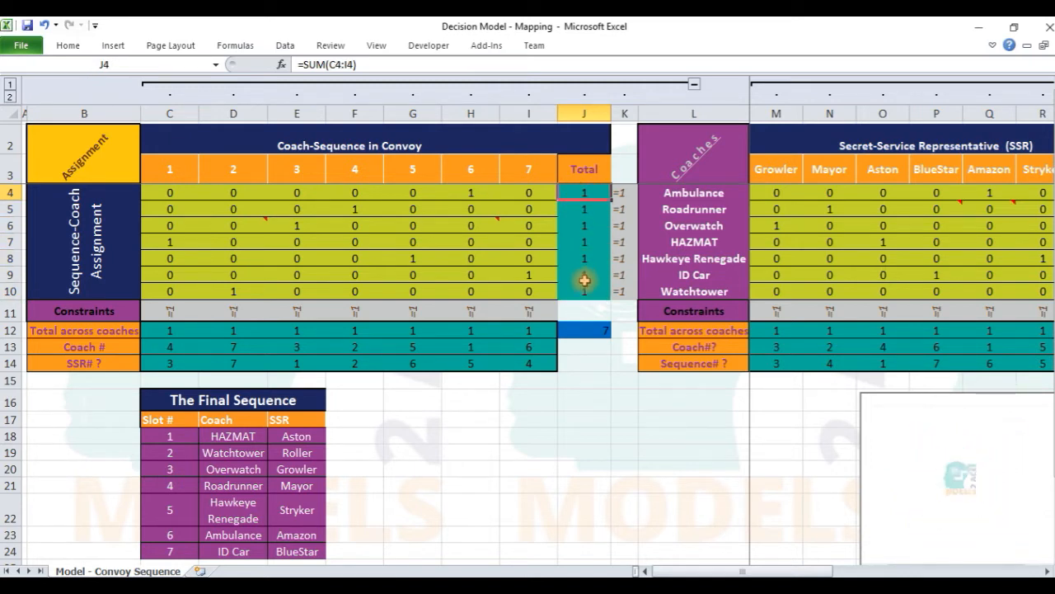
{"action": "left_click", "coordinate": [586, 289], "text": "shift"}
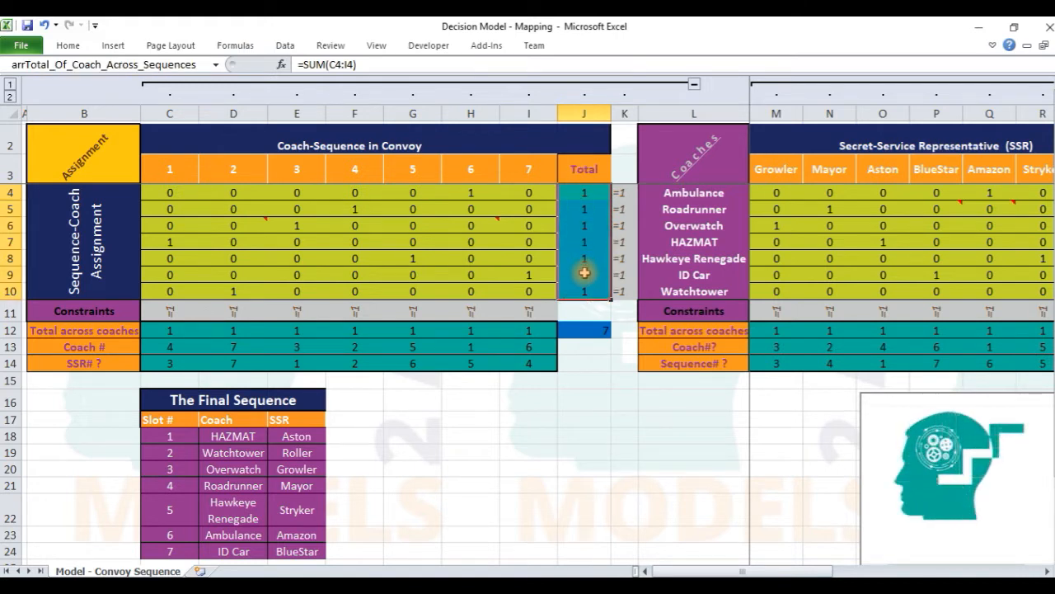
Examine convoy positions 6, 1, 2, 3 and 4 in the Coach-Sequence matrix, going down each column across the coaches.
{"action": "left_click", "coordinate": [472, 173]}
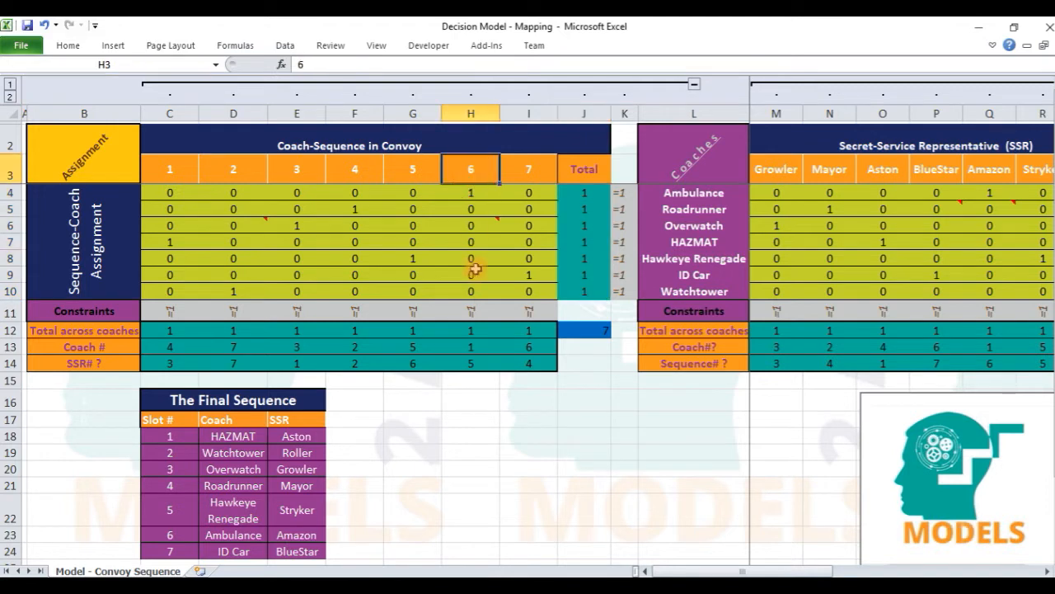
{"action": "left_click", "coordinate": [476, 293], "text": "shift"}
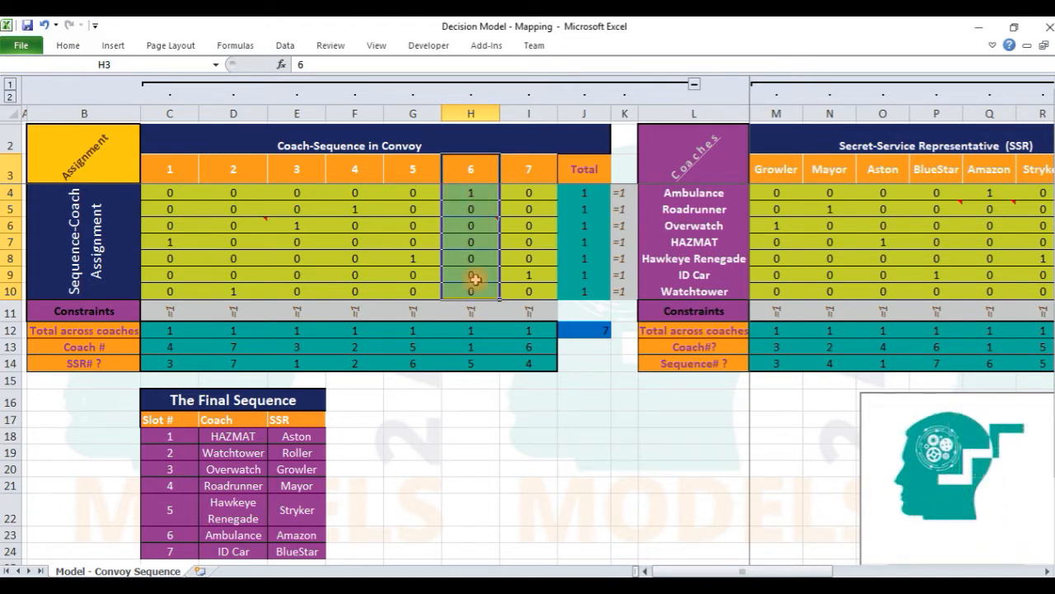
{"action": "left_click_drag", "start_coordinate": [170, 169], "coordinate": [170, 286]}
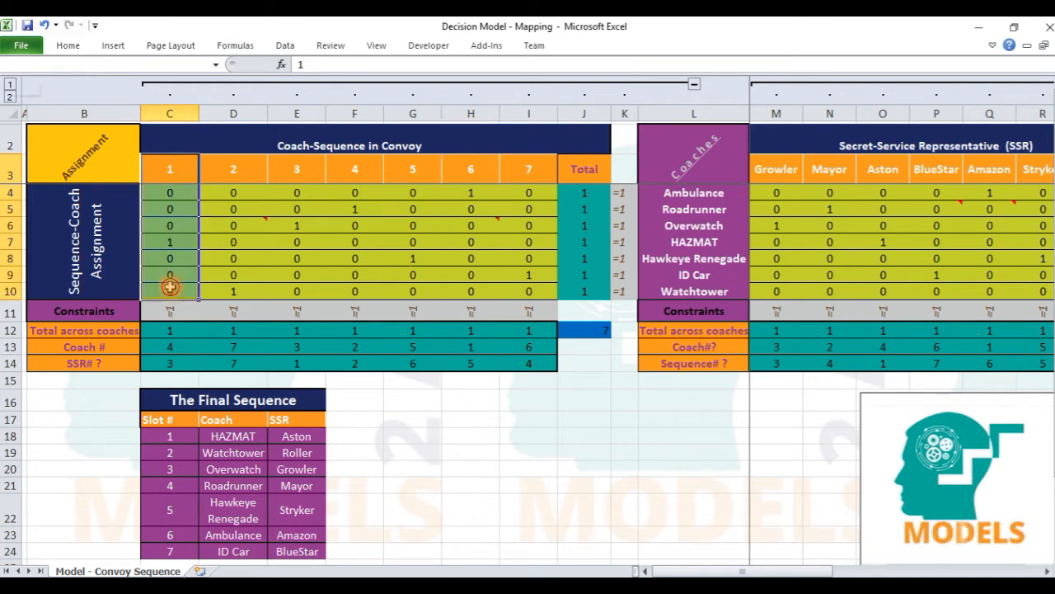
{"action": "left_click_drag", "start_coordinate": [225, 170], "coordinate": [231, 280]}
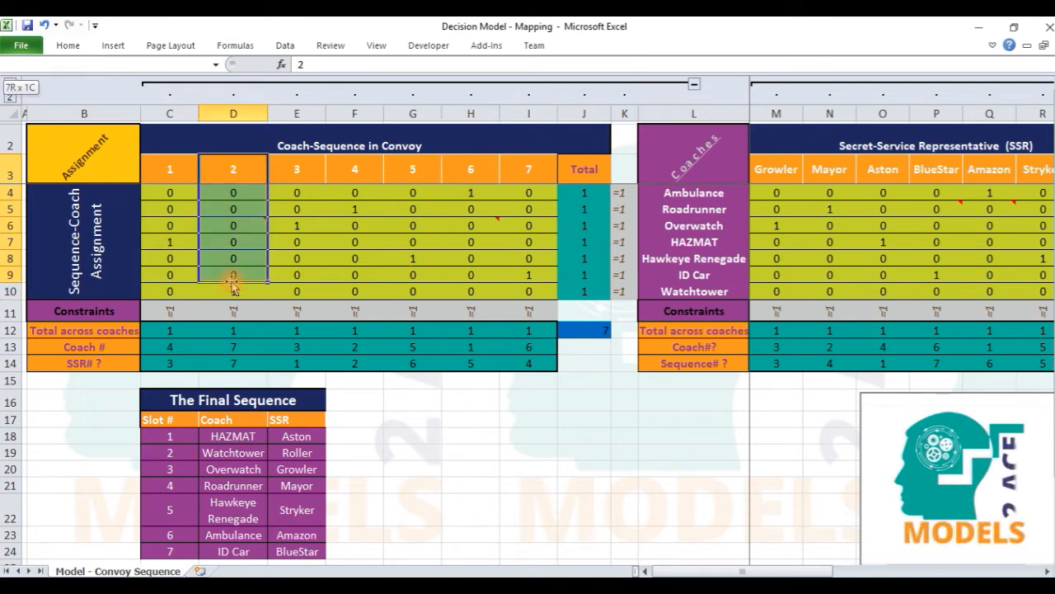
{"action": "left_click", "coordinate": [293, 171]}
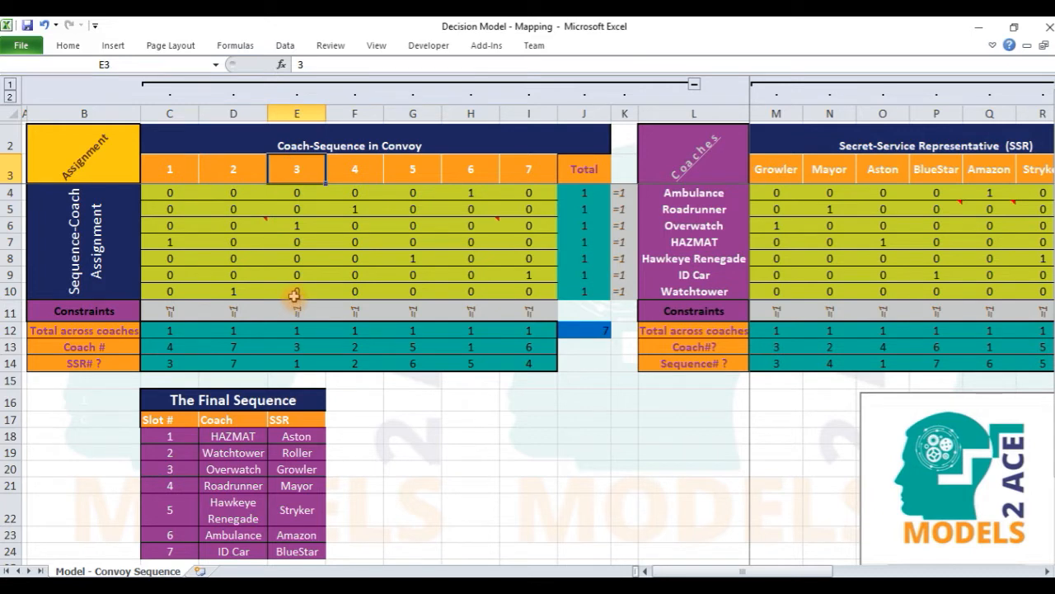
{"action": "left_click_drag", "start_coordinate": [295, 295], "coordinate": [295, 292]}
{"action": "left_click_drag", "start_coordinate": [355, 169], "coordinate": [346, 294]}
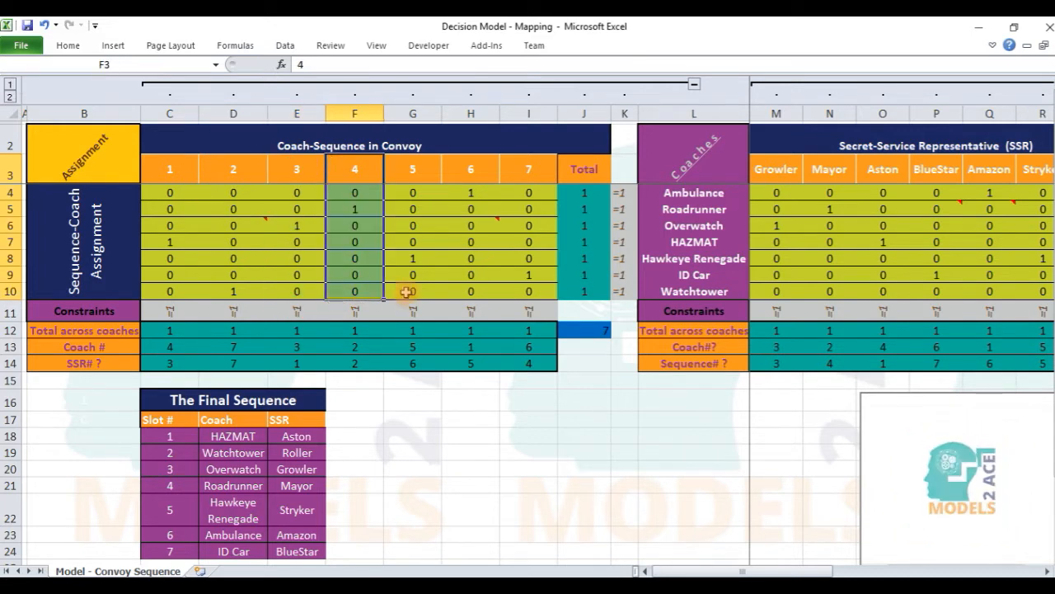
Inspect the Total across coaches range C12:I12, including the SUM formulas for positions 1 and 2.
{"action": "left_click", "coordinate": [171, 329]}
{"action": "left_click", "coordinate": [530, 330], "text": "shift"}
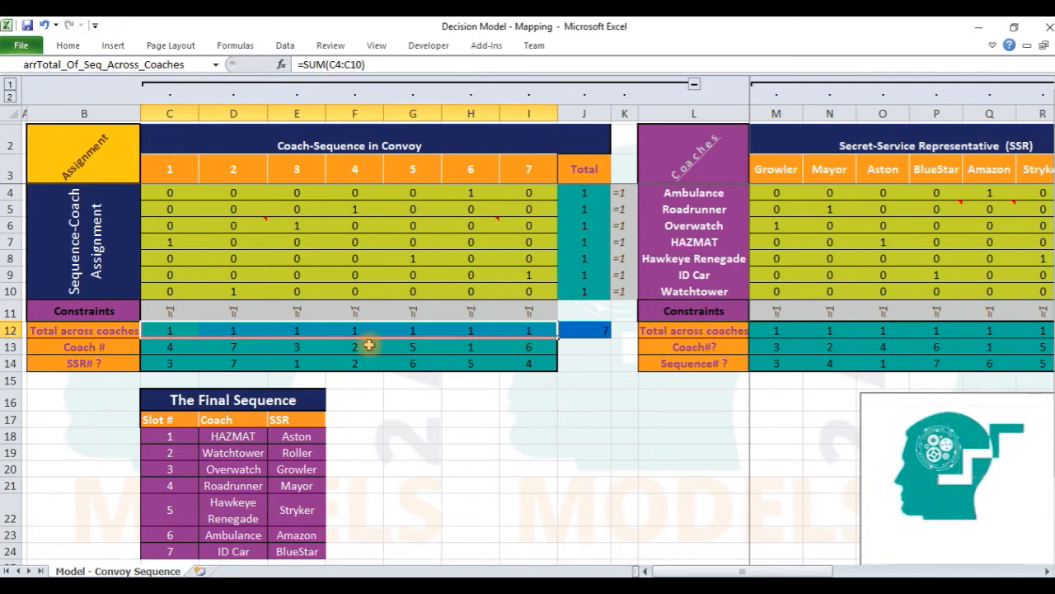
{"action": "left_click", "coordinate": [167, 333]}
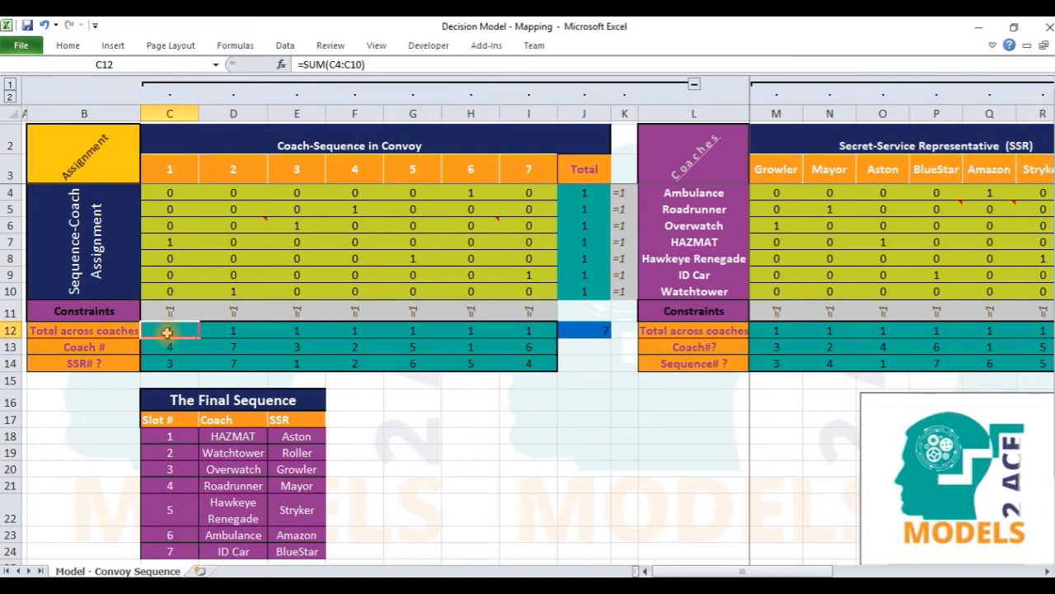
{"action": "double_click", "coordinate": [314, 65]}
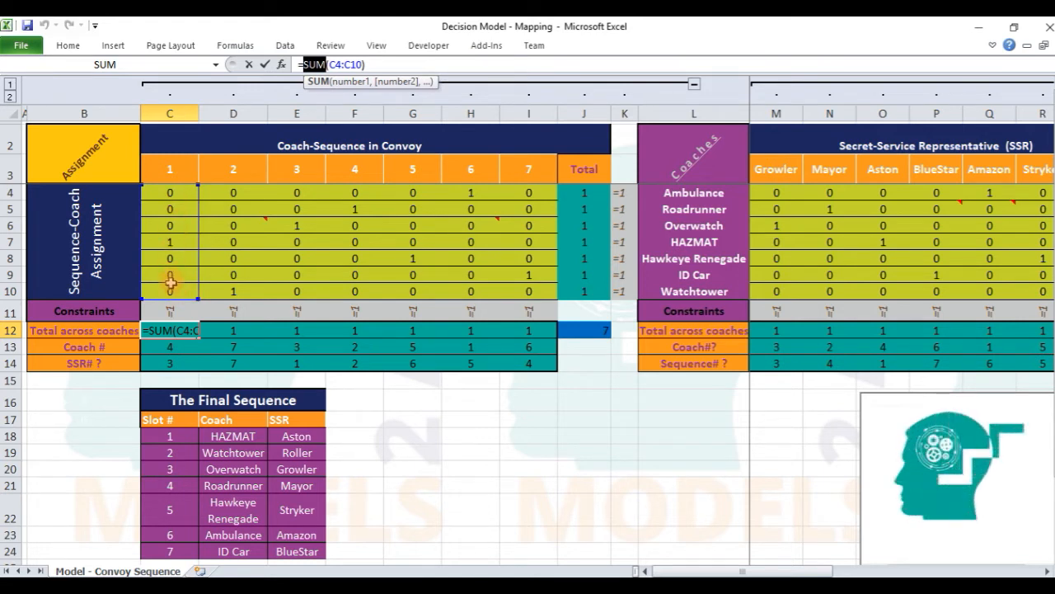
{"action": "key", "text": "ctrl+Return"}
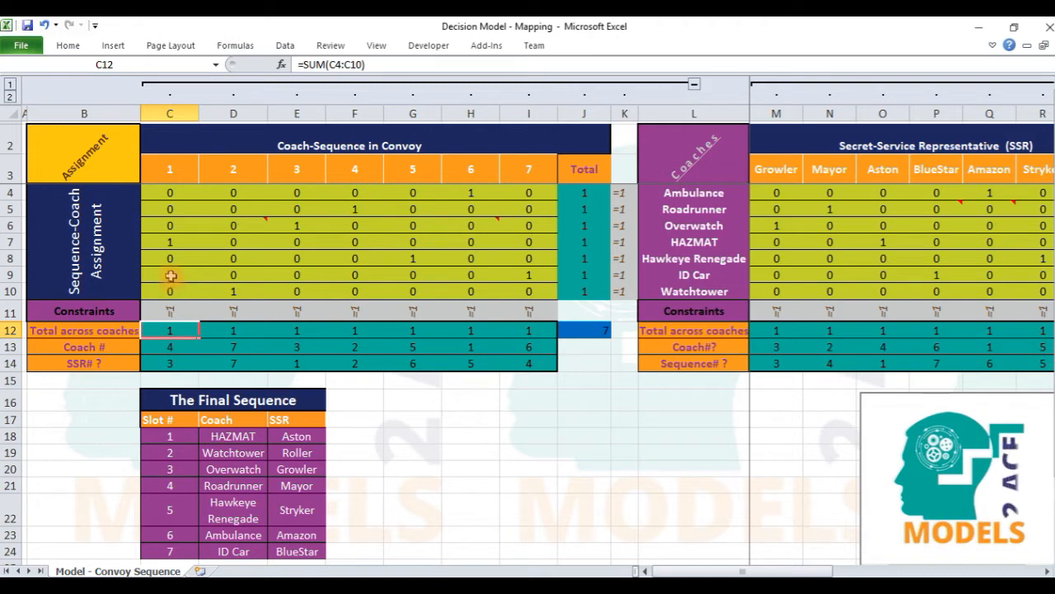
{"action": "left_click", "coordinate": [536, 332], "text": "shift"}
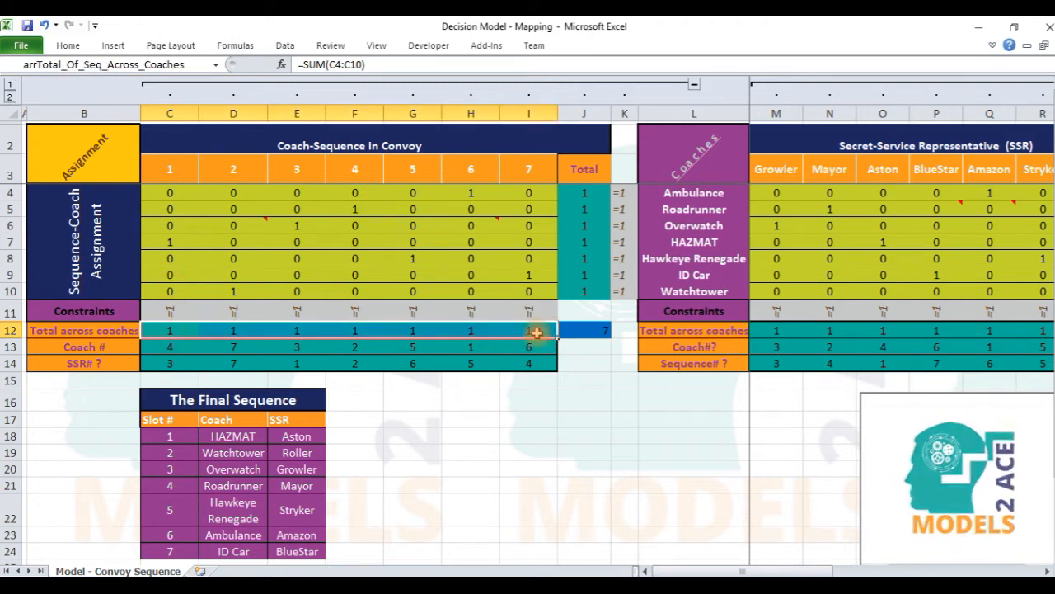
{"action": "left_click", "coordinate": [205, 330]}
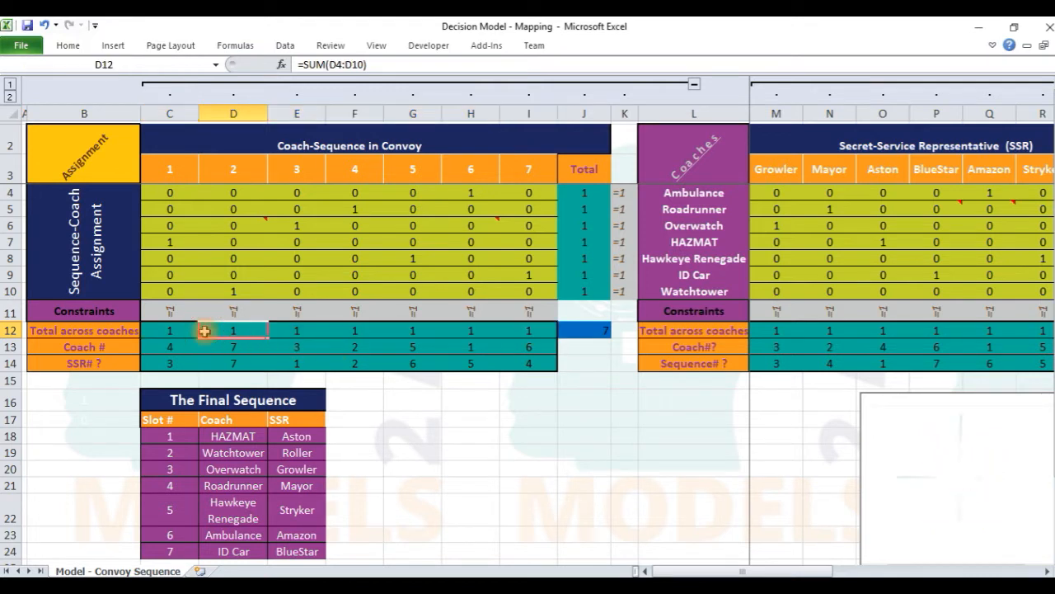
Review the Total across coaches formulas for positions 3 through 7 in row 12, and highlight the whole range C12:I12.
{"action": "key", "text": "Right"}
{"action": "key", "text": "Right"}
{"action": "key", "text": "Right"}
{"action": "key", "text": "Right"}
{"action": "key", "text": "Right"}
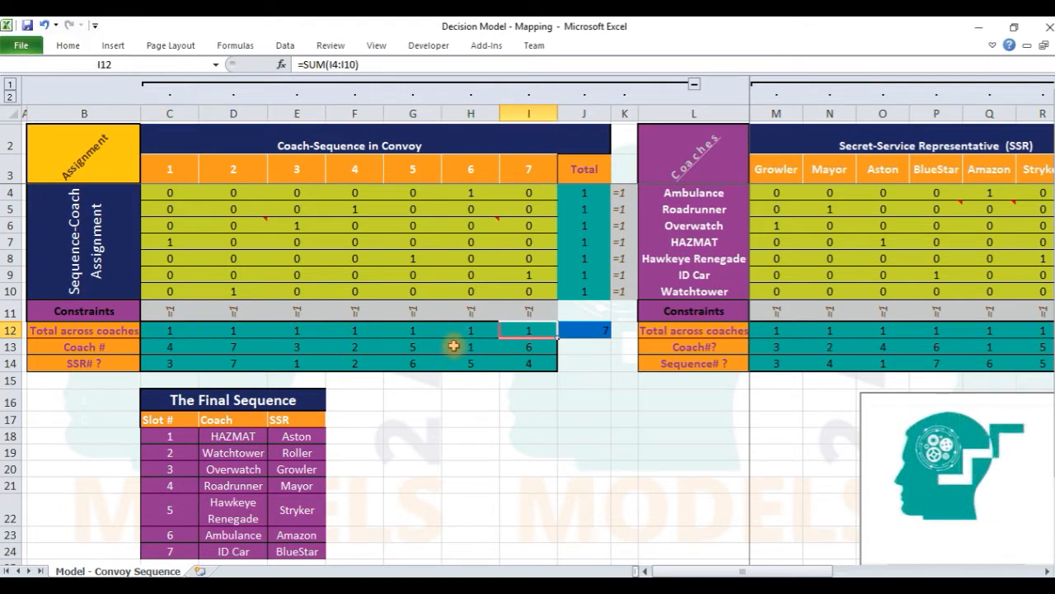
{"action": "left_click", "coordinate": [176, 332], "text": "shift"}
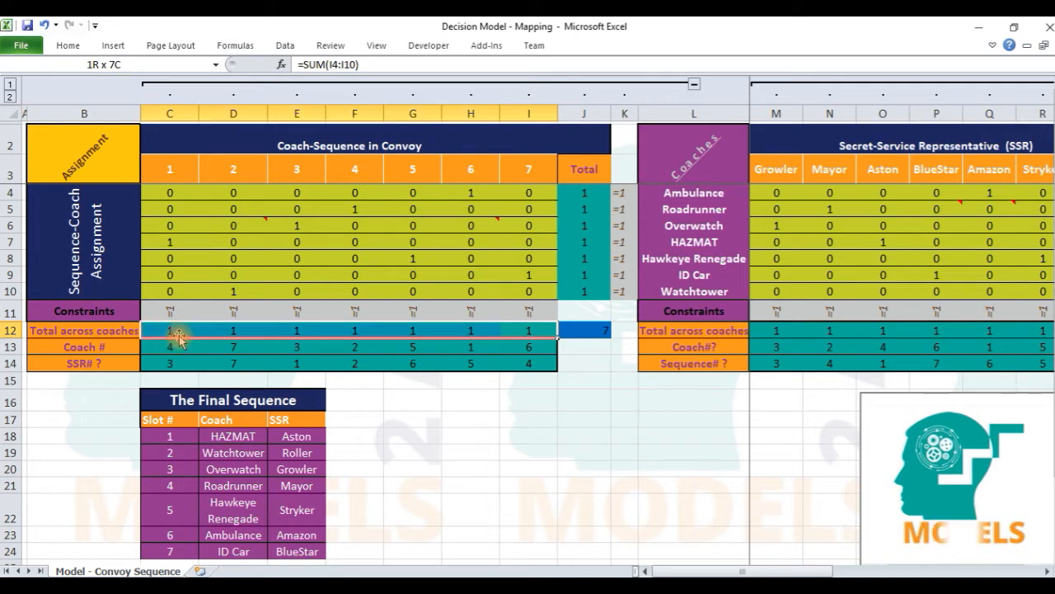
Inspect the overall total in J12, checking its SUM formula and its defined name, without modifying either.
{"action": "left_click", "coordinate": [577, 330]}
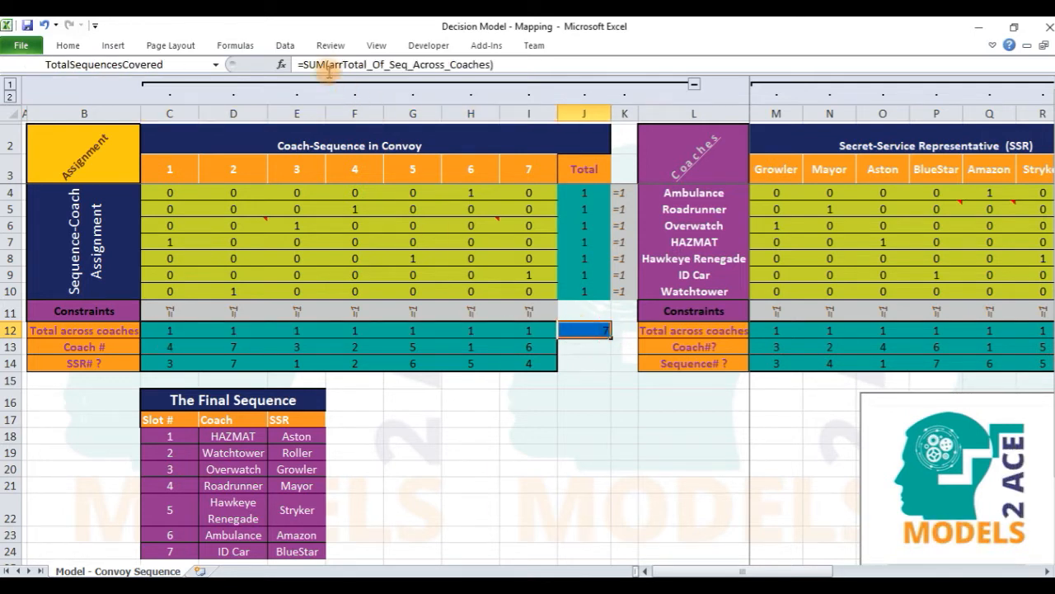
{"action": "double_click", "coordinate": [315, 64]}
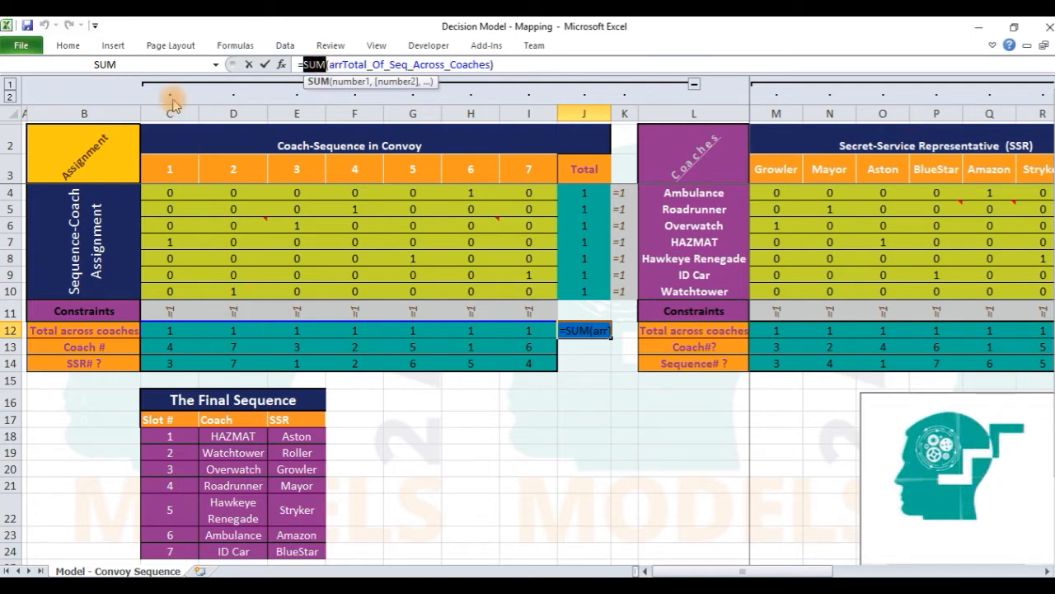
{"action": "key", "text": "Escape"}
{"action": "left_click", "coordinate": [133, 66]}
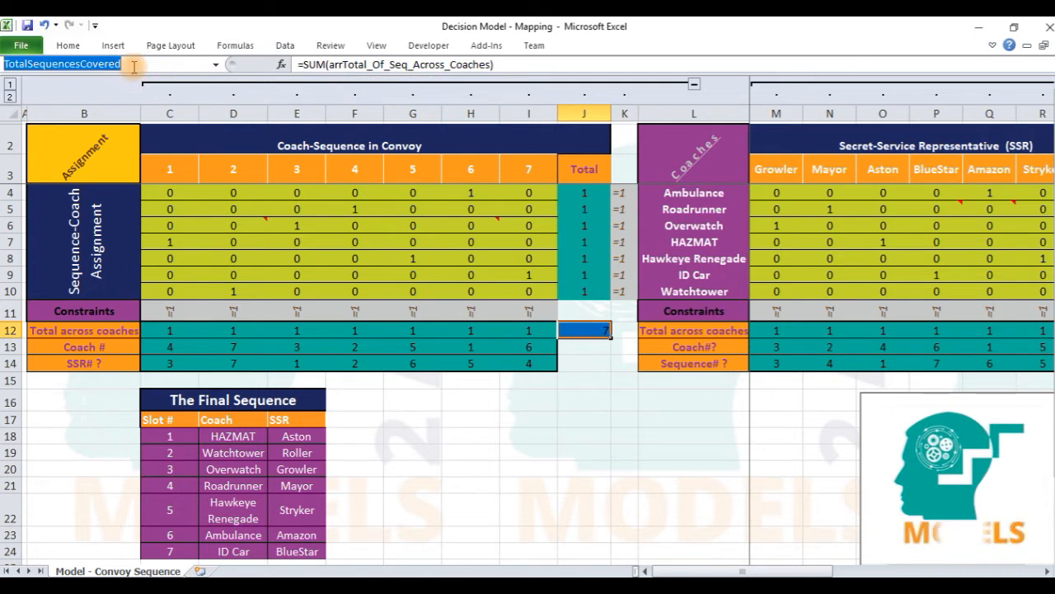
Open Solver to review the objective cell and its target value, and close it without solving.
{"action": "left_click", "coordinate": [282, 54]}
{"action": "left_click", "coordinate": [942, 63]}
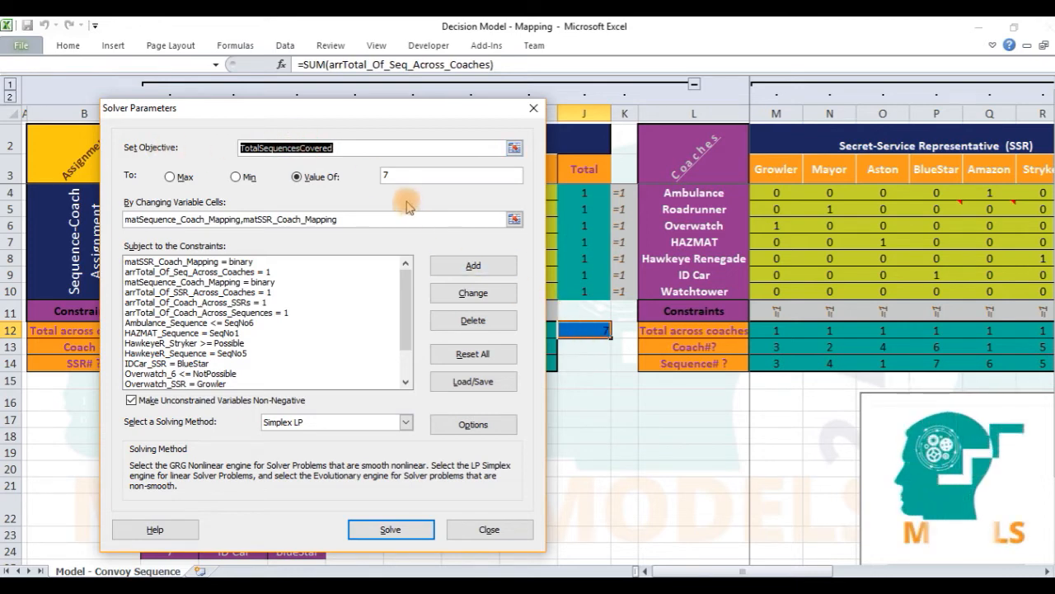
{"action": "left_click", "coordinate": [365, 149]}
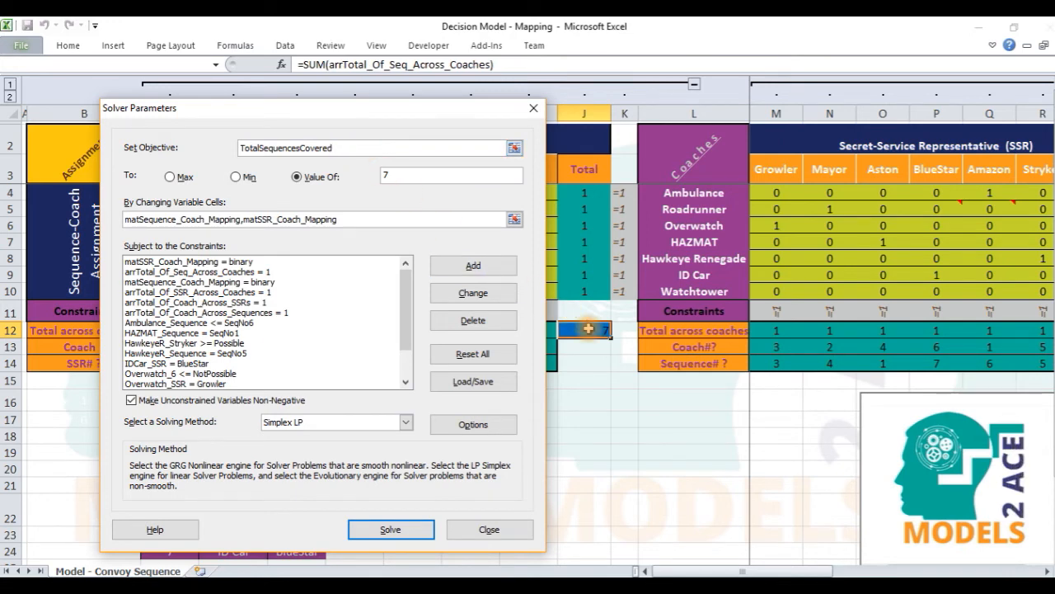
{"action": "left_click", "coordinate": [296, 177]}
{"action": "left_click", "coordinate": [384, 175]}
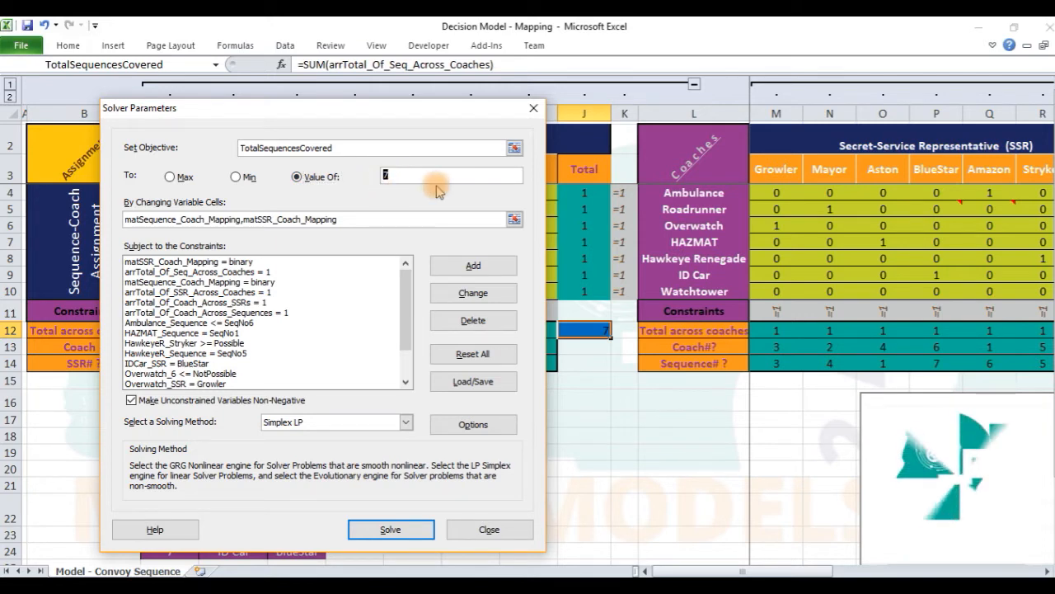
{"action": "key", "text": "Escape"}
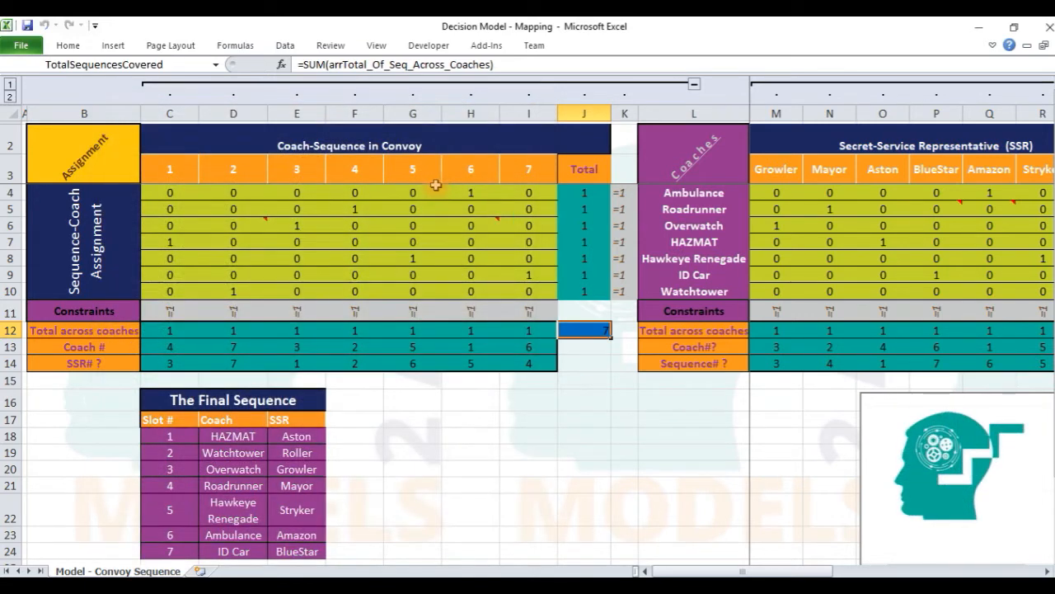
Go through the Total across coaches cells from C12 to I12, highlight them as one range, and return to the overall total in J12.
{"action": "left_click", "coordinate": [181, 329]}
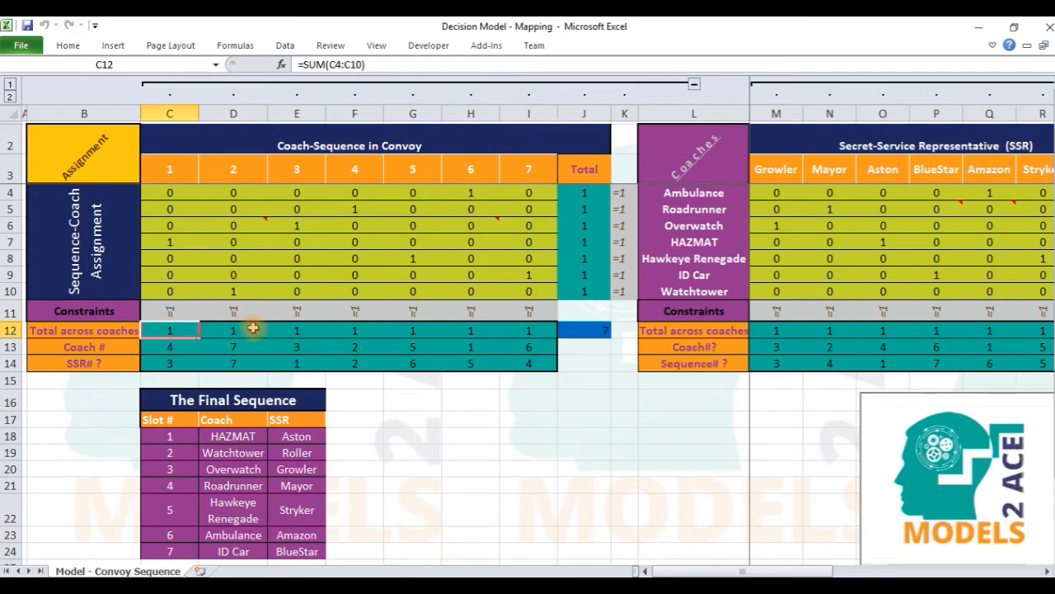
{"action": "key", "text": "Right"}
{"action": "key", "text": "Right"}
{"action": "key", "text": "Right"}
{"action": "key", "text": "Right"}
{"action": "key", "text": "Right"}
{"action": "key", "text": "Right"}
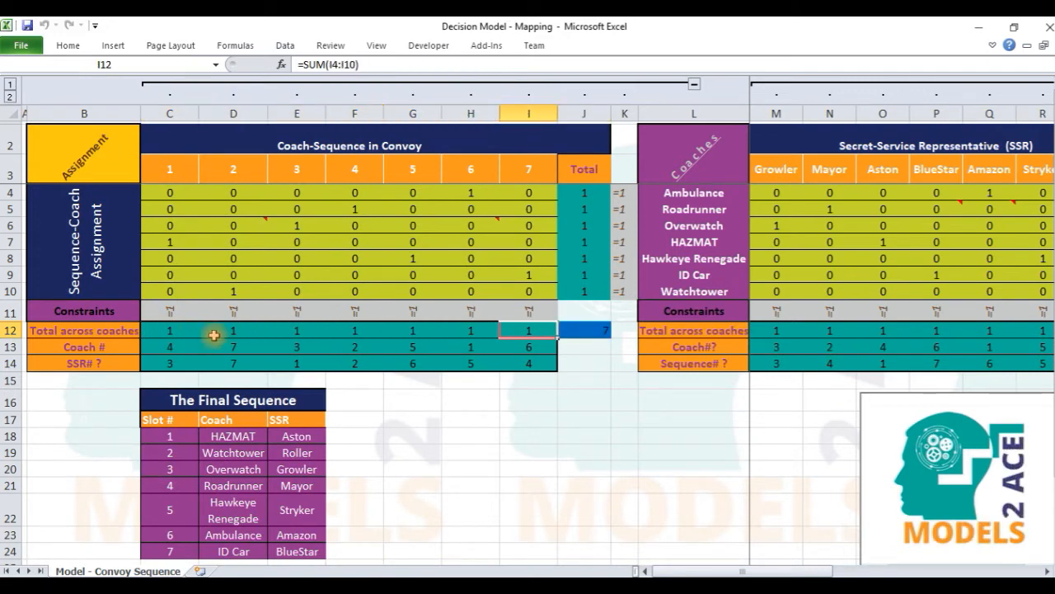
{"action": "left_click", "coordinate": [166, 333], "text": "shift"}
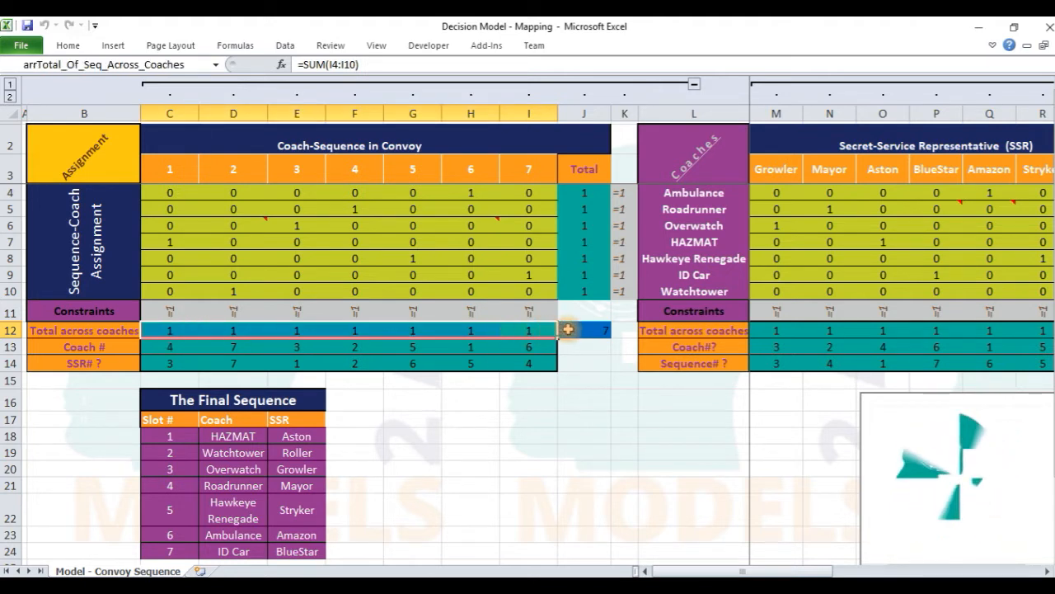
{"action": "left_click", "coordinate": [568, 329]}
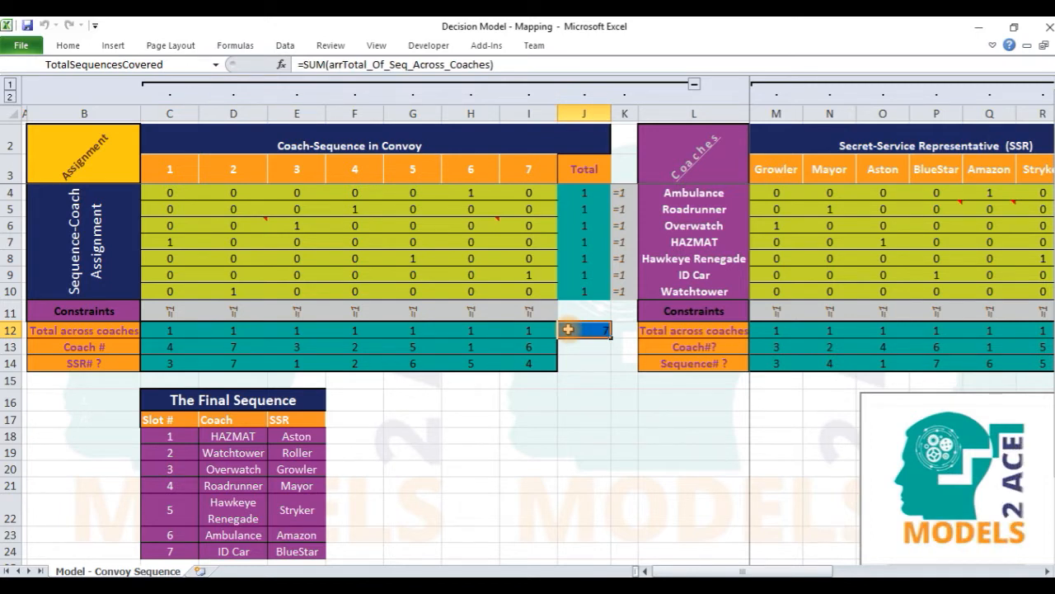
Collapse the Coach-Sequence column group and highlight the SSR-Coach assignment matrix M4:S10.
{"action": "left_click", "coordinate": [694, 83]}
{"action": "left_click", "coordinate": [279, 192]}
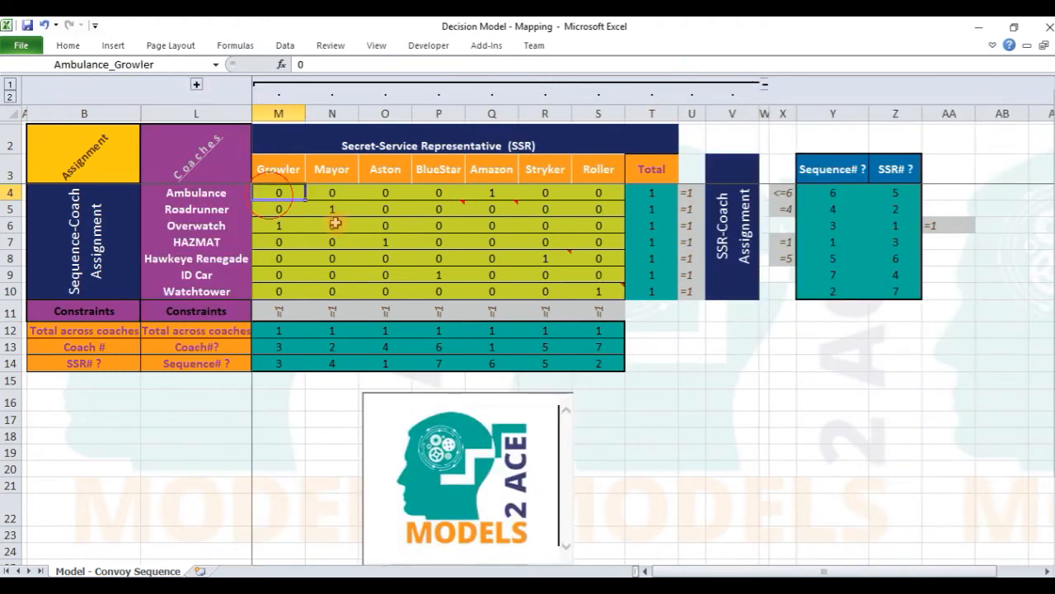
{"action": "left_click", "coordinate": [599, 289], "text": "shift"}
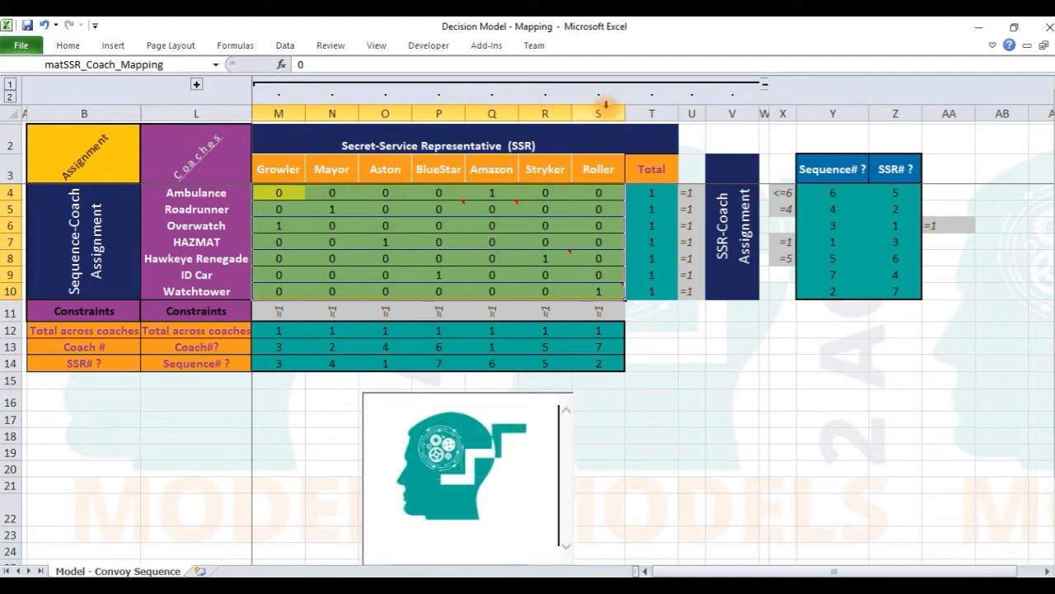
Examine how cells in the SSR matrix pair coaches with representatives, using Ambulance with Growler and Mayor and the Roadrunner row label.
{"action": "left_click", "coordinate": [280, 193]}
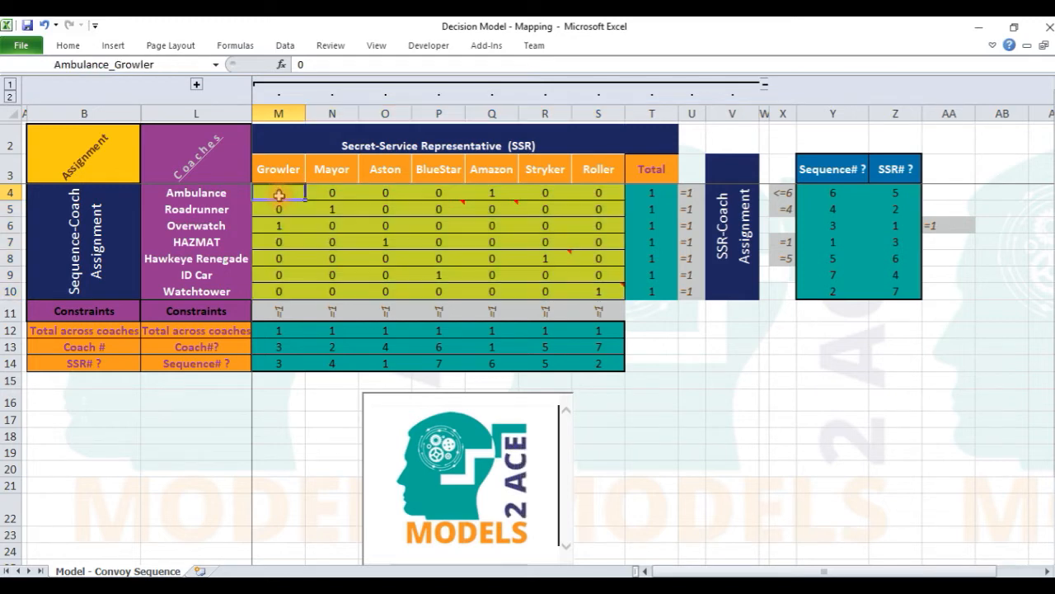
{"action": "left_click", "coordinate": [280, 173]}
{"action": "left_click", "coordinate": [221, 195]}
{"action": "key", "text": "Right"}
{"action": "key", "text": "Right"}
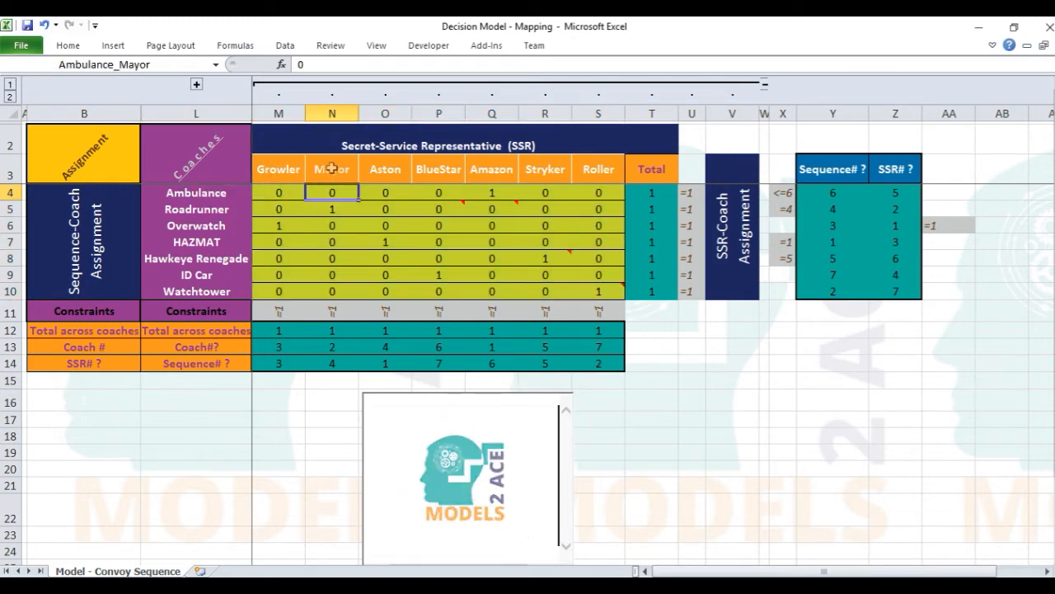
{"action": "key", "text": "Up"}
{"action": "left_click", "coordinate": [222, 207]}
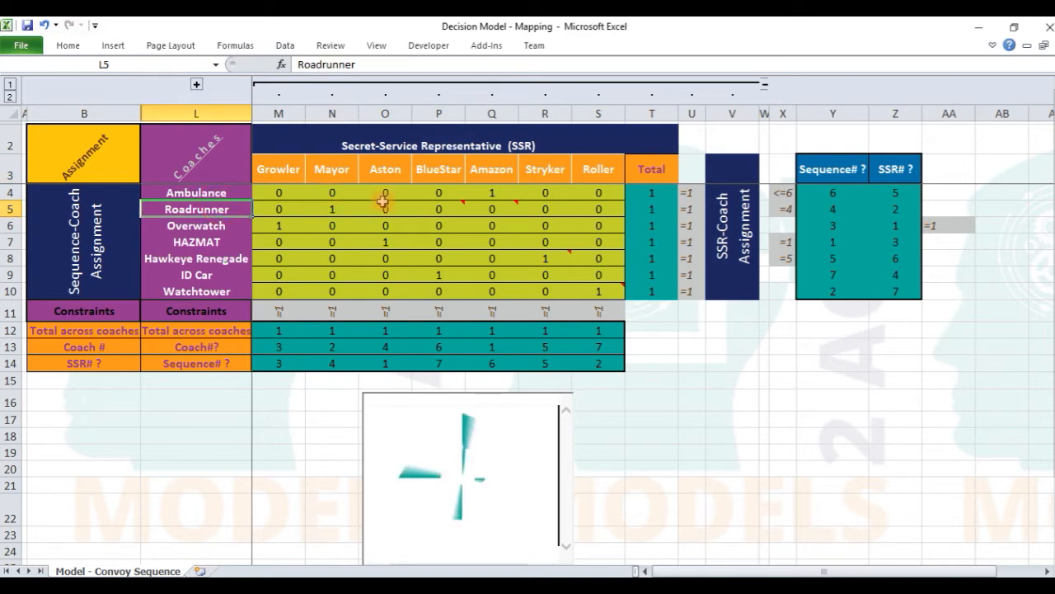
Examine the Ambulance and Amazon pairing with its row and column labels, and highlight the Ambulance row across all representatives.
{"action": "left_click", "coordinate": [489, 194]}
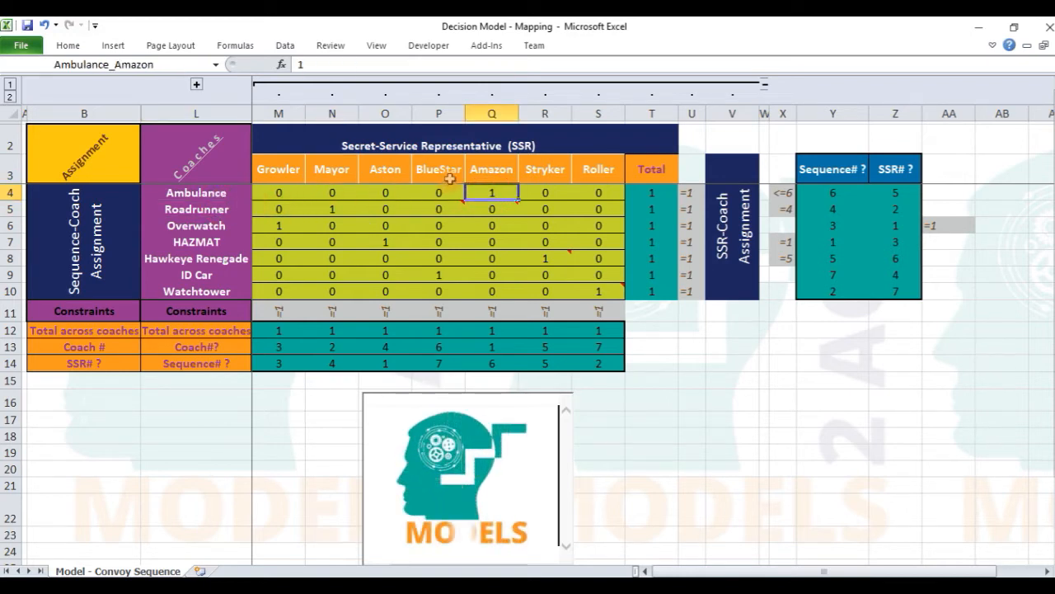
{"action": "left_click", "coordinate": [487, 167]}
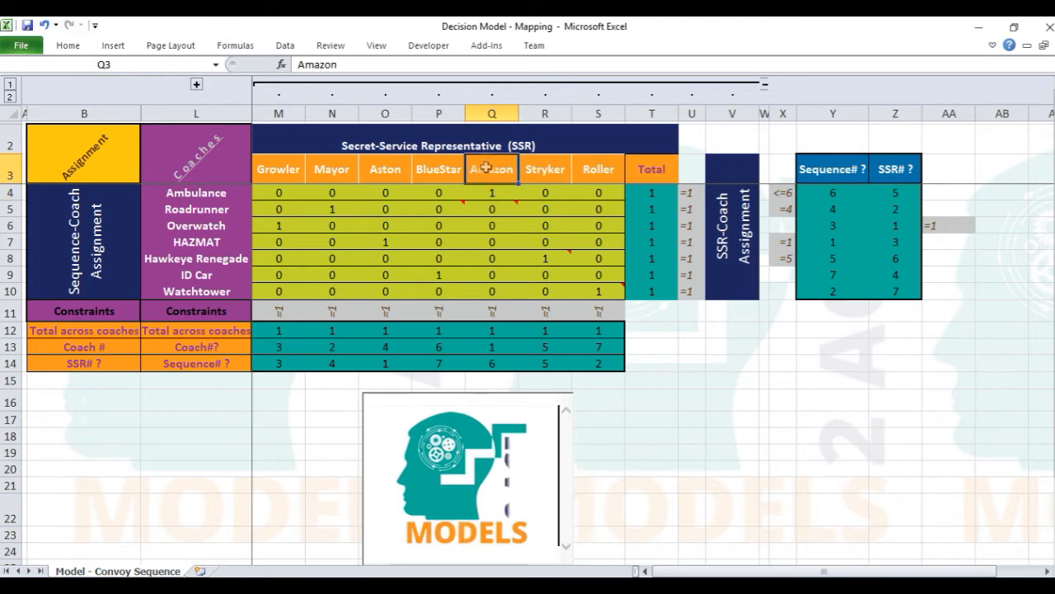
{"action": "left_click", "coordinate": [225, 197]}
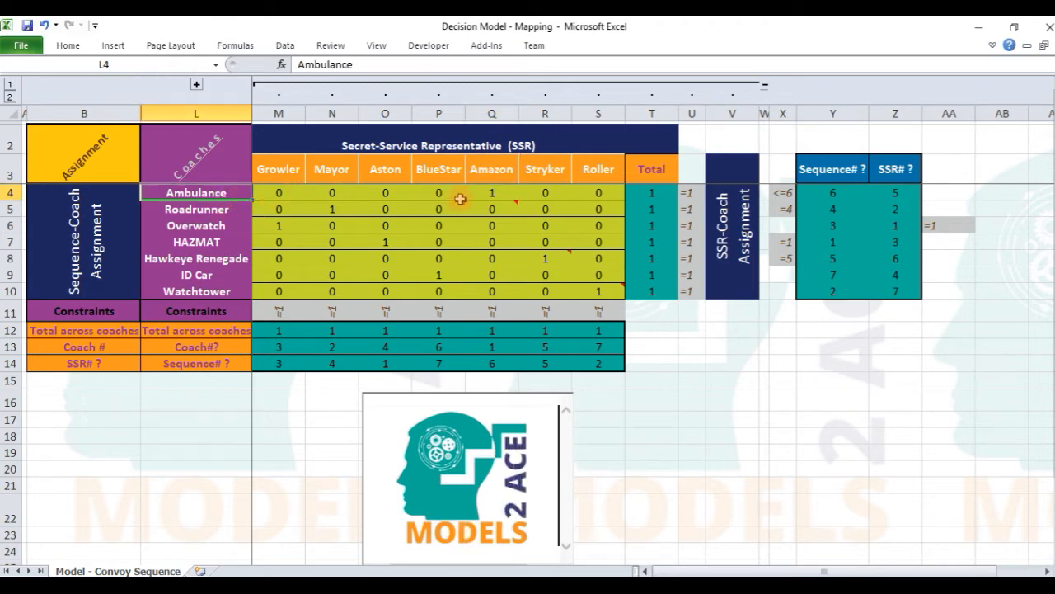
{"action": "left_click", "coordinate": [590, 194], "text": "shift"}
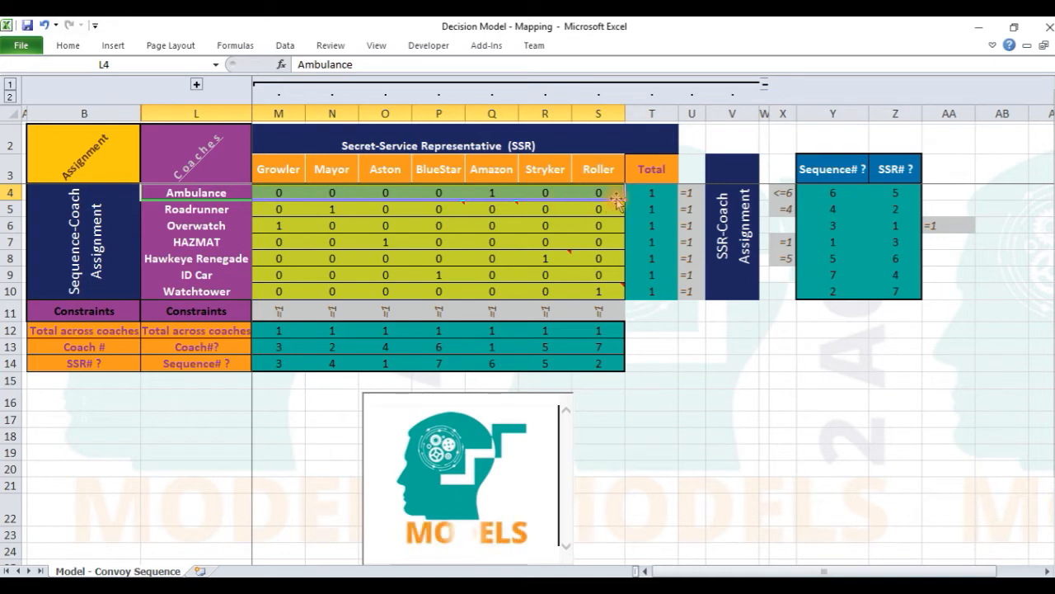
Review the SSR matrix's Total column by highlighting its header and coach totals in T3:T10.
{"action": "left_click", "coordinate": [647, 192]}
{"action": "left_click", "coordinate": [648, 167]}
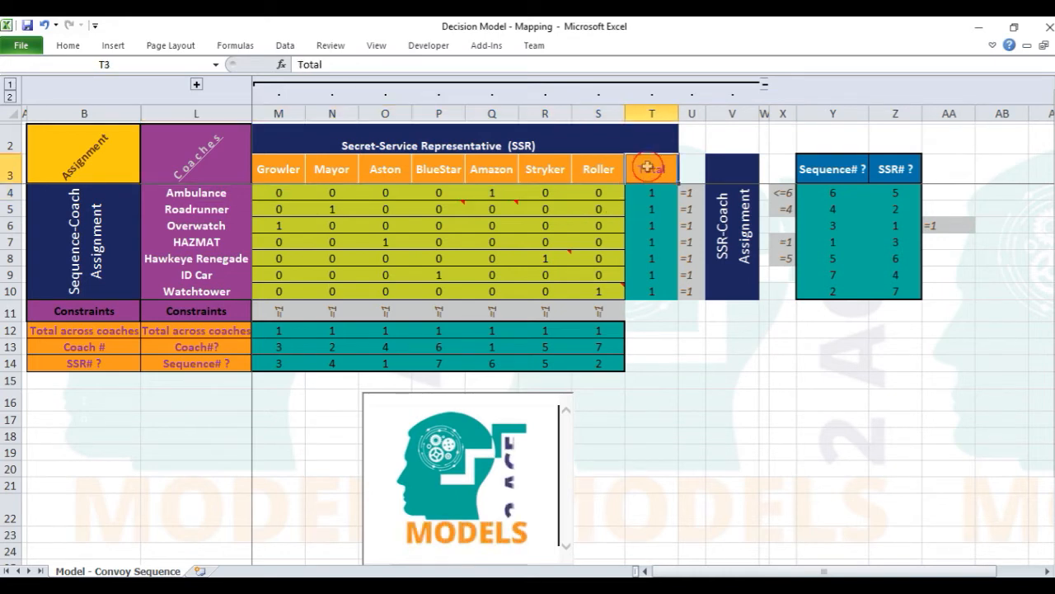
{"action": "left_click", "coordinate": [660, 293], "text": "shift"}
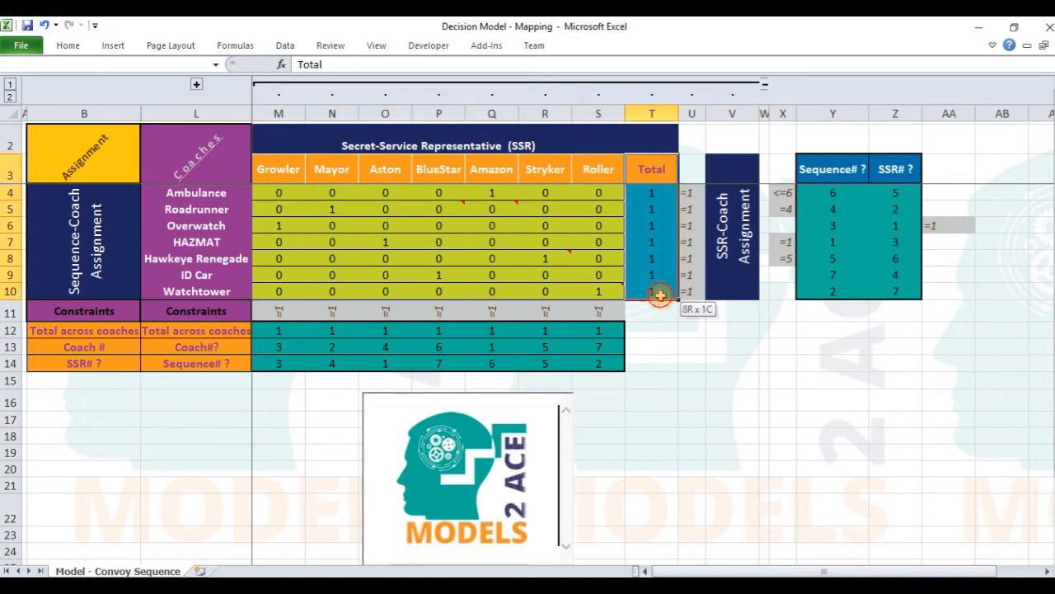
{"action": "left_click", "coordinate": [654, 172]}
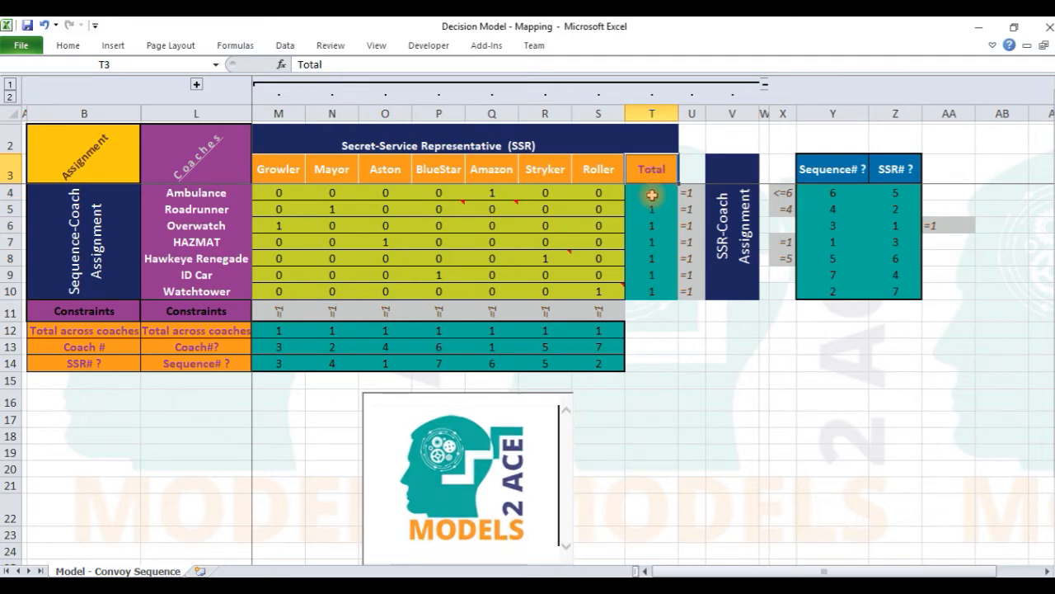
Inspect the SUM formula for Ambulance's total in T4 and the cells it adds, leaving it unmodified.
{"action": "left_click", "coordinate": [651, 194]}
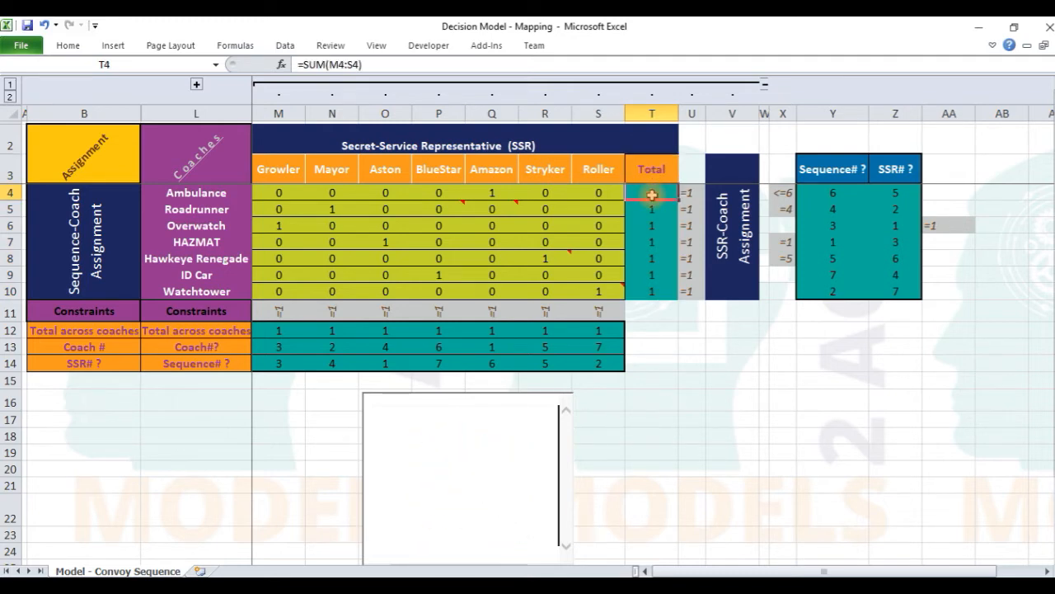
{"action": "double_click", "coordinate": [320, 65]}
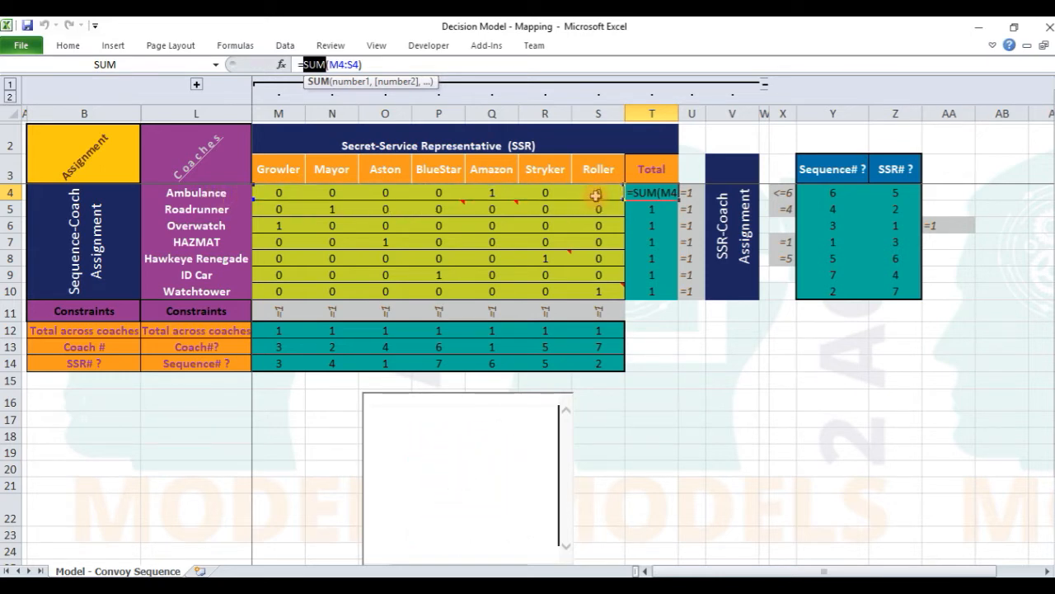
{"action": "left_click", "coordinate": [642, 193]}
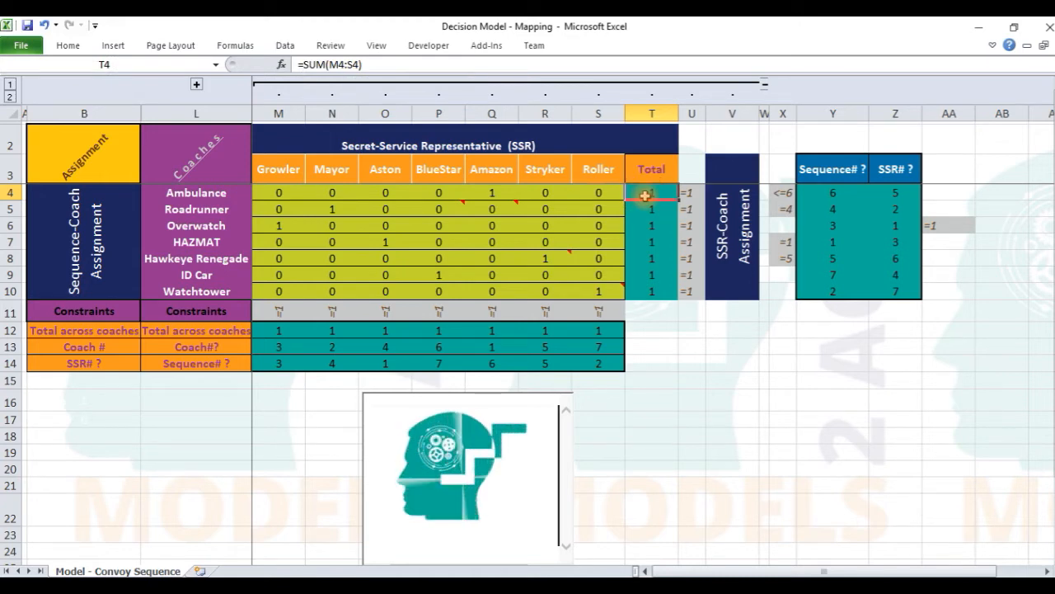
Review the SUM formulas of the remaining coach totals in column T and highlight the whole range T4:T10.
{"action": "left_click_drag", "start_coordinate": [646, 210], "coordinate": [649, 291]}
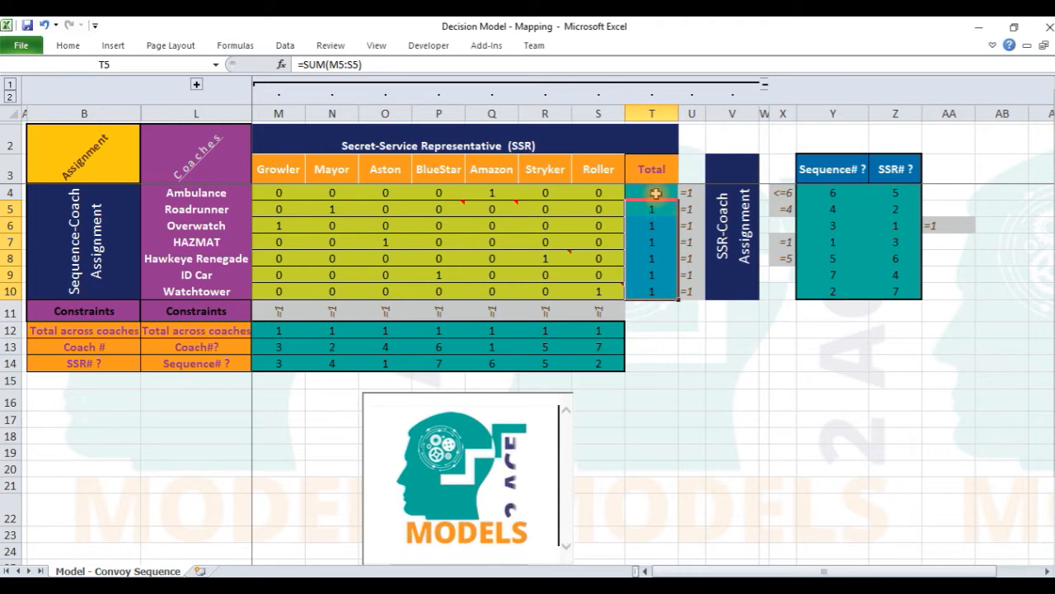
{"action": "key", "text": "Down"}
{"action": "key", "text": "Down"}
{"action": "key", "text": "Down"}
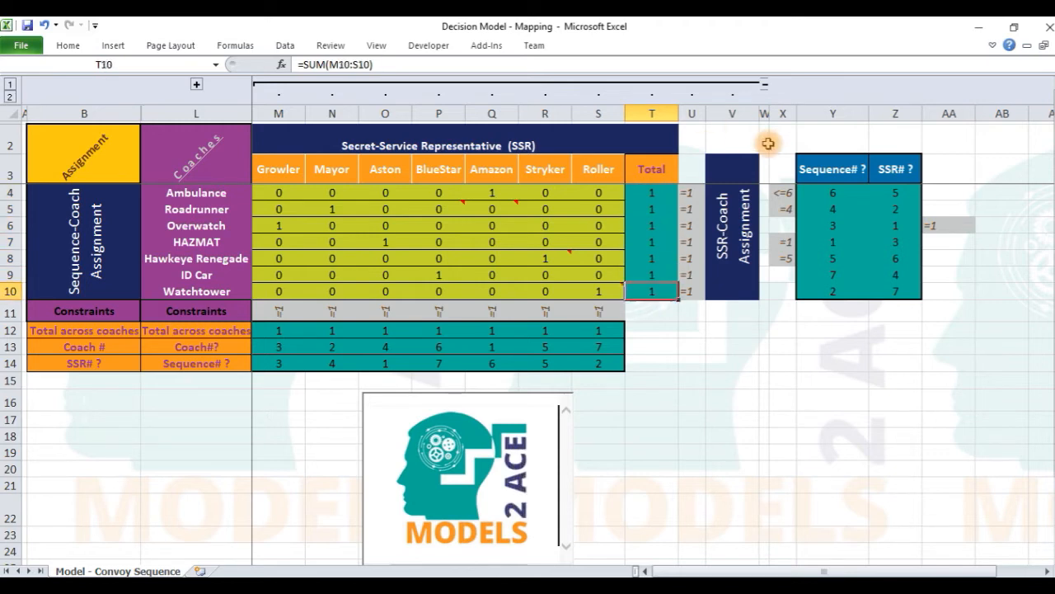
{"action": "left_click", "coordinate": [655, 192], "text": "shift"}
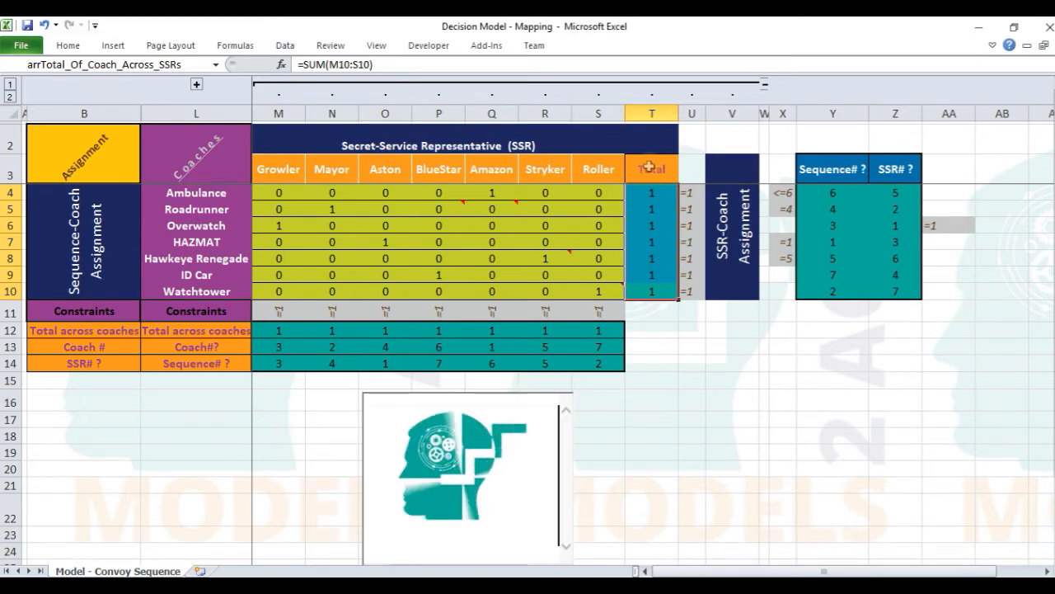
Examine each representative's column in the SSR matrix, highlighting from the header in row 3 down to Watchtower in row 10, Growler through Stryker.
{"action": "left_click", "coordinate": [492, 174]}
{"action": "left_click", "coordinate": [492, 291], "text": "shift"}
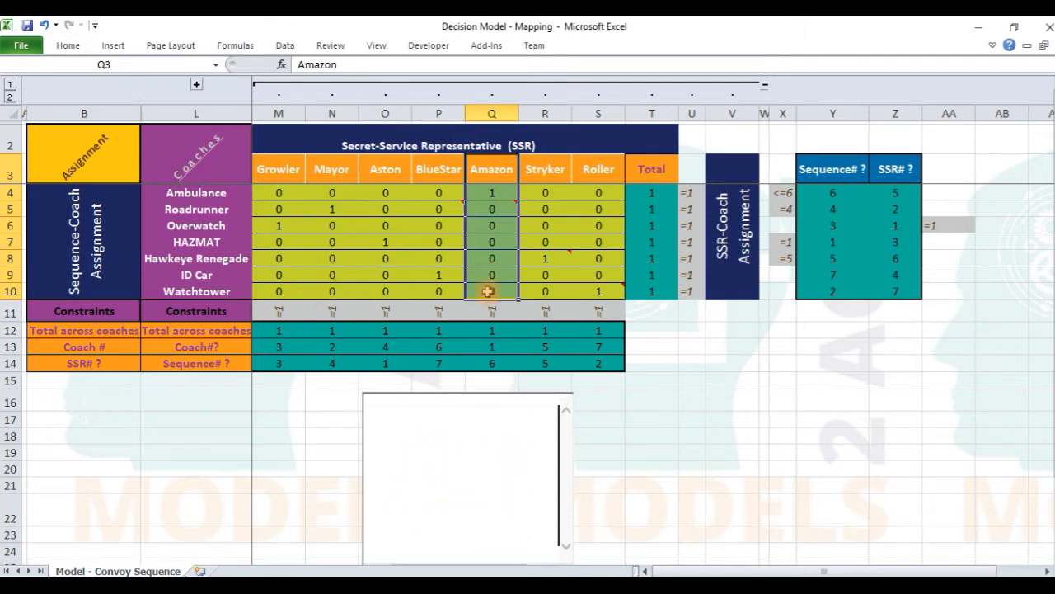
{"action": "left_click", "coordinate": [281, 170]}
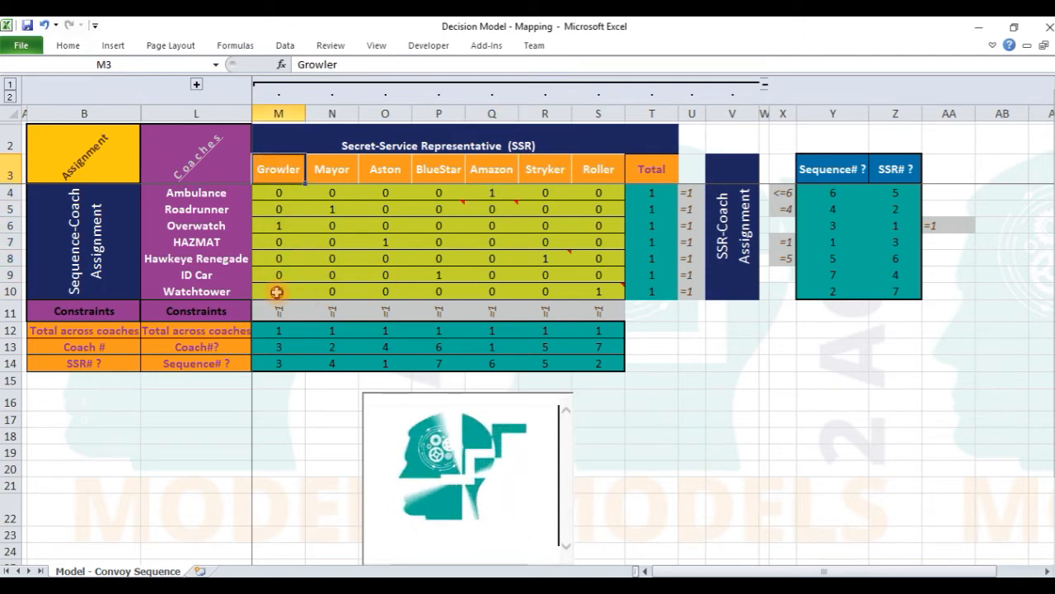
{"action": "left_click", "coordinate": [279, 291], "text": "shift"}
{"action": "left_click_drag", "start_coordinate": [338, 177], "coordinate": [330, 294]}
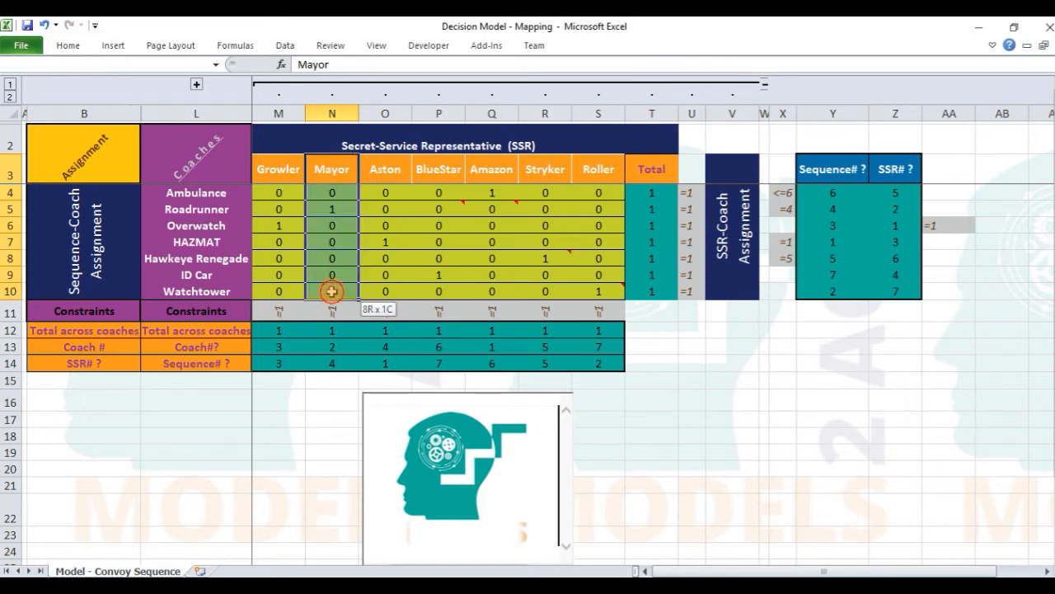
{"action": "left_click", "coordinate": [385, 169]}
{"action": "left_click_drag", "start_coordinate": [392, 281], "coordinate": [385, 293]}
{"action": "left_click_drag", "start_coordinate": [439, 169], "coordinate": [440, 291]}
{"action": "left_click_drag", "start_coordinate": [492, 169], "coordinate": [493, 291]}
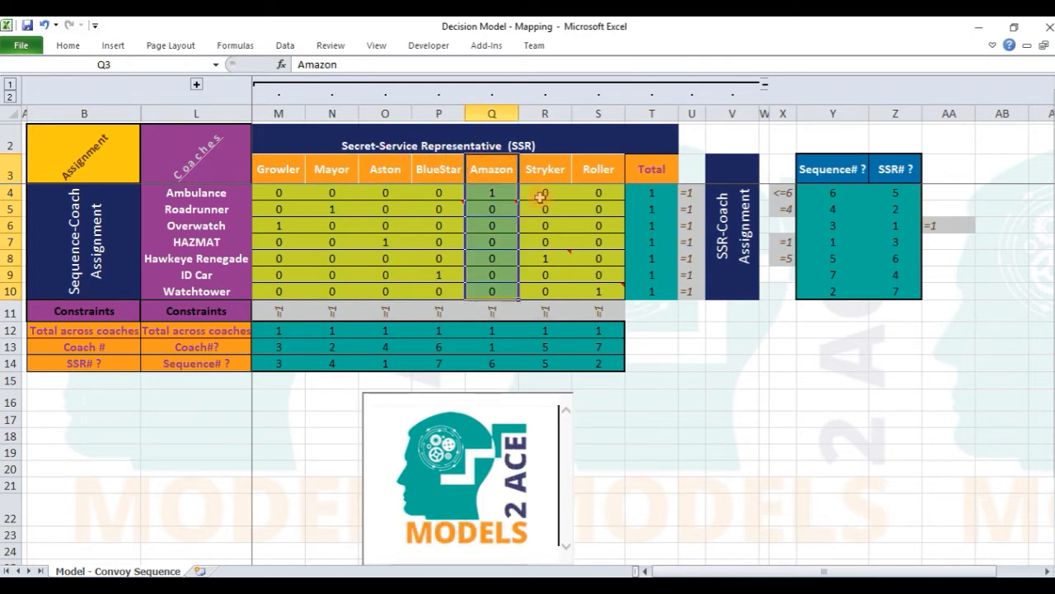
{"action": "left_click", "coordinate": [544, 169]}
{"action": "left_click_drag", "start_coordinate": [548, 259], "coordinate": [546, 289]}
Highlight the SSR matrix's total-across-coaches row, M12:S12.
{"action": "left_click_drag", "start_coordinate": [278, 330], "coordinate": [588, 328]}
{"action": "scroll", "coordinate": [550, 310], "scroll_direction": "down", "scroll_amount": 3}
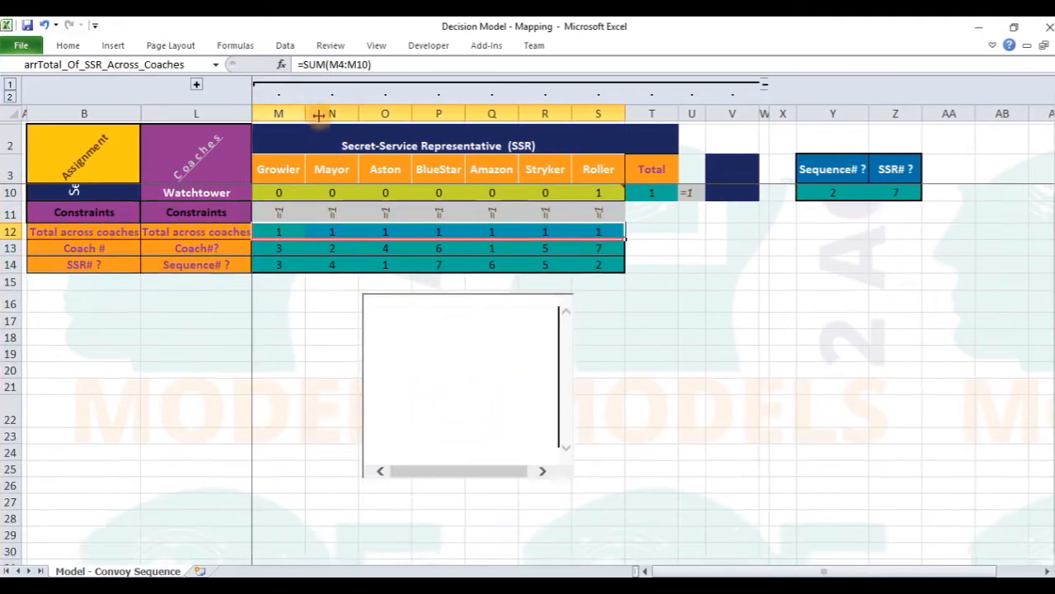
{"action": "scroll", "coordinate": [464, 177], "scroll_direction": "up", "scroll_amount": 3}
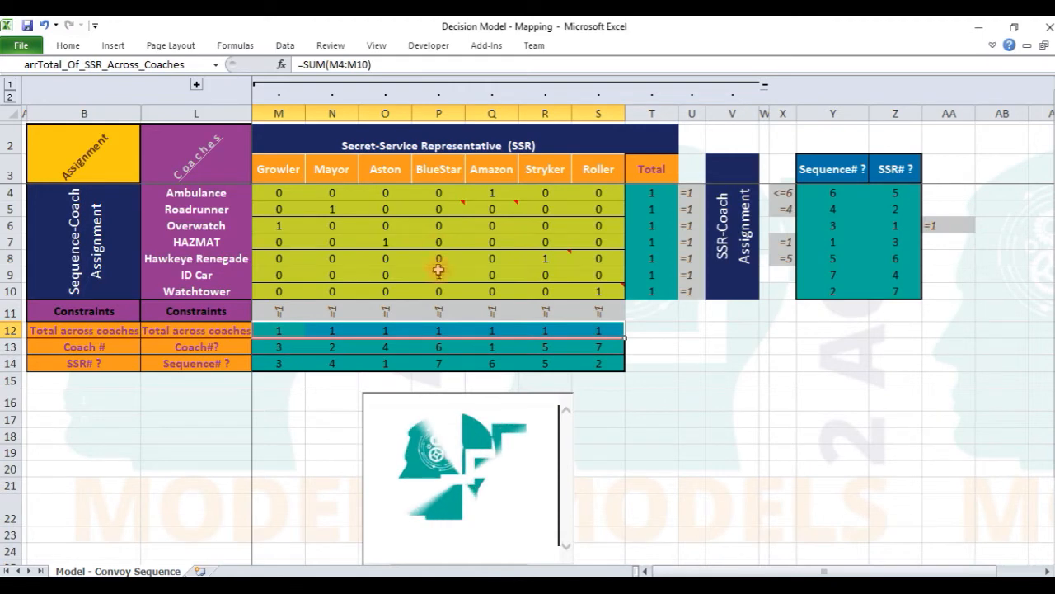
Inspect the SUM formula for Growler's total in M12 and the cells it adds, leaving it unmodified.
{"action": "left_click", "coordinate": [282, 332]}
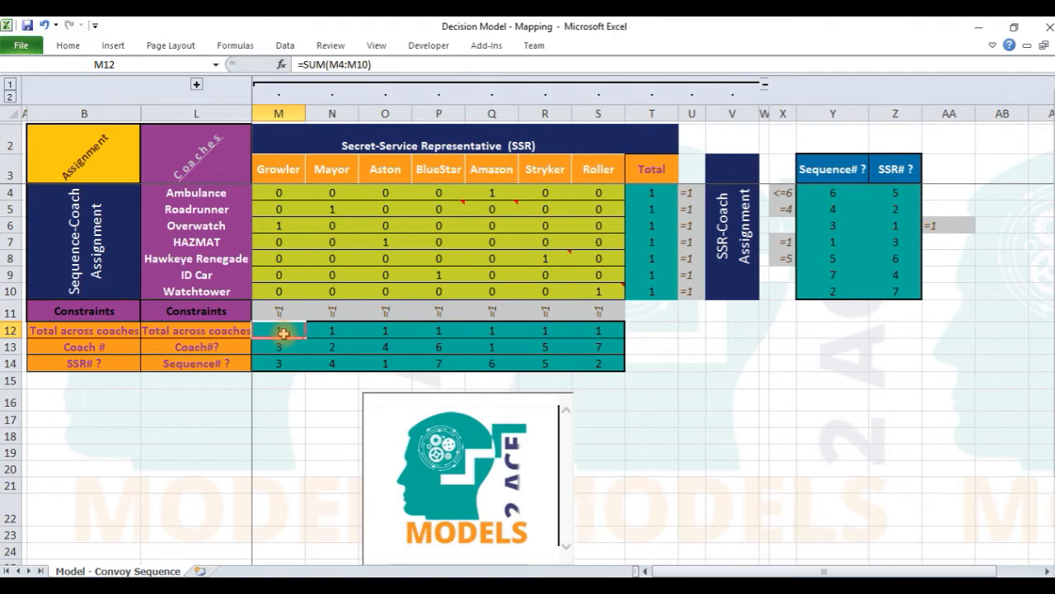
{"action": "left_click", "coordinate": [314, 64]}
{"action": "double_click", "coordinate": [314, 64]}
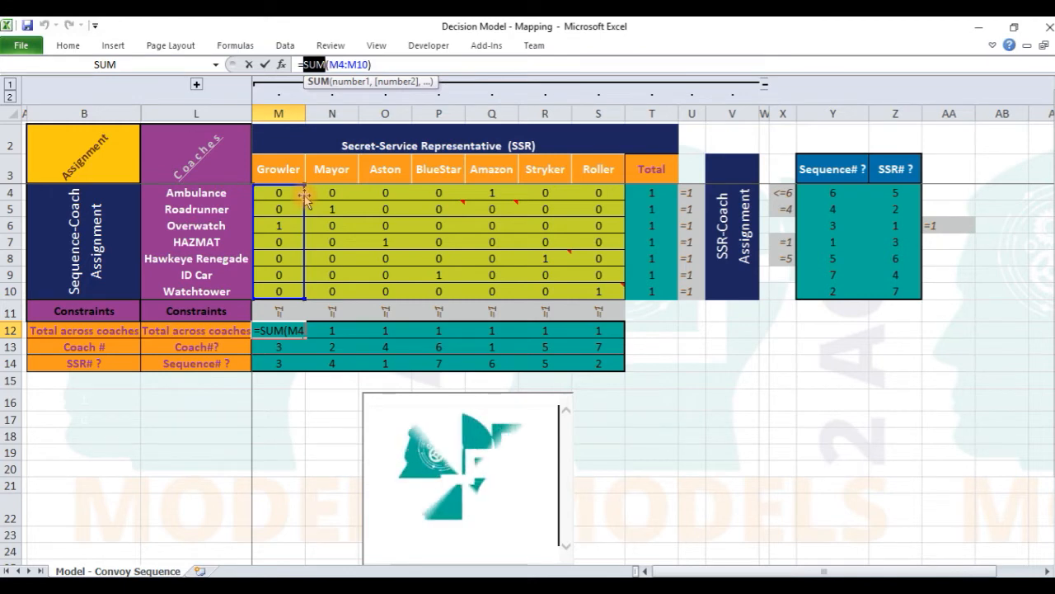
{"action": "key", "text": "Escape"}
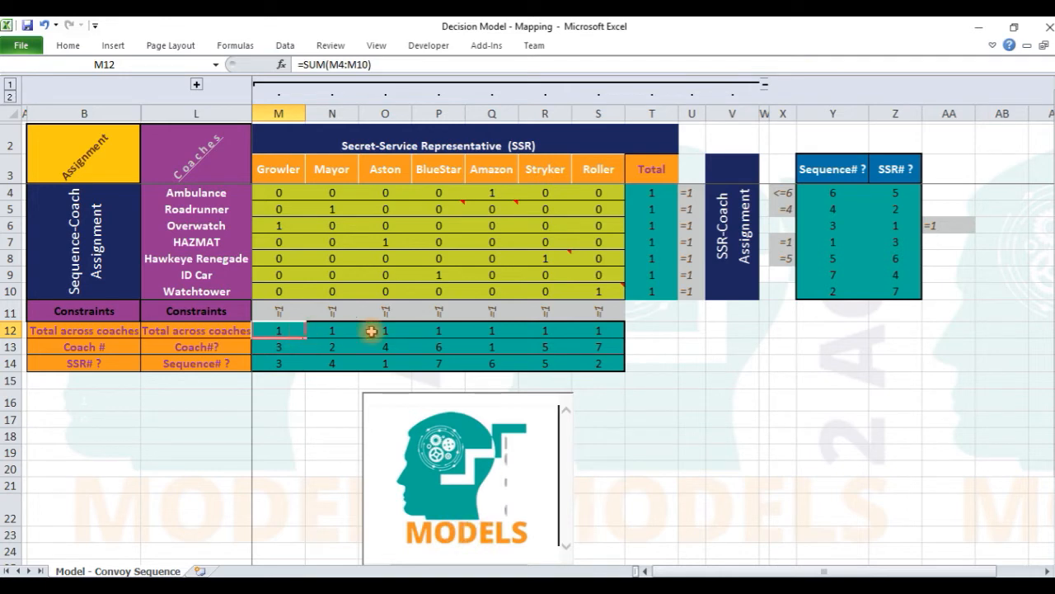
Highlight M12:S12 and review the SUM formula of each representative's total from Growler to Roller.
{"action": "left_click", "coordinate": [611, 330], "text": "shift"}
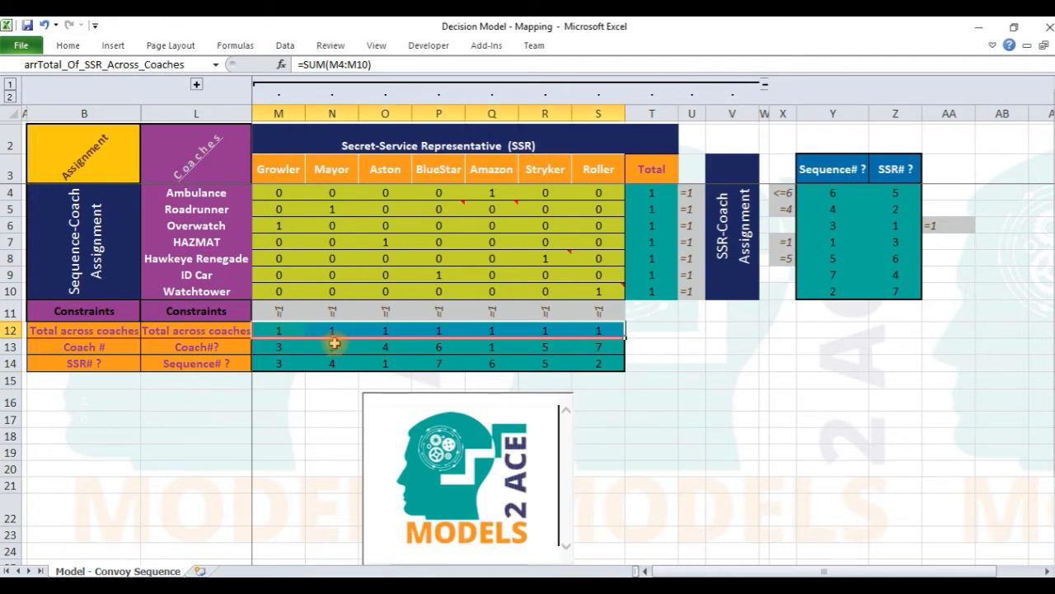
{"action": "left_click", "coordinate": [280, 332]}
{"action": "key", "text": "Right"}
{"action": "key", "text": "Right"}
{"action": "key", "text": "Right"}
{"action": "key", "text": "Right"}
{"action": "key", "text": "Right"}
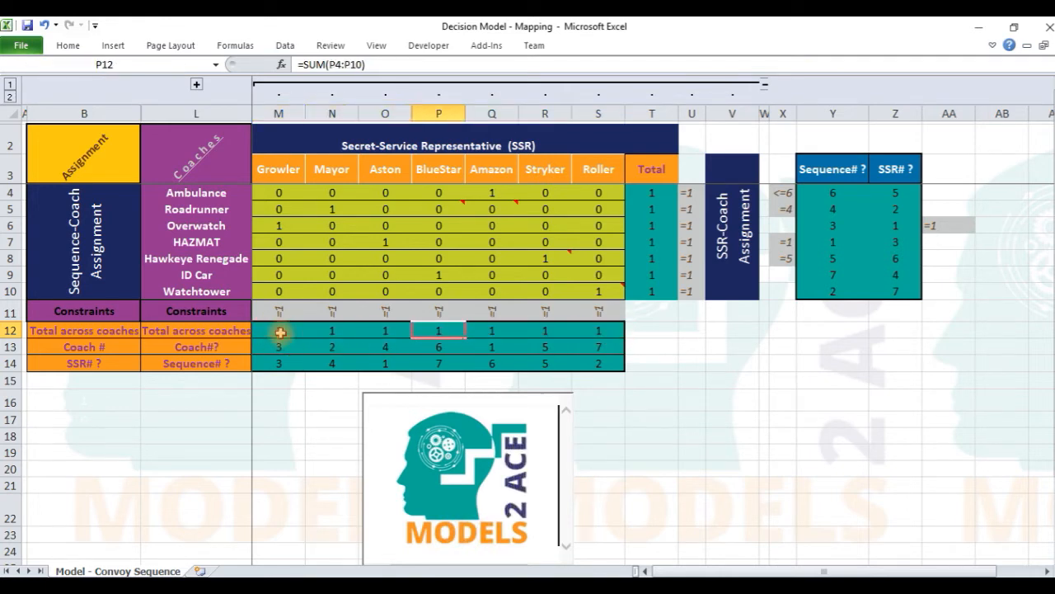
{"action": "key", "text": "Right"}
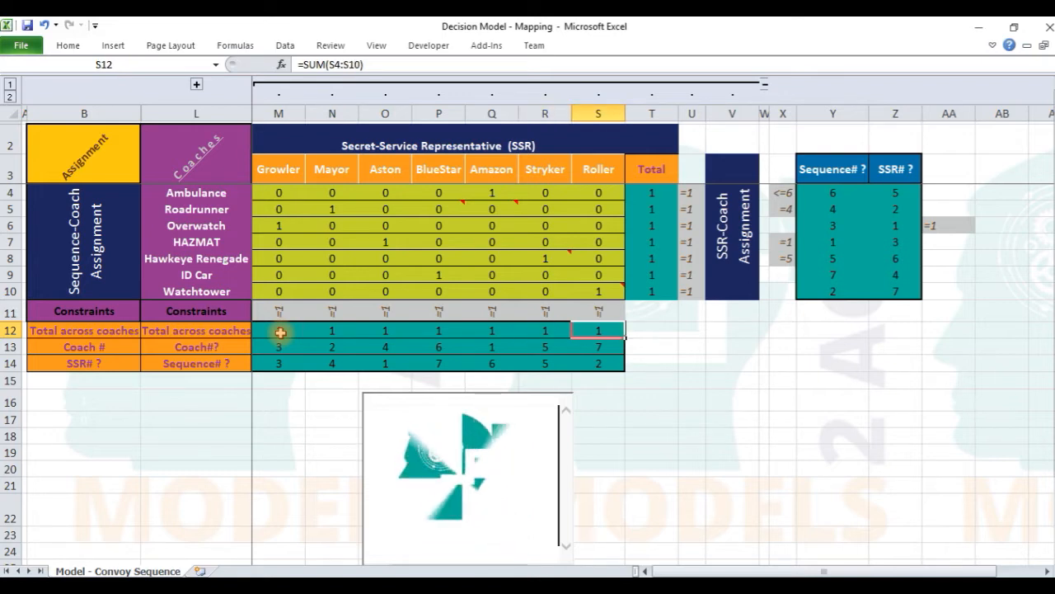
{"action": "left_click", "coordinate": [283, 331], "text": "shift"}
{"action": "left_click", "coordinate": [283, 332]}
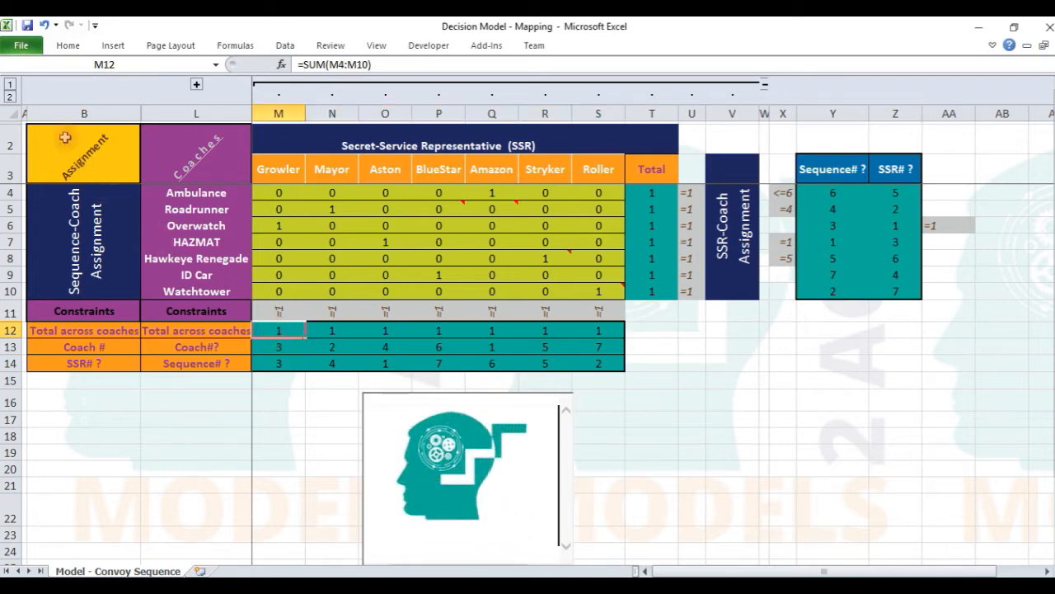
Widen column A, expand the collapsed coach-sequence column group, and increase the height of row 1.
{"action": "double_click", "coordinate": [29, 112]}
{"action": "left_click_drag", "start_coordinate": [31, 113], "coordinate": [96, 113]}
{"action": "left_click", "coordinate": [265, 85]}
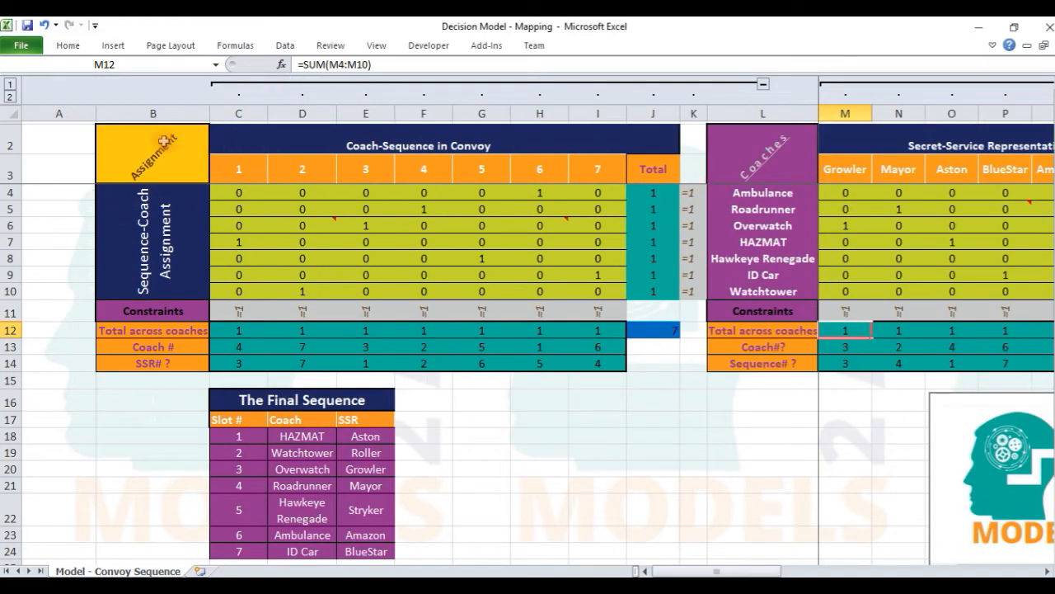
{"action": "left_click_drag", "start_coordinate": [19, 123], "coordinate": [20, 146]}
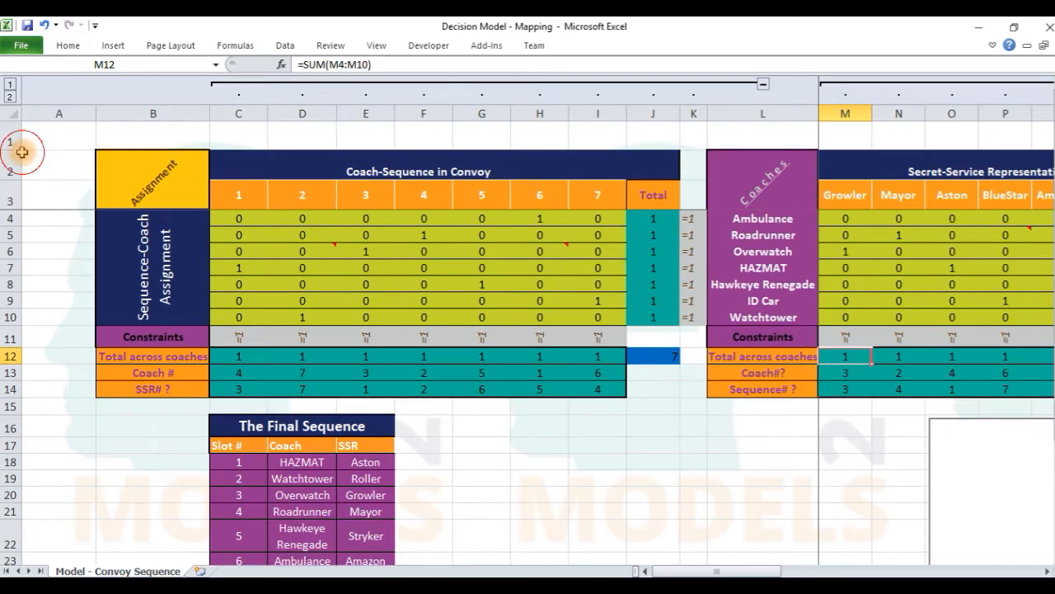
Highlight column A's hidden coach numbers and compare Ambulance's number in A4 with the coach labels in L4 and L5.
{"action": "left_click", "coordinate": [86, 105]}
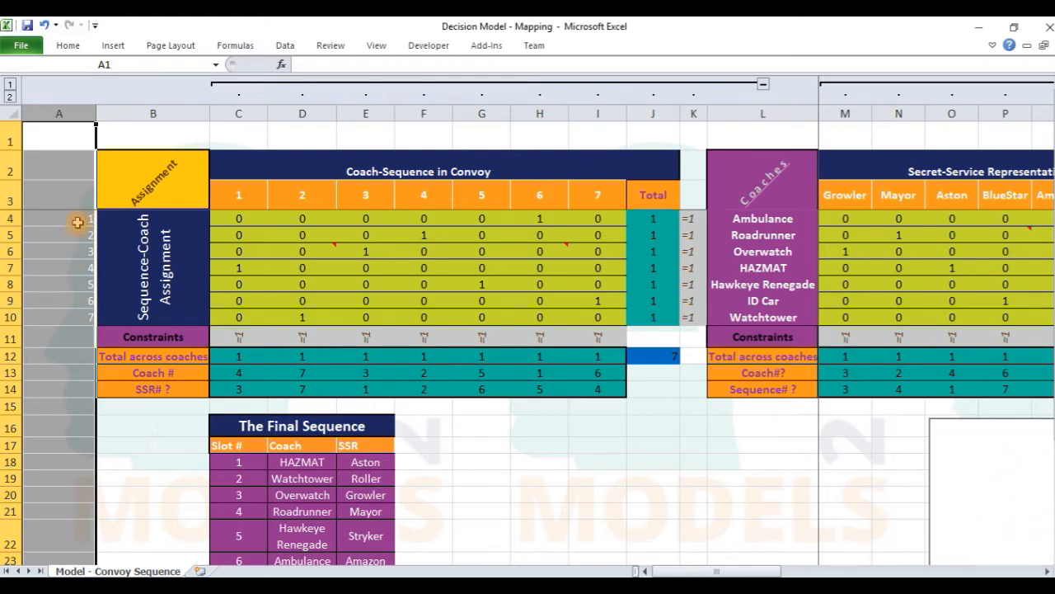
{"action": "left_click", "coordinate": [77, 220]}
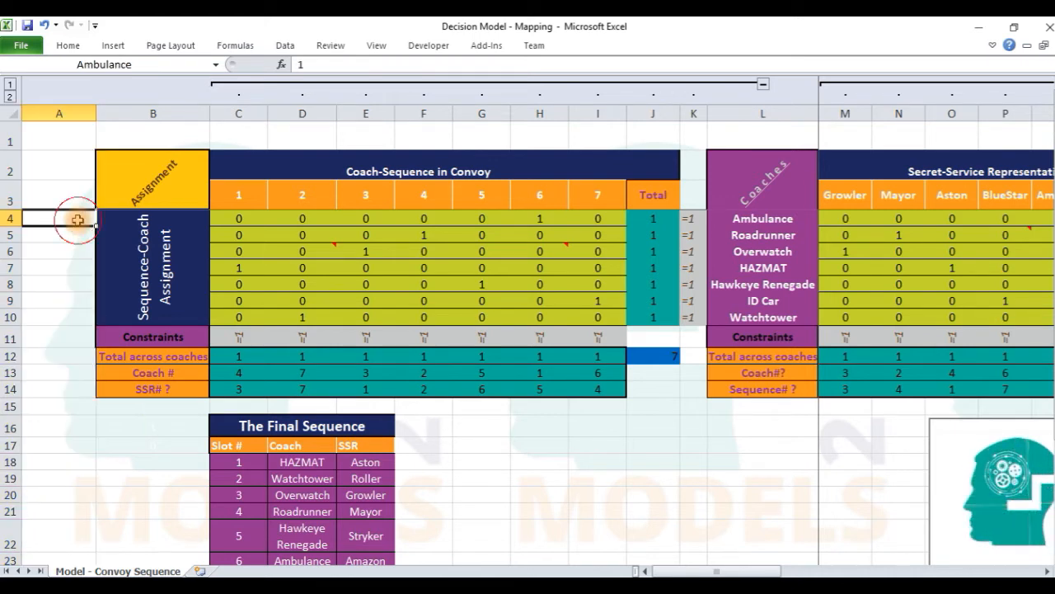
{"action": "left_click", "coordinate": [744, 220]}
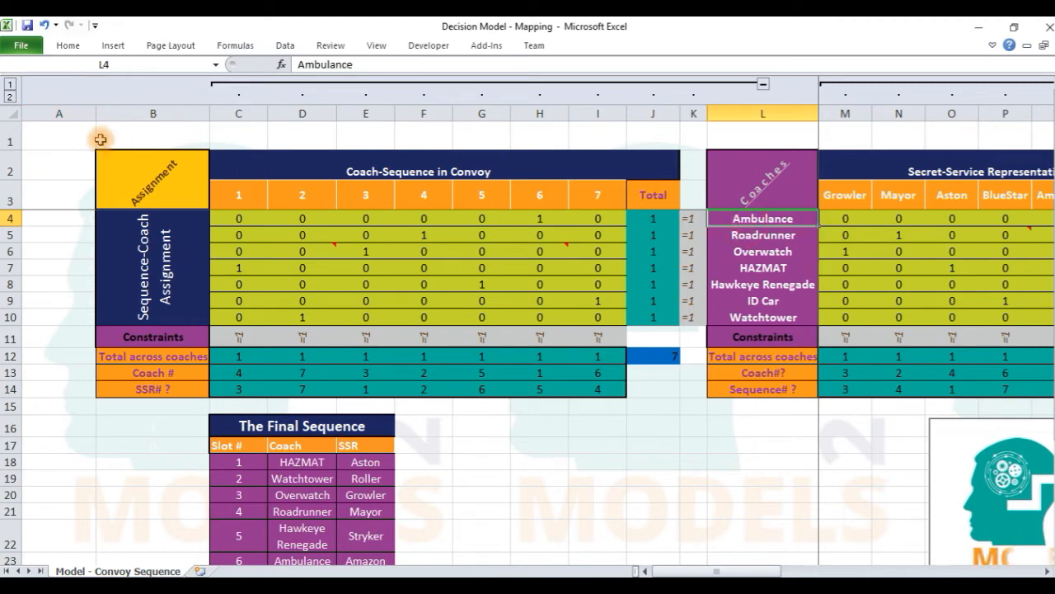
{"action": "left_click", "coordinate": [73, 216]}
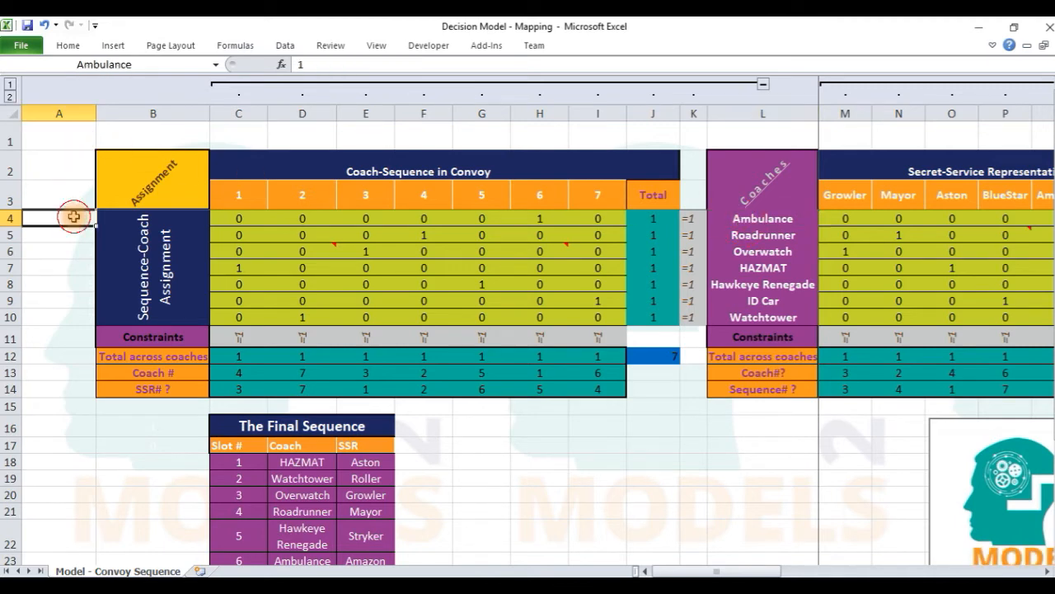
{"action": "left_click", "coordinate": [743, 229]}
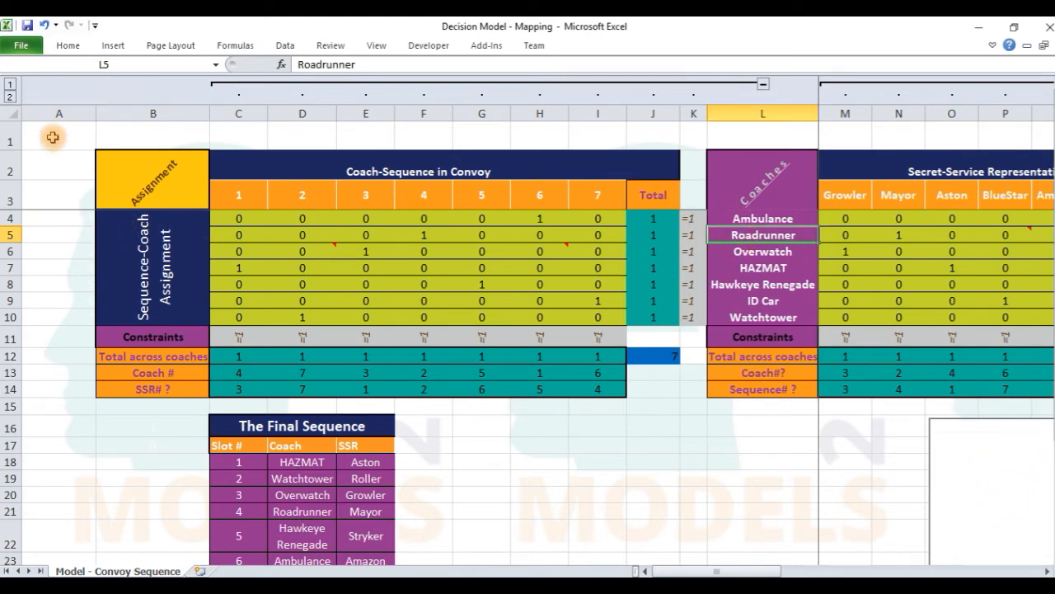
Highlight column A again and check the values and cell names of A4, A5 and A6.
{"action": "left_click", "coordinate": [58, 113]}
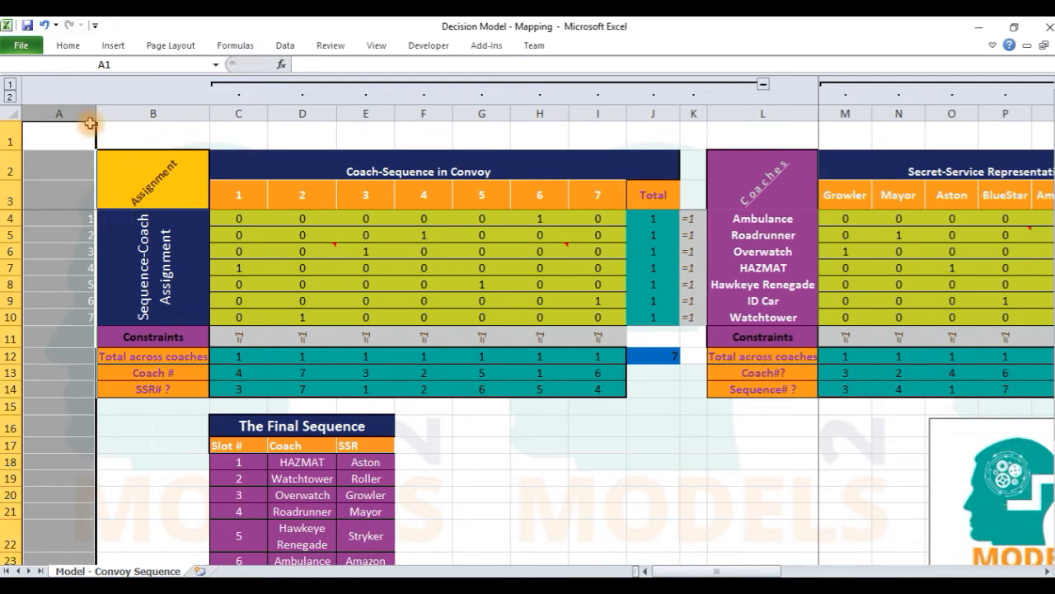
{"action": "left_click", "coordinate": [83, 221]}
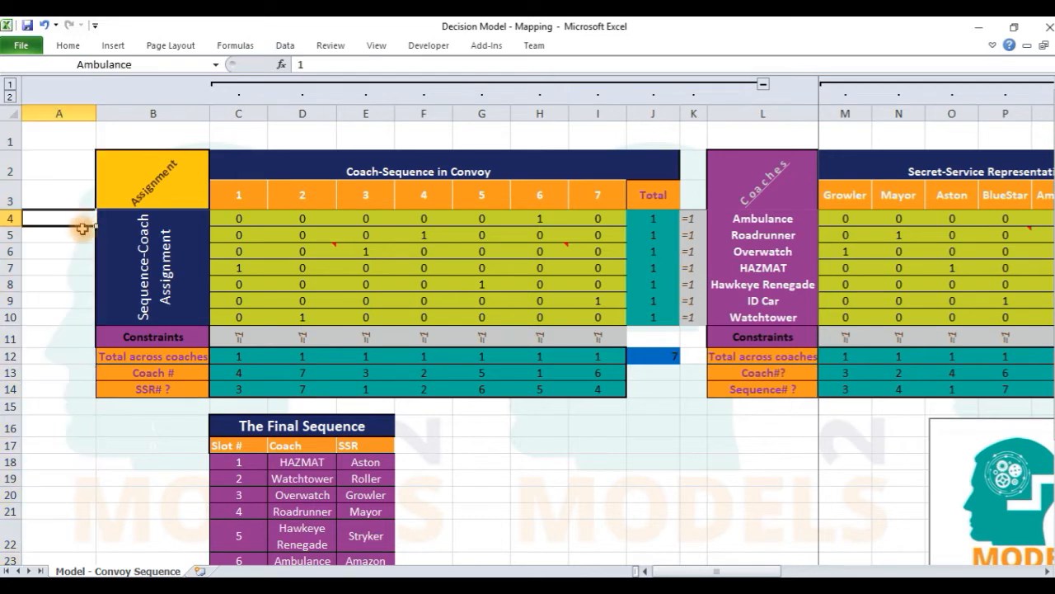
{"action": "left_click", "coordinate": [83, 236]}
{"action": "left_click", "coordinate": [84, 252]}
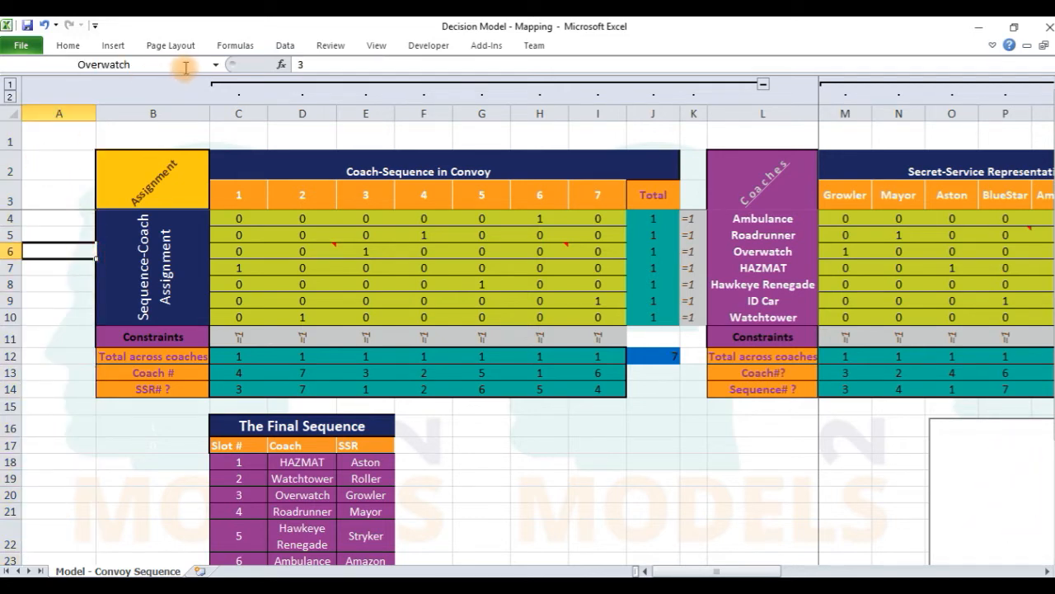
Inspect the defined names of the coach number cells in column A, highlighting the names for A4 and A5.
{"action": "left_click", "coordinate": [75, 217]}
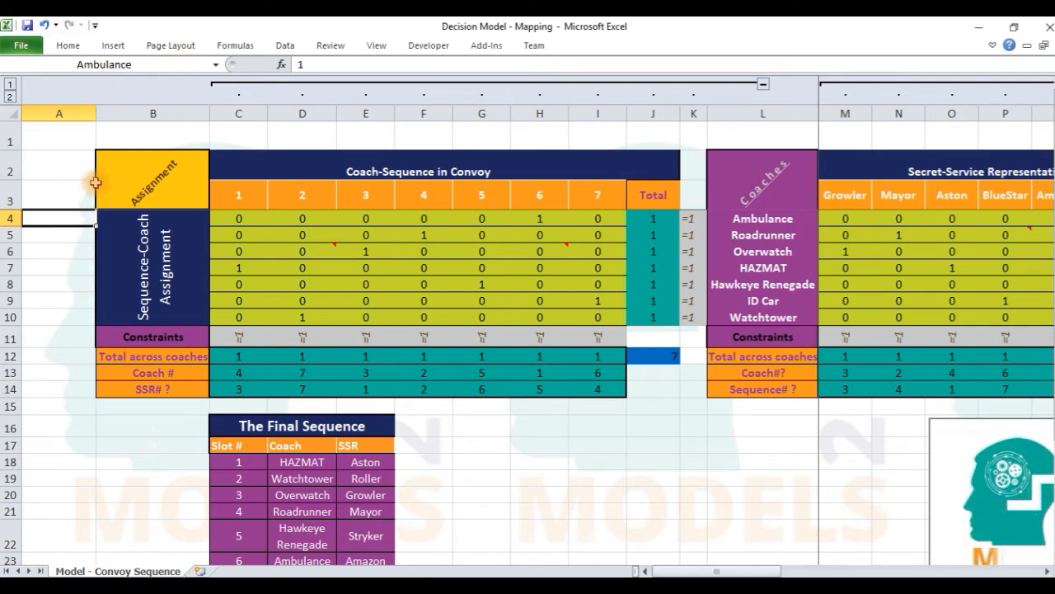
{"action": "left_click", "coordinate": [110, 63]}
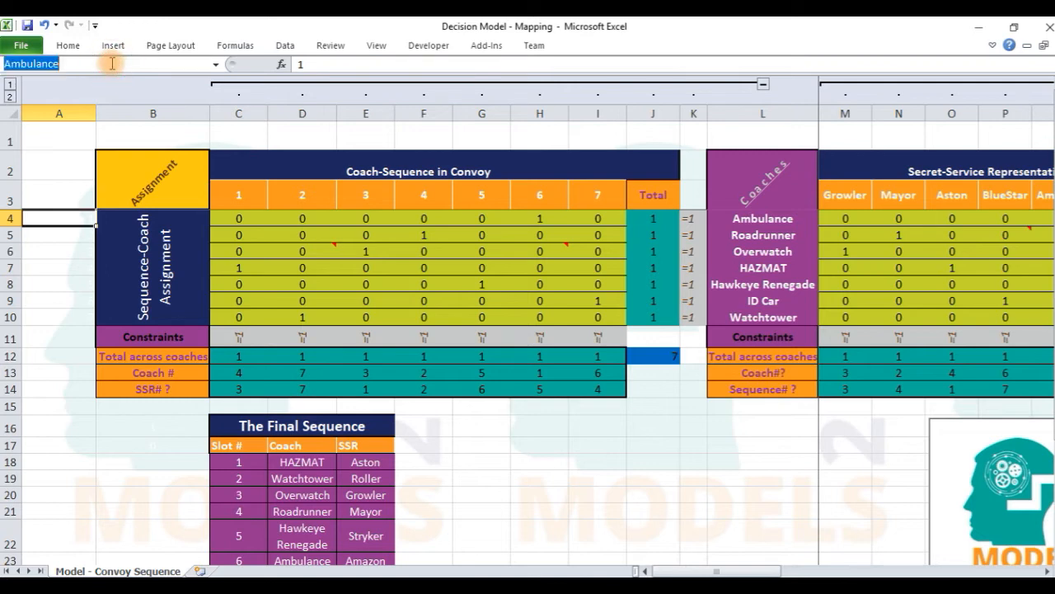
{"action": "left_click", "coordinate": [64, 239]}
{"action": "left_click", "coordinate": [120, 60]}
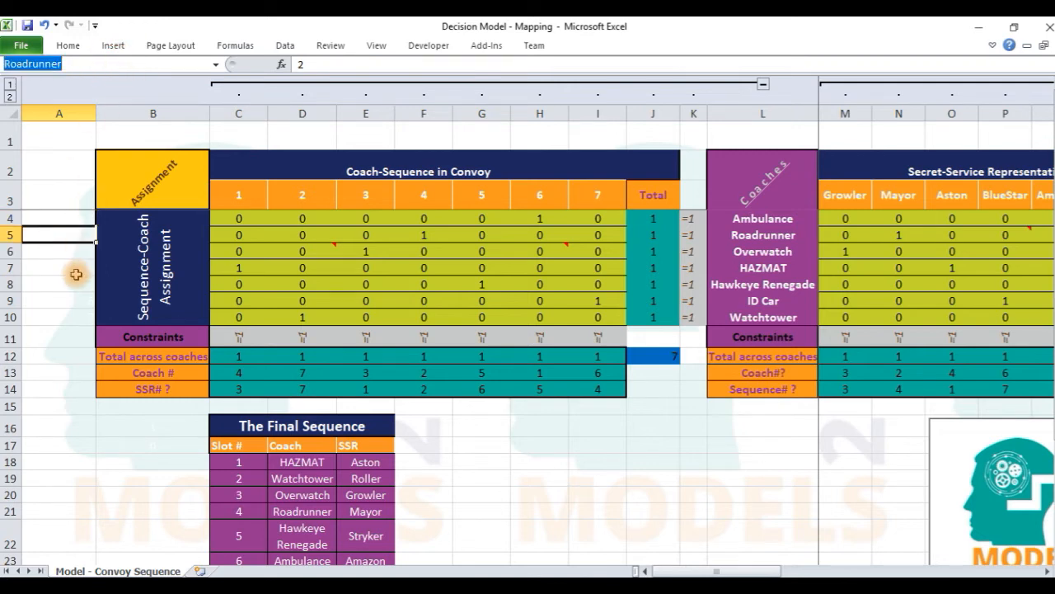
{"action": "left_click", "coordinate": [77, 252]}
{"action": "left_click", "coordinate": [74, 282]}
{"action": "left_click", "coordinate": [74, 338]}
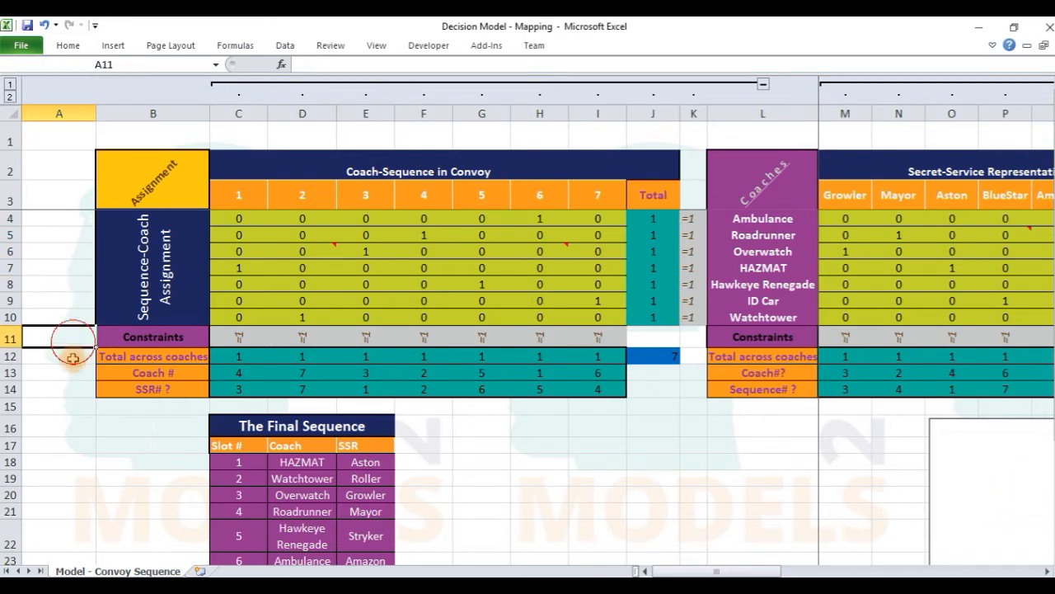
{"action": "left_click", "coordinate": [73, 373]}
Highlight row 1 and review the hidden sequence numbers in C1:I1 one cell at a time.
{"action": "left_click", "coordinate": [4, 138]}
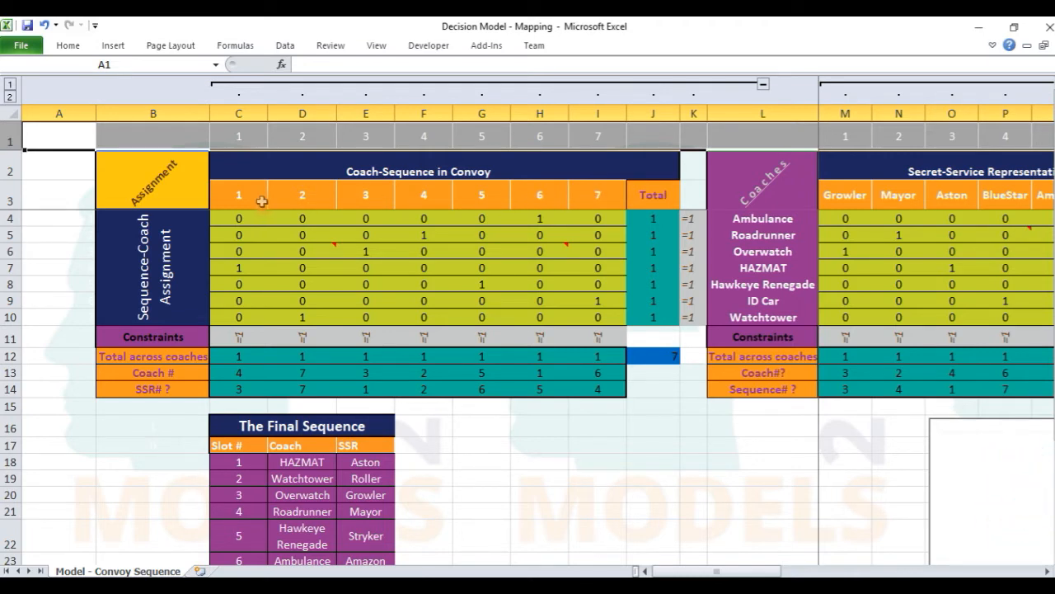
{"action": "left_click", "coordinate": [234, 136]}
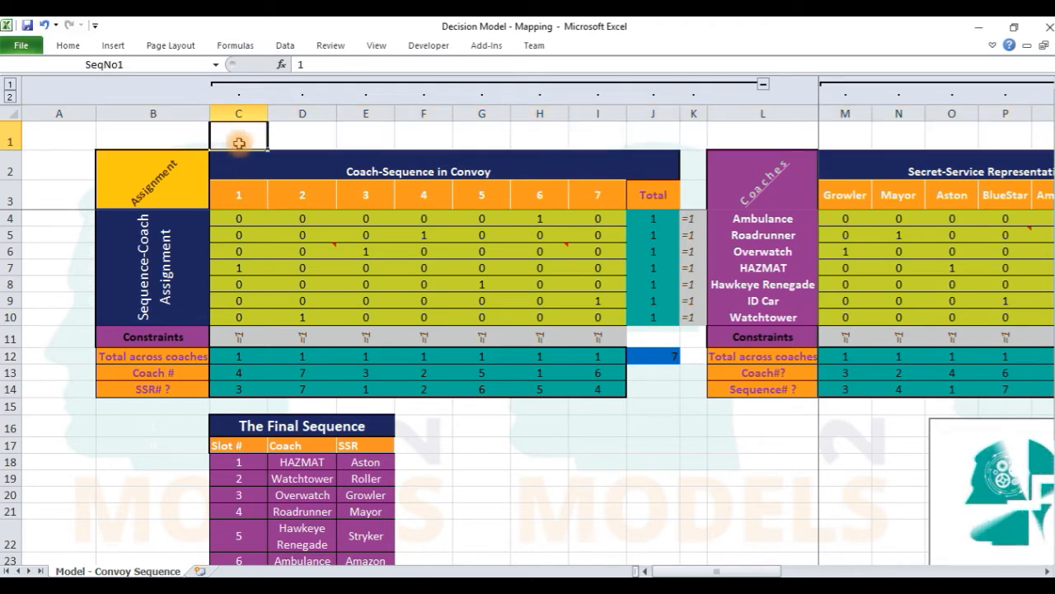
{"action": "left_click", "coordinate": [286, 136]}
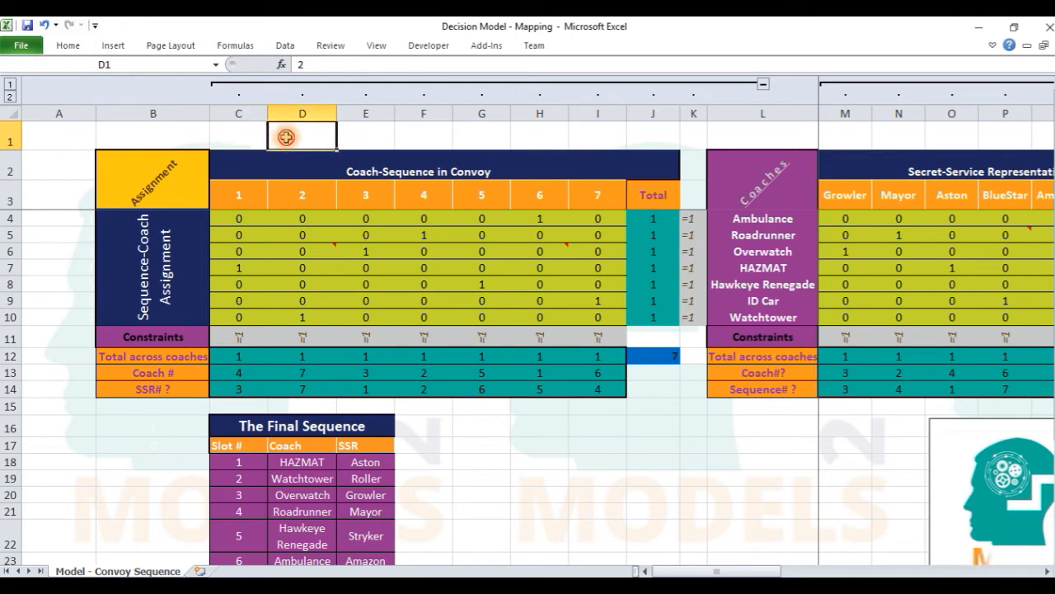
{"action": "left_click", "coordinate": [366, 136]}
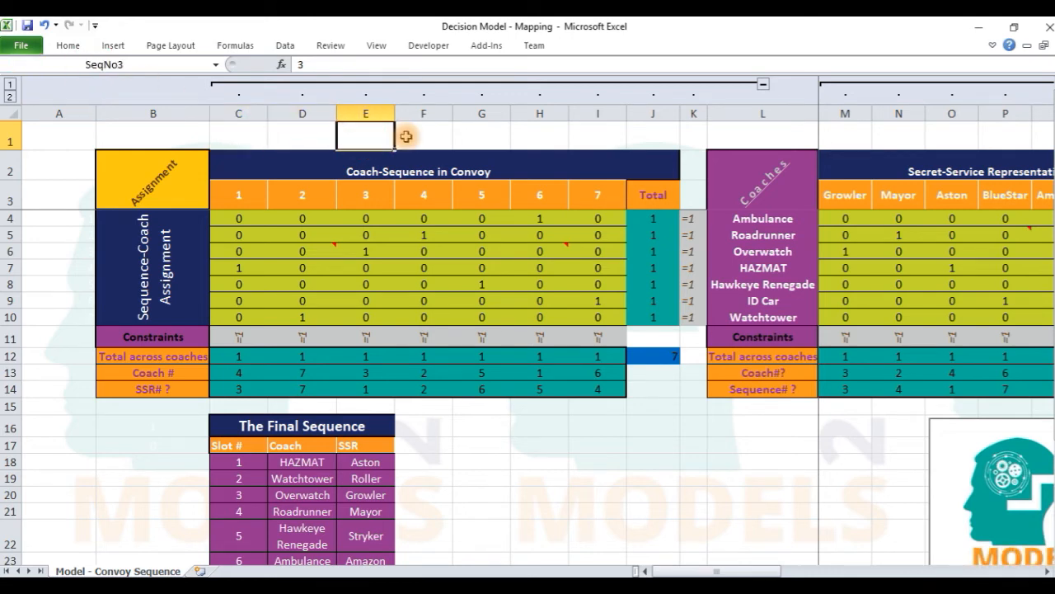
{"action": "left_click", "coordinate": [412, 136]}
{"action": "left_click", "coordinate": [461, 136]}
{"action": "left_click", "coordinate": [536, 136]}
{"action": "left_click", "coordinate": [610, 136]}
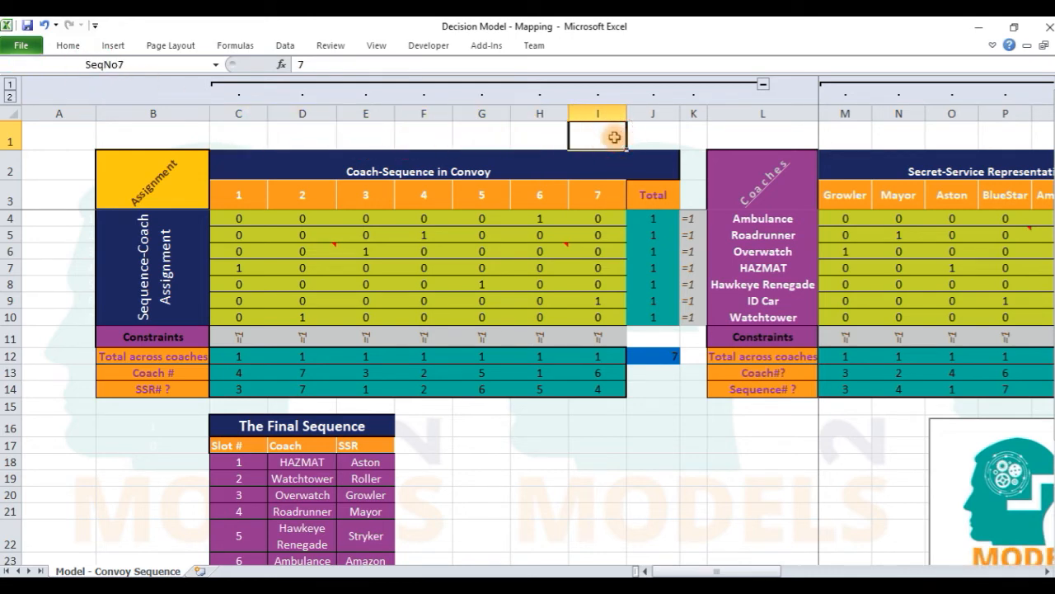
Inspect the defined names of sequence number cells C1 and D1 by highlighting each name.
{"action": "left_click", "coordinate": [235, 141]}
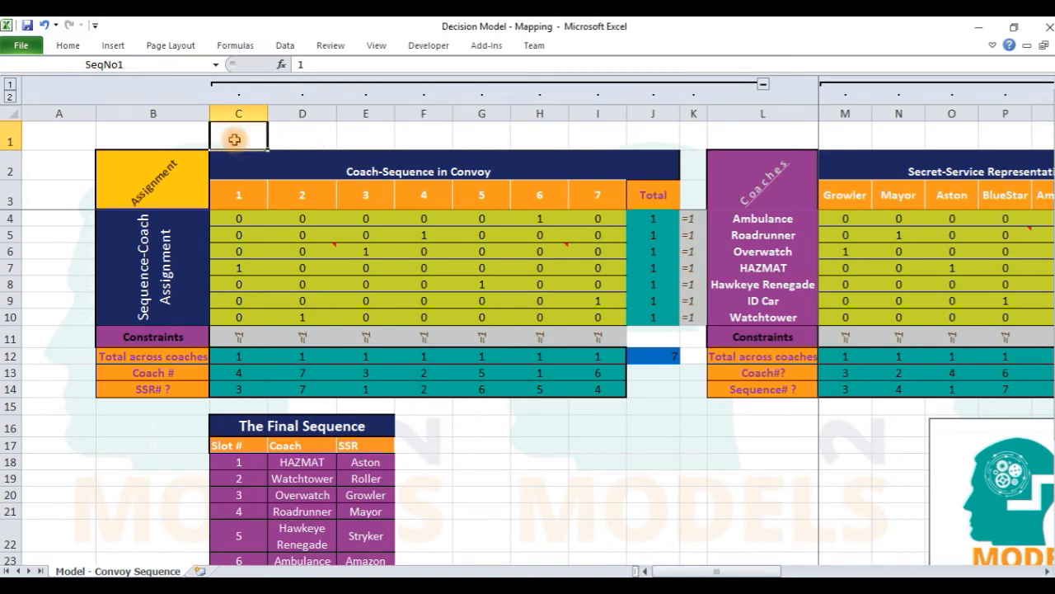
{"action": "left_click", "coordinate": [102, 64]}
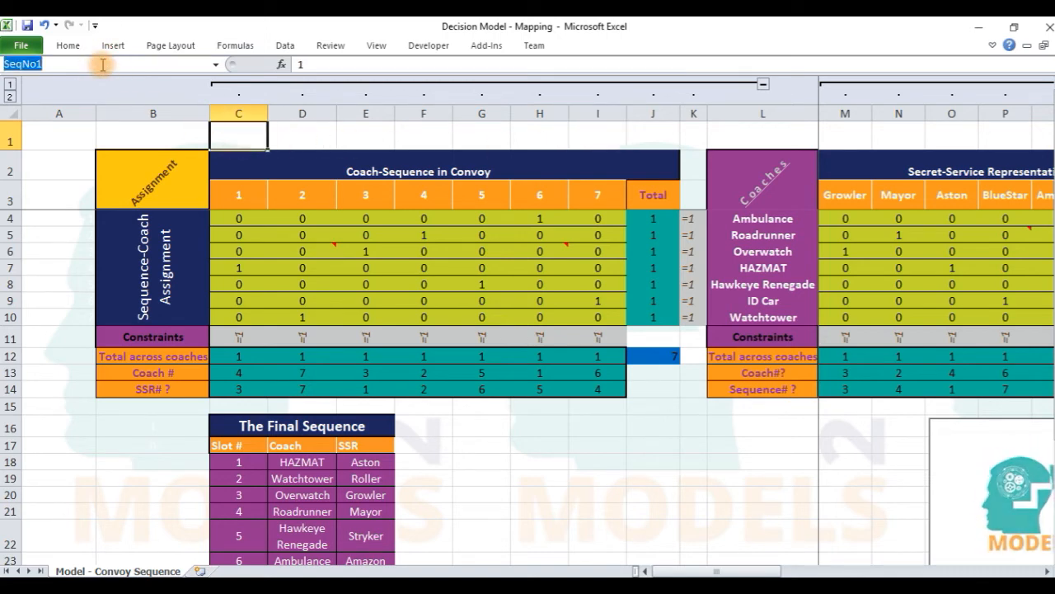
{"action": "left_click", "coordinate": [305, 136]}
{"action": "left_click", "coordinate": [99, 65]}
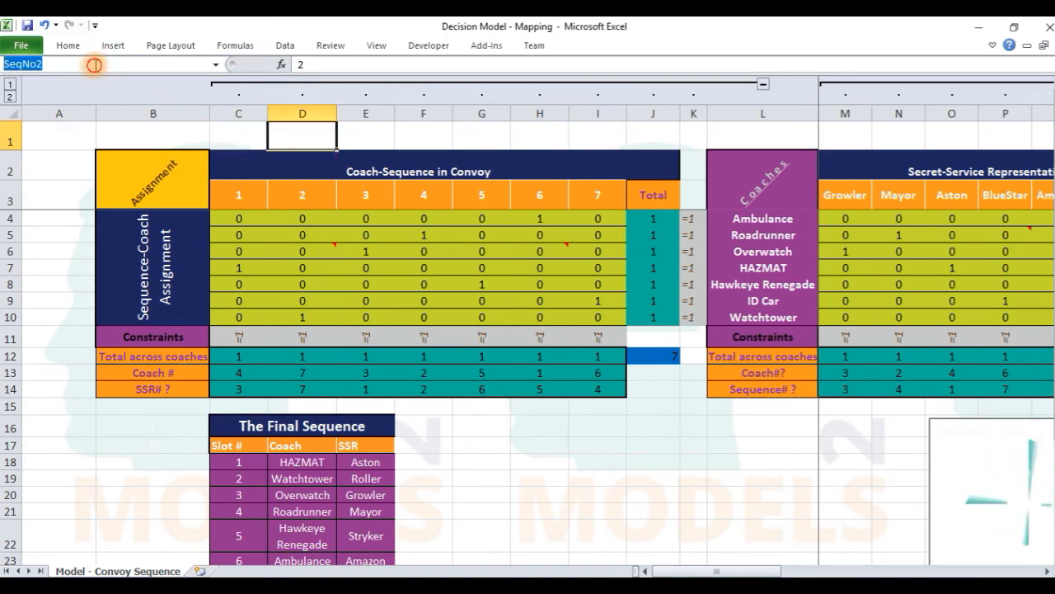
Check the values and defined names of the remaining sequence number cells E1 through I1 one at a time.
{"action": "left_click", "coordinate": [365, 137]}
{"action": "left_click", "coordinate": [424, 137]}
{"action": "left_click", "coordinate": [482, 137]}
{"action": "left_click", "coordinate": [540, 136]}
{"action": "left_click", "coordinate": [598, 137]}
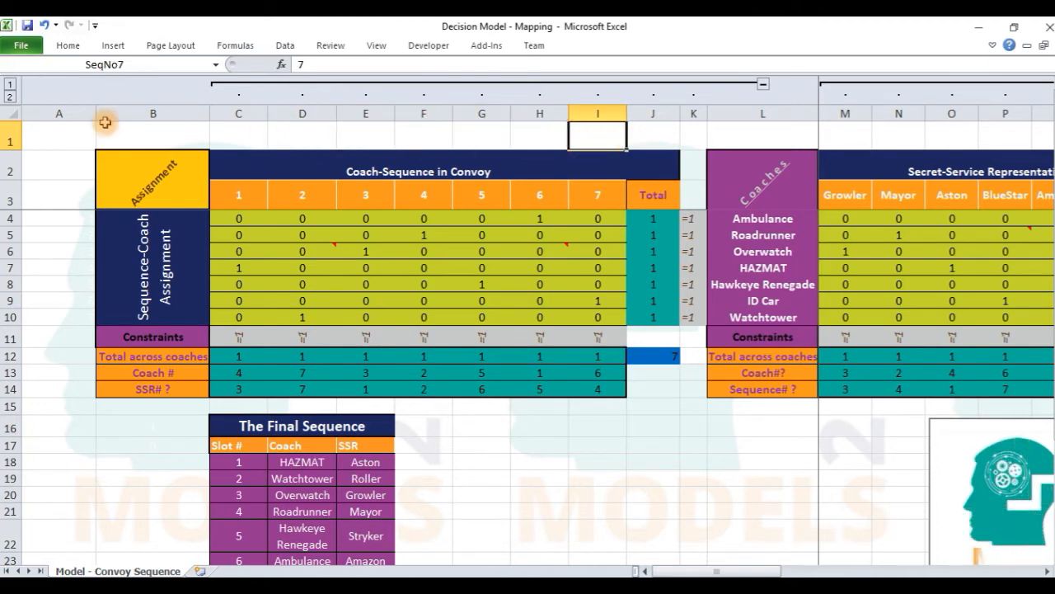
Highlight row 1, collapse the coach-sequence column group, and check the hidden SSR numbers and cell names in M1:P1.
{"action": "left_click", "coordinate": [10, 140]}
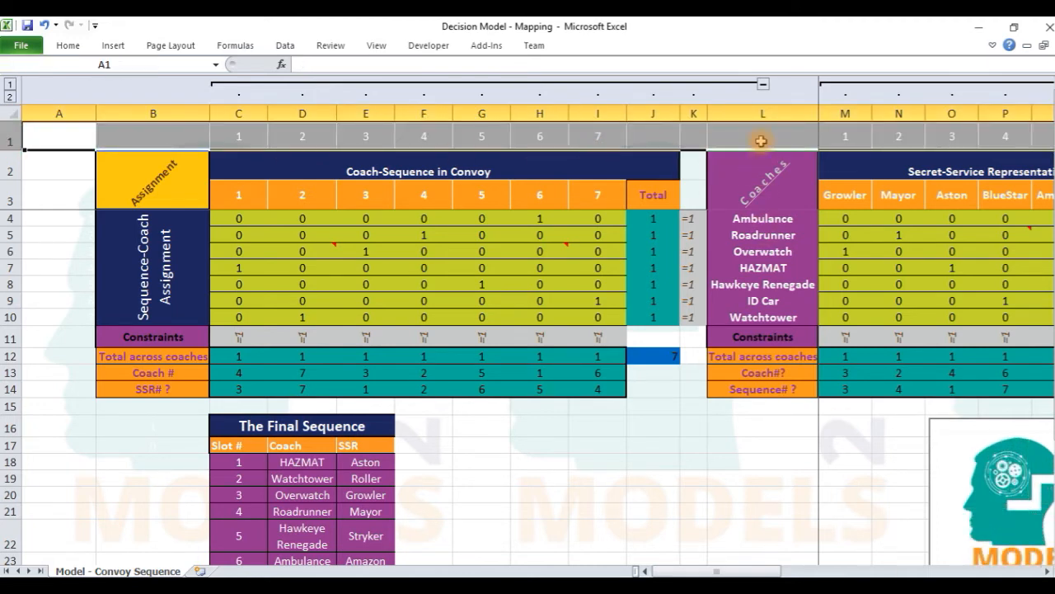
{"action": "left_click", "coordinate": [763, 86]}
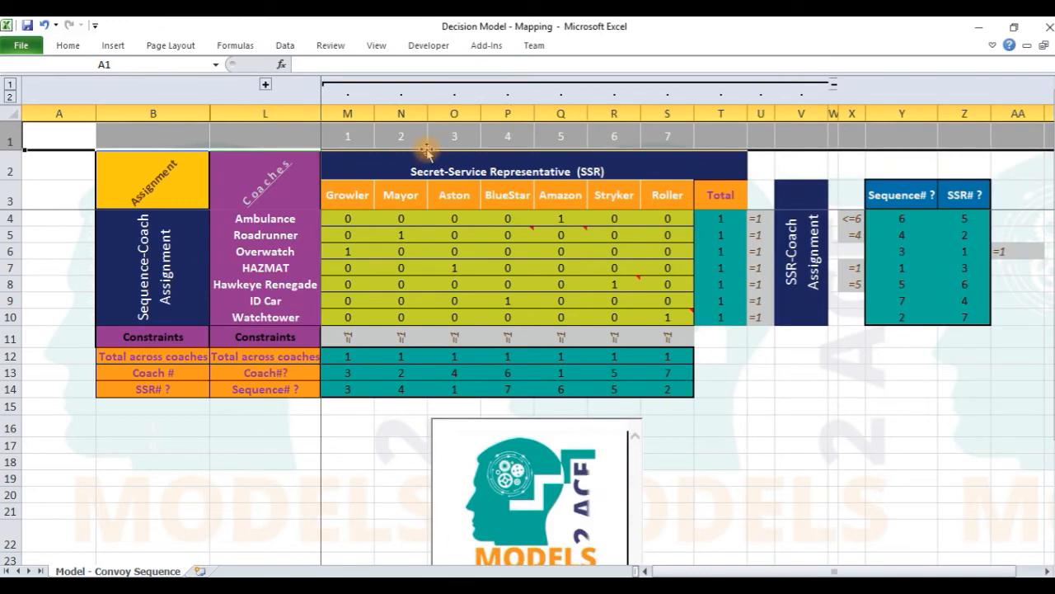
{"action": "left_click", "coordinate": [343, 136]}
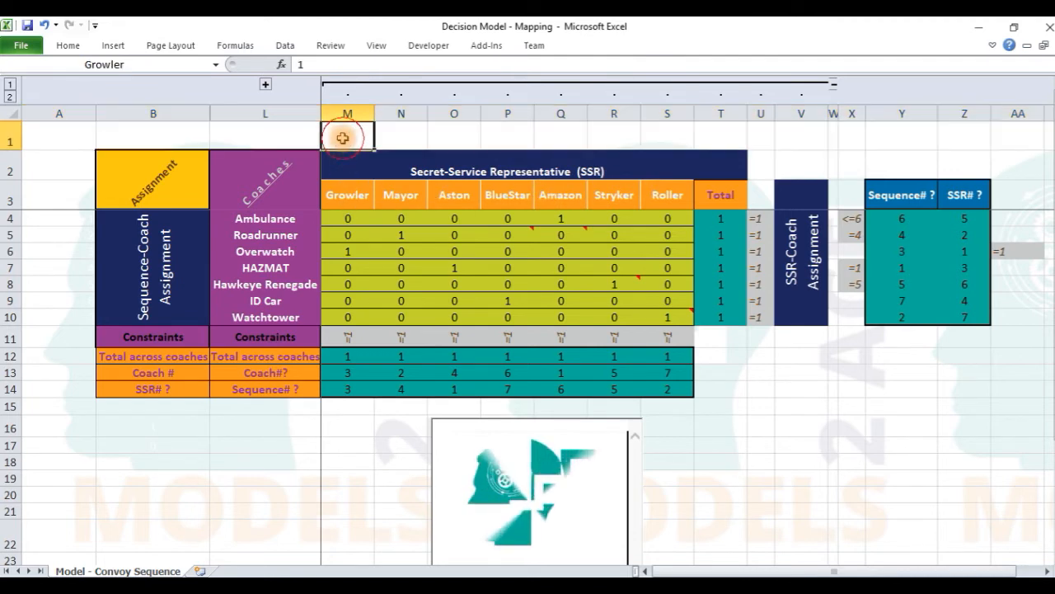
{"action": "left_click", "coordinate": [415, 144]}
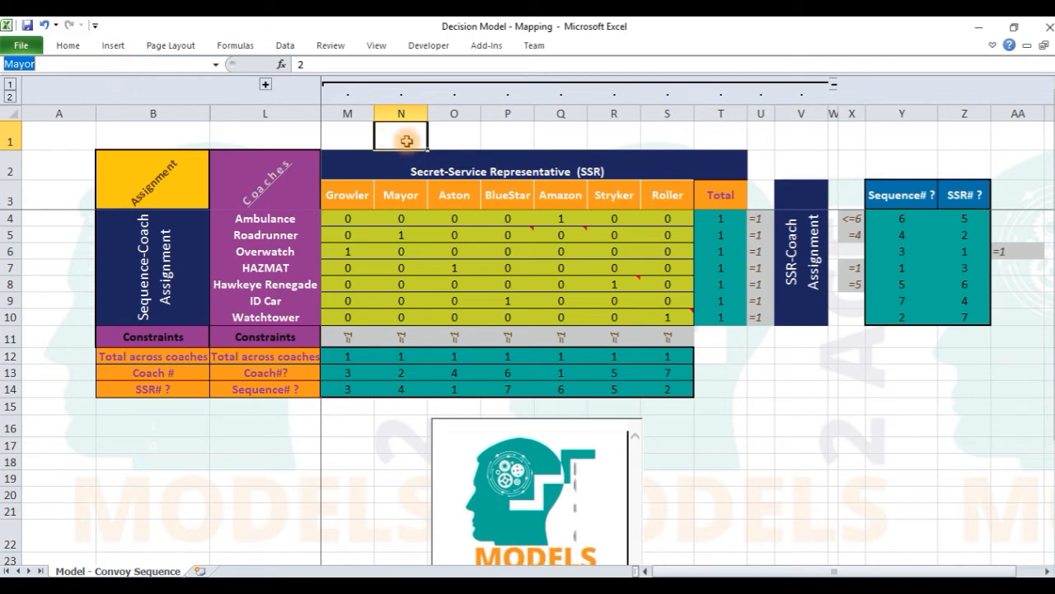
{"action": "left_click", "coordinate": [448, 134]}
{"action": "left_click", "coordinate": [491, 135]}
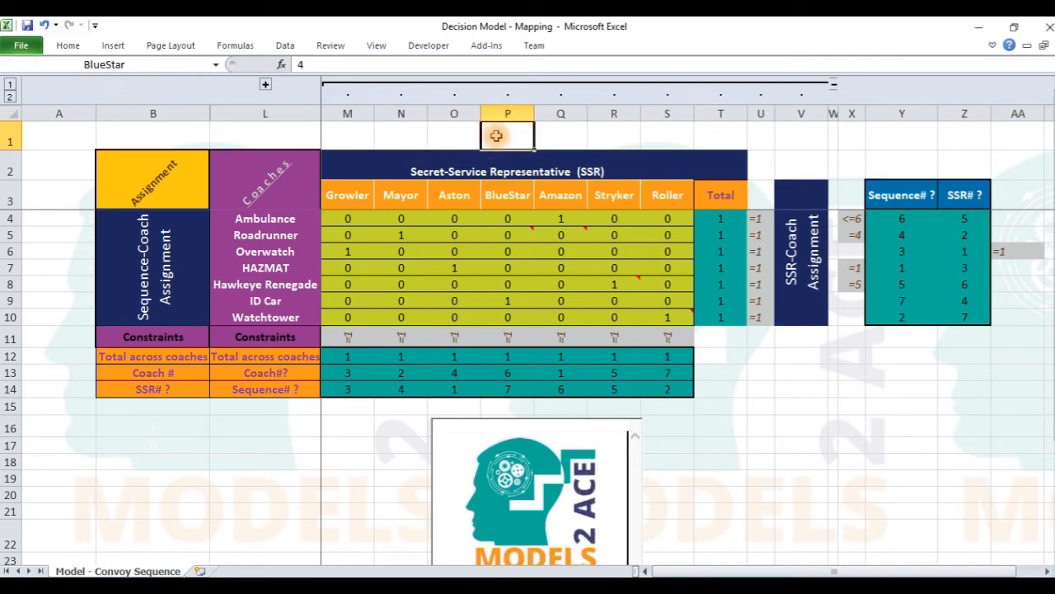
Go through the SSR number cells M1 to S1 in order and read each cell's defined name and value.
{"action": "left_click", "coordinate": [359, 137]}
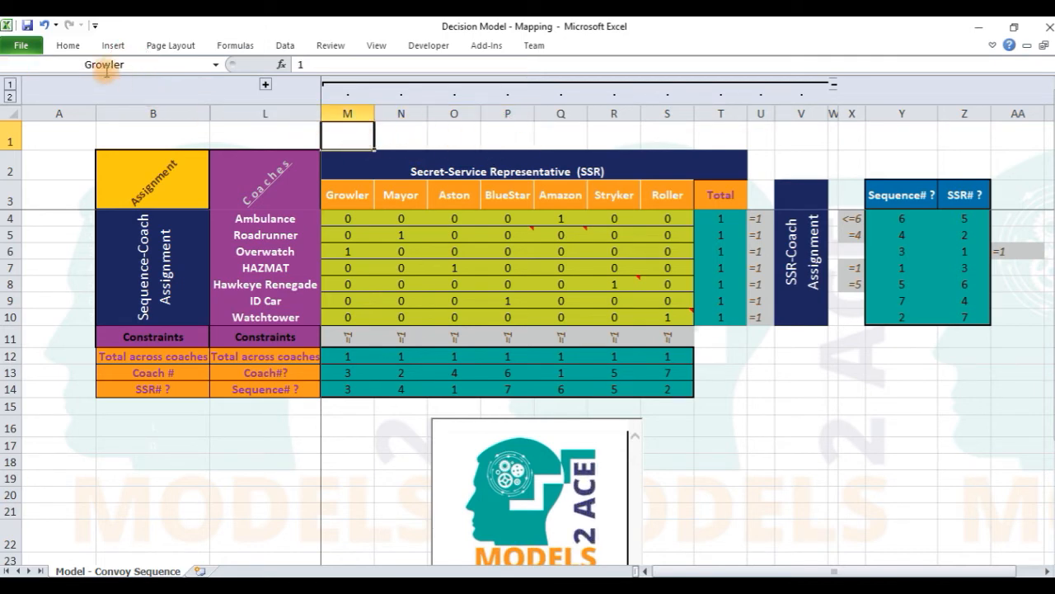
{"action": "left_click", "coordinate": [404, 134]}
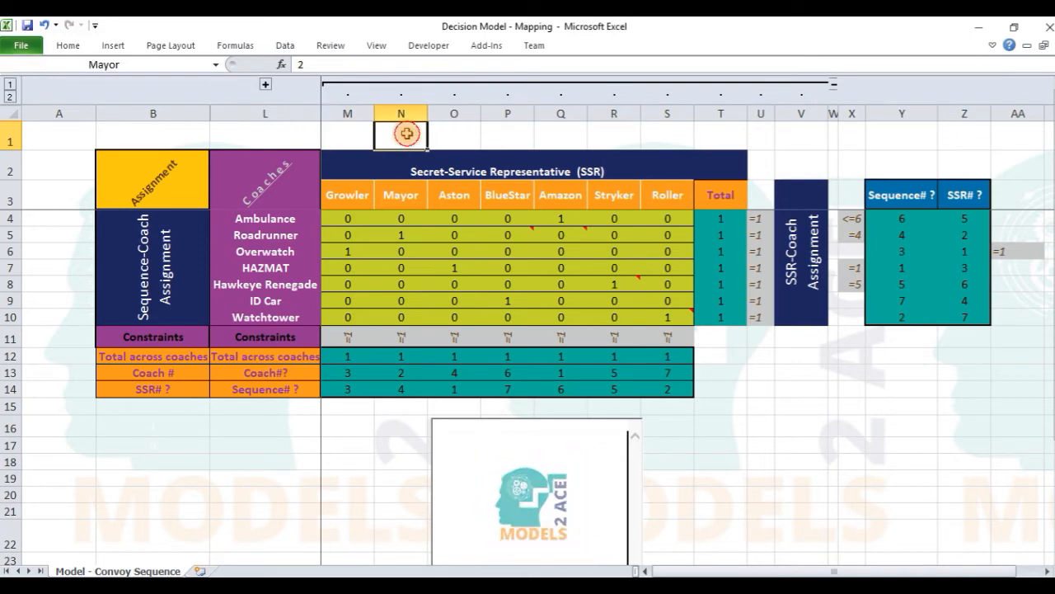
{"action": "left_click", "coordinate": [451, 136]}
{"action": "left_click", "coordinate": [503, 137]}
{"action": "left_click", "coordinate": [544, 137]}
{"action": "left_click", "coordinate": [614, 136]}
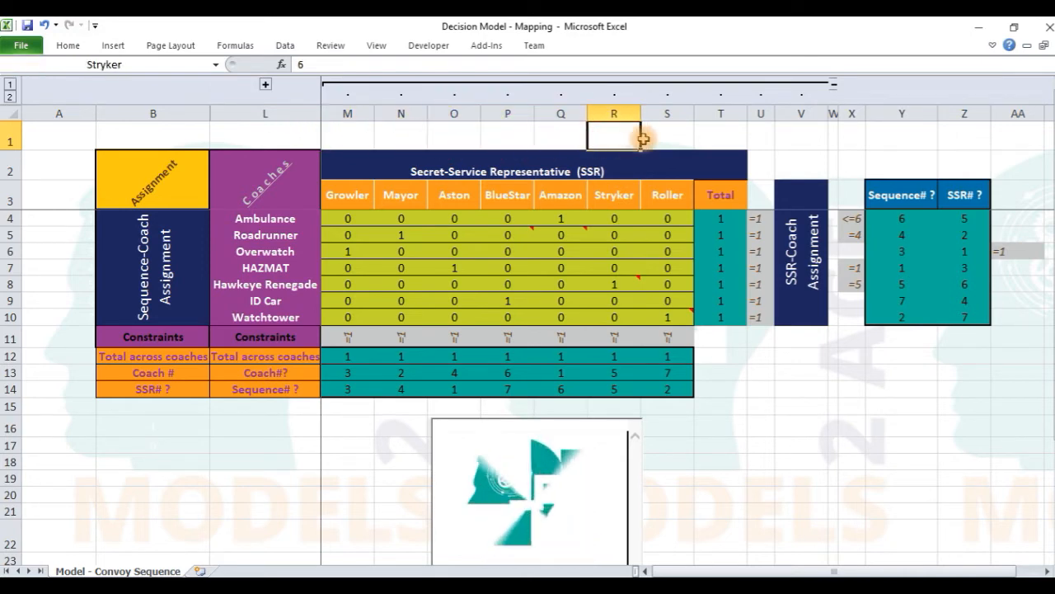
{"action": "left_click", "coordinate": [672, 135]}
{"action": "left_click", "coordinate": [714, 135]}
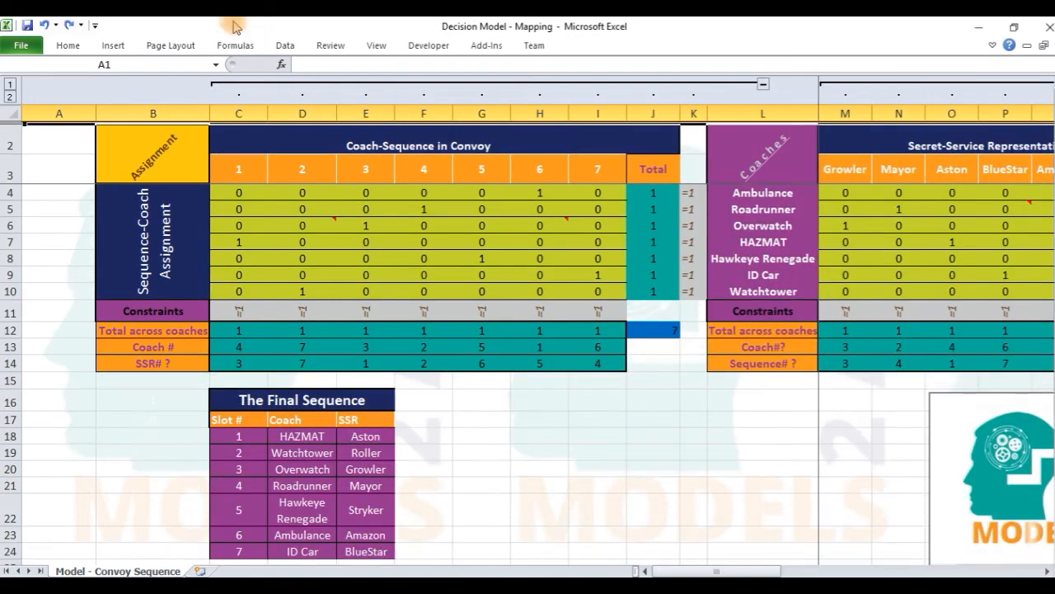
Open the Solver parameters and examine the constraints setting the coach and sequence totals equal to 1.
{"action": "left_click", "coordinate": [284, 45]}
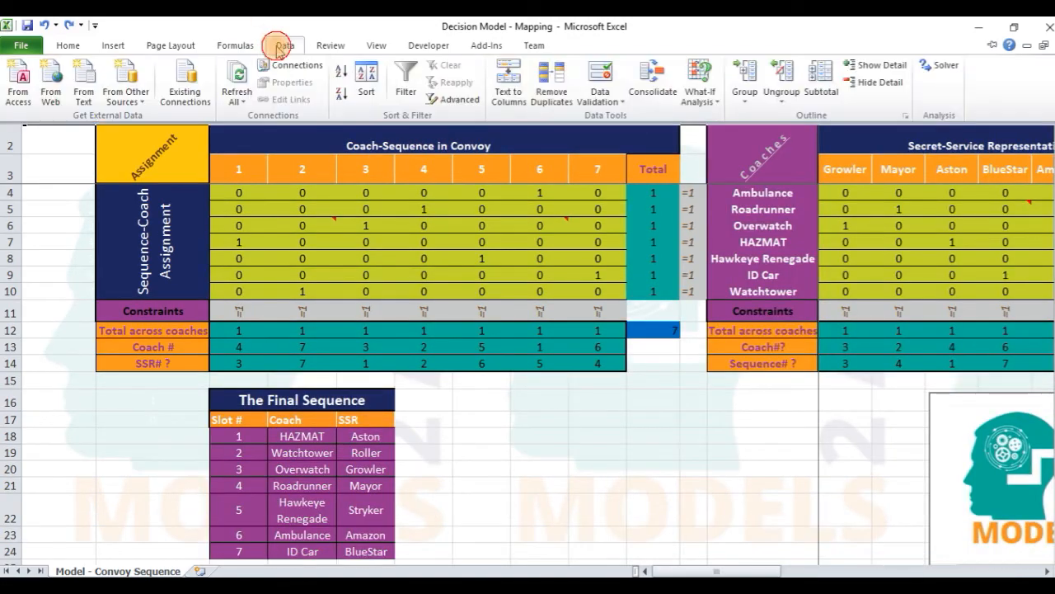
{"action": "left_click", "coordinate": [993, 66]}
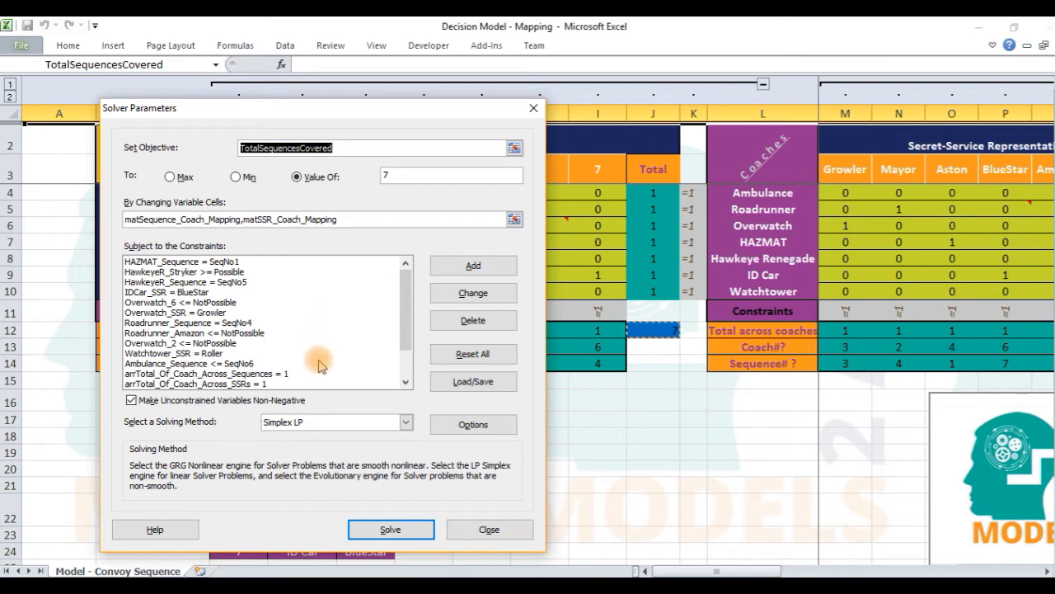
{"action": "left_click_drag", "start_coordinate": [402, 318], "coordinate": [405, 339]}
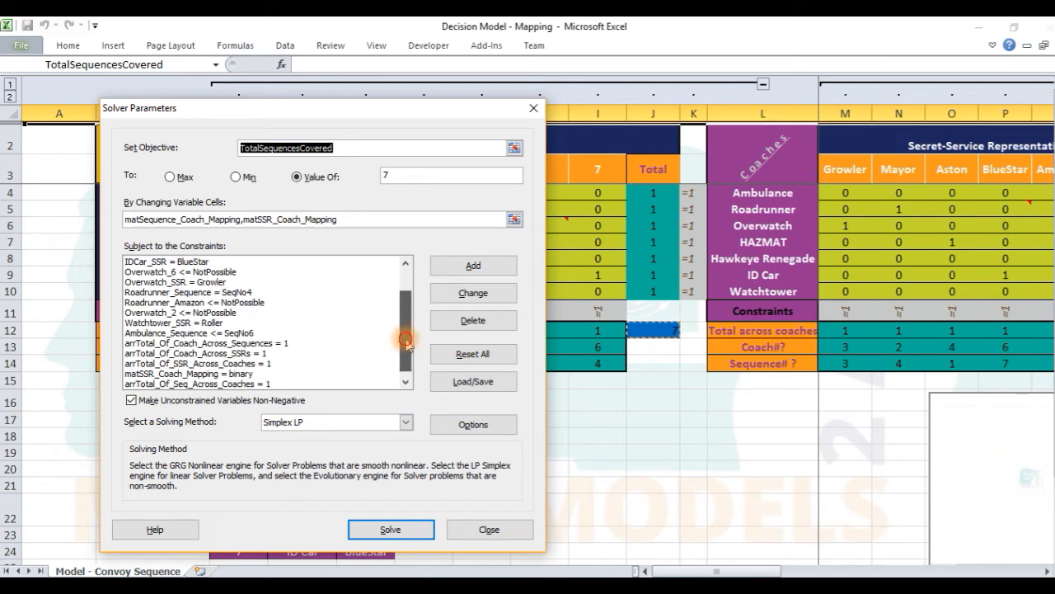
{"action": "left_click", "coordinate": [145, 343]}
{"action": "left_click", "coordinate": [148, 353]}
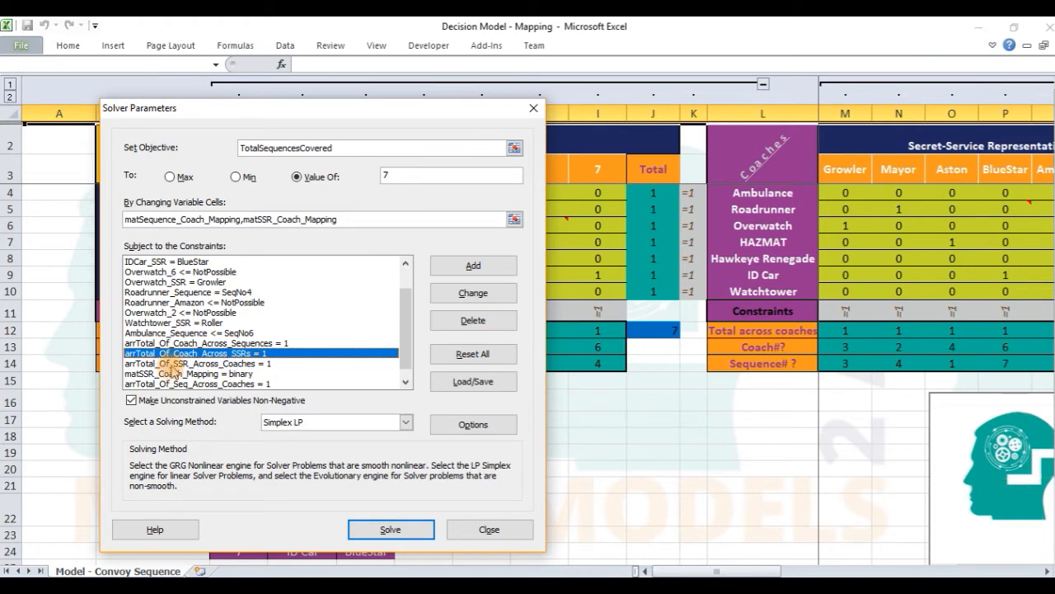
{"action": "left_click", "coordinate": [187, 383]}
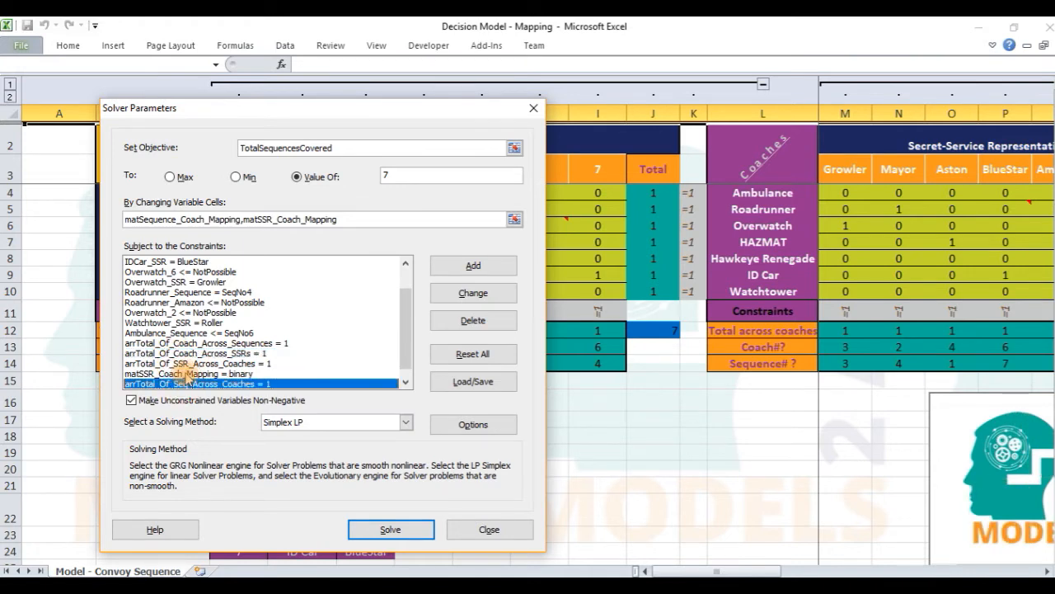
{"action": "left_click", "coordinate": [183, 343]}
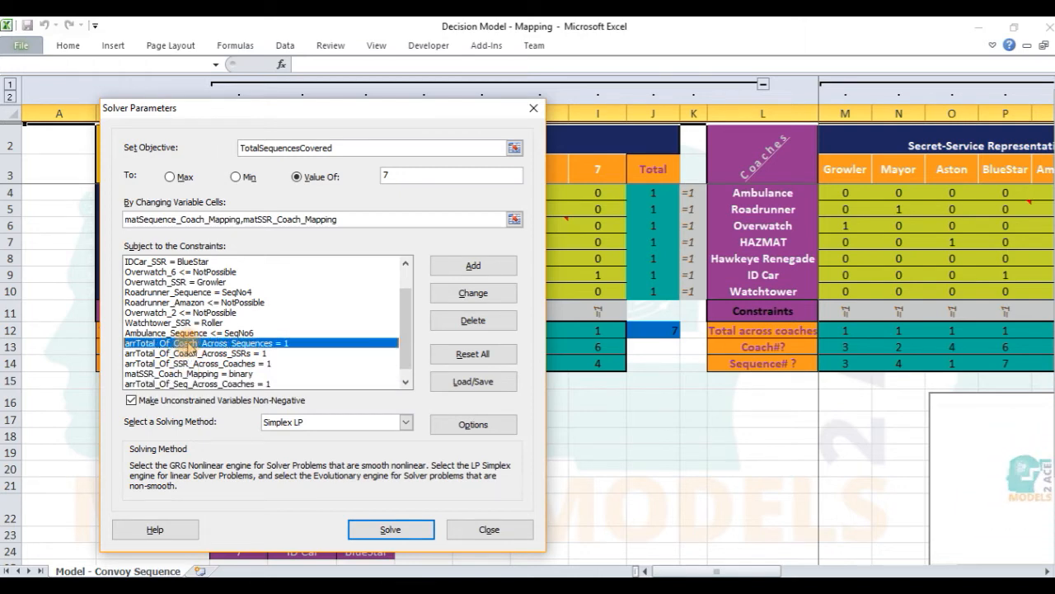
Examine the binary constraints on matSSR_Coach_Mapping and matSequence_Coach_Mapping, and close Solver without solving.
{"action": "left_click", "coordinate": [233, 374]}
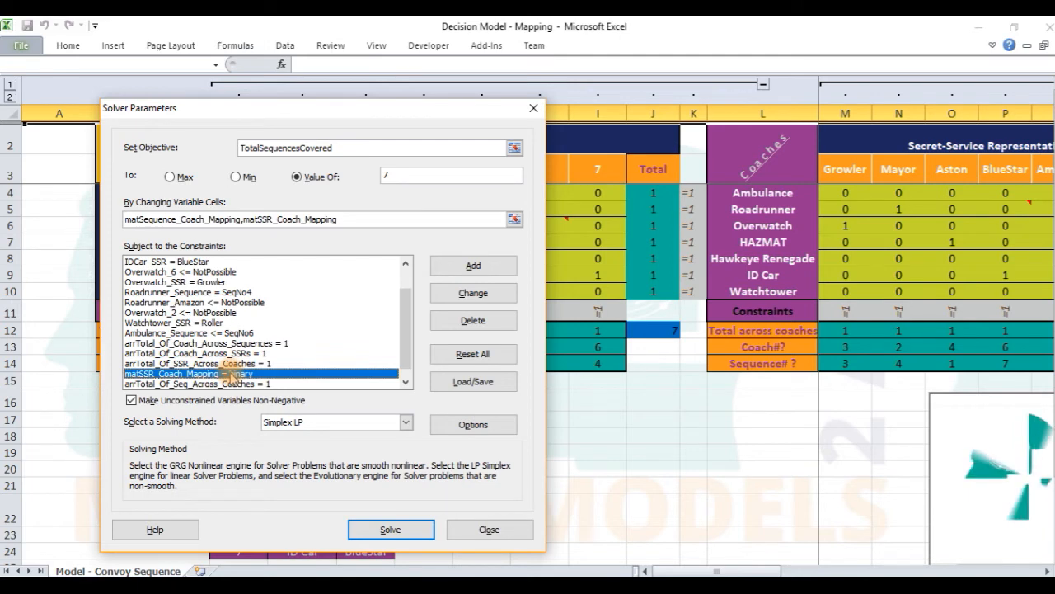
{"action": "scroll", "coordinate": [247, 367], "scroll_direction": "down", "scroll_amount": 1}
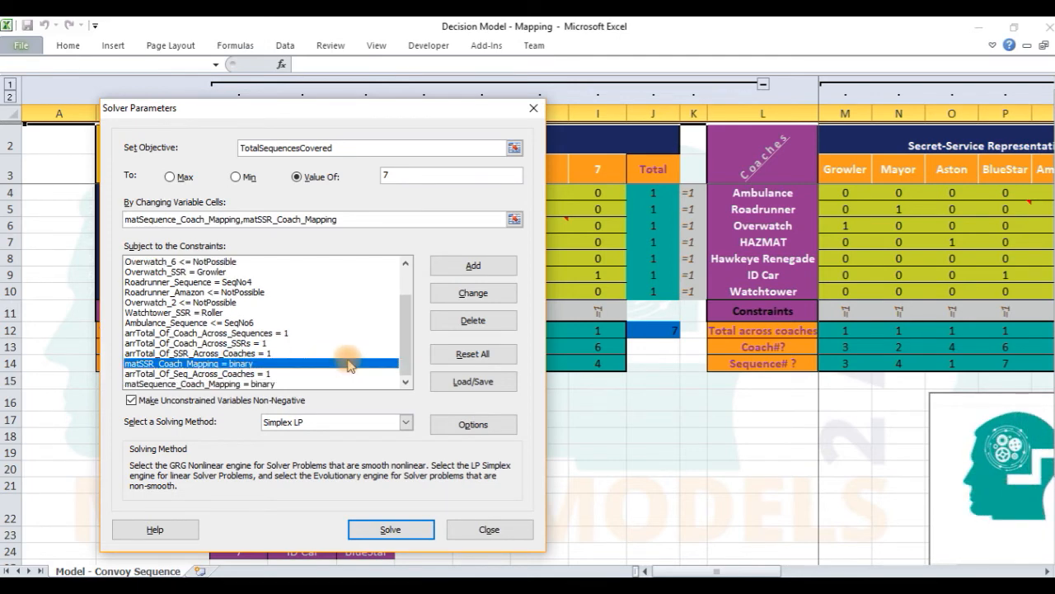
{"action": "left_click", "coordinate": [282, 385]}
{"action": "left_click", "coordinate": [245, 363]}
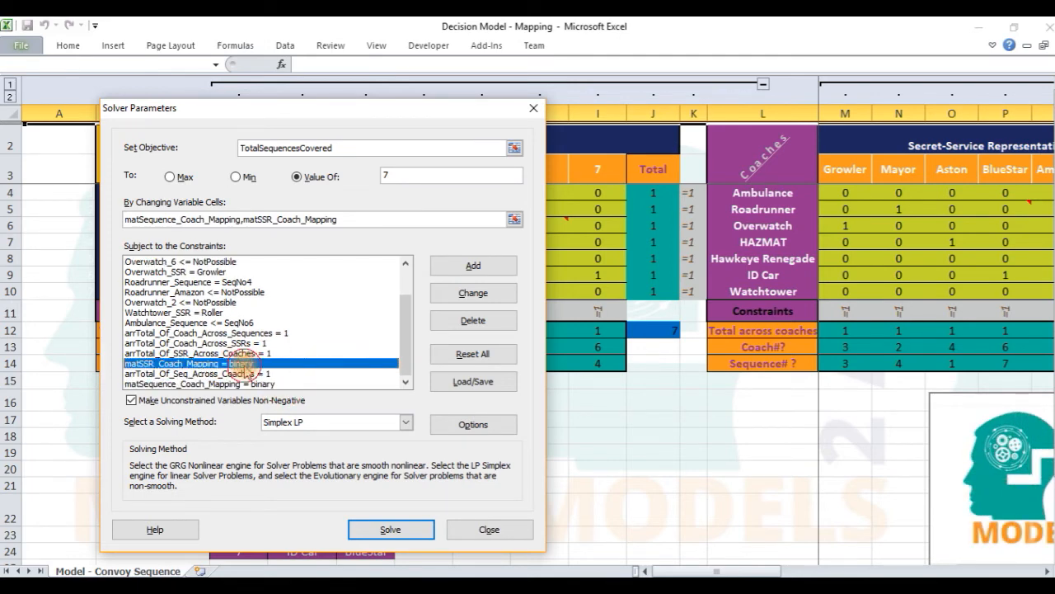
{"action": "key", "text": "Escape"}
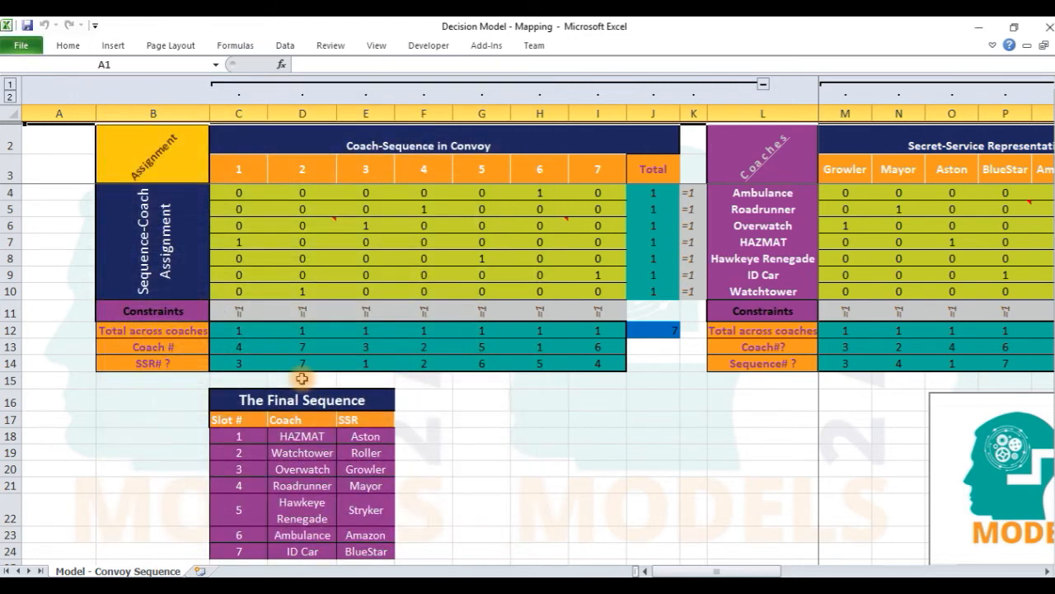
Locate the Sequence# and SSR# result table beyond the SSR matrix and highlight its columns Y and Z.
{"action": "left_click", "coordinate": [257, 380]}
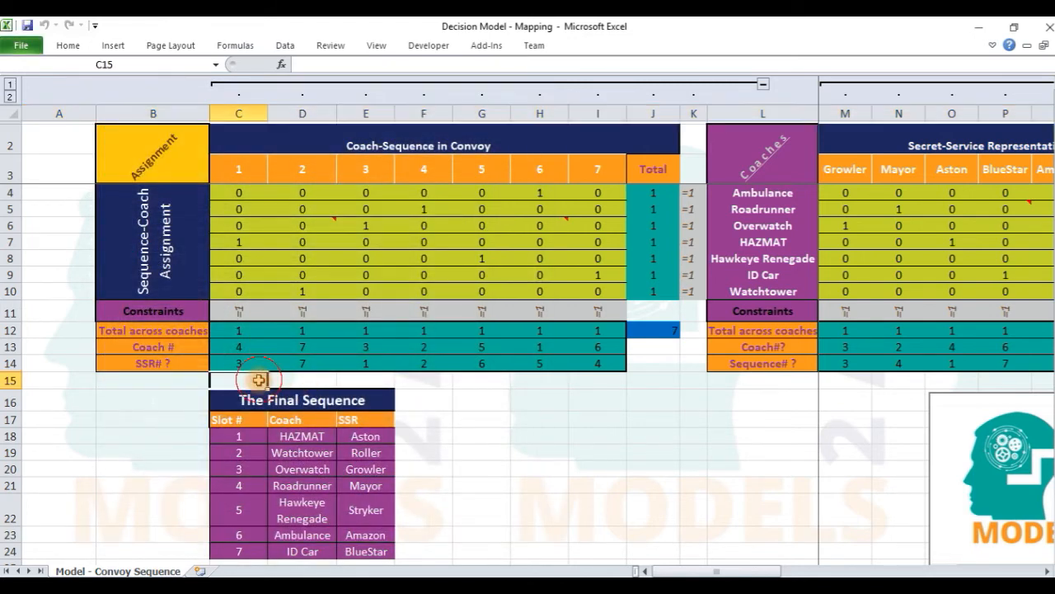
{"action": "left_click_drag", "start_coordinate": [766, 571], "coordinate": [949, 569]}
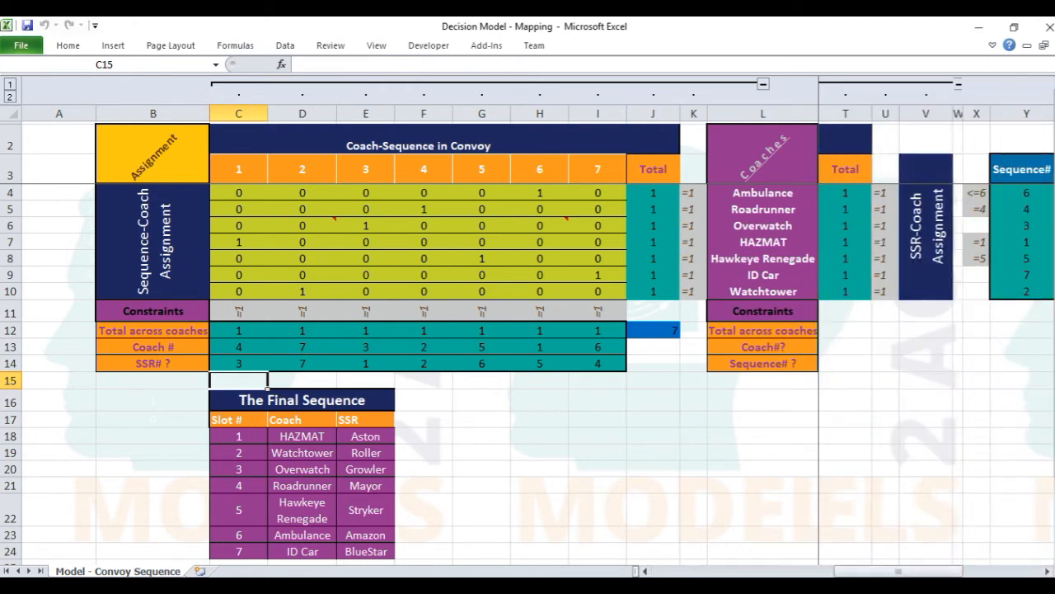
{"action": "left_click", "coordinate": [1047, 571]}
{"action": "left_click", "coordinate": [1047, 570]}
{"action": "left_click", "coordinate": [1007, 169]}
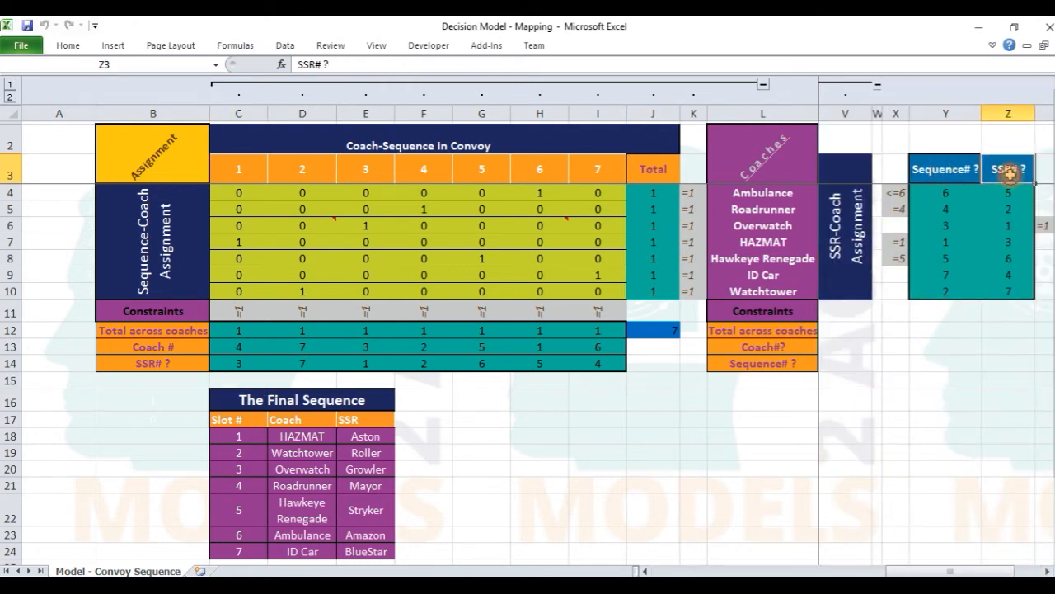
{"action": "left_click", "coordinate": [948, 113]}
{"action": "left_click", "coordinate": [1007, 113]}
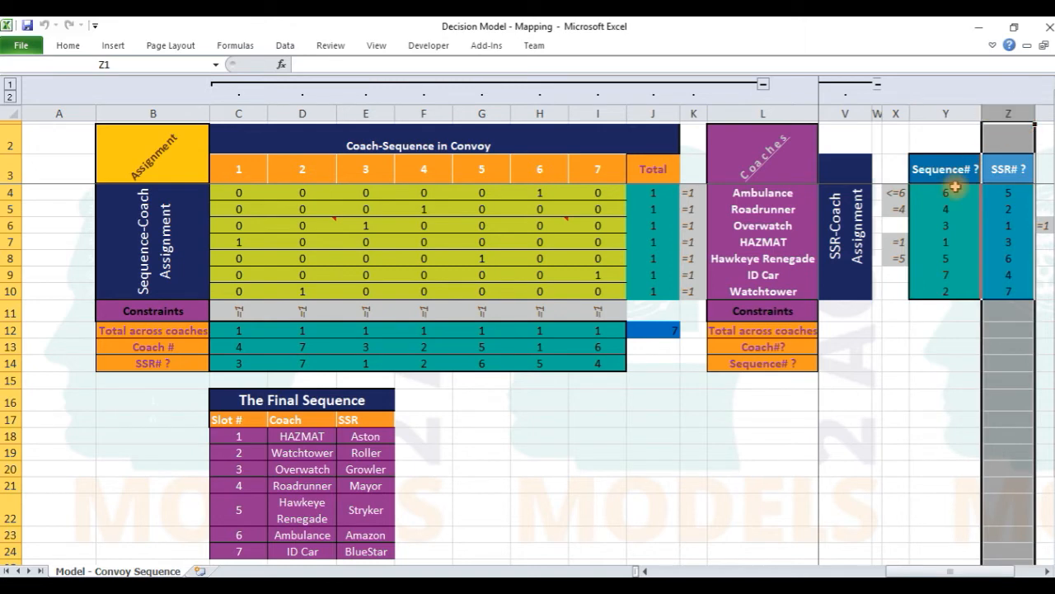
Highlight the Sequence# column and review the formula and defined name of each cell from Y4 down to Y10.
{"action": "left_click_drag", "start_coordinate": [946, 169], "coordinate": [952, 294]}
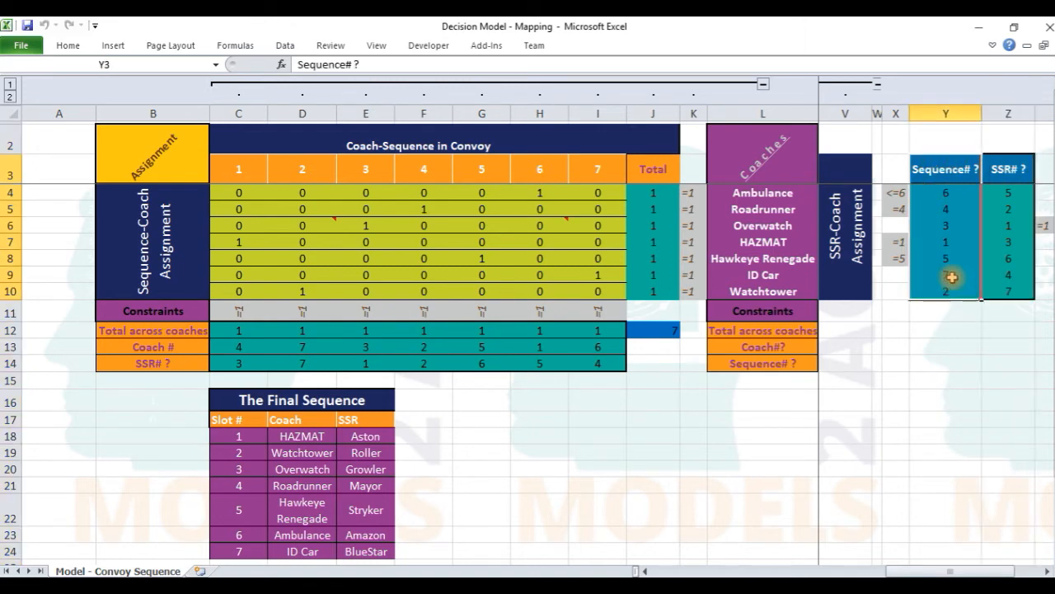
{"action": "left_click", "coordinate": [946, 193]}
{"action": "left_click_drag", "start_coordinate": [946, 288], "coordinate": [947, 198]}
{"action": "left_click", "coordinate": [948, 194]}
{"action": "key", "text": "Down"}
{"action": "key", "text": "Down"}
{"action": "key", "text": "Down"}
{"action": "key", "text": "Down"}
{"action": "key", "text": "Down"}
{"action": "key", "text": "Down"}
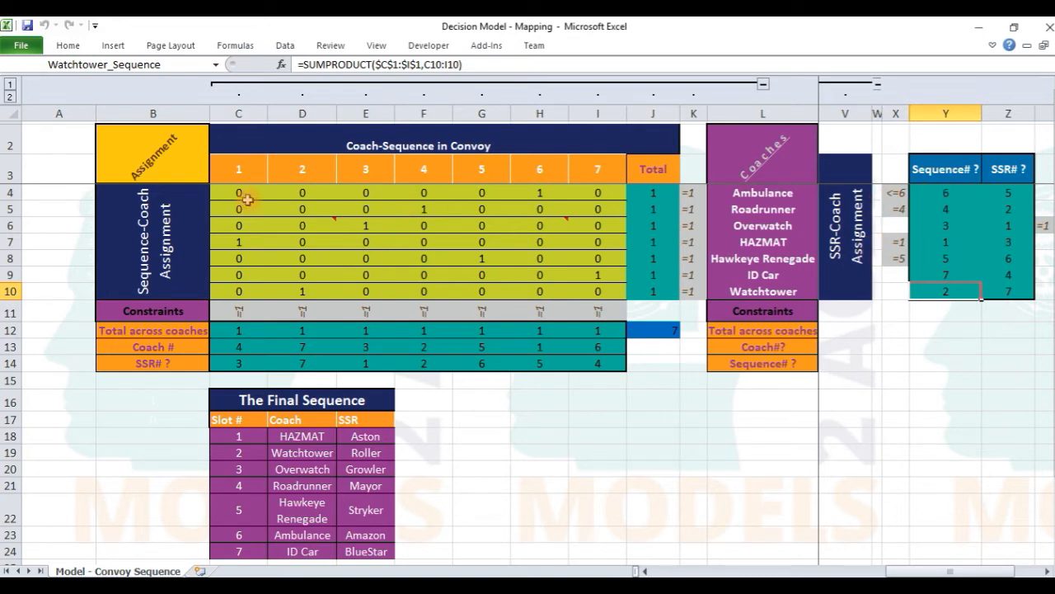
Highlight the coach-sequence matrix C4:I10 and match the assignment in H4 to the Ambulance coach.
{"action": "left_click_drag", "start_coordinate": [247, 199], "coordinate": [588, 292]}
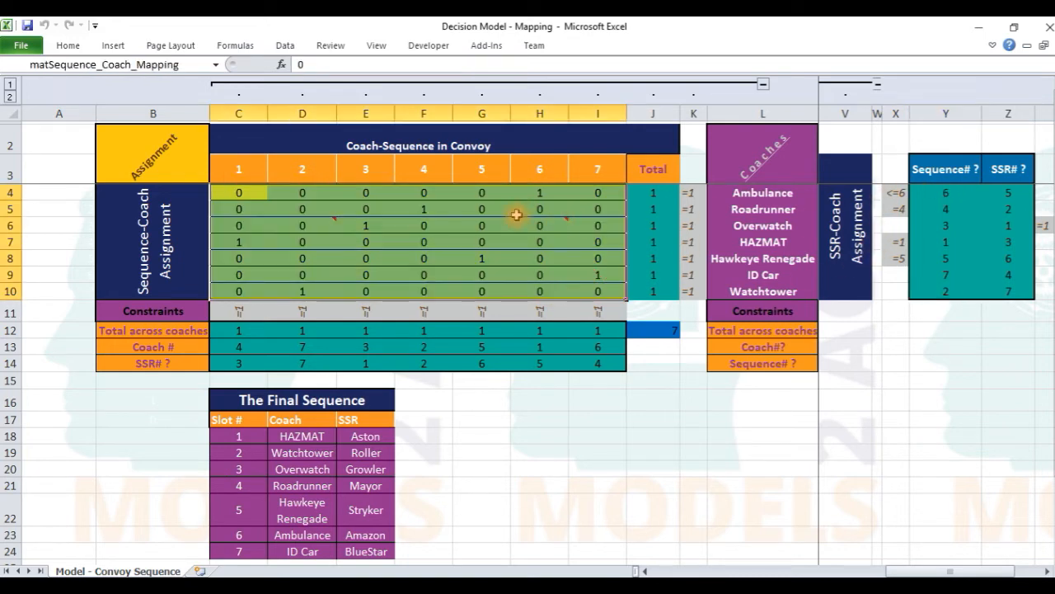
{"action": "left_click", "coordinate": [541, 192]}
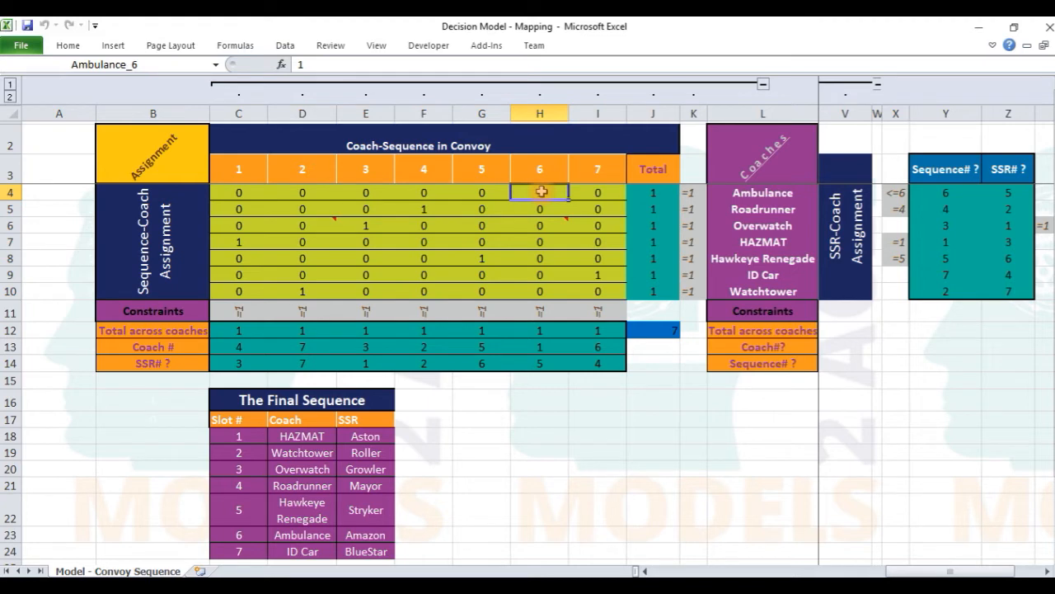
{"action": "left_click", "coordinate": [733, 194]}
{"action": "left_click", "coordinate": [540, 194]}
Inspect the Ambulance sequence formula in Y4, highlighting its SUMPRODUCT function.
{"action": "left_click", "coordinate": [940, 192]}
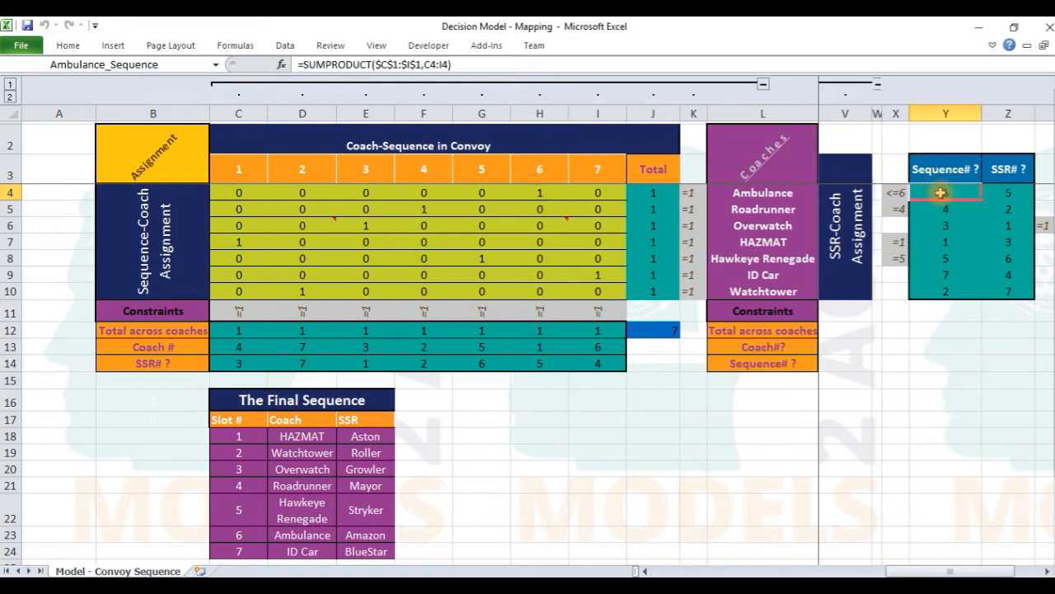
{"action": "left_click", "coordinate": [359, 66]}
{"action": "double_click", "coordinate": [359, 66]}
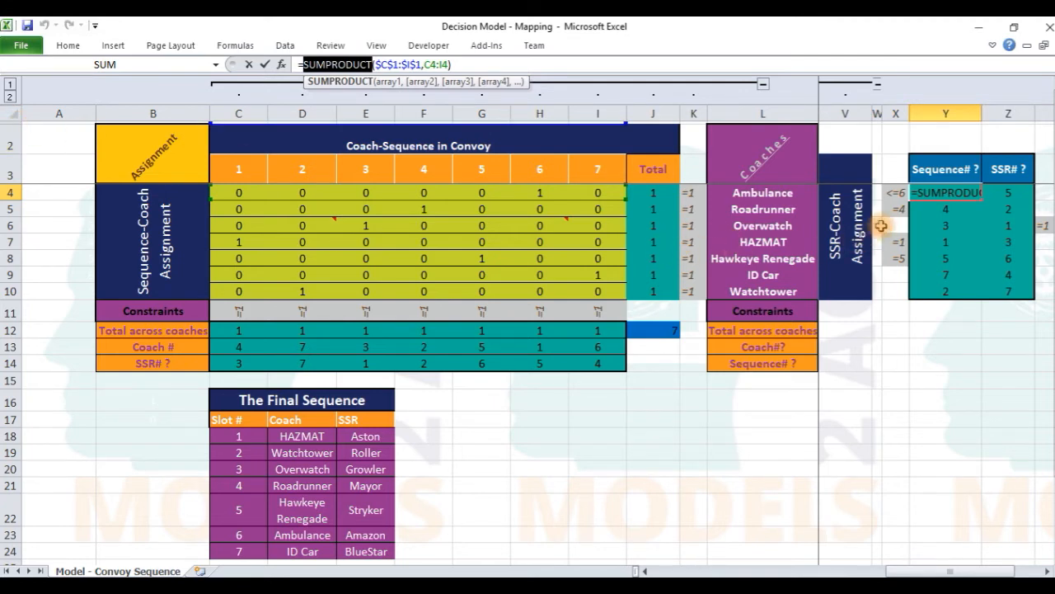
{"action": "left_click", "coordinate": [934, 201]}
Leave the formula in Y4 and narrow column A to a thin sliver.
{"action": "left_click", "coordinate": [894, 192]}
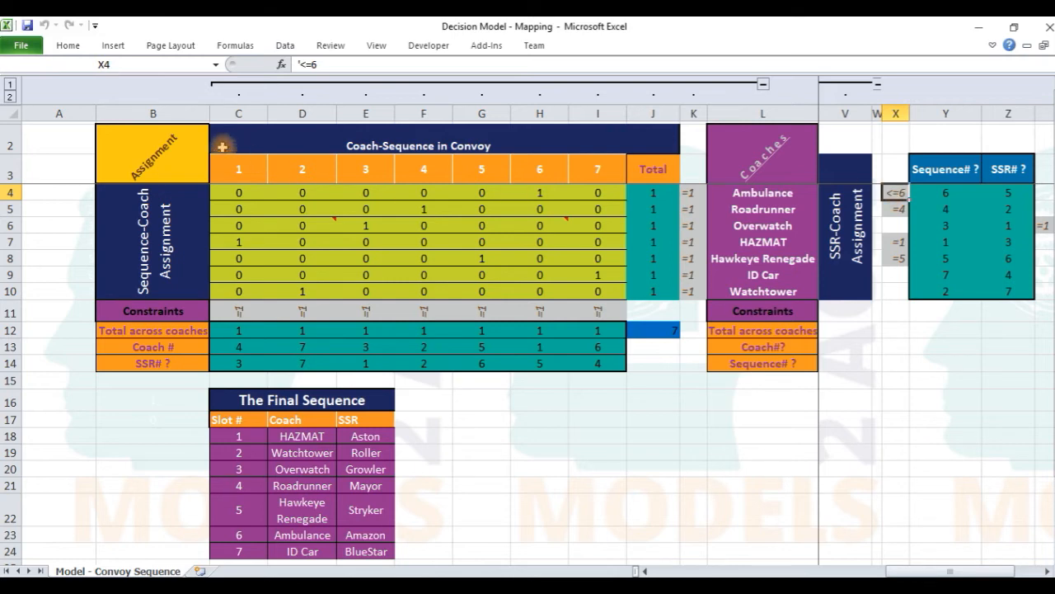
{"action": "left_click_drag", "start_coordinate": [96, 113], "coordinate": [26, 114]}
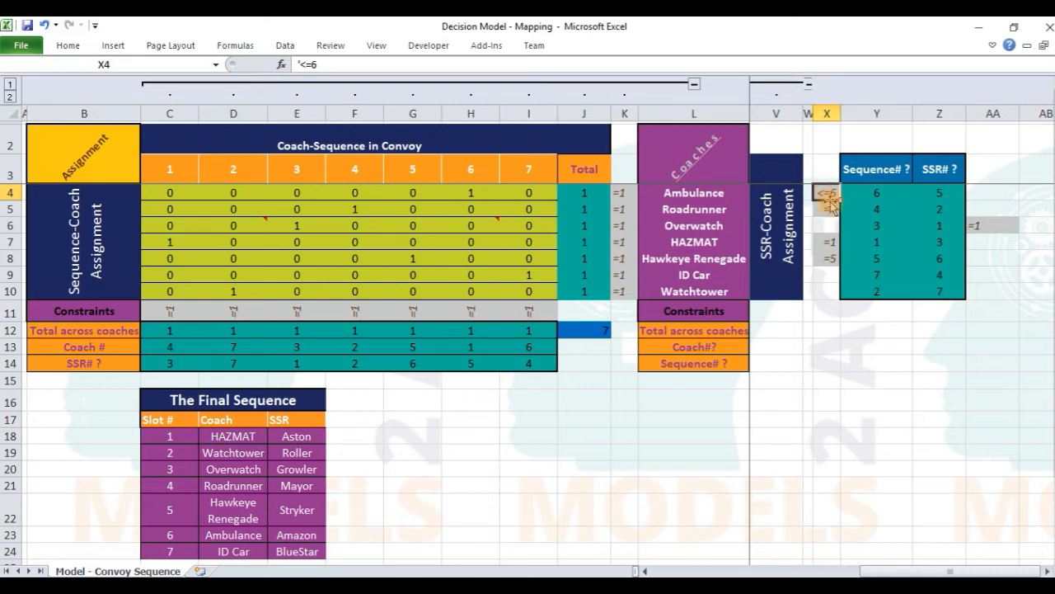
Match the Sequence# results of Roadrunner, HAZMAT and Hawkeye Renegade with their constraints in column X.
{"action": "left_click", "coordinate": [862, 208]}
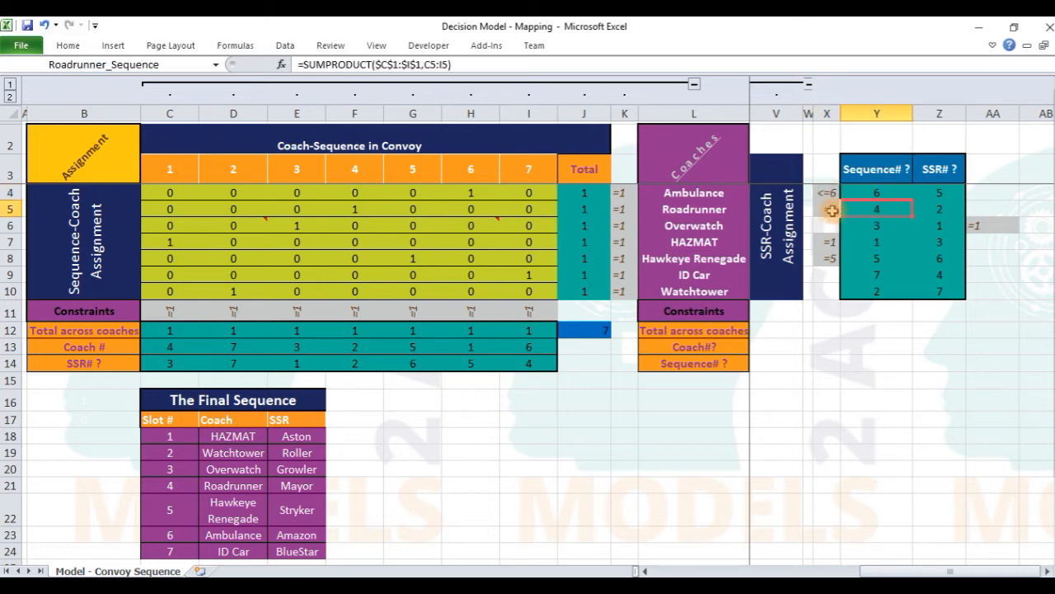
{"action": "left_click", "coordinate": [826, 209]}
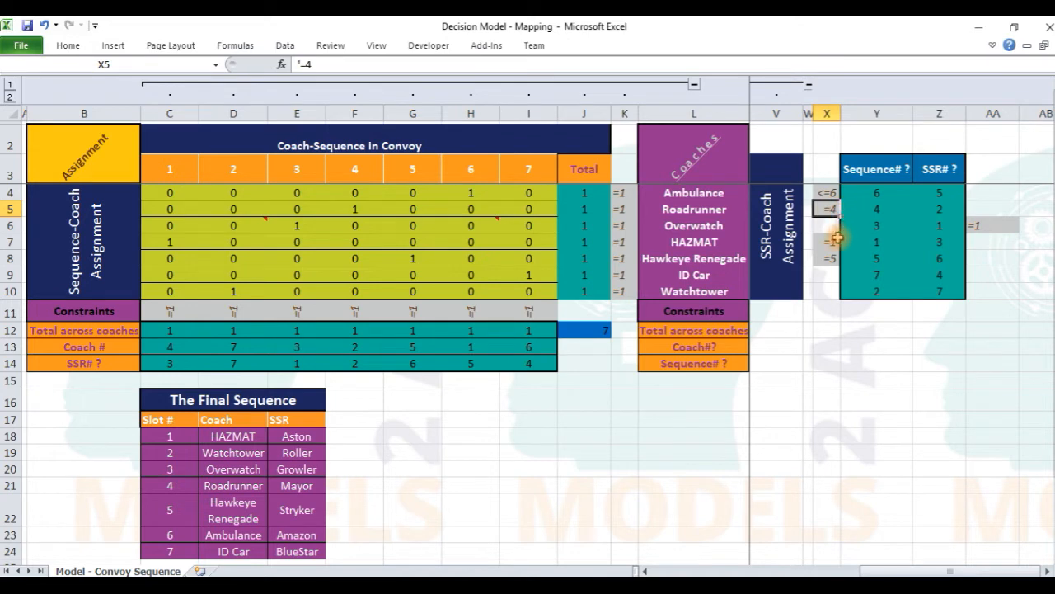
{"action": "left_click", "coordinate": [851, 241]}
{"action": "left_click", "coordinate": [832, 244]}
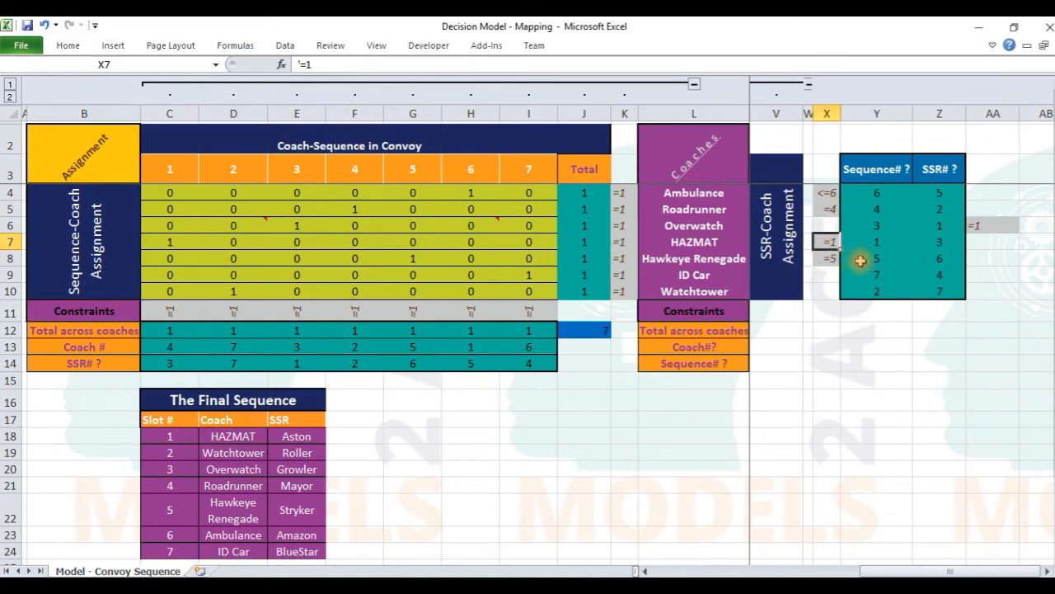
{"action": "left_click", "coordinate": [860, 261]}
{"action": "left_click", "coordinate": [824, 258]}
Review the sequence constraint cells X4, X5, X7 and X8 in turn and highlight the whole column X.
{"action": "left_click", "coordinate": [821, 194]}
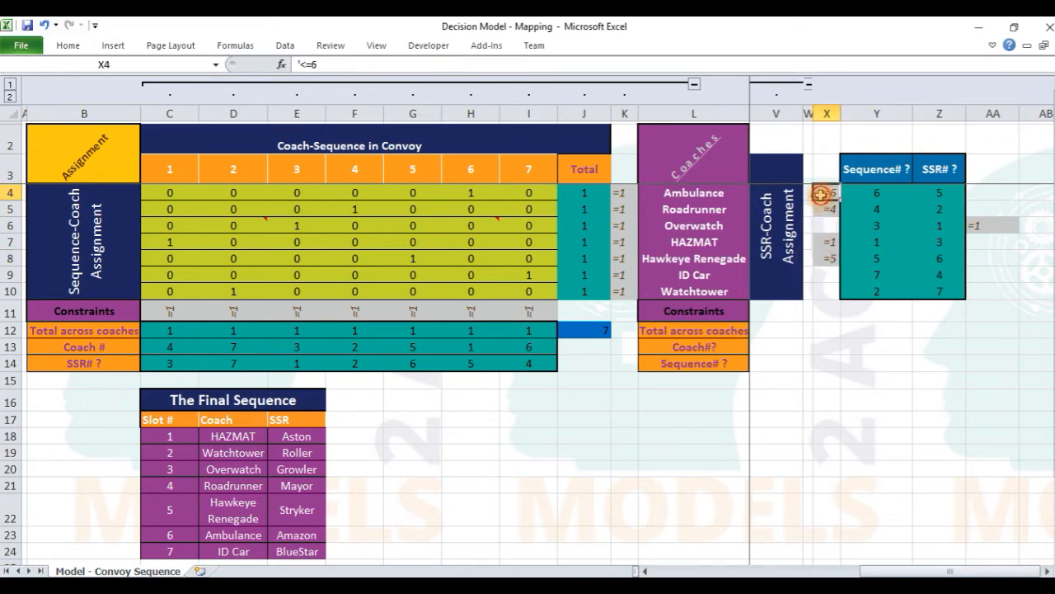
{"action": "left_click", "coordinate": [827, 209]}
{"action": "left_click", "coordinate": [827, 242]}
{"action": "left_click", "coordinate": [826, 258]}
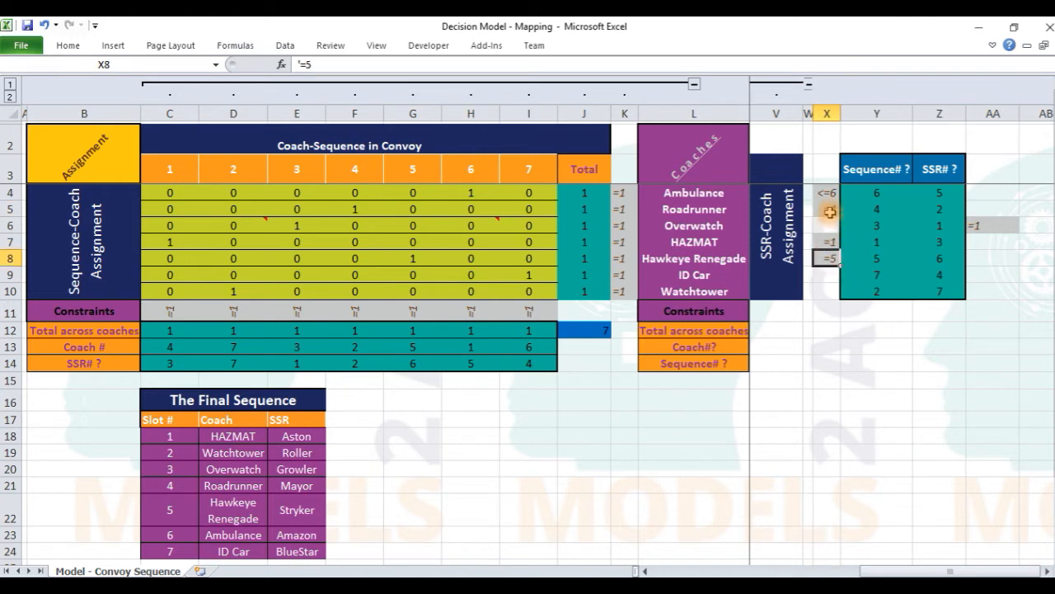
{"action": "left_click", "coordinate": [827, 113]}
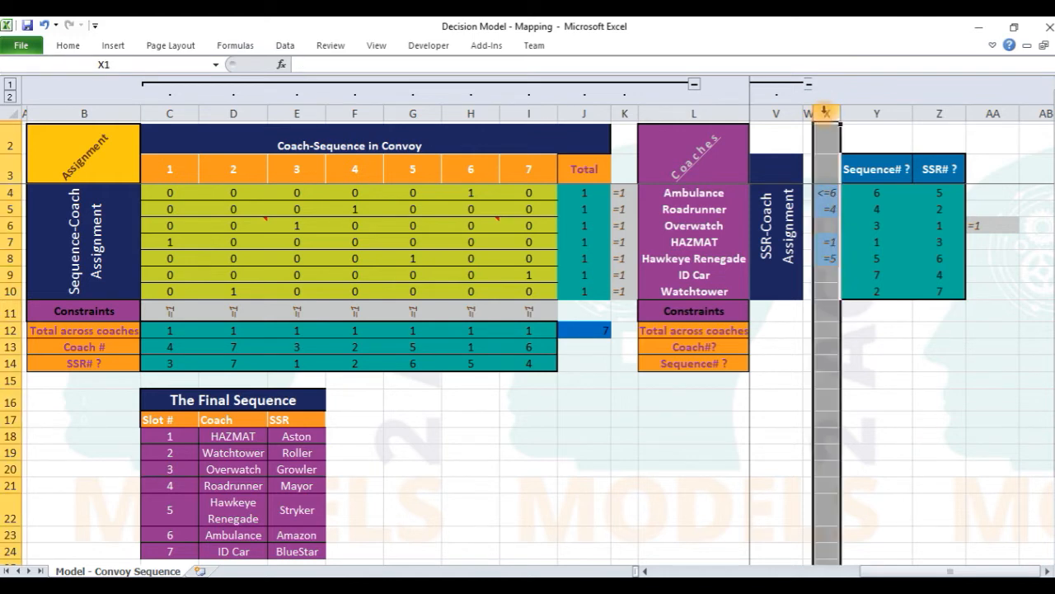
{"action": "left_click", "coordinate": [827, 192]}
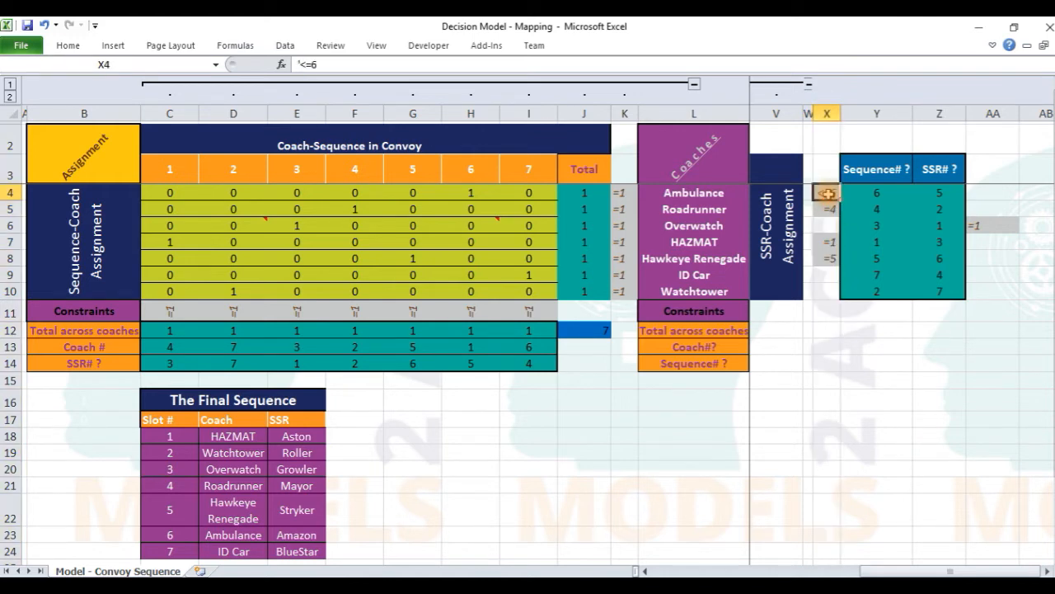
Highlight the SSR# column Z3:Z10 and inspect the SUMPRODUCT formula of the Ambulance SSR in Z4, discarding any edit.
{"action": "left_click", "coordinate": [936, 168]}
{"action": "left_click", "coordinate": [940, 287], "text": "shift"}
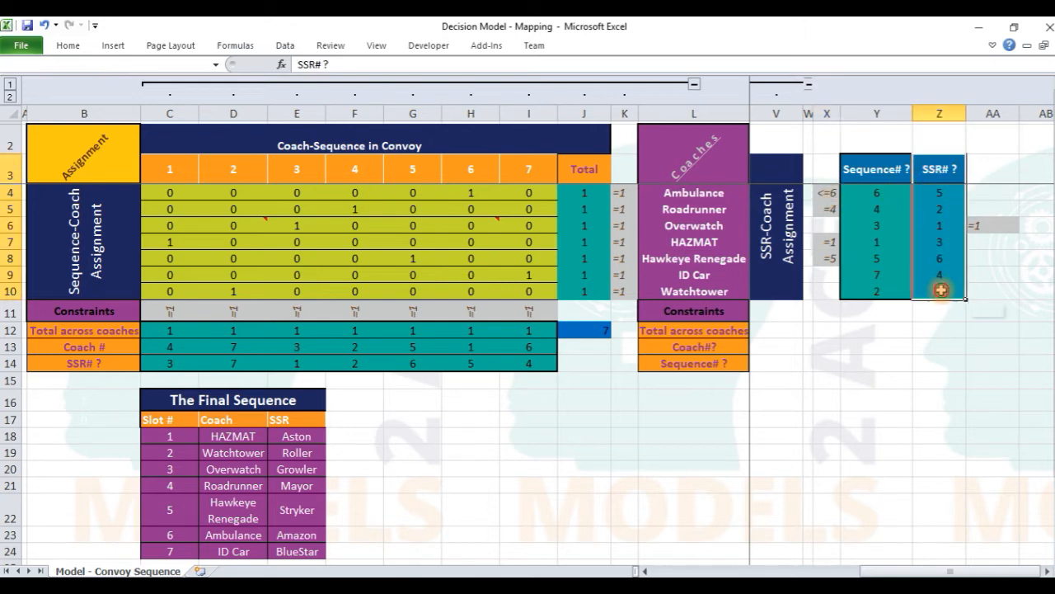
{"action": "left_click", "coordinate": [939, 192]}
{"action": "double_click", "coordinate": [356, 64]}
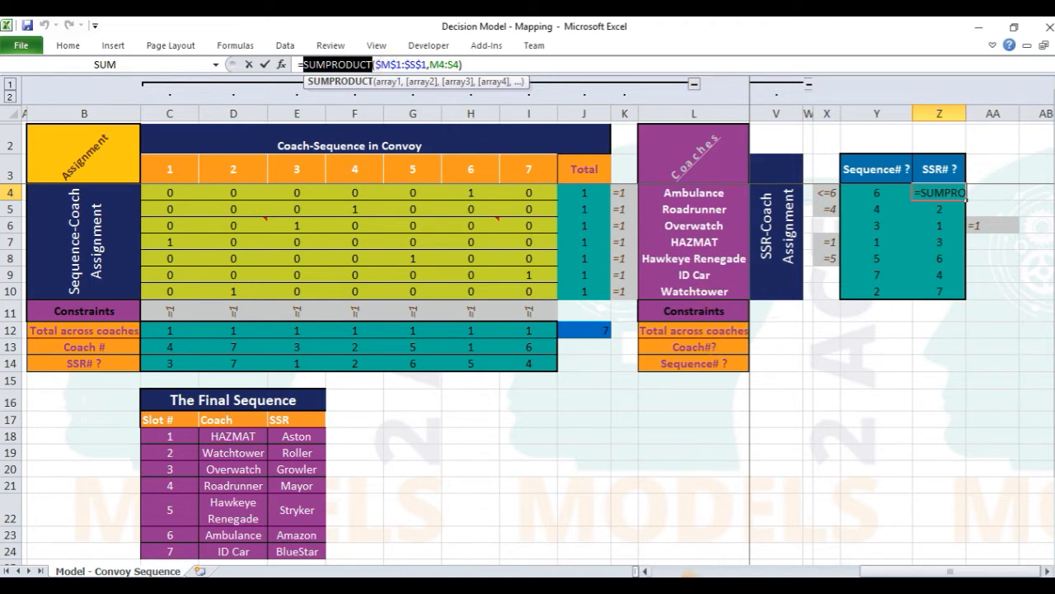
{"action": "left_click", "coordinate": [681, 569]}
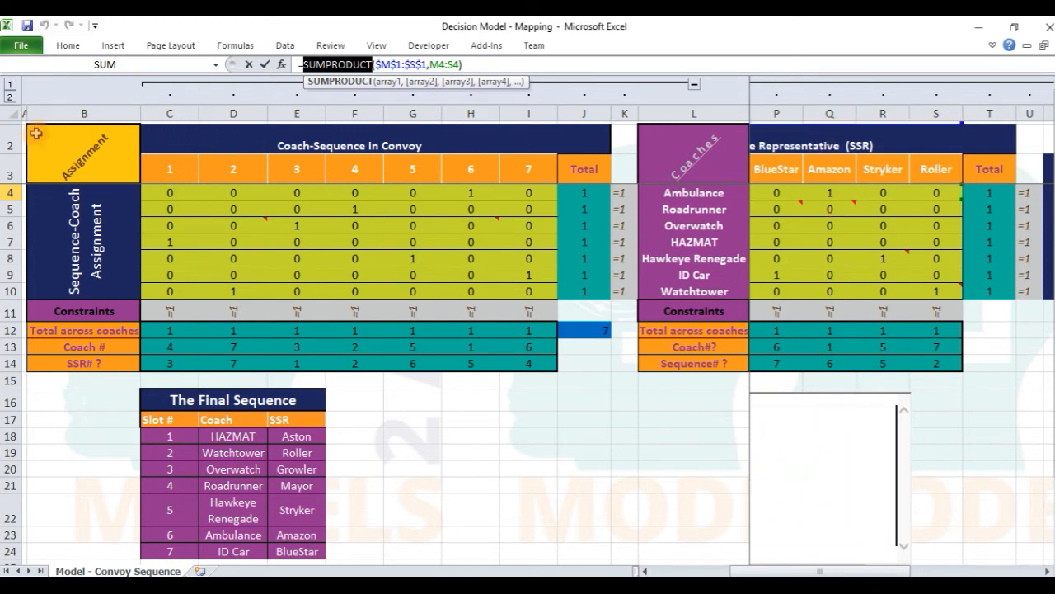
{"action": "left_click", "coordinate": [12, 122]}
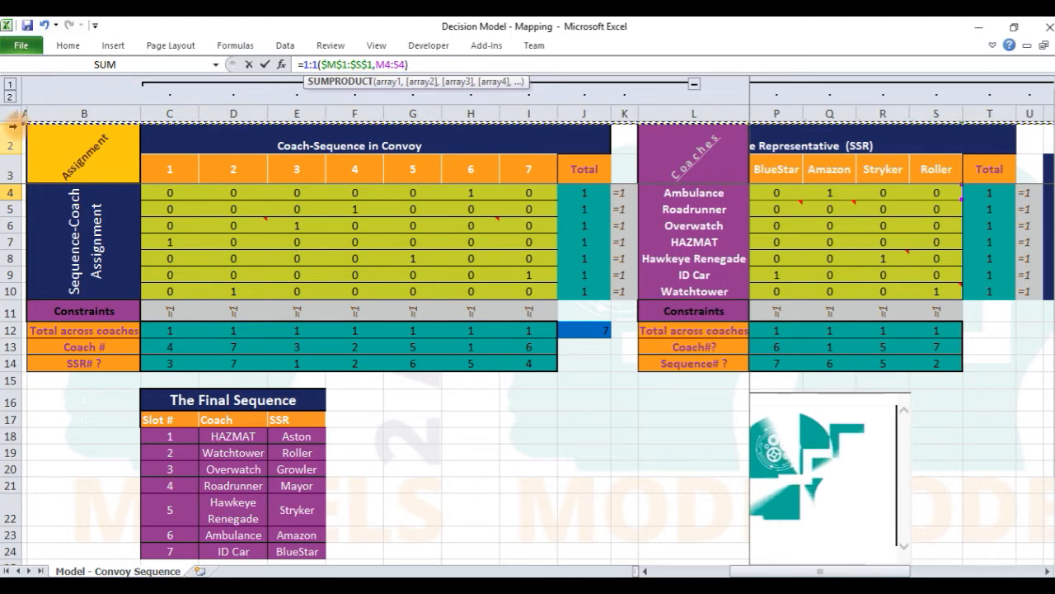
{"action": "key", "text": "Escape"}
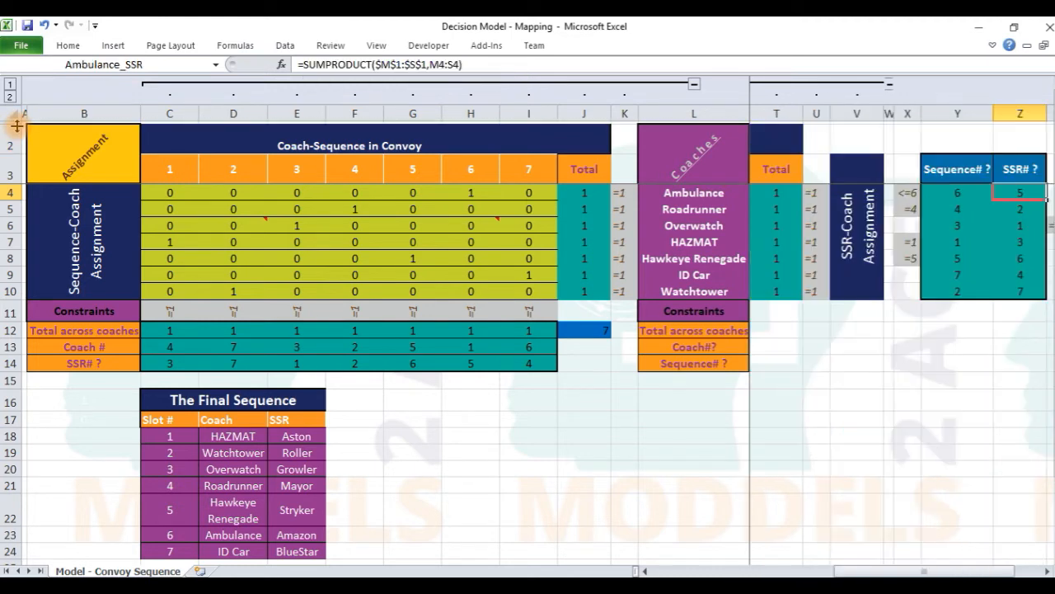
Bring the SSR matrix into view and compare the Coach # rows under both matrices, checking C13 and M13.
{"action": "left_click", "coordinate": [659, 571]}
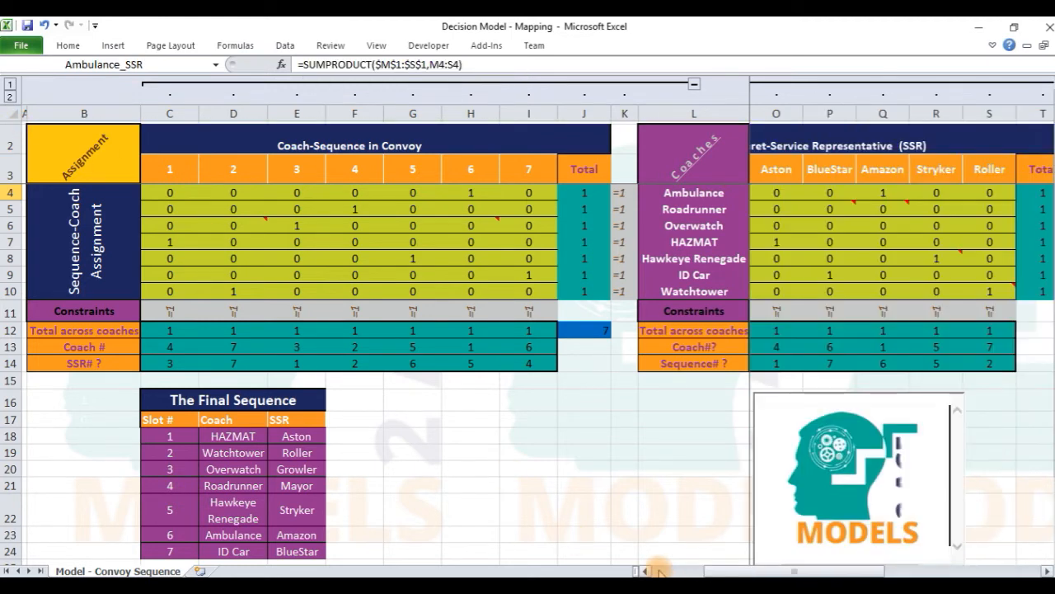
{"action": "left_click", "coordinate": [776, 332]}
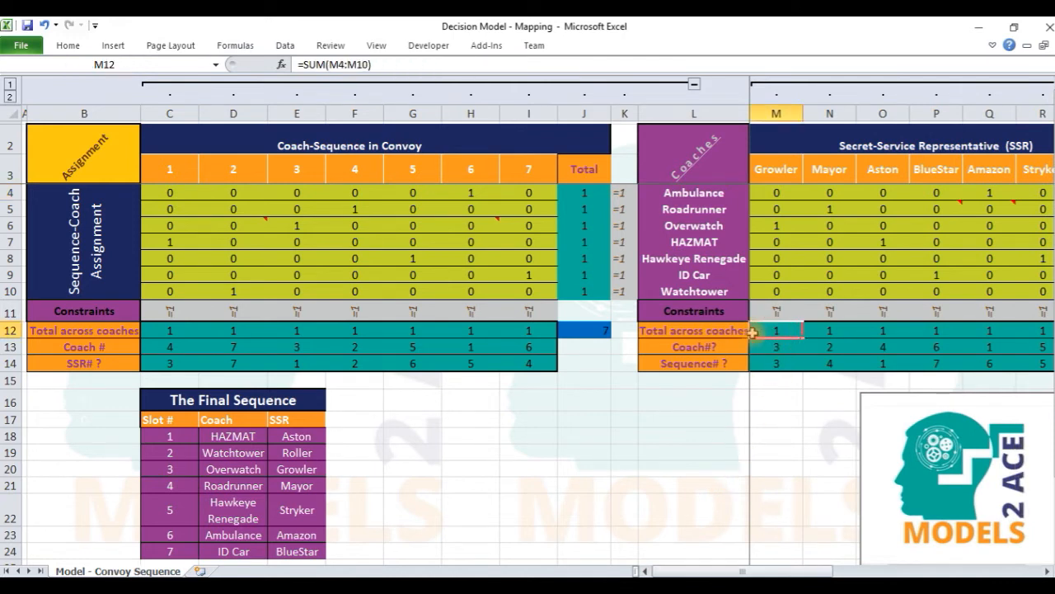
{"action": "left_click", "coordinate": [166, 348]}
{"action": "left_click", "coordinate": [134, 347]}
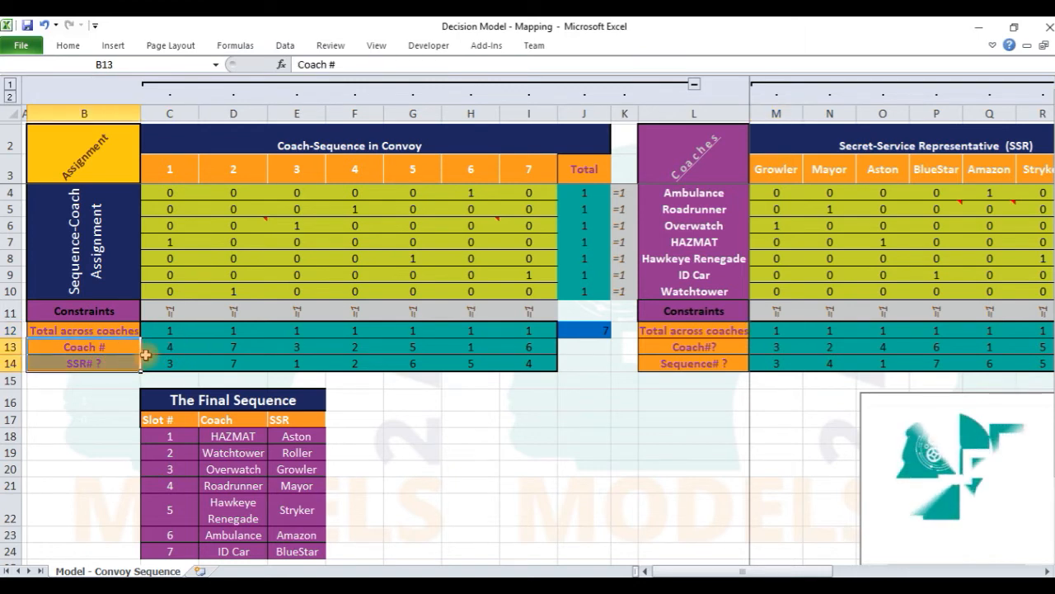
{"action": "left_click", "coordinate": [158, 348]}
{"action": "left_click", "coordinate": [772, 346]}
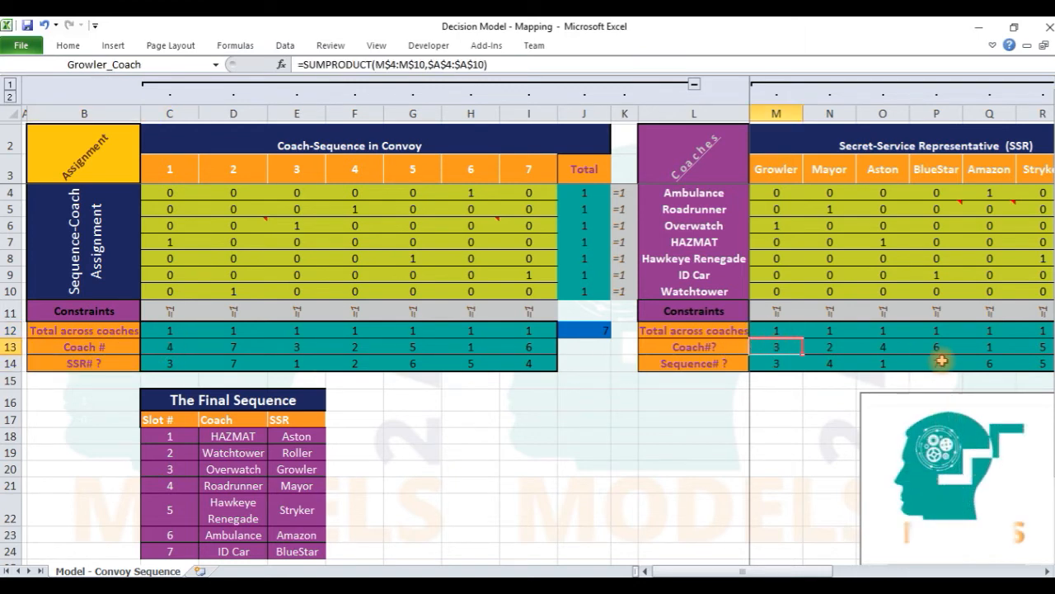
Highlight the Coach # range C13:I13 and inspect the SUMPRODUCT function in its formula without changing it.
{"action": "left_click", "coordinate": [170, 344]}
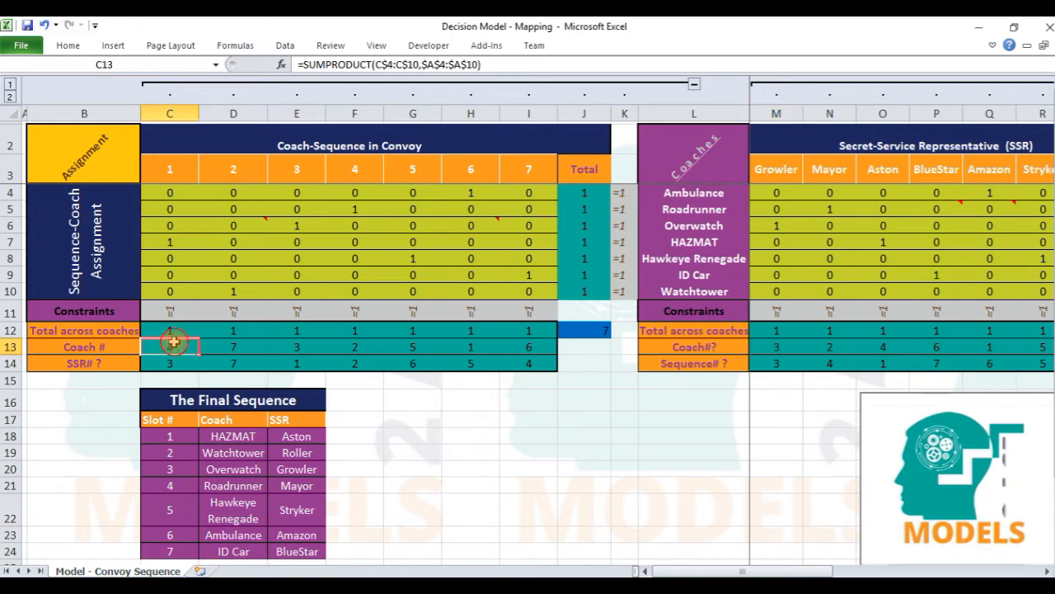
{"action": "left_click", "coordinate": [523, 348], "text": "shift"}
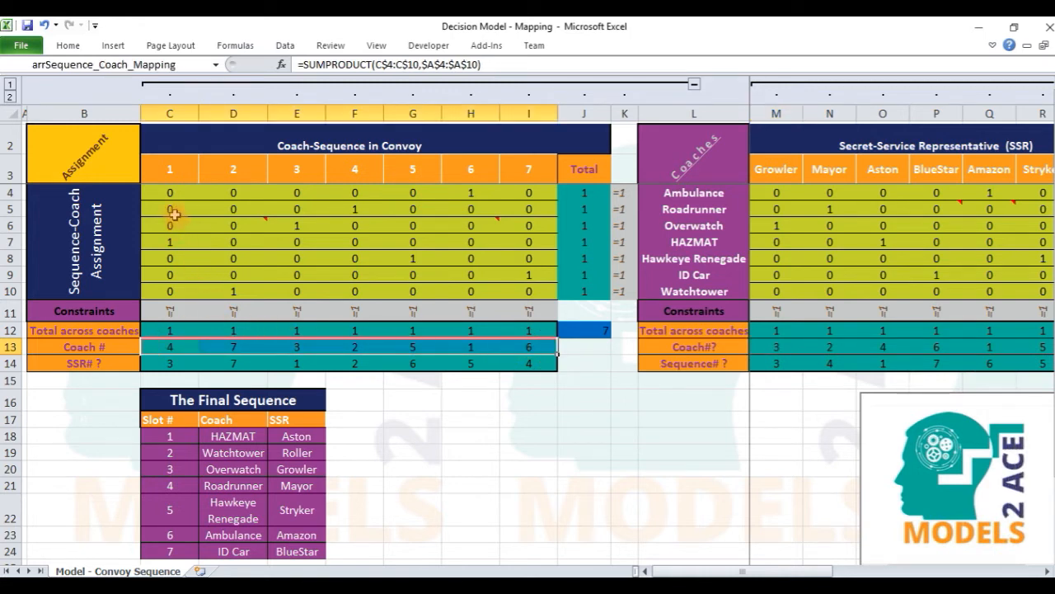
{"action": "double_click", "coordinate": [347, 64]}
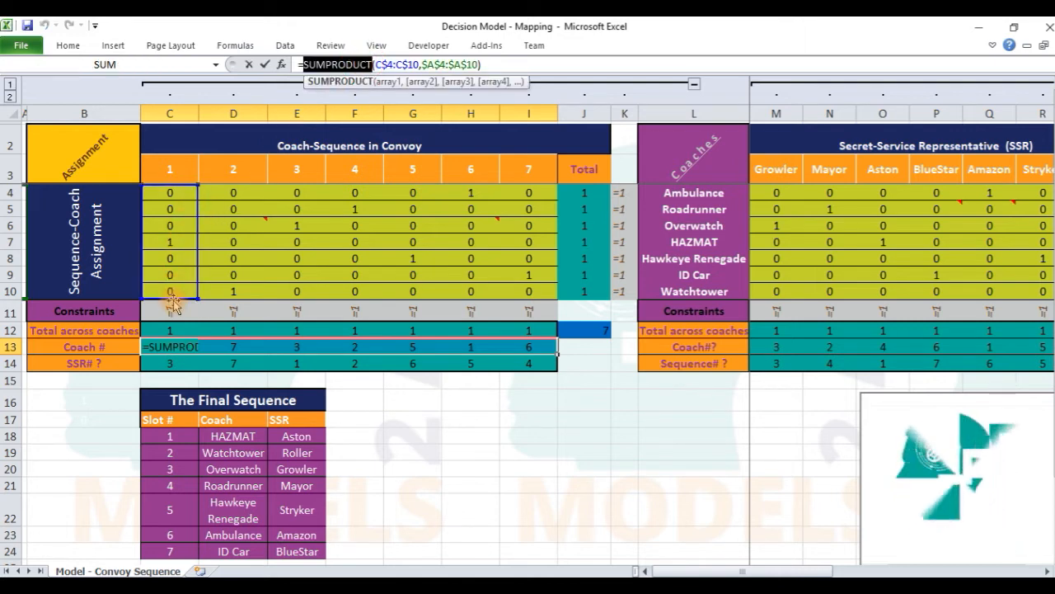
{"action": "key", "text": "Escape"}
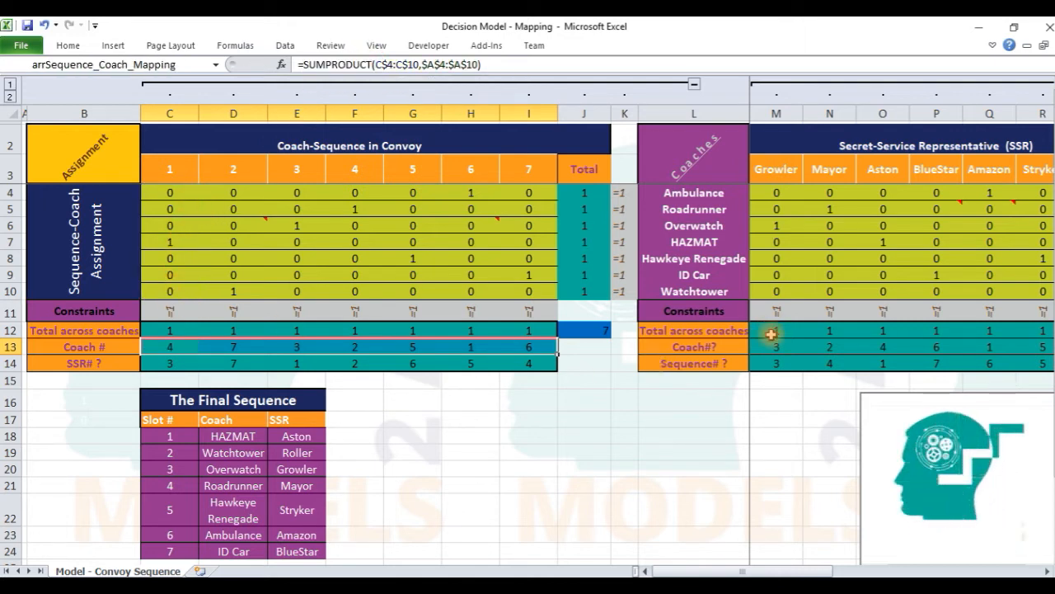
Highlight the Coach# row M13:S13 under the SSR matrix and review the Stryker and BlueStar coach formulas.
{"action": "left_click_drag", "start_coordinate": [775, 346], "coordinate": [1037, 350]}
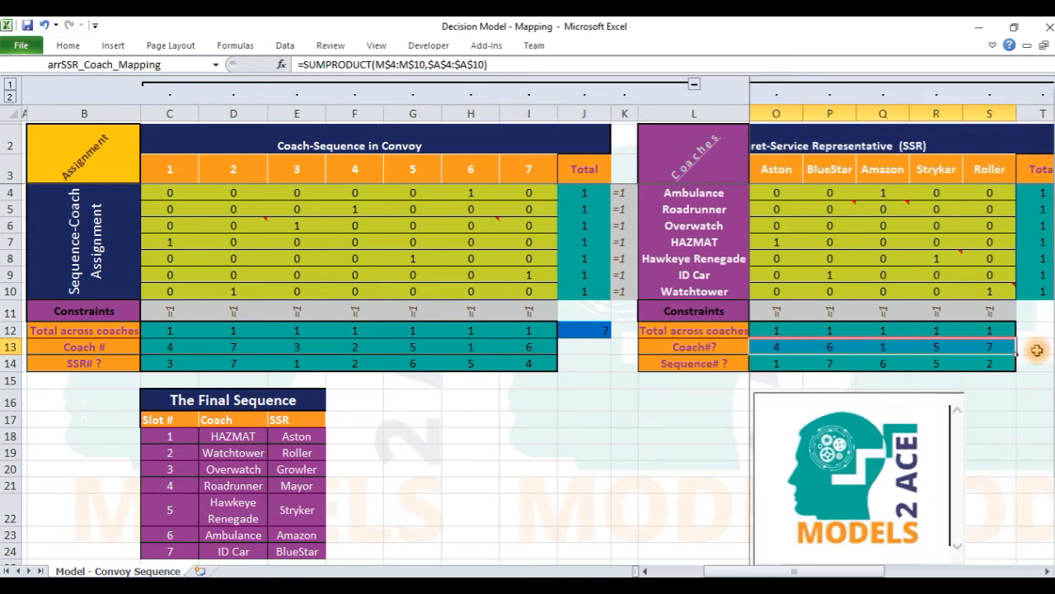
{"action": "left_click", "coordinate": [1012, 346]}
{"action": "left_click", "coordinate": [935, 347]}
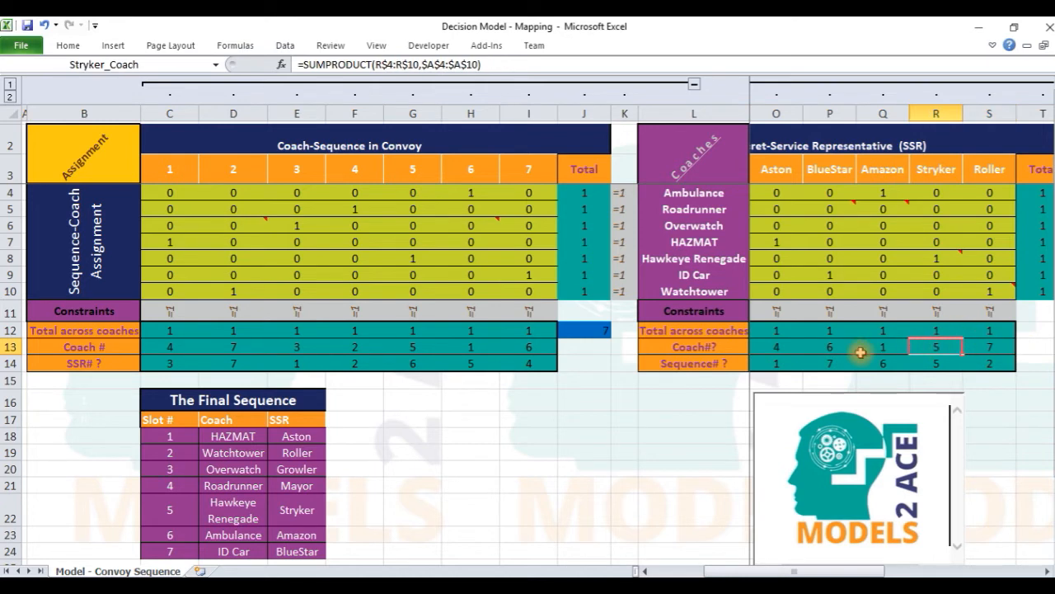
{"action": "left_click", "coordinate": [836, 347]}
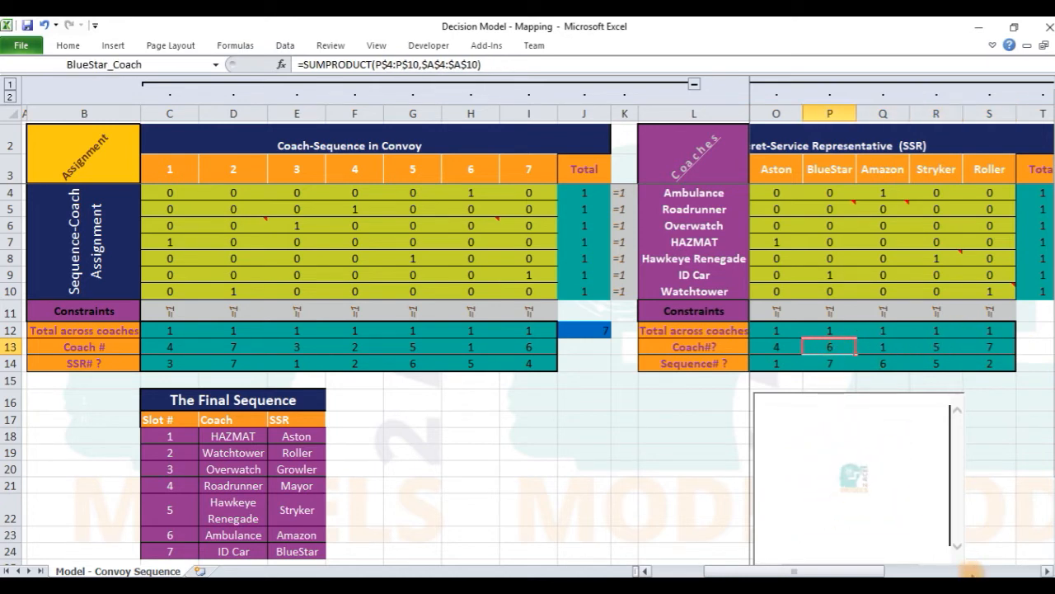
Look over the Sequence# and SSR# result table again and highlight the SSR assignment cells M4:R10.
{"action": "left_click", "coordinate": [1045, 571]}
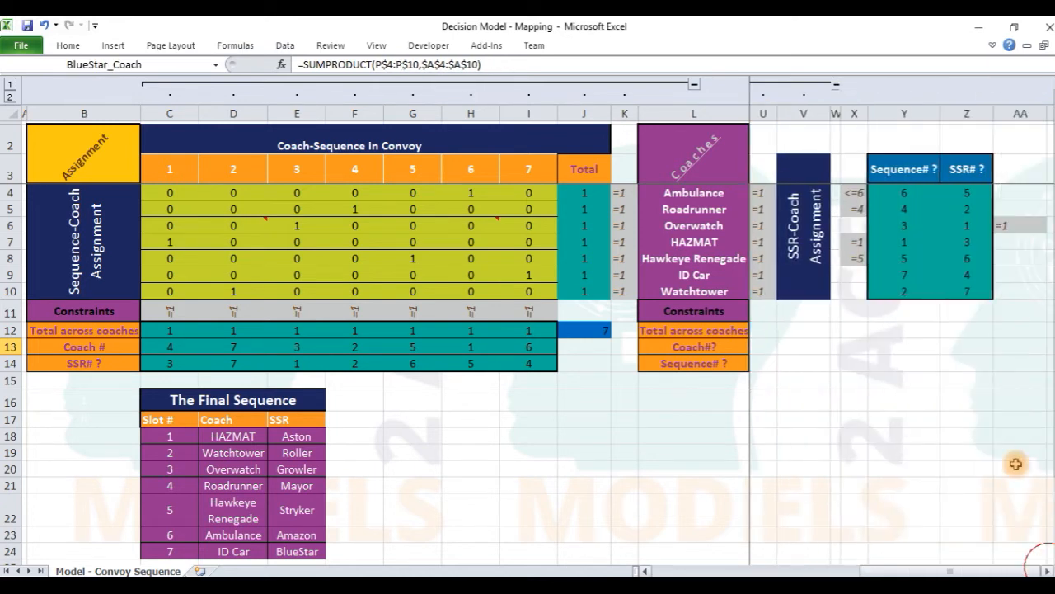
{"action": "left_click", "coordinate": [666, 571]}
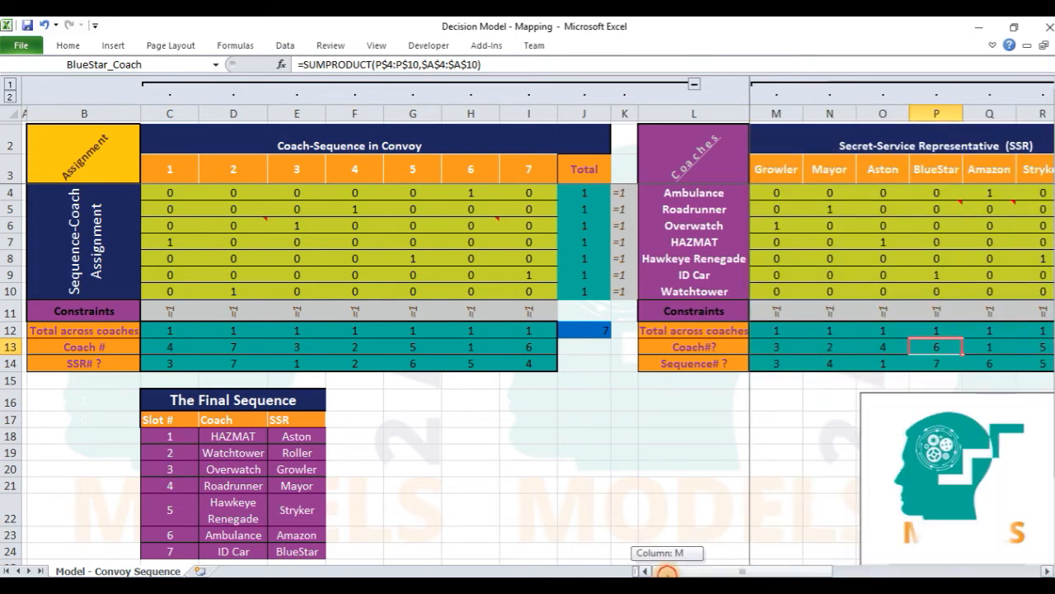
{"action": "left_click", "coordinate": [787, 196]}
{"action": "left_click", "coordinate": [1036, 293]}
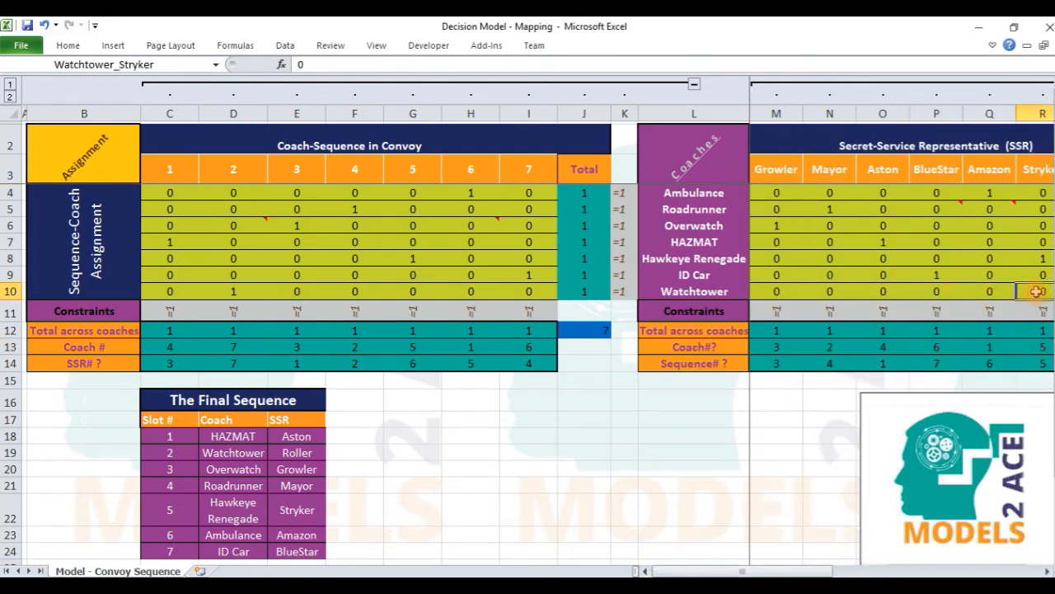
{"action": "left_click", "coordinate": [787, 197], "text": "shift"}
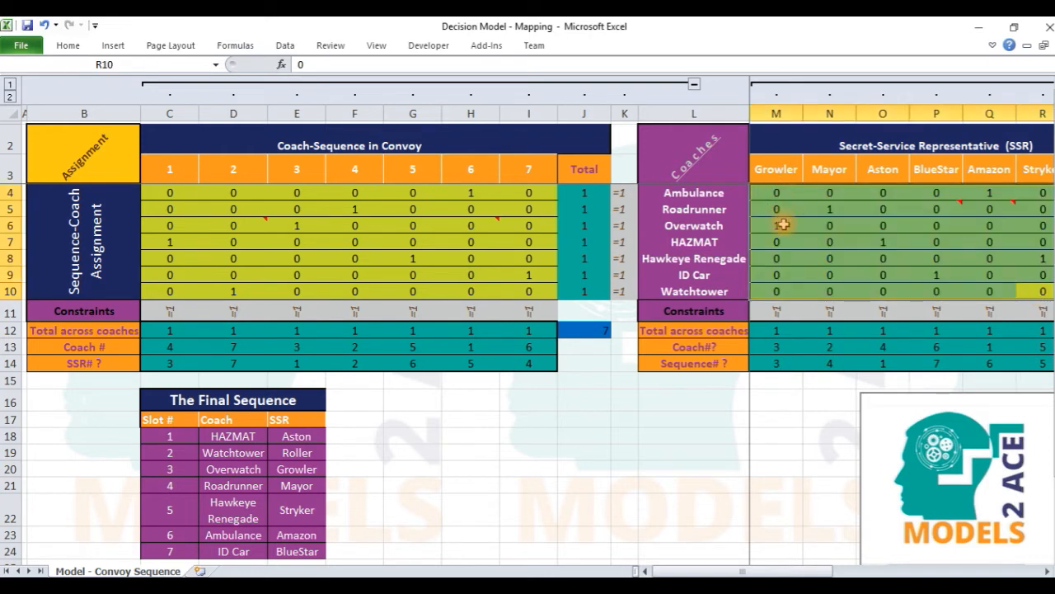
Trace Growler's assignment from the M3 header through the sequence result in M14 to the Overwatch cell M6.
{"action": "left_click", "coordinate": [779, 167]}
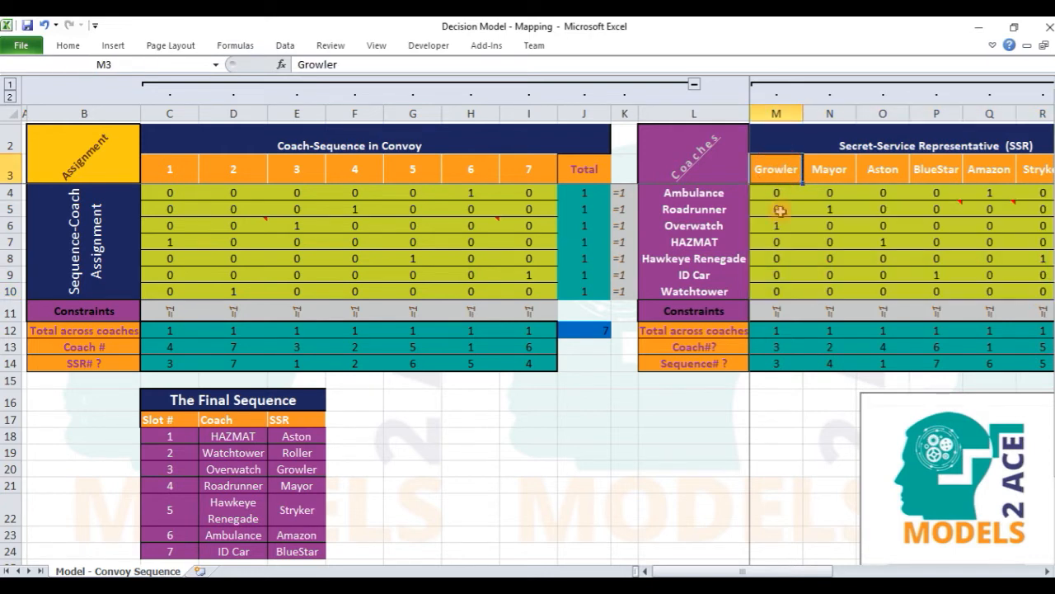
{"action": "left_click", "coordinate": [776, 364]}
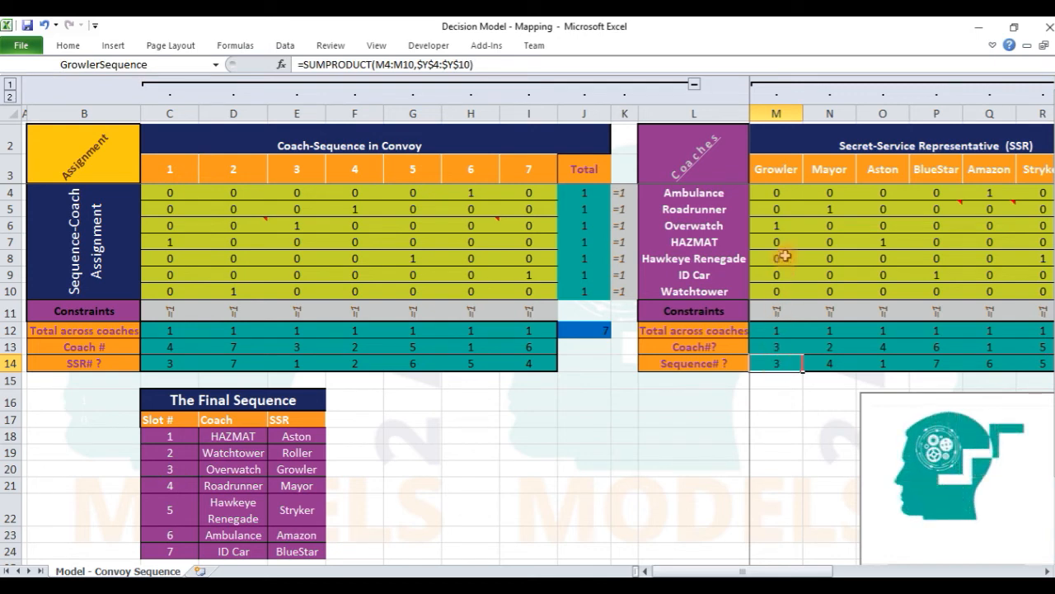
{"action": "left_click", "coordinate": [776, 225]}
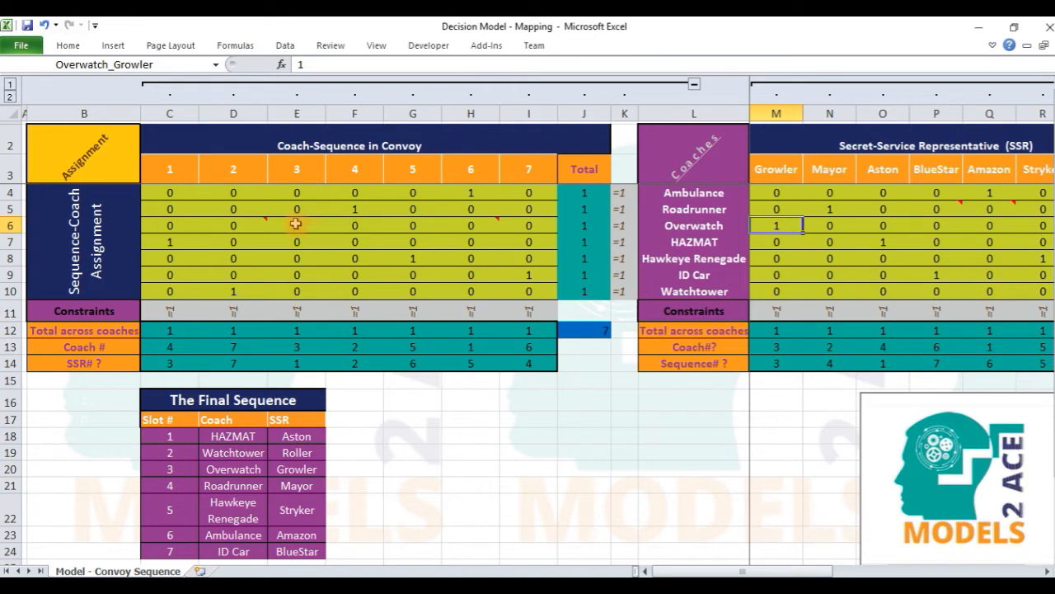
{"action": "left_click", "coordinate": [764, 223]}
{"action": "left_click", "coordinate": [775, 173]}
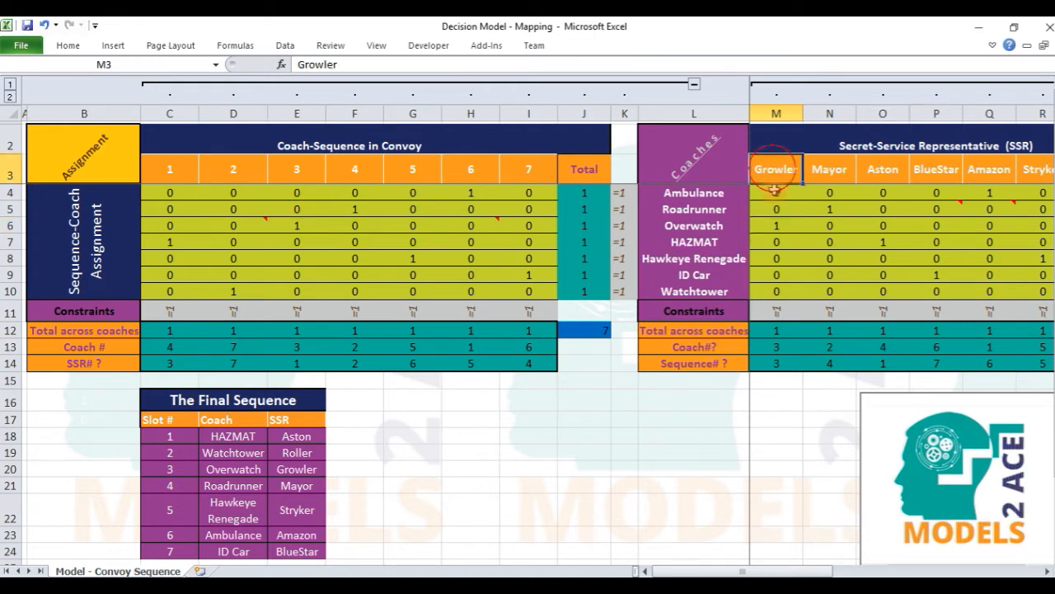
Inspect the Growler sequence formula in M14, highlighting its SUMPRODUCT function.
{"action": "left_click", "coordinate": [772, 363]}
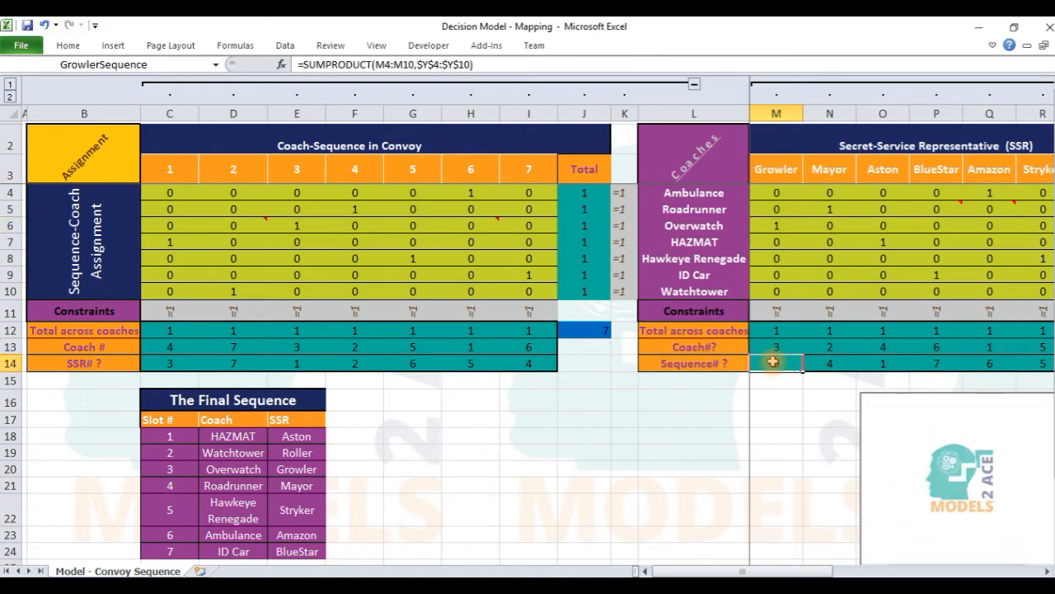
{"action": "left_click", "coordinate": [340, 65]}
{"action": "double_click", "coordinate": [338, 65]}
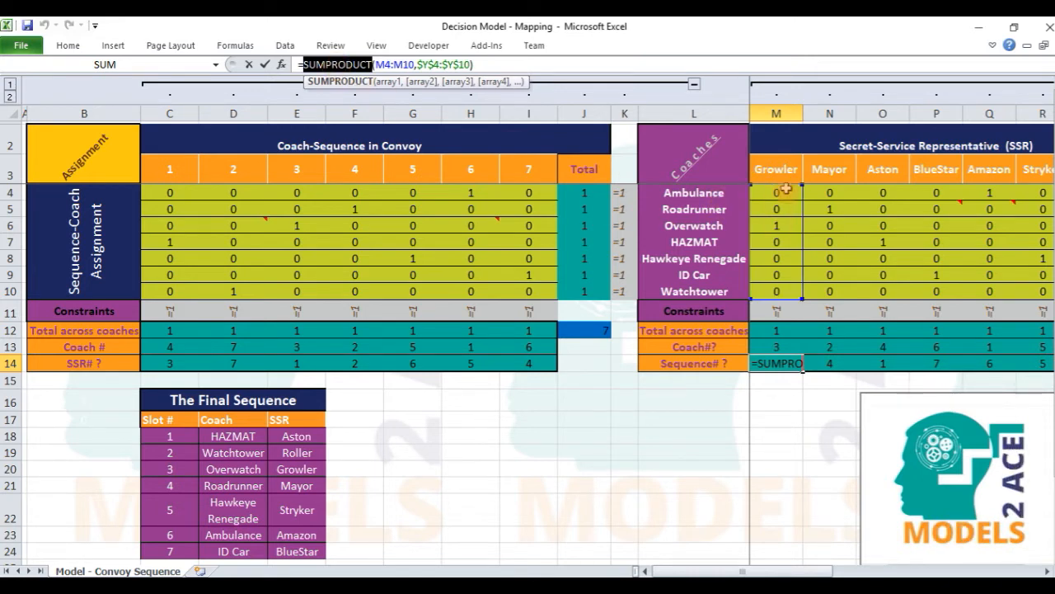
Look over the Sequence# range Y4:Y10 that Growler's formula references, then leave M14's formula without changing it.
{"action": "left_click", "coordinate": [911, 571]}
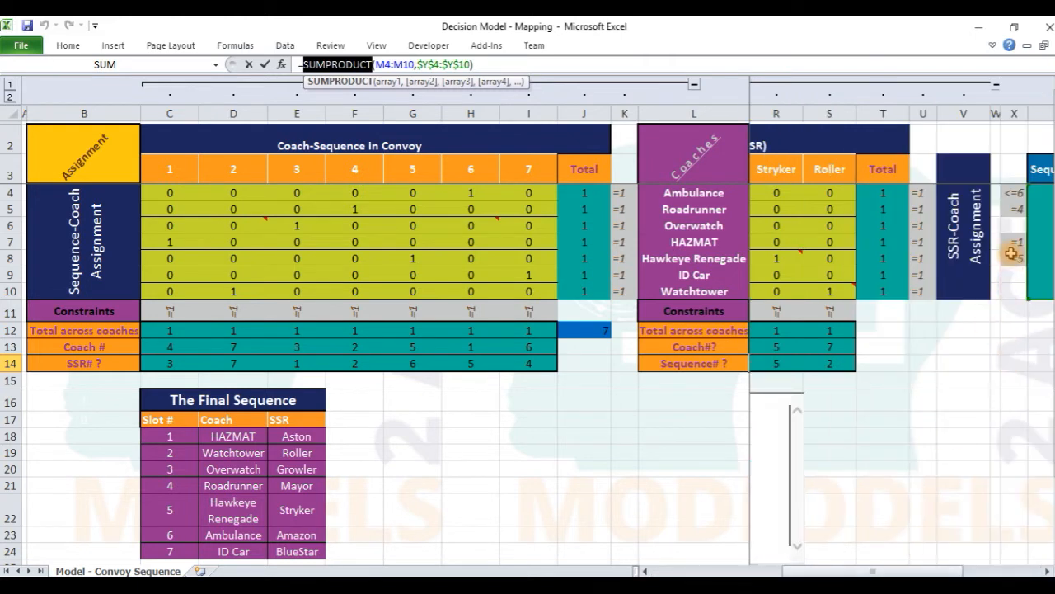
{"action": "left_click", "coordinate": [1022, 571]}
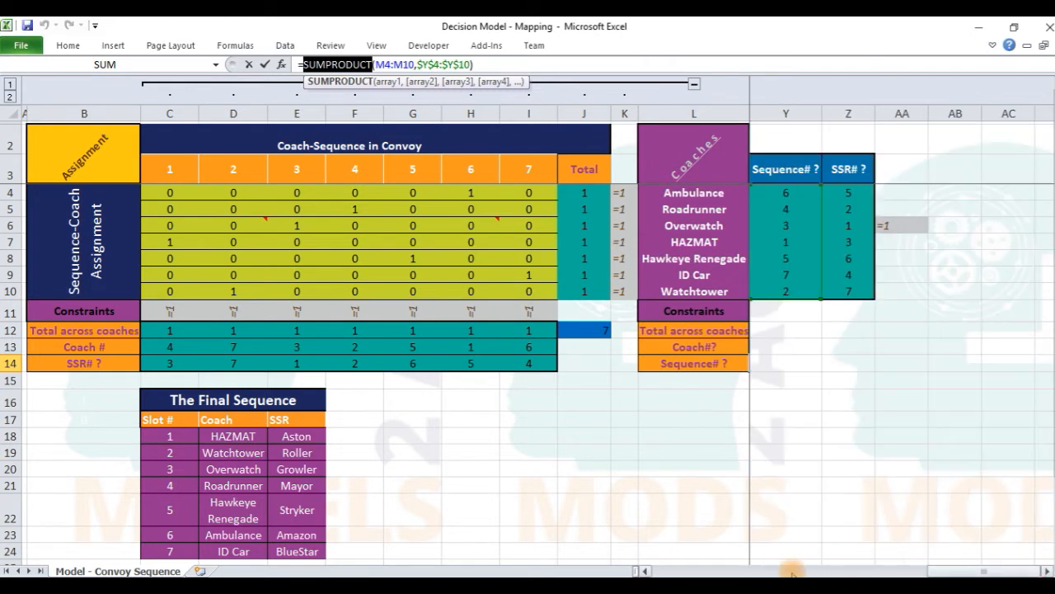
{"action": "left_click", "coordinate": [741, 570]}
{"action": "left_click", "coordinate": [740, 571]}
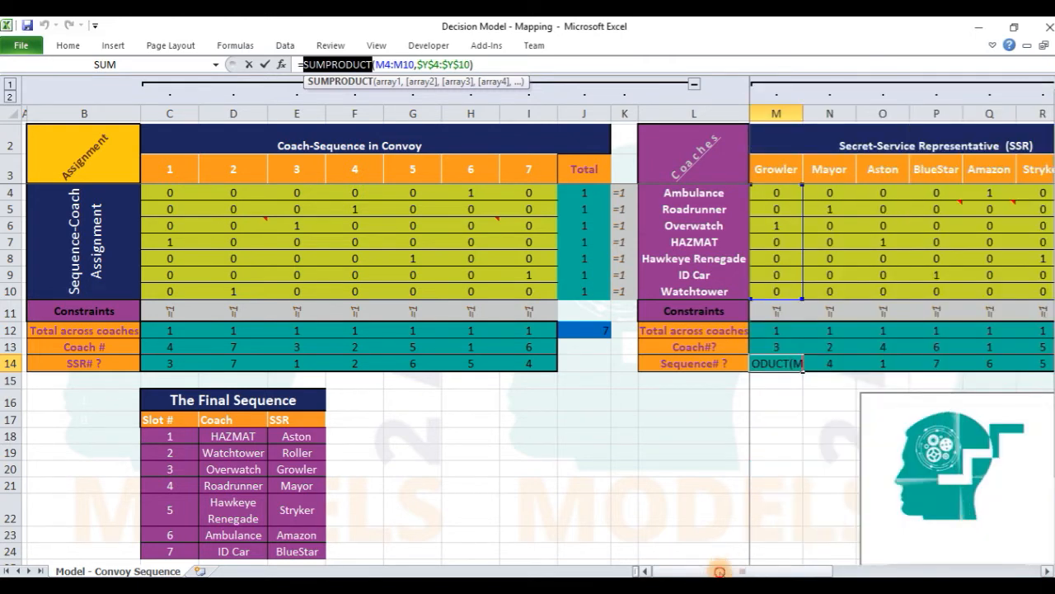
{"action": "key", "text": "Escape"}
Review the Sequence# formulas from Mayor to Amazon in row 14 and highlight the whole row M14:S14.
{"action": "left_click", "coordinate": [816, 364]}
{"action": "left_click", "coordinate": [874, 361]}
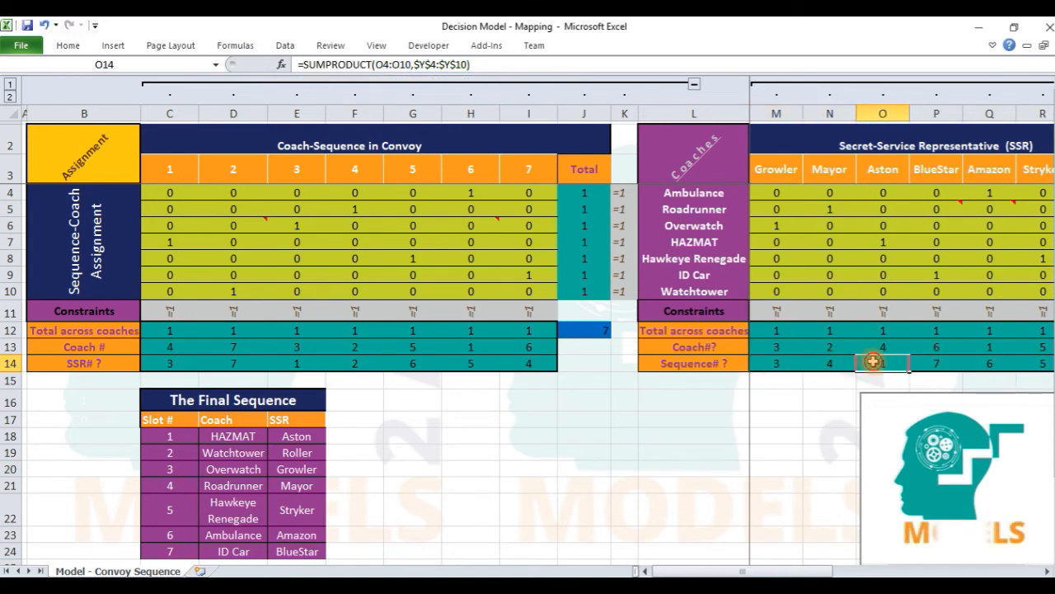
{"action": "left_click", "coordinate": [935, 362]}
{"action": "left_click", "coordinate": [989, 362]}
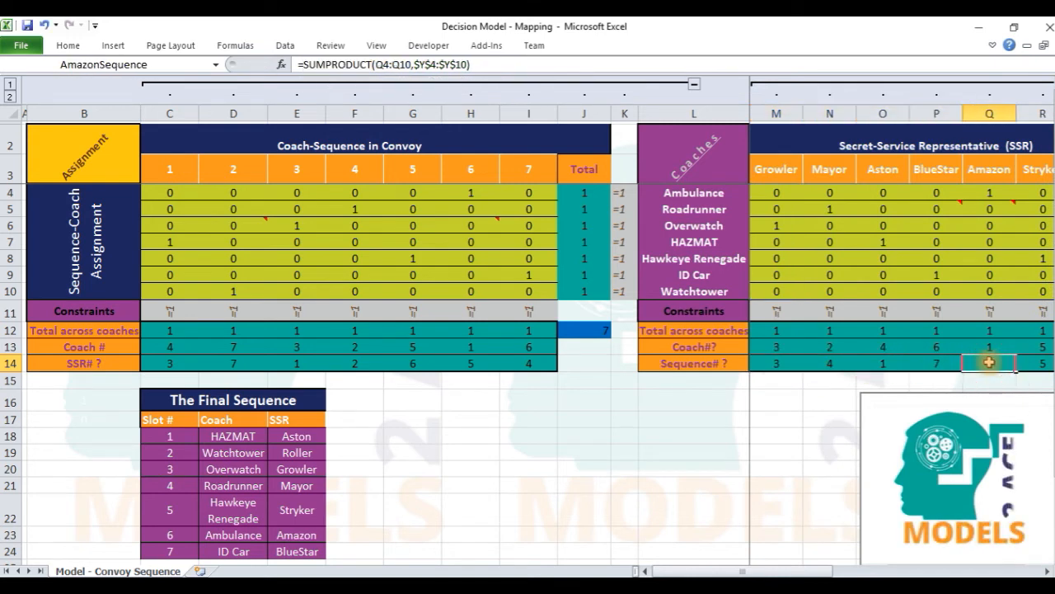
{"action": "left_click", "coordinate": [797, 365]}
{"action": "key", "text": "ctrl+shift+Right"}
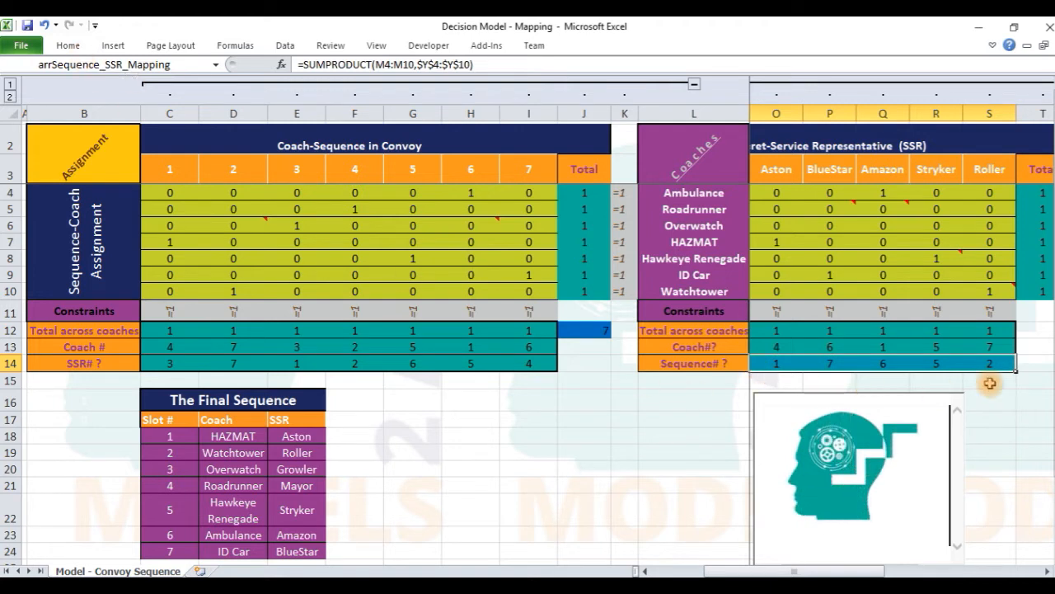
{"action": "left_click", "coordinate": [670, 570]}
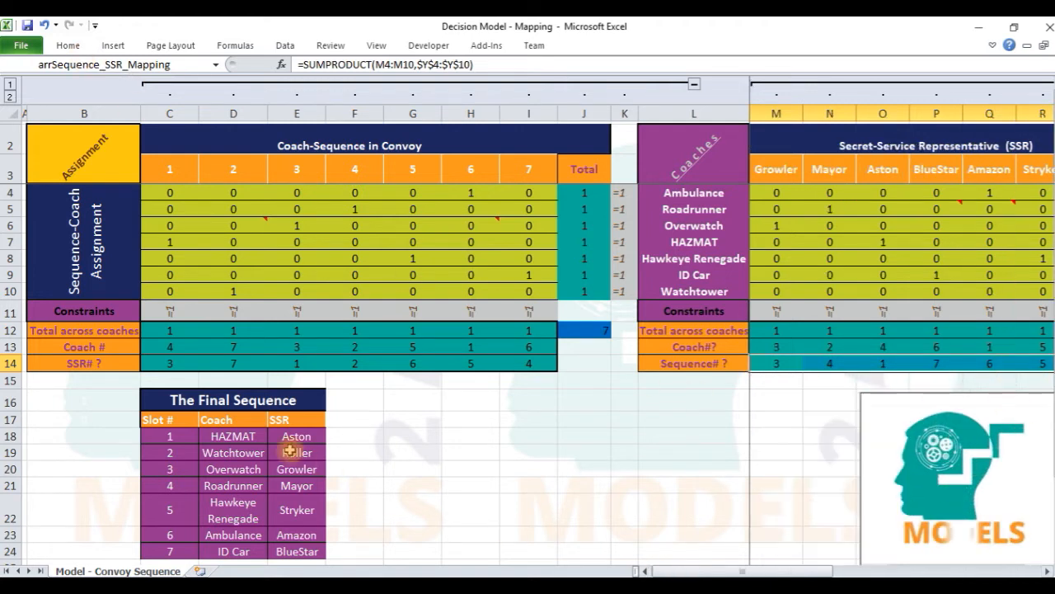
Highlight the SSR# row C14:I14 and inspect the SUMPRODUCT function in C14's formula.
{"action": "left_click", "coordinate": [162, 368]}
{"action": "left_click", "coordinate": [526, 369], "text": "shift"}
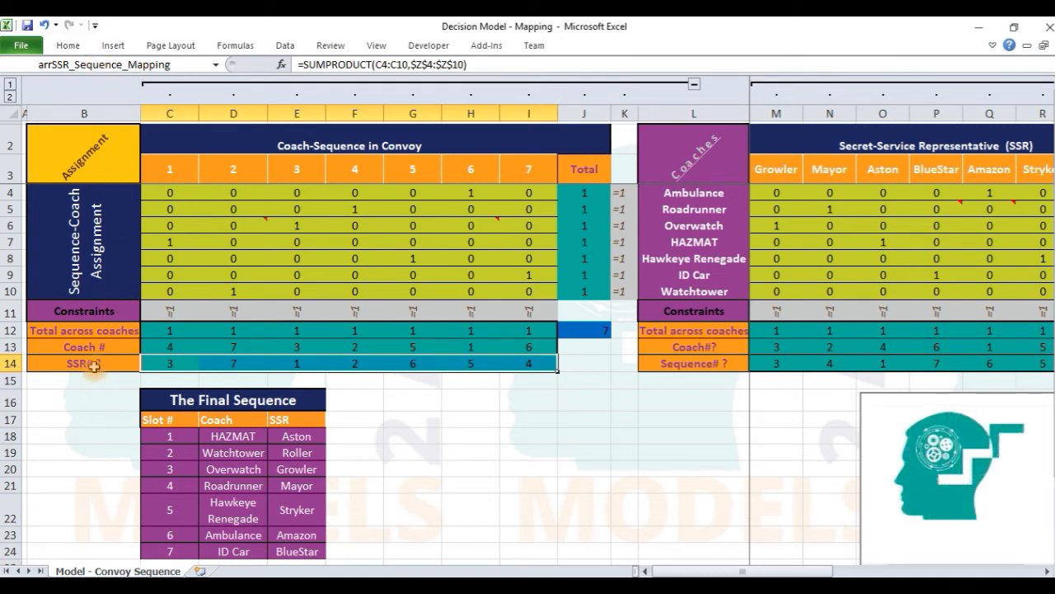
{"action": "left_click", "coordinate": [169, 362]}
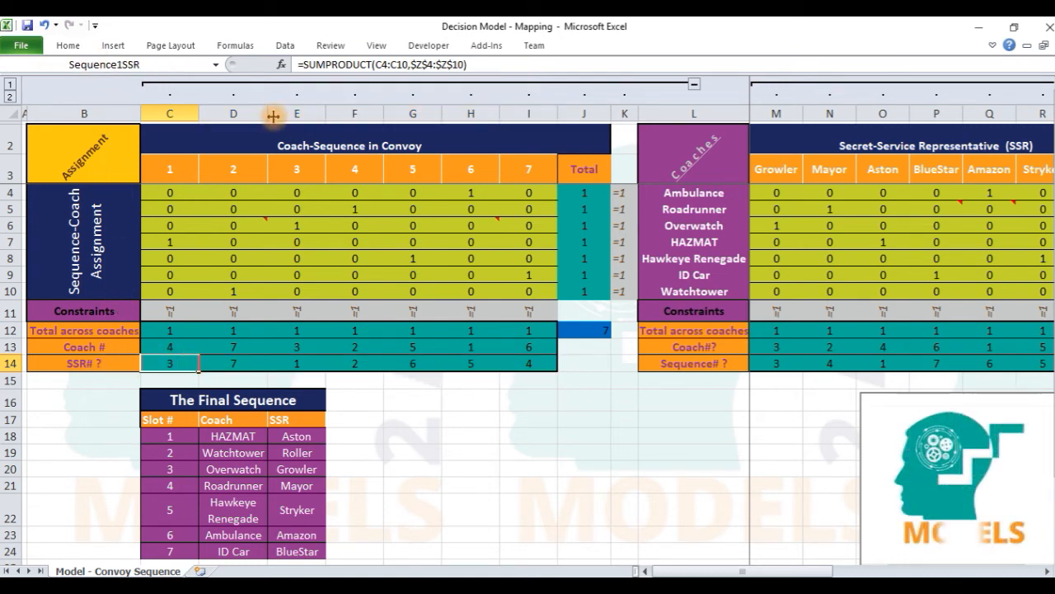
{"action": "double_click", "coordinate": [330, 66]}
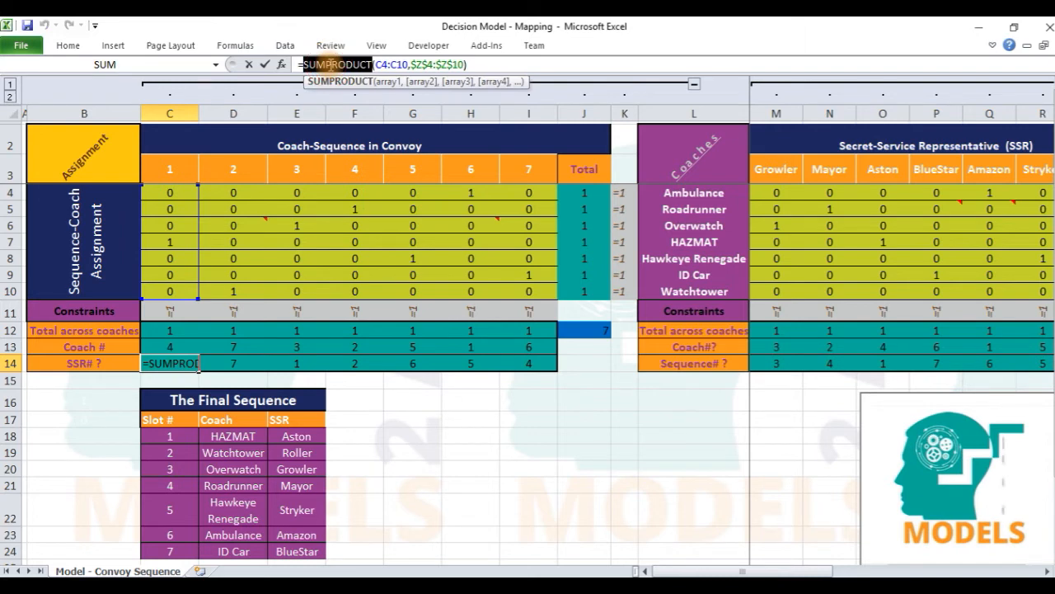
{"action": "key", "text": "Escape"}
Review the SSR# formulas for sequences 2 through 7 in cells D14 to I14.
{"action": "left_click", "coordinate": [239, 362]}
{"action": "left_click", "coordinate": [297, 361]}
{"action": "left_click", "coordinate": [354, 361]}
{"action": "left_click", "coordinate": [410, 363]}
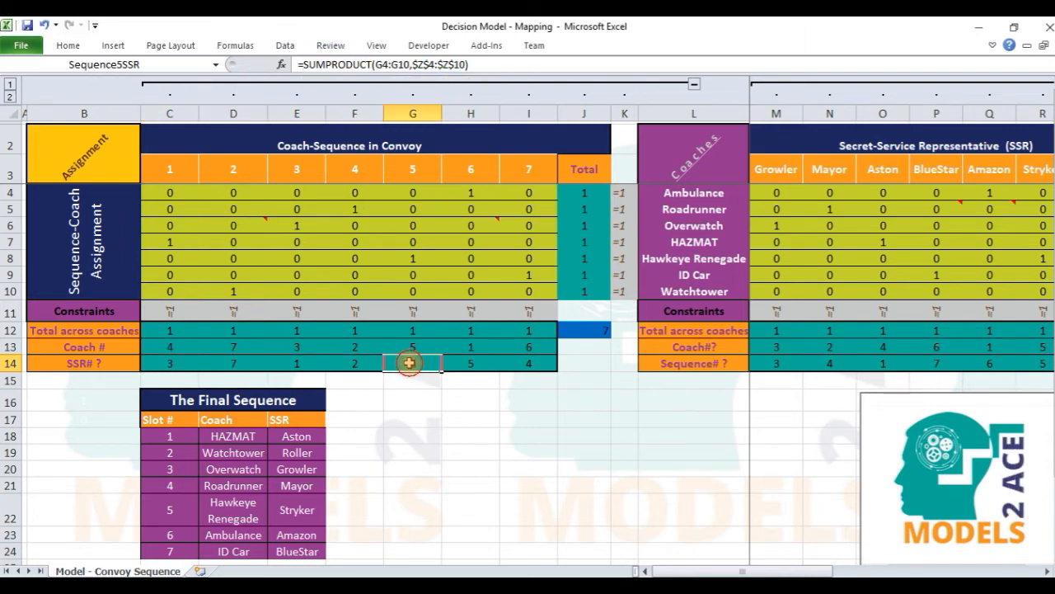
{"action": "left_click", "coordinate": [471, 363]}
{"action": "left_click", "coordinate": [528, 363]}
View the workbook's defined names in the Name Manager and close it.
{"action": "left_click", "coordinate": [235, 46]}
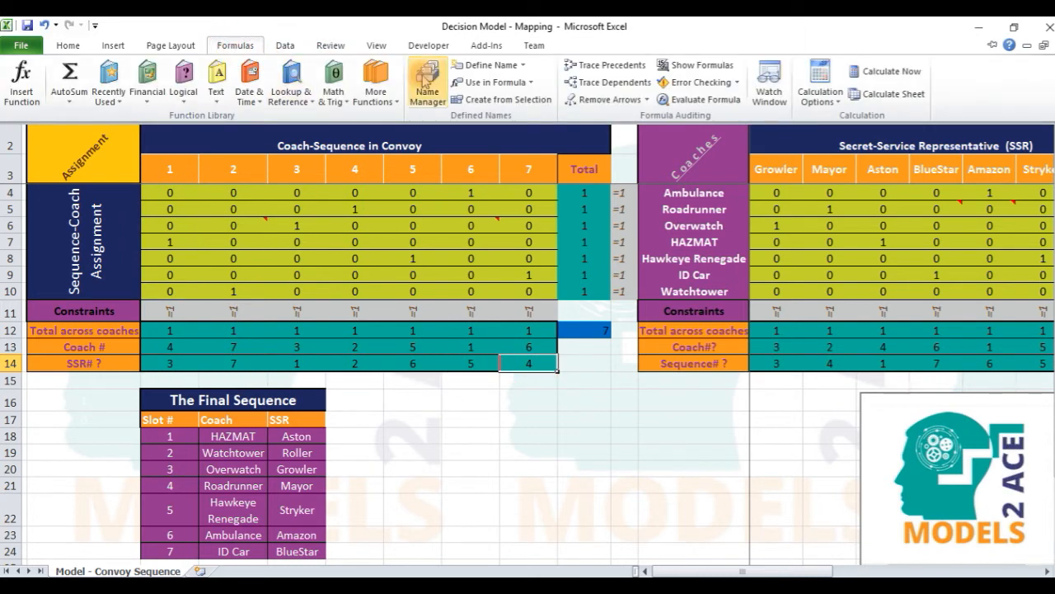
{"action": "left_click", "coordinate": [426, 78]}
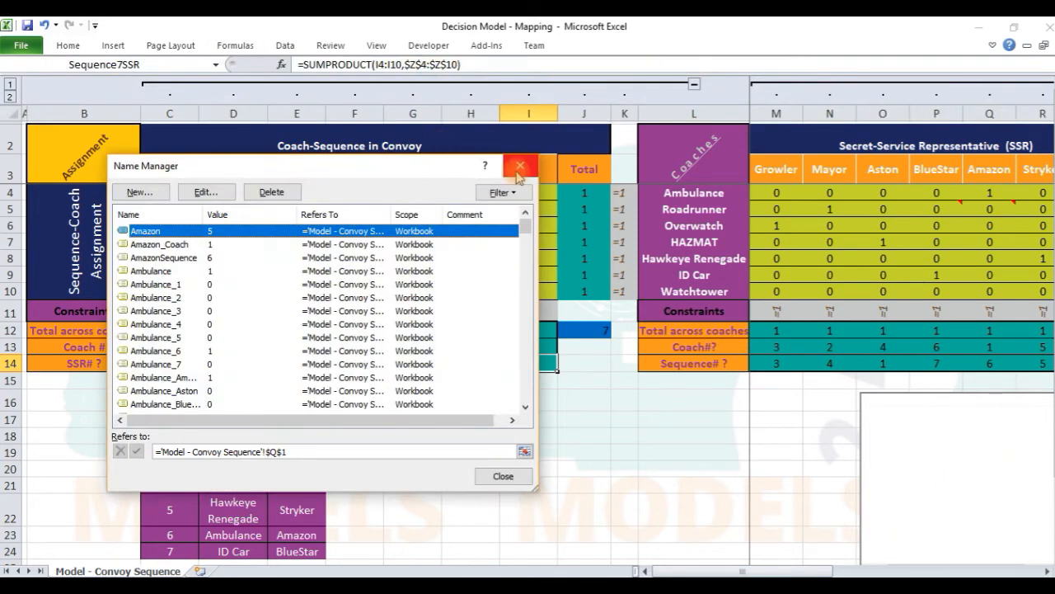
{"action": "left_click", "coordinate": [520, 168]}
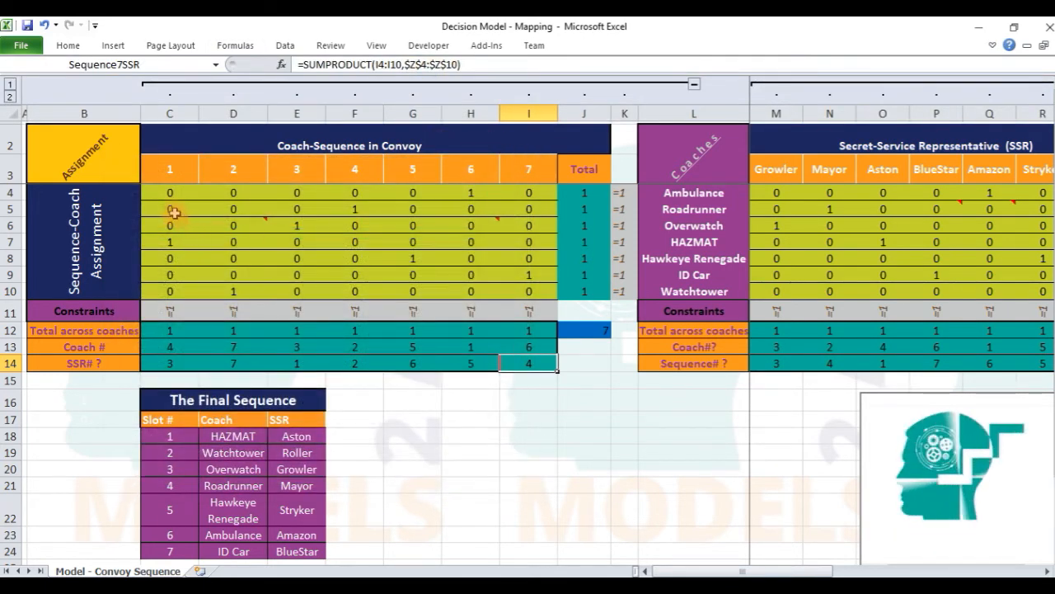
Highlight the coach-sequence assignment matrix C4:I10 and show the defined name of its first cell, C4.
{"action": "left_click_drag", "start_coordinate": [164, 194], "coordinate": [526, 295]}
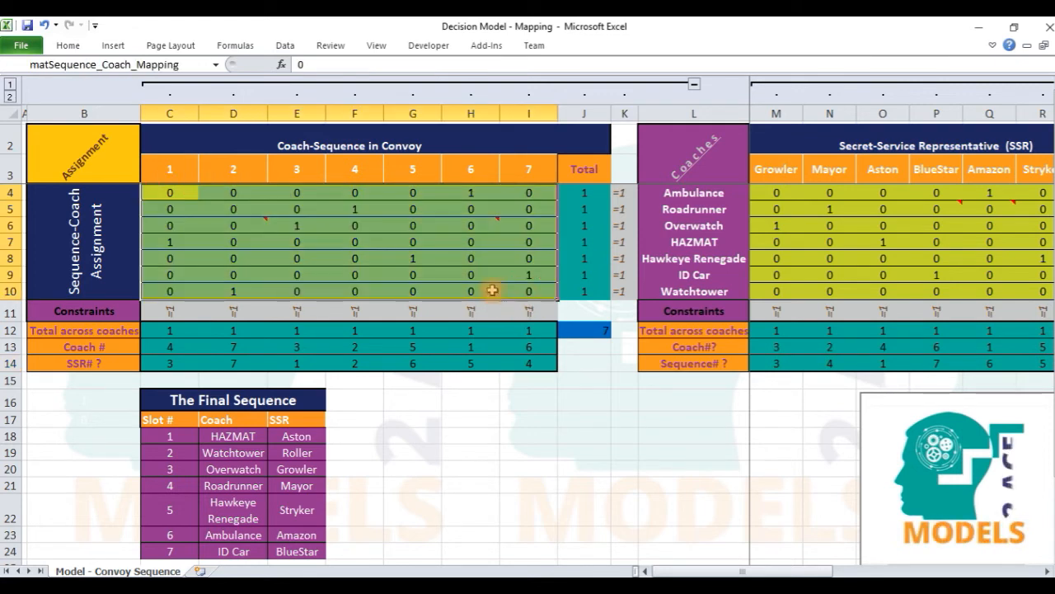
{"action": "left_click", "coordinate": [169, 191]}
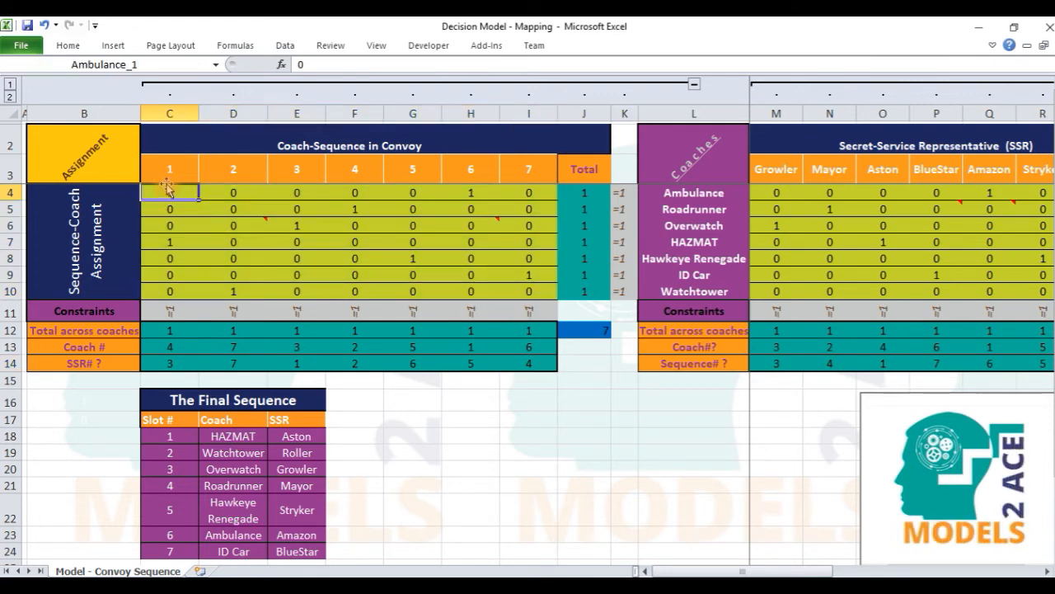
{"action": "left_click", "coordinate": [119, 64]}
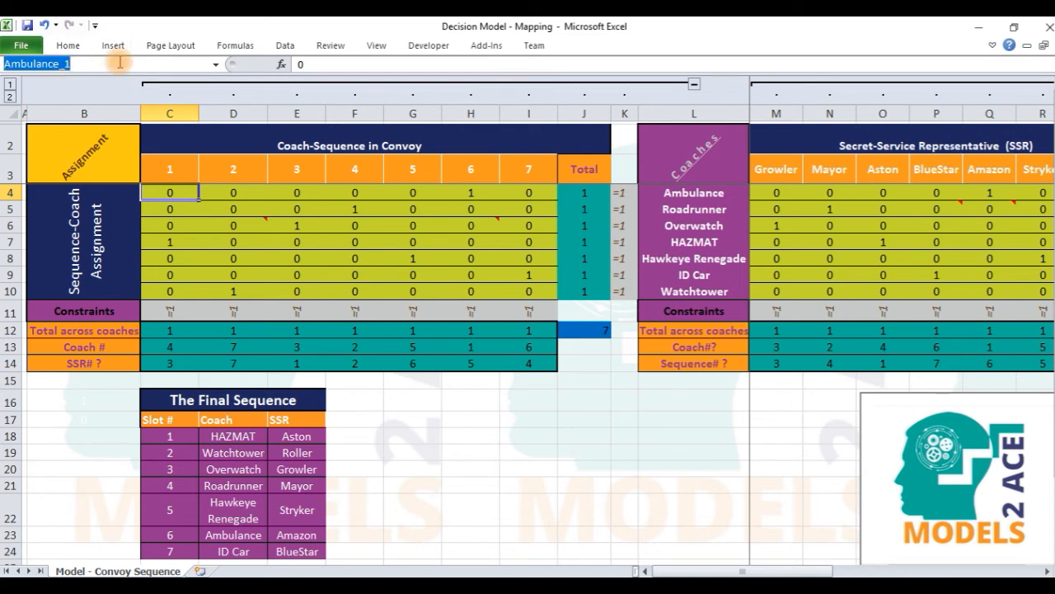
Step through the Ambulance and Roadrunner cells of the coach-sequence matrix to review their individual names, ending at C4.
{"action": "left_click", "coordinate": [222, 195]}
{"action": "key", "text": "Right"}
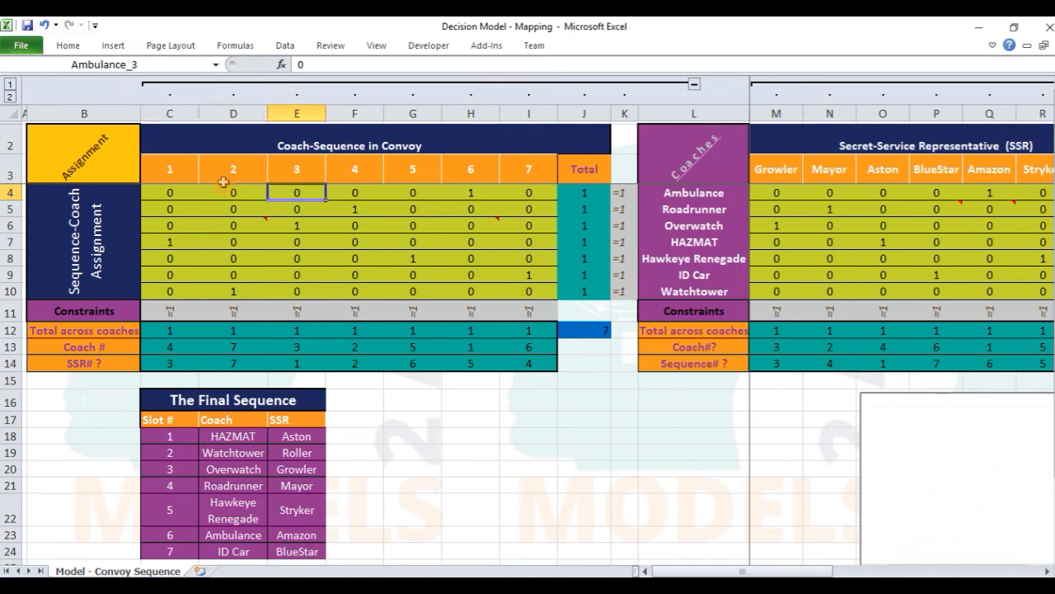
{"action": "key", "text": "Right"}
{"action": "key", "text": "Right"}
{"action": "key", "text": "Right"}
{"action": "key", "text": "Right"}
{"action": "key", "text": "Down"}
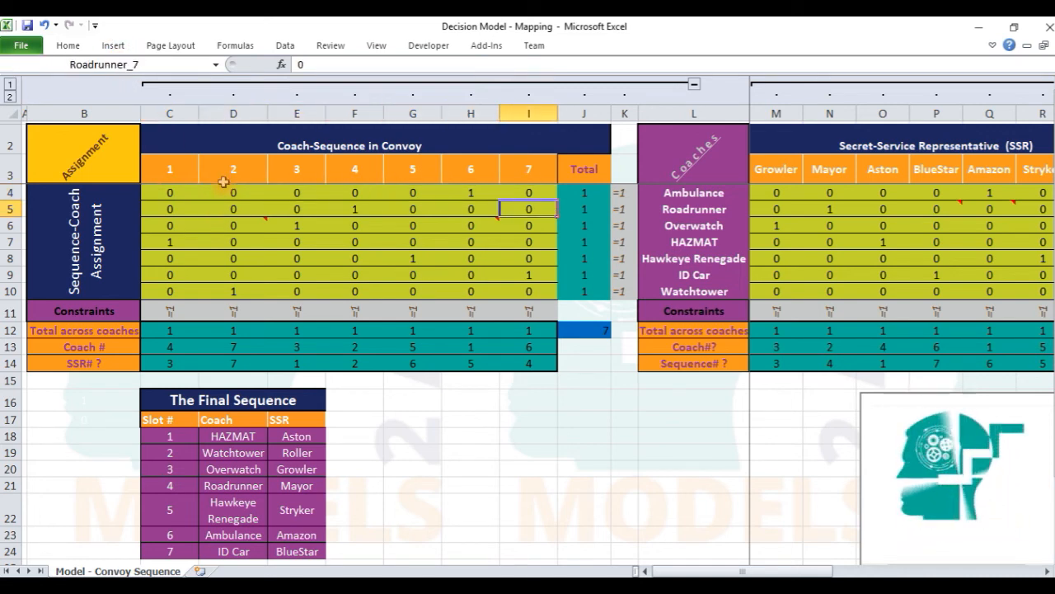
{"action": "key", "text": "Left"}
{"action": "key", "text": "Left"}
{"action": "key", "text": "Left"}
{"action": "key", "text": "Left"}
{"action": "key", "text": "Left"}
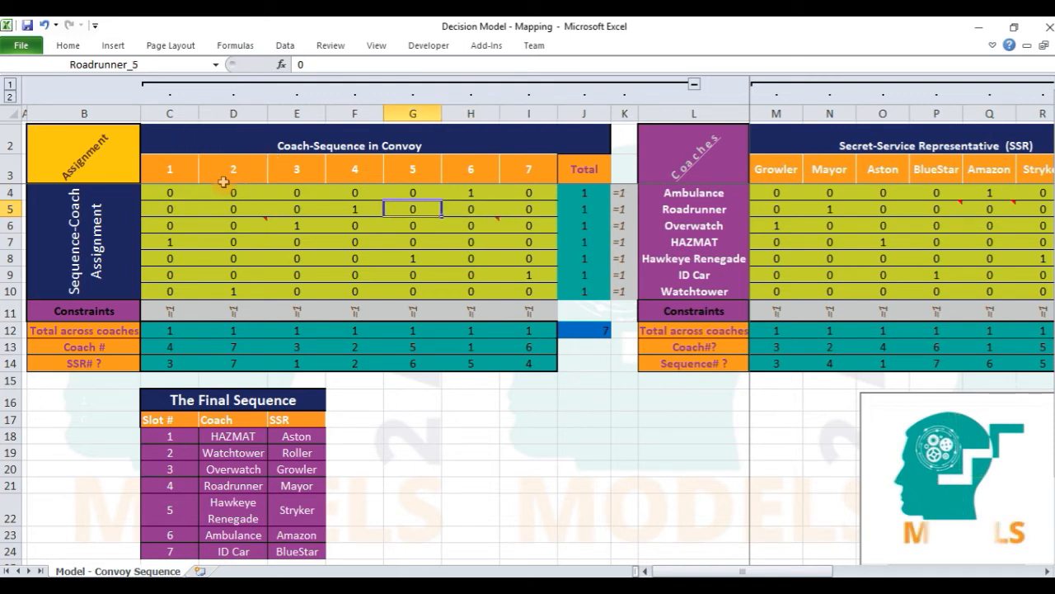
{"action": "left_click", "coordinate": [179, 195]}
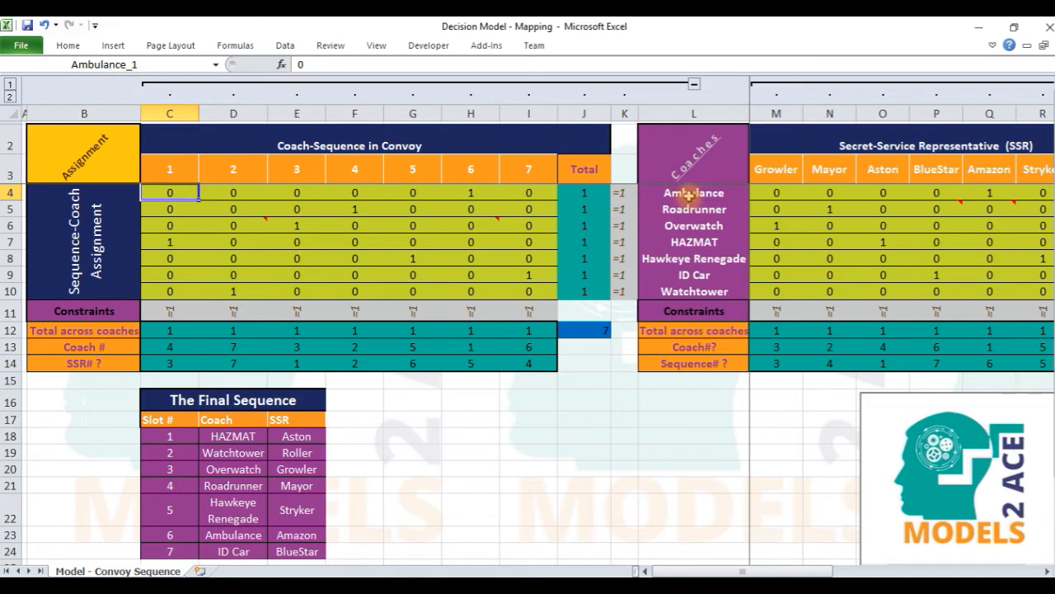
{"action": "left_click", "coordinate": [111, 45]}
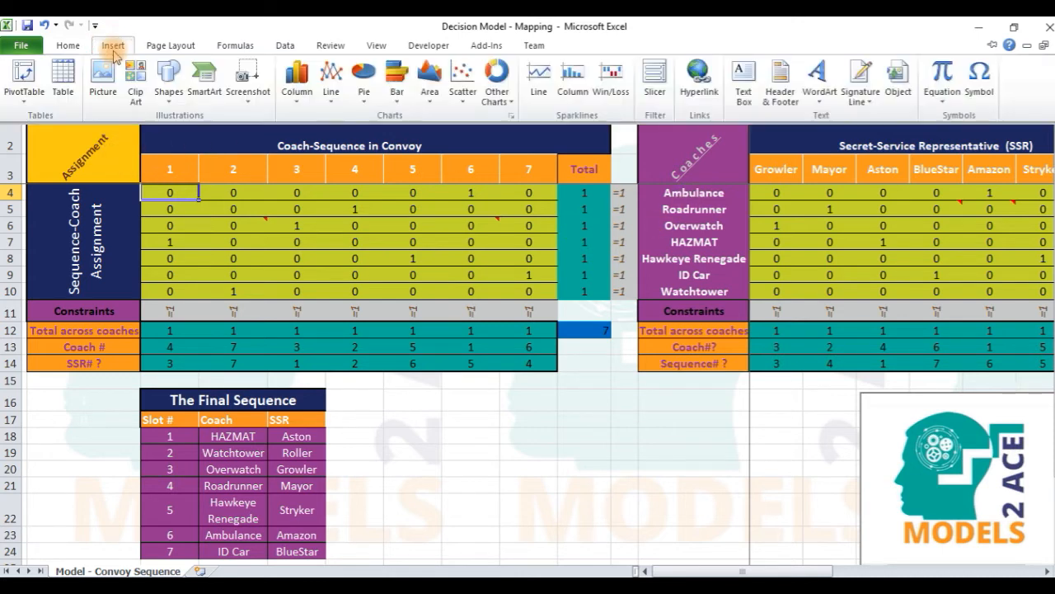
{"action": "left_click", "coordinate": [70, 45]}
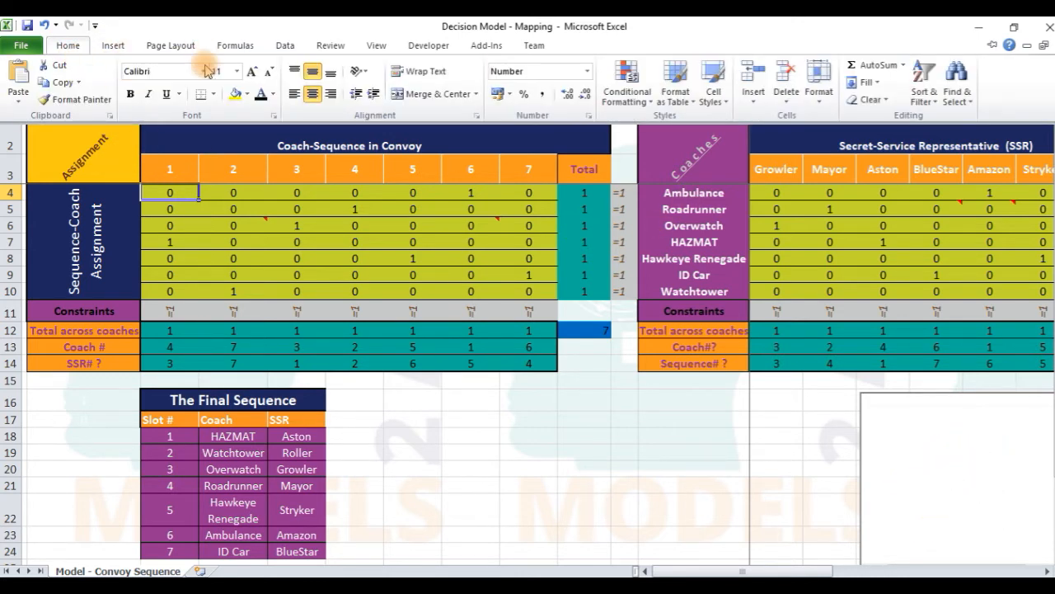
{"action": "left_click", "coordinate": [983, 48]}
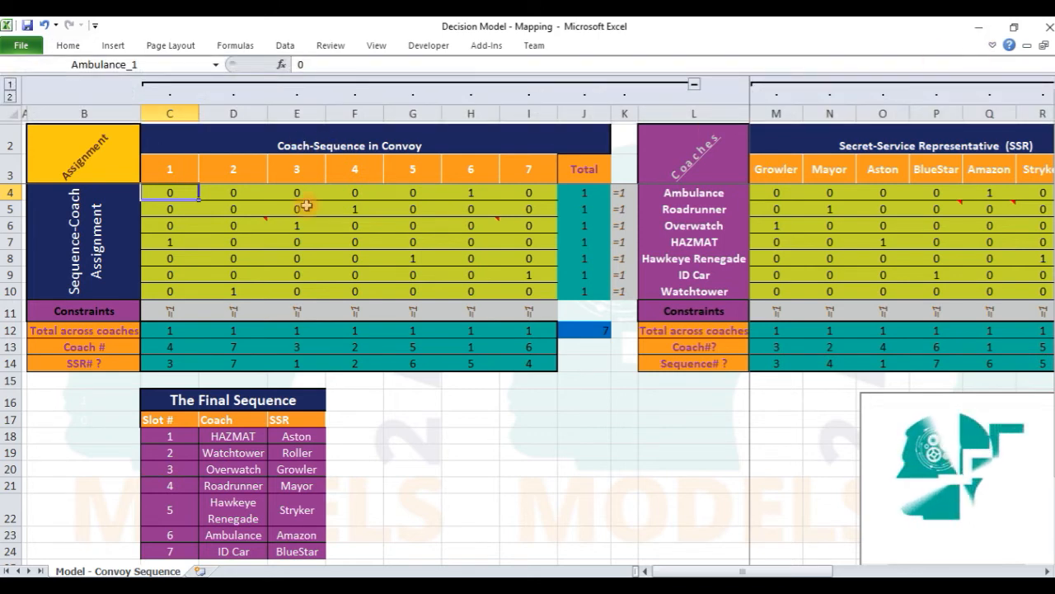
Check the name of matrix cell I10 and highlight the totals in J4:J10 and C12:I12 to review their range names.
{"action": "left_click", "coordinate": [527, 291]}
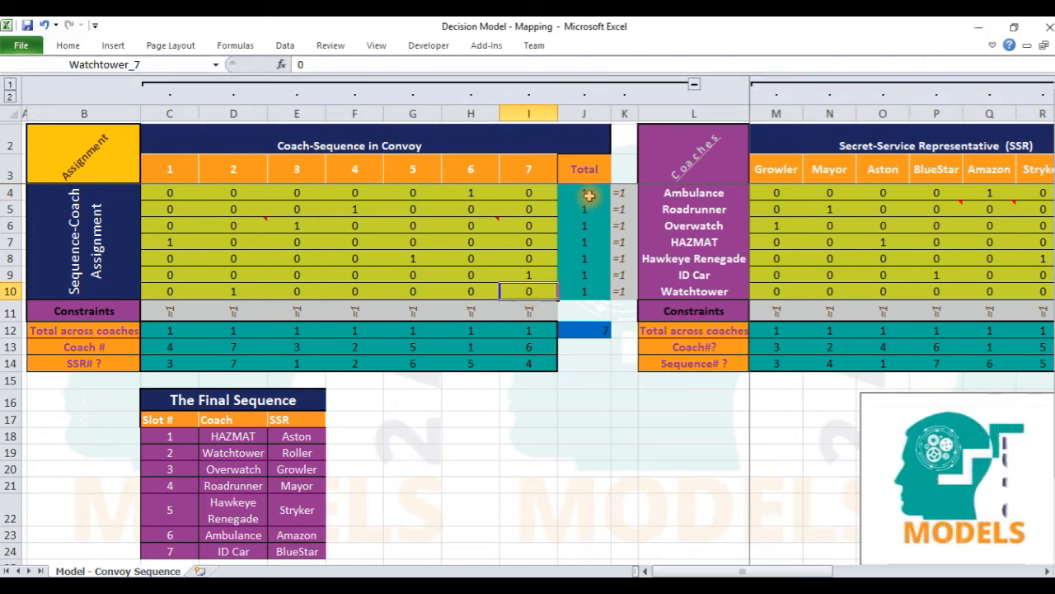
{"action": "left_click_drag", "start_coordinate": [589, 195], "coordinate": [581, 290]}
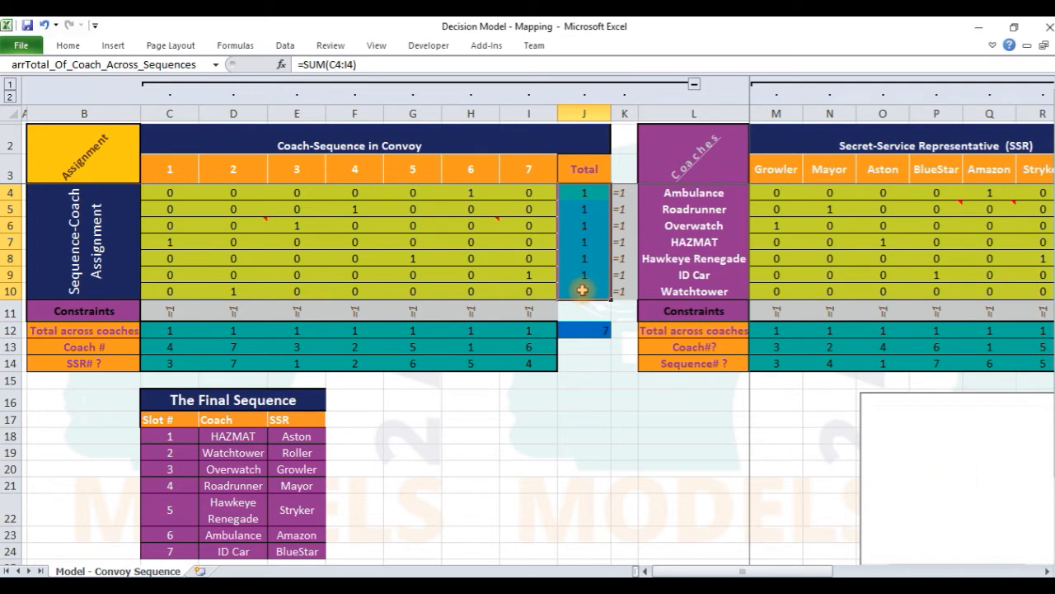
{"action": "left_click", "coordinate": [170, 331]}
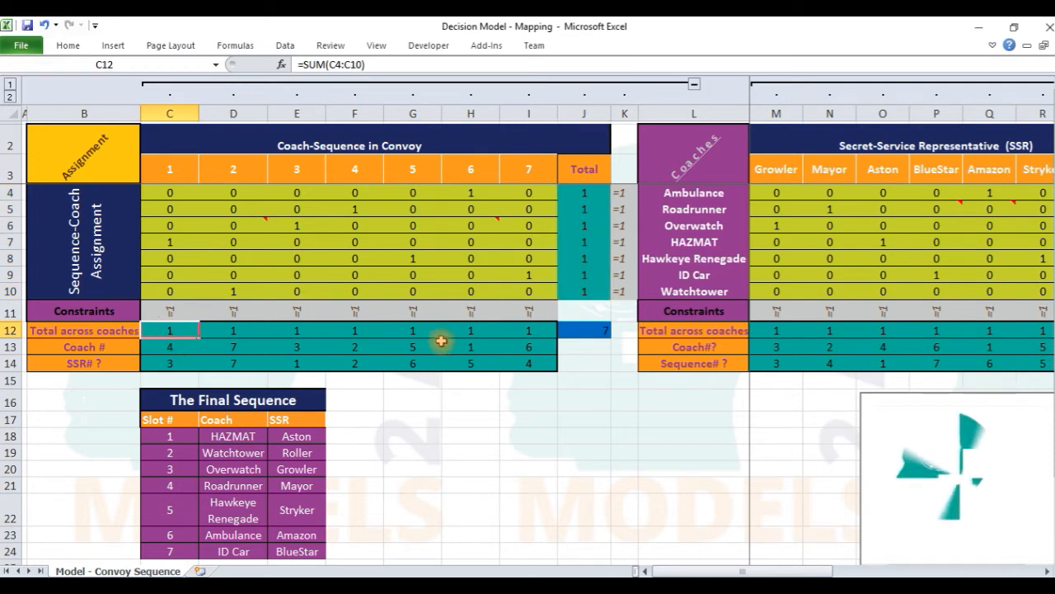
{"action": "left_click", "coordinate": [517, 329], "text": "shift"}
{"action": "left_click", "coordinate": [105, 66]}
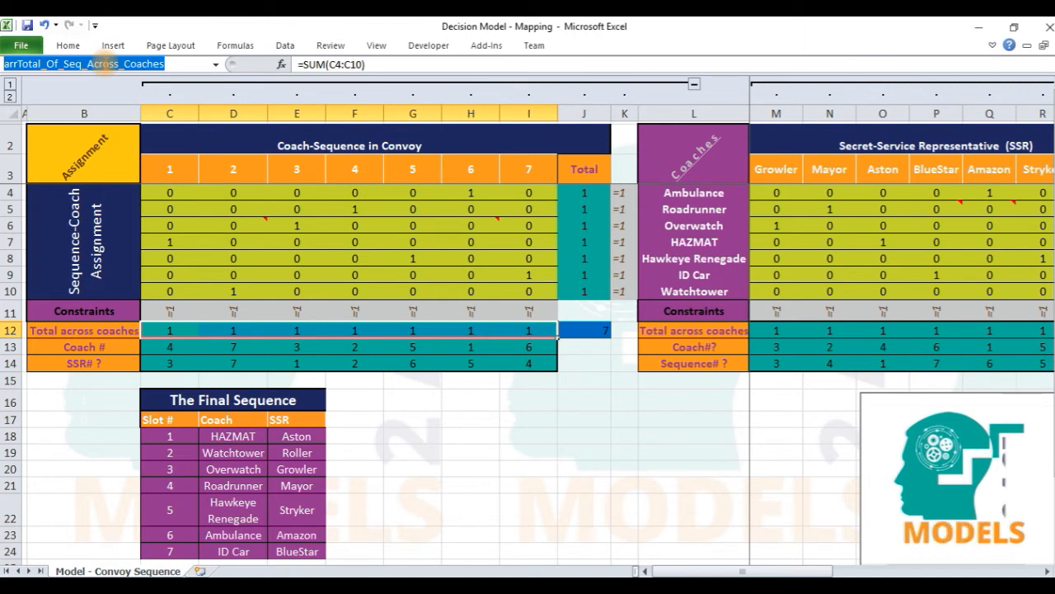
Highlight the Coach # row C13:I13 and the SSR# row C14:I14, showing the defined name of each range.
{"action": "left_click", "coordinate": [151, 348]}
{"action": "left_click", "coordinate": [519, 348], "text": "shift"}
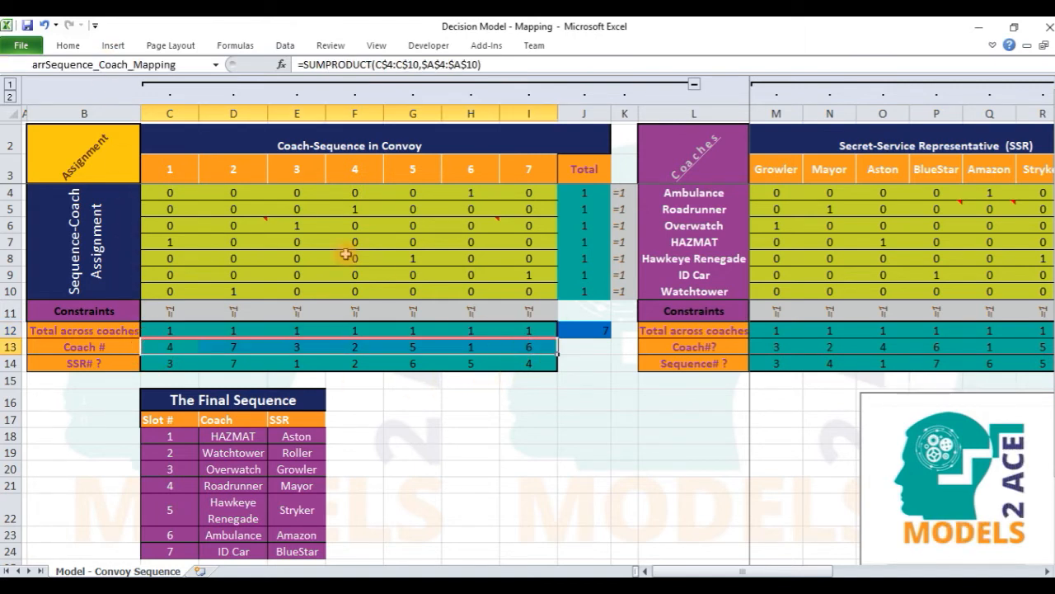
{"action": "left_click", "coordinate": [110, 63]}
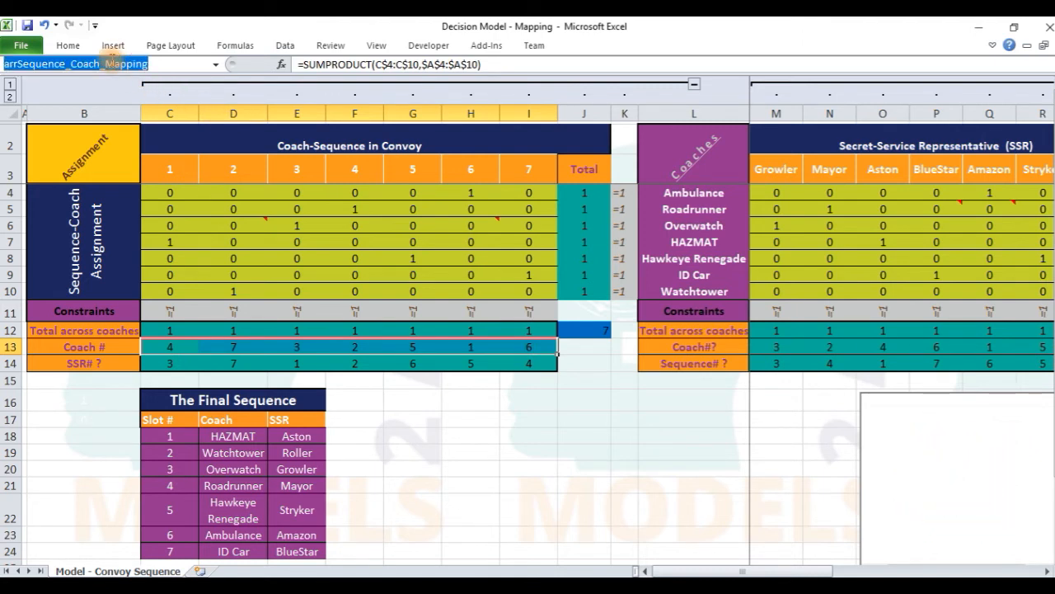
{"action": "left_click", "coordinate": [169, 363]}
{"action": "left_click", "coordinate": [518, 366], "text": "shift"}
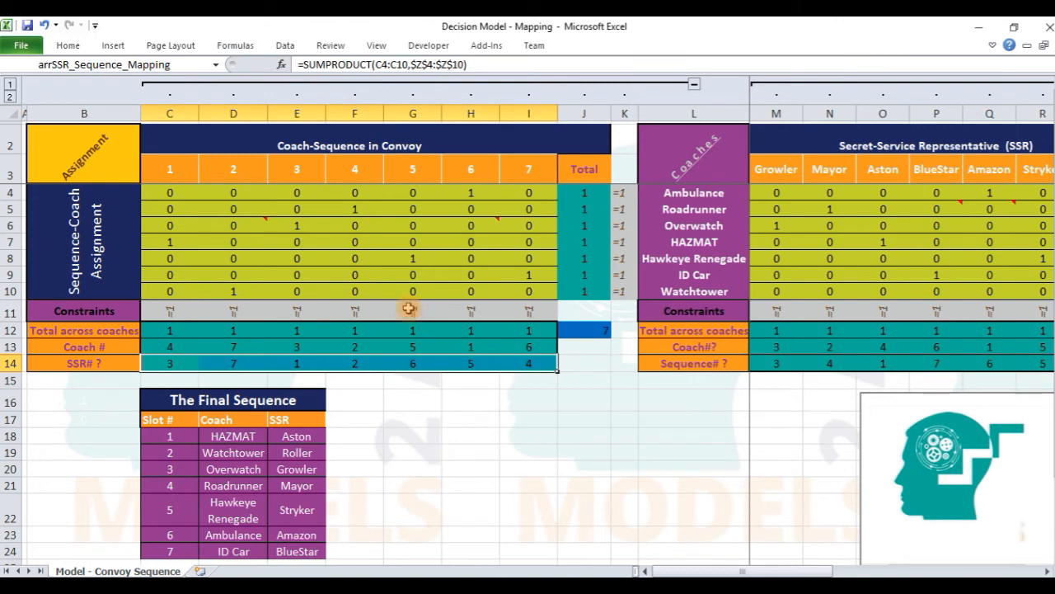
{"action": "left_click", "coordinate": [115, 63]}
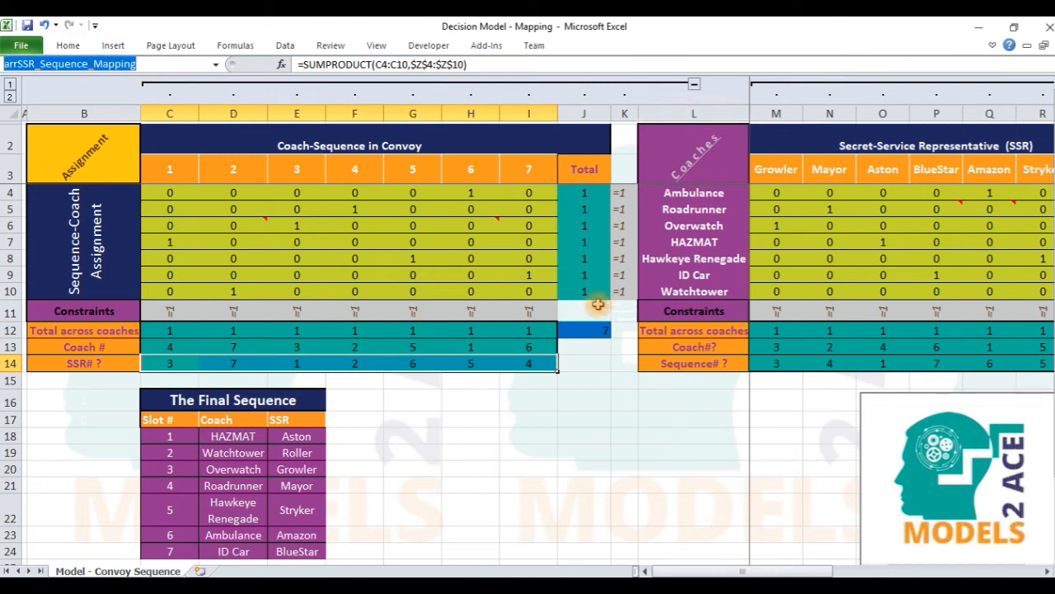
Inspect the grand total cell J12 and highlight its defined name.
{"action": "left_click", "coordinate": [590, 329]}
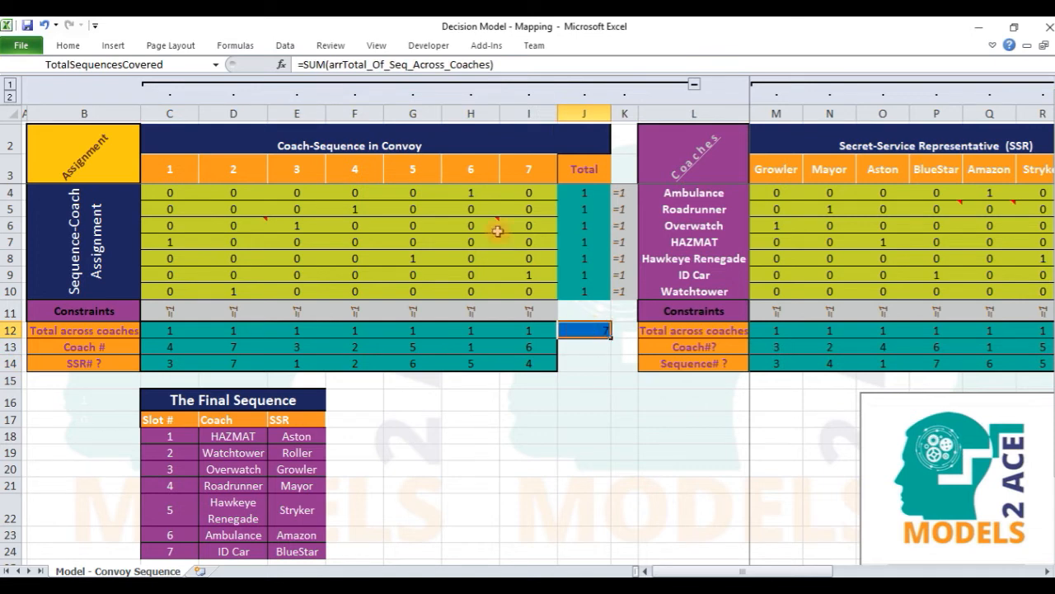
{"action": "left_click", "coordinate": [137, 65]}
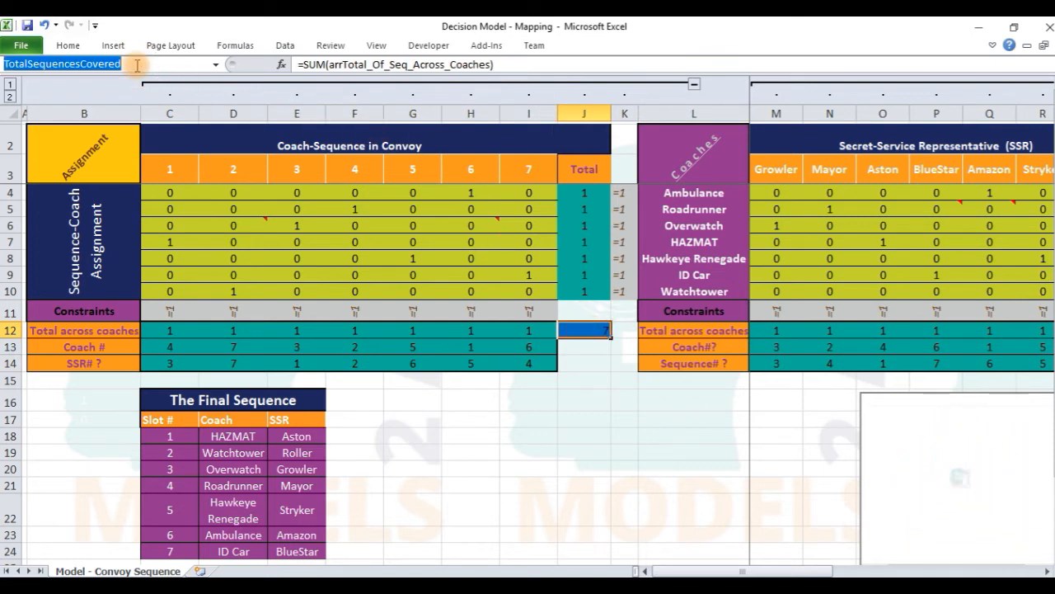
Collapse the Coach-Sequence column group and select the Growler header M3 in the SSR matrix.
{"action": "left_click", "coordinate": [694, 84]}
{"action": "left_click", "coordinate": [273, 175]}
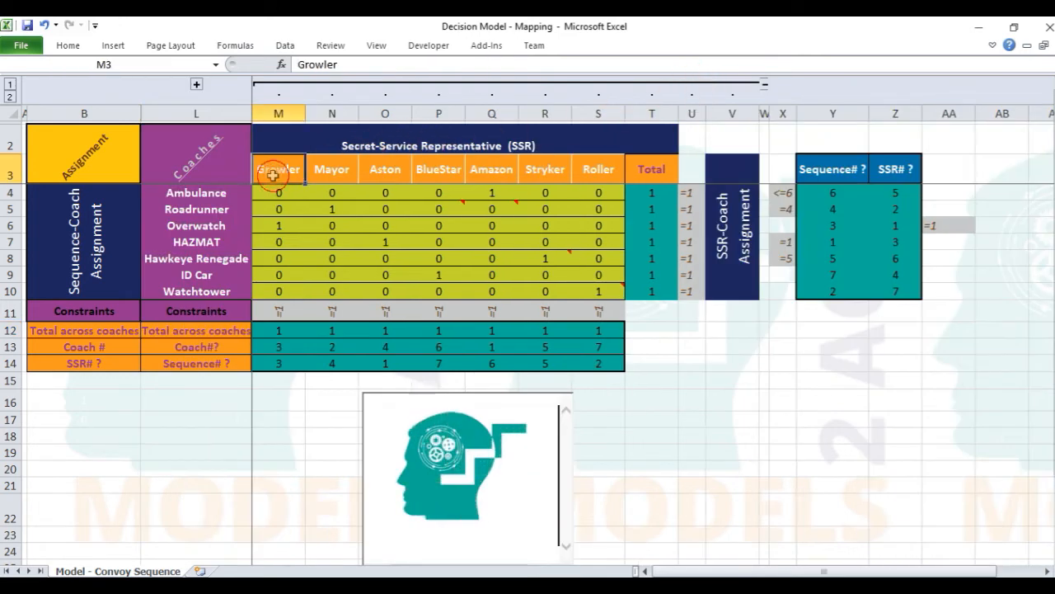
Step through the SSR matrix cells M4:S10 row by row to review each cell's defined name.
{"action": "left_click", "coordinate": [597, 295], "text": "shift"}
{"action": "left_click", "coordinate": [273, 193]}
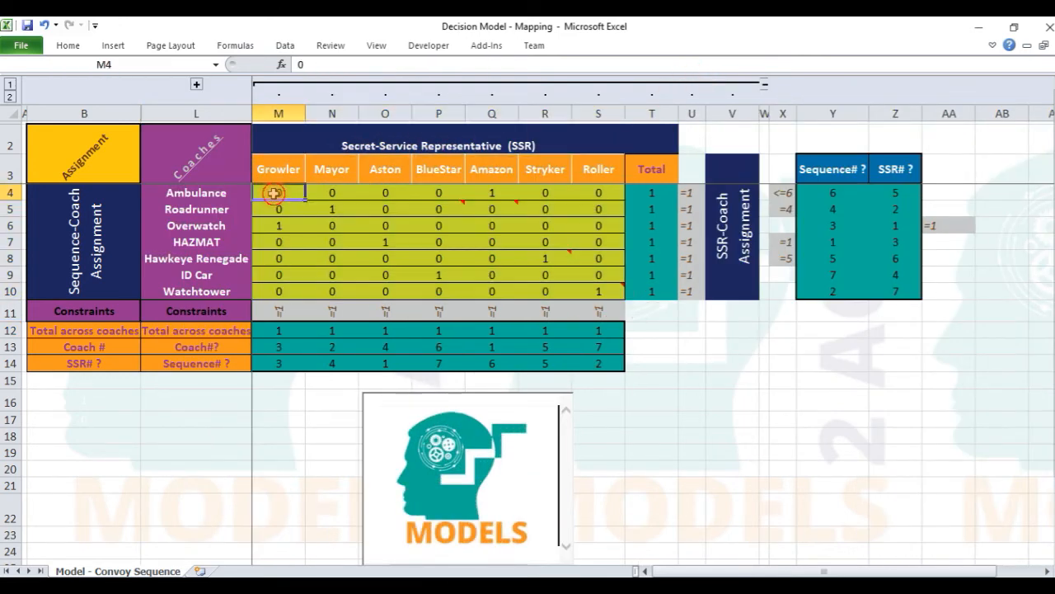
{"action": "key", "text": "Right"}
{"action": "key", "text": "Right"}
{"action": "key", "text": "Right"}
{"action": "key", "text": "Right"}
{"action": "key", "text": "Right"}
{"action": "key", "text": "Right"}
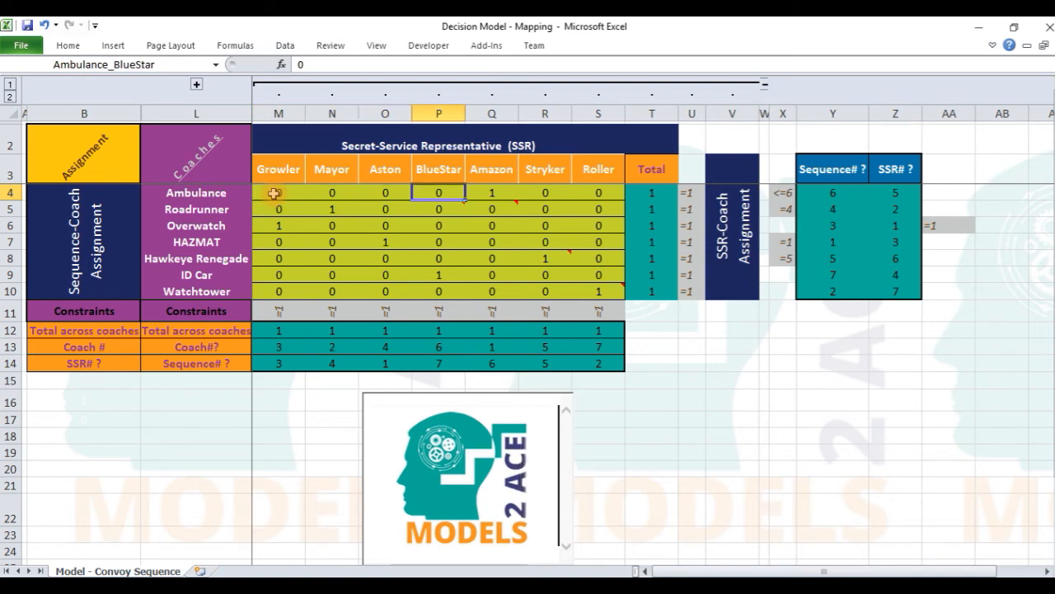
{"action": "key", "text": "Down"}
{"action": "key", "text": "Left"}
{"action": "key", "text": "Left"}
{"action": "key", "text": "Left"}
{"action": "key", "text": "Left"}
{"action": "key", "text": "Left"}
{"action": "key", "text": "Left"}
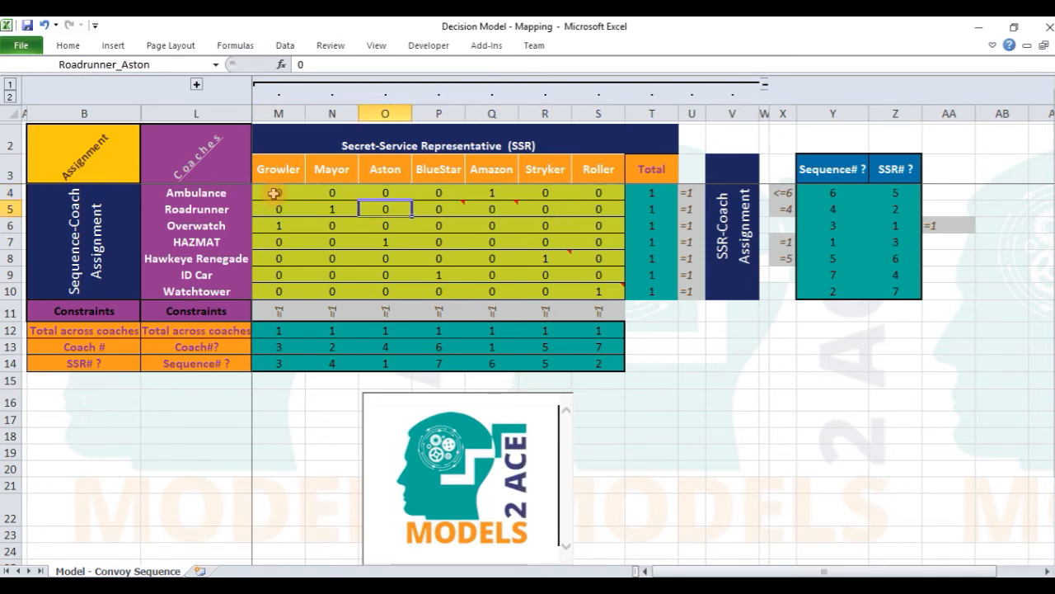
{"action": "key", "text": "Down"}
{"action": "key", "text": "Right"}
{"action": "key", "text": "Right"}
{"action": "key", "text": "Right"}
{"action": "key", "text": "Right"}
{"action": "key", "text": "Right"}
{"action": "key", "text": "Right"}
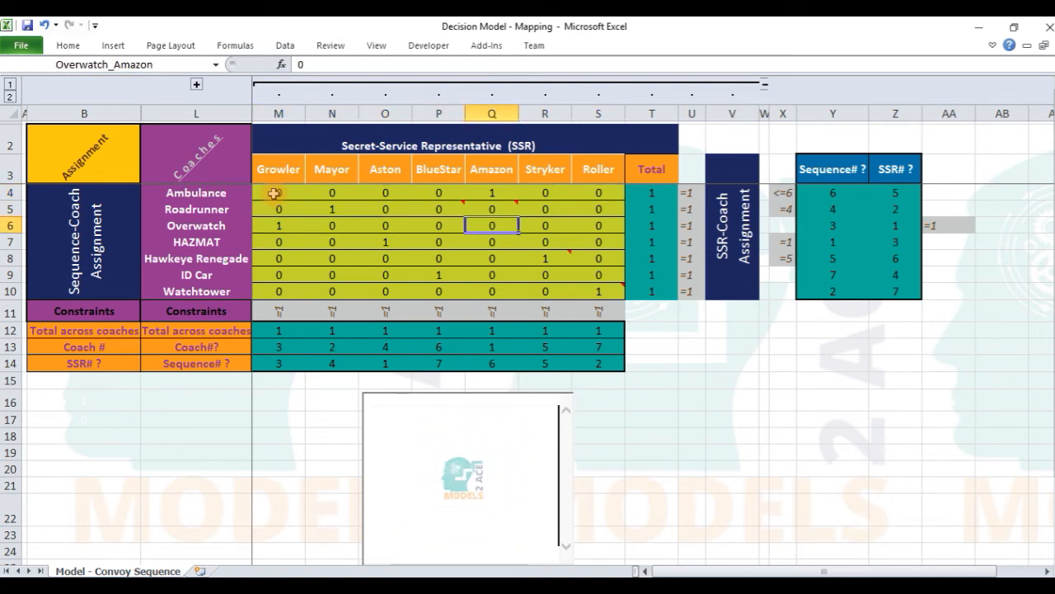
{"action": "key", "text": "Down"}
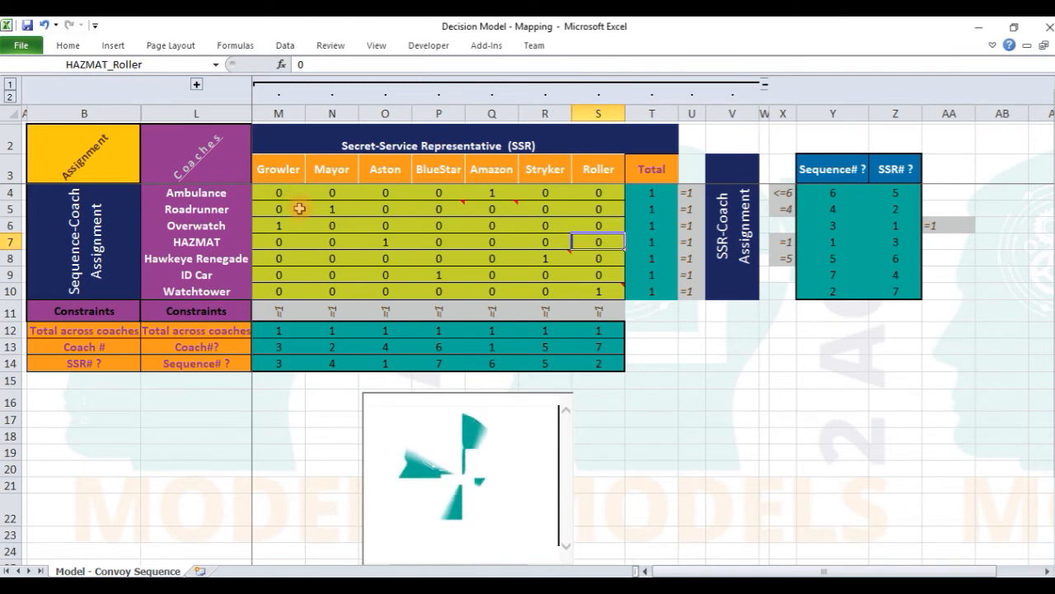
{"action": "key", "text": "Left"}
{"action": "key", "text": "Left"}
{"action": "key", "text": "Left"}
{"action": "key", "text": "Left"}
{"action": "key", "text": "Left"}
{"action": "key", "text": "Left"}
{"action": "key", "text": "Down"}
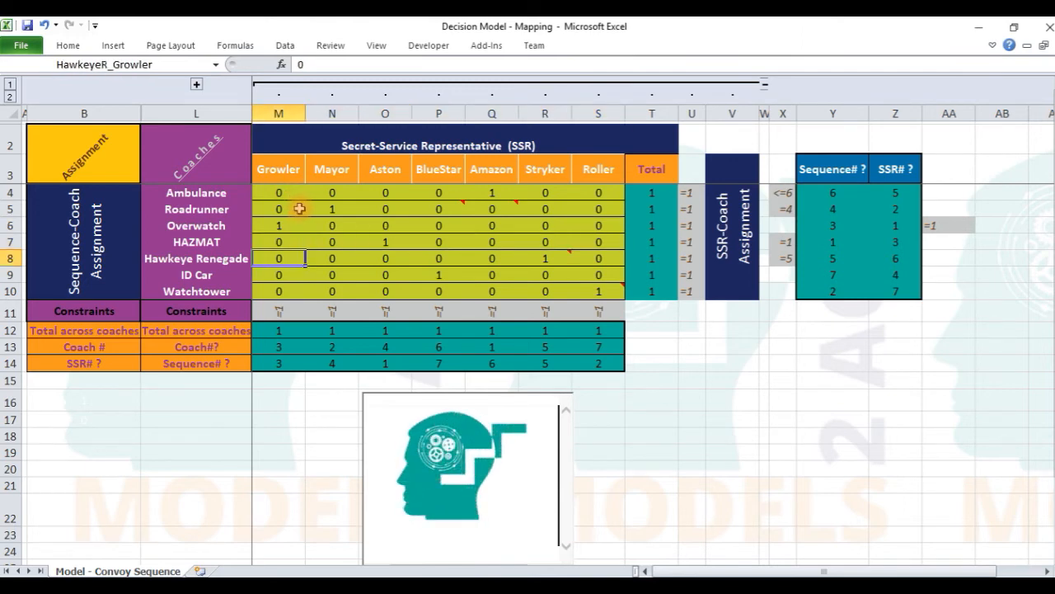
{"action": "key", "text": "Right"}
{"action": "key", "text": "Right"}
{"action": "key", "text": "Right"}
{"action": "key", "text": "Right"}
{"action": "key", "text": "Right"}
{"action": "key", "text": "Right"}
{"action": "key", "text": "Down"}
{"action": "key", "text": "Left"}
{"action": "key", "text": "Left"}
{"action": "key", "text": "Left"}
{"action": "key", "text": "Left"}
{"action": "key", "text": "Left"}
{"action": "key", "text": "Left"}
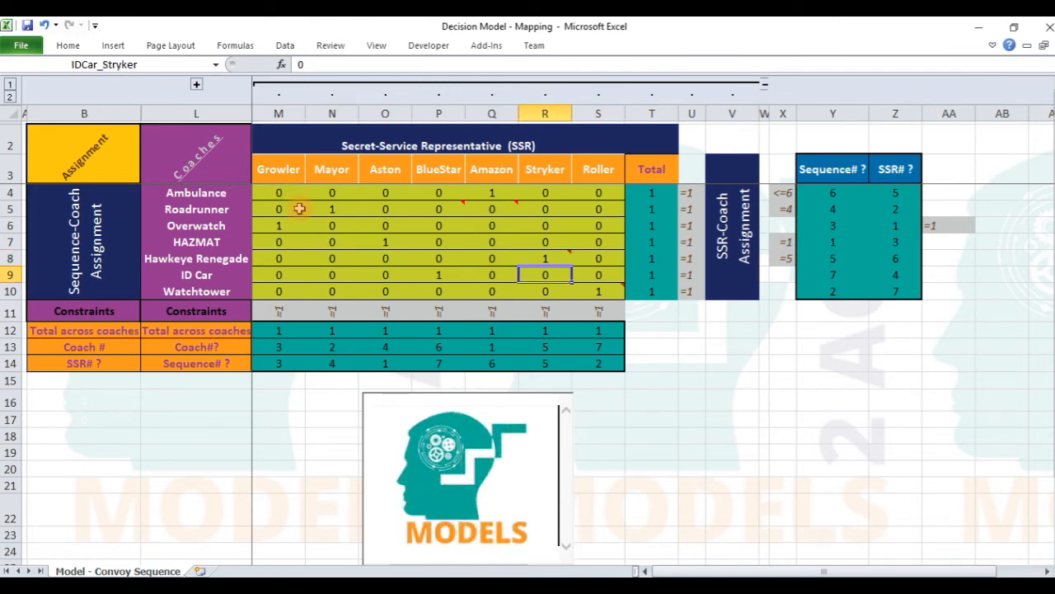
{"action": "key", "text": "Down"}
{"action": "key", "text": "Right"}
{"action": "key", "text": "Right"}
{"action": "key", "text": "Right"}
{"action": "key", "text": "Right"}
{"action": "key", "text": "Right"}
{"action": "key", "text": "Right"}
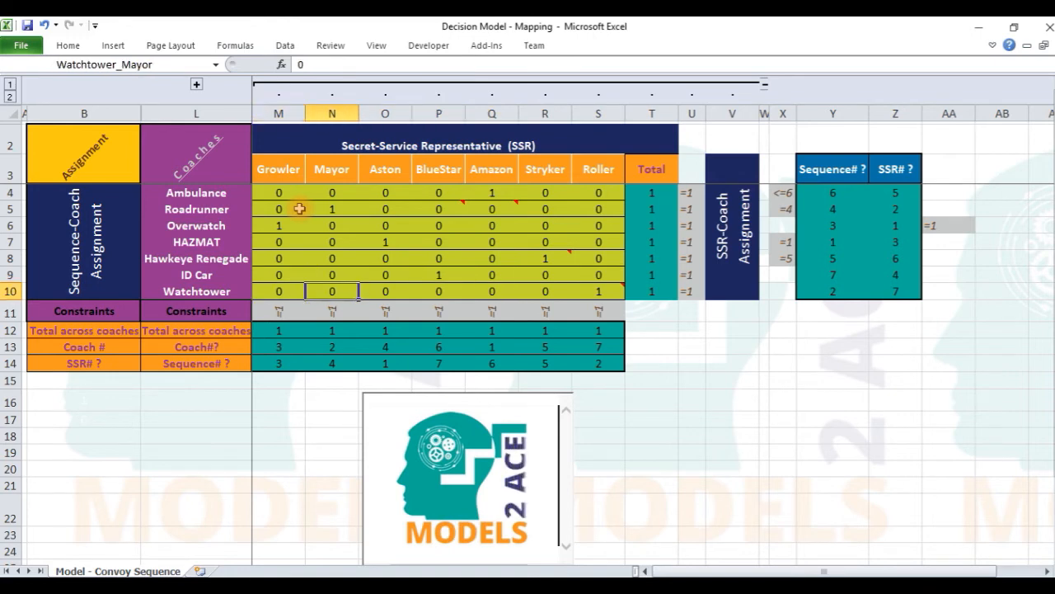
Select the SSR matrix totals T4:T10 and M12:S12 in turn, highlighting the defined name of each range.
{"action": "left_click", "coordinate": [648, 193]}
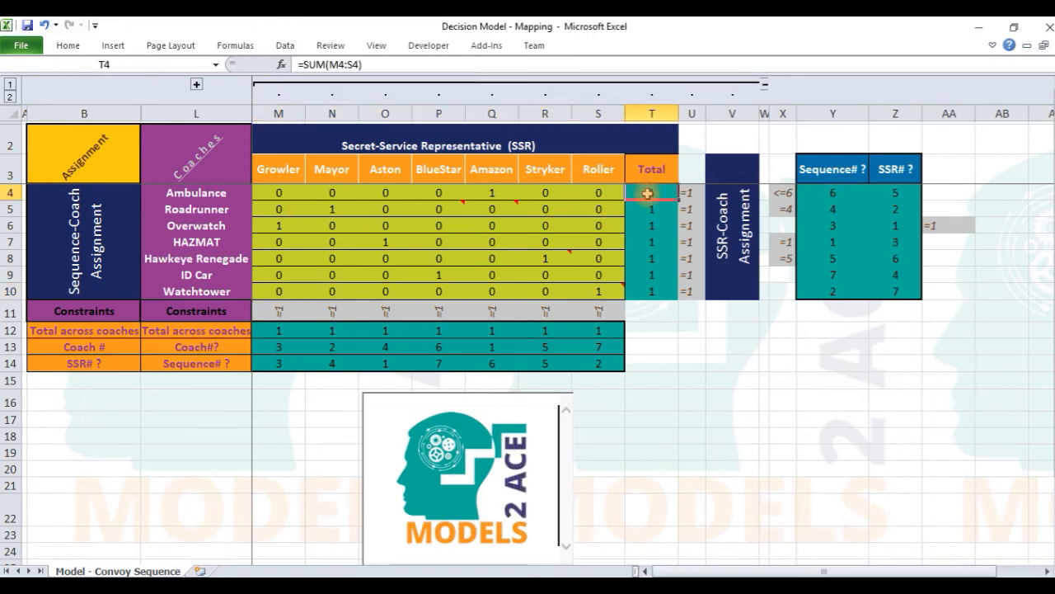
{"action": "left_click", "coordinate": [650, 290], "text": "shift"}
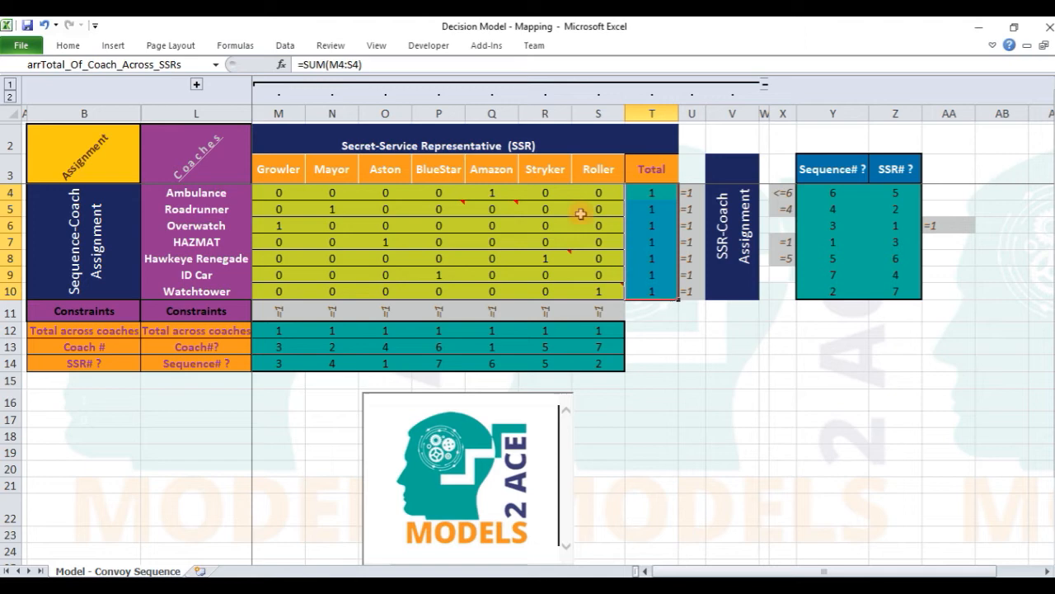
{"action": "left_click", "coordinate": [163, 68]}
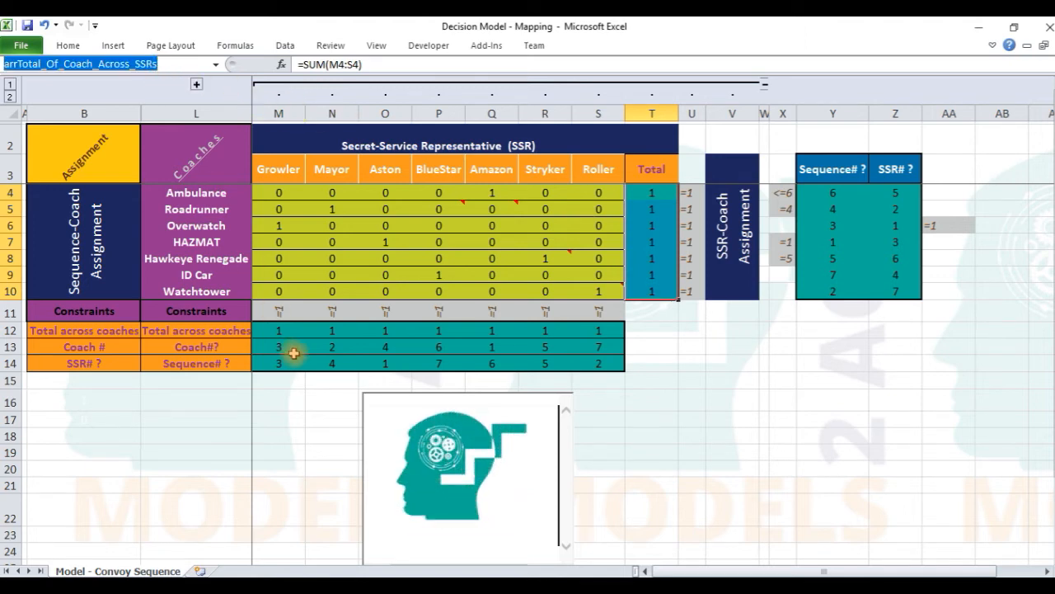
{"action": "left_click", "coordinate": [281, 330]}
{"action": "left_click", "coordinate": [595, 327], "text": "shift"}
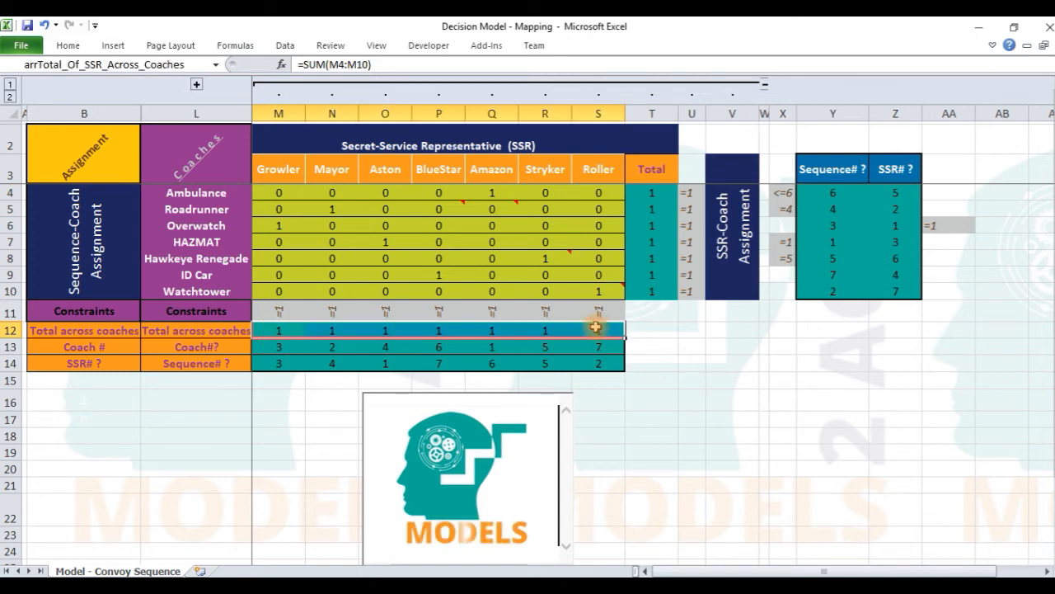
{"action": "left_click", "coordinate": [41, 65]}
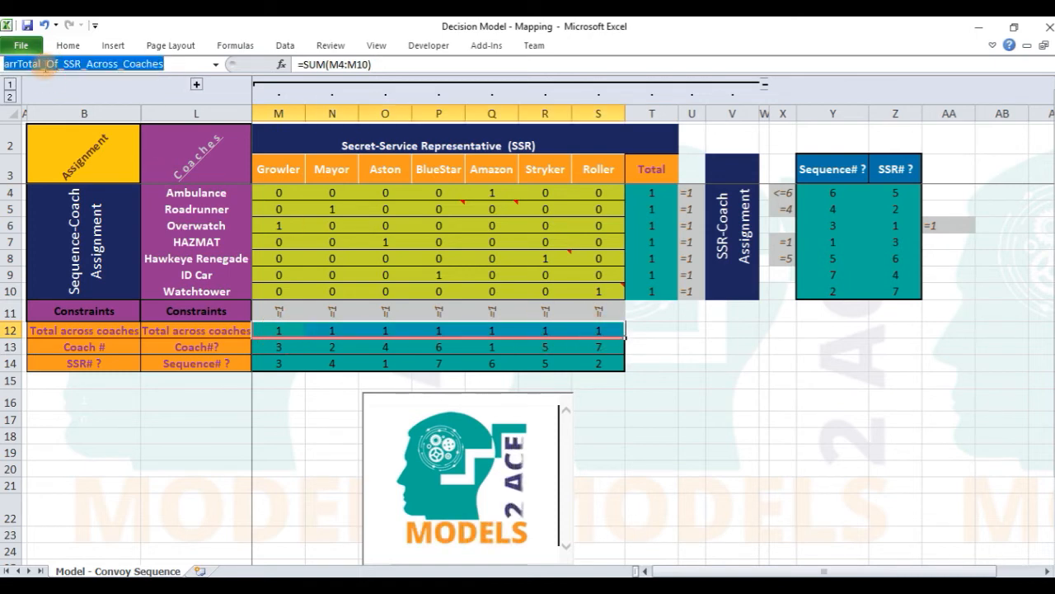
Select the Coach# row M13:S13 and the Sequence# row M14:S14, highlighting the defined name of each range.
{"action": "left_click", "coordinate": [283, 348]}
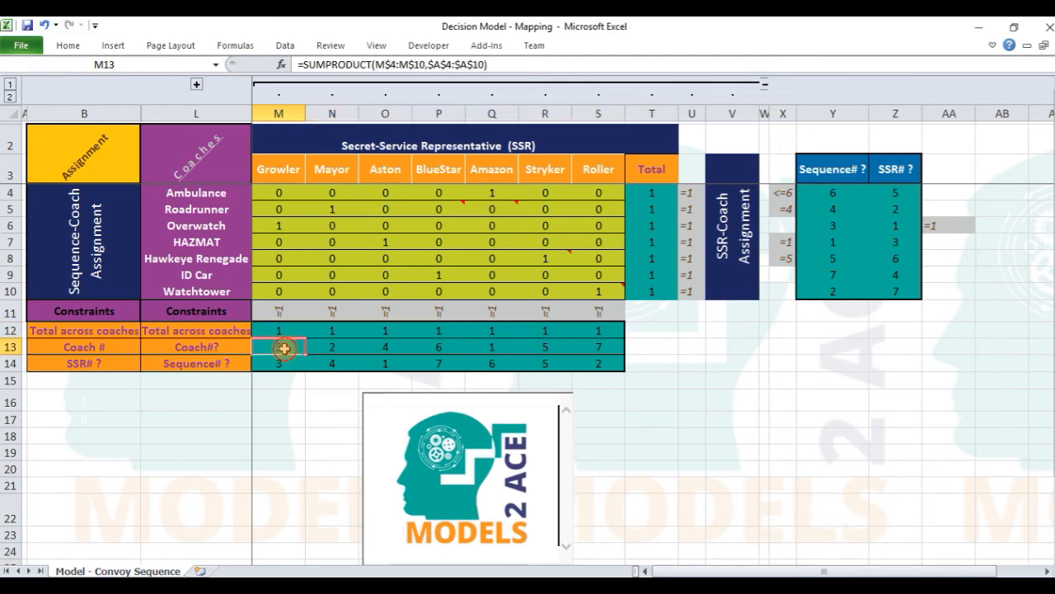
{"action": "left_click", "coordinate": [602, 346], "text": "shift"}
{"action": "left_click", "coordinate": [124, 65]}
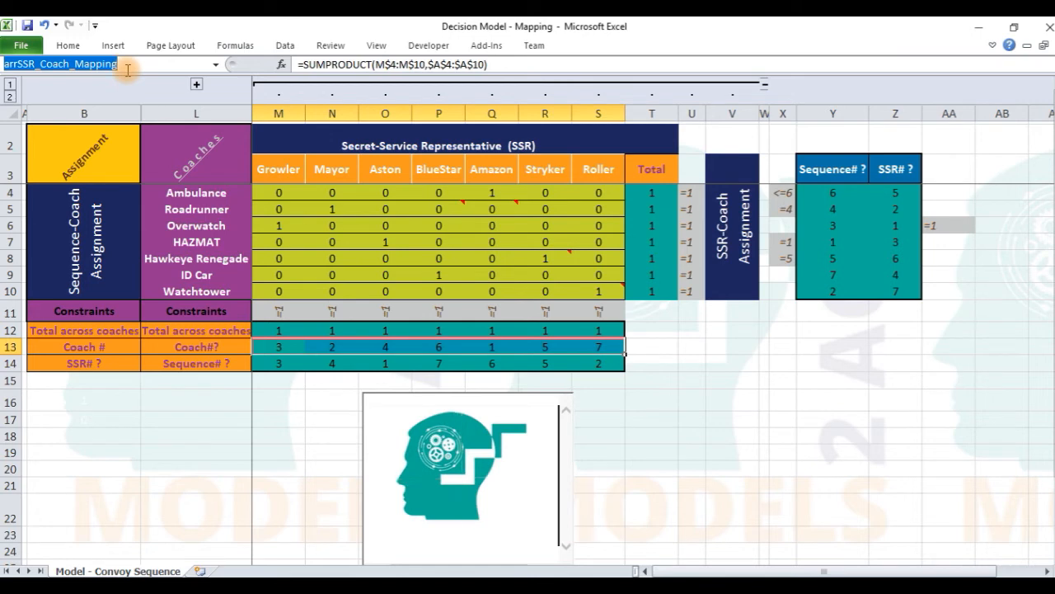
{"action": "left_click", "coordinate": [284, 365]}
{"action": "left_click", "coordinate": [593, 366], "text": "shift"}
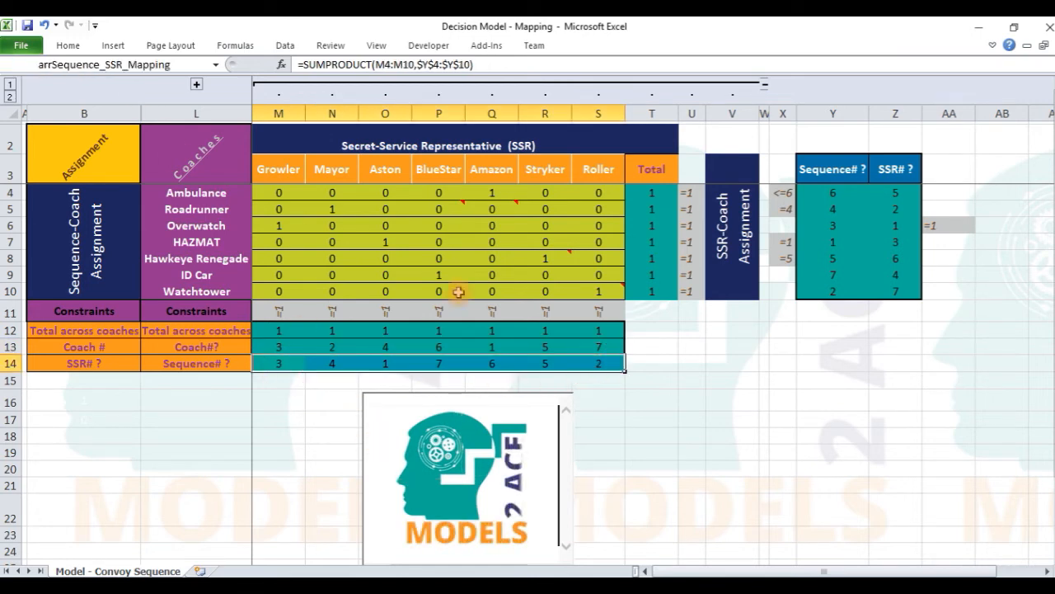
{"action": "left_click", "coordinate": [163, 65]}
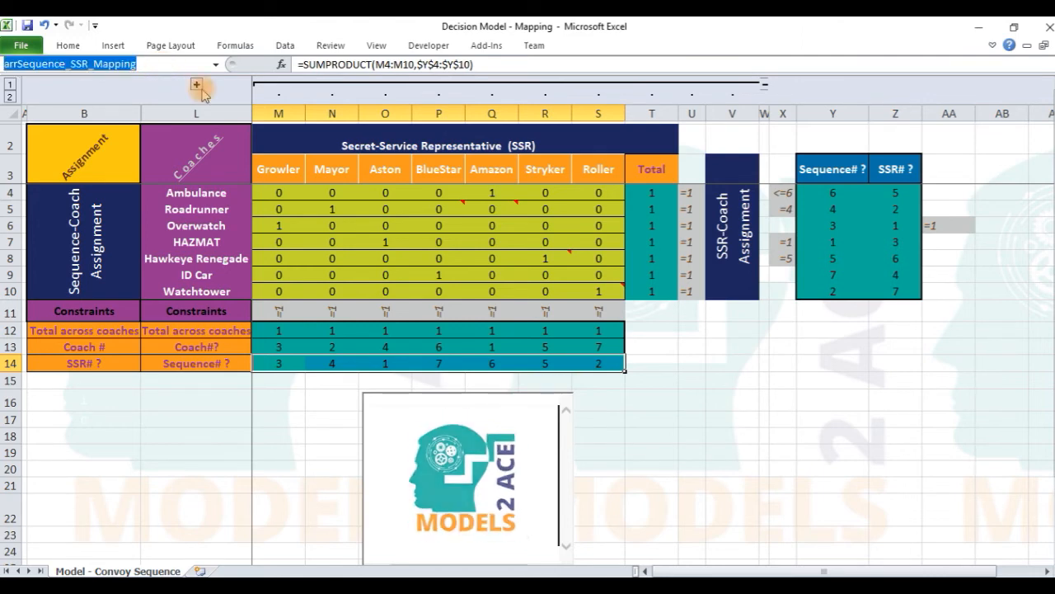
Select the Sequence# column Y4:Y10 and the SSR# column Z4:Z10, highlighting the defined name of each range.
{"action": "left_click", "coordinate": [827, 196]}
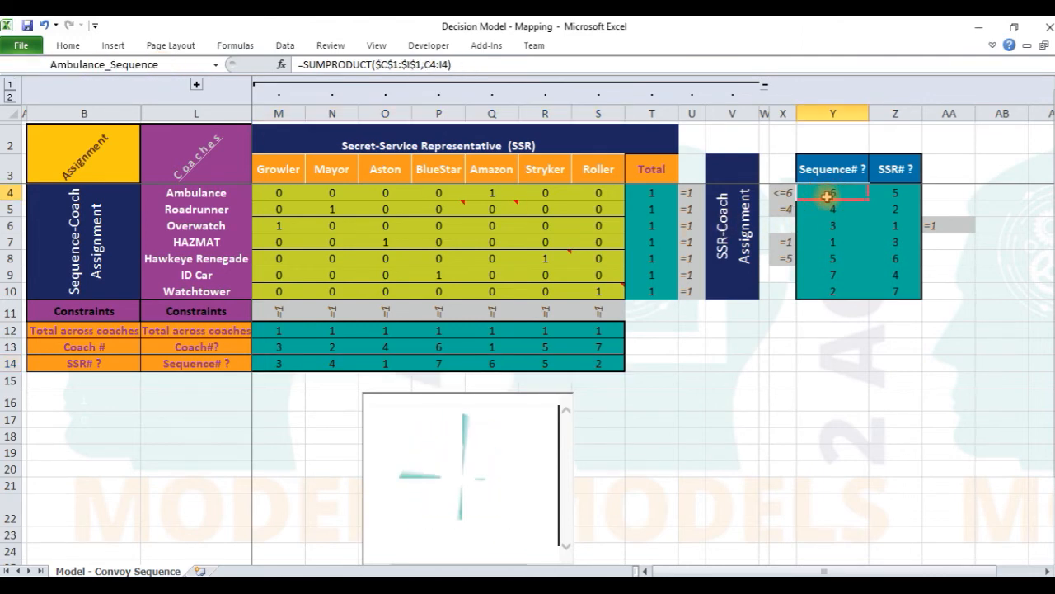
{"action": "left_click_drag", "start_coordinate": [827, 196], "coordinate": [827, 291]}
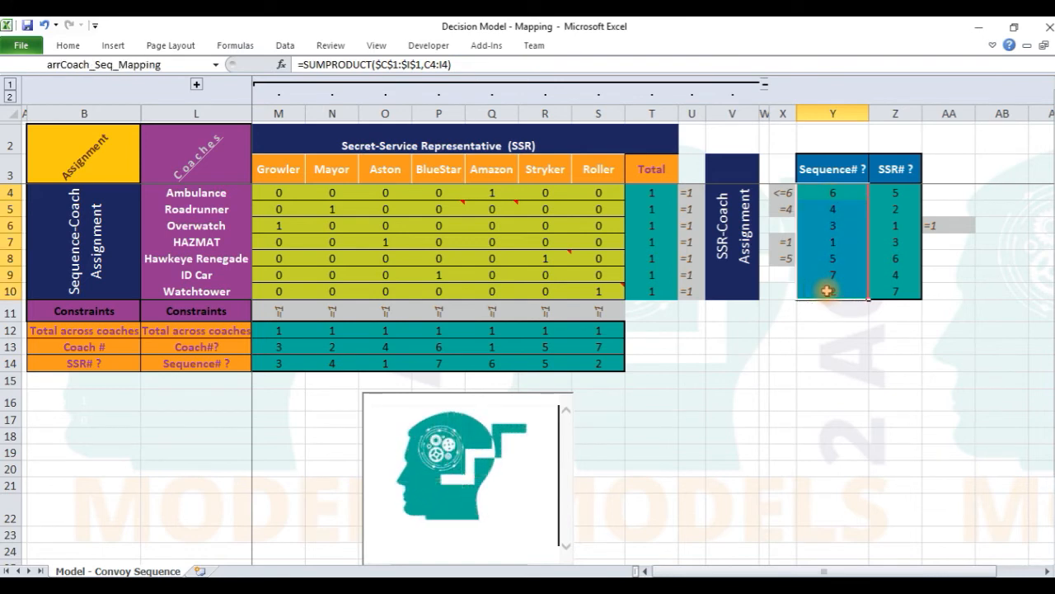
{"action": "left_click", "coordinate": [84, 71]}
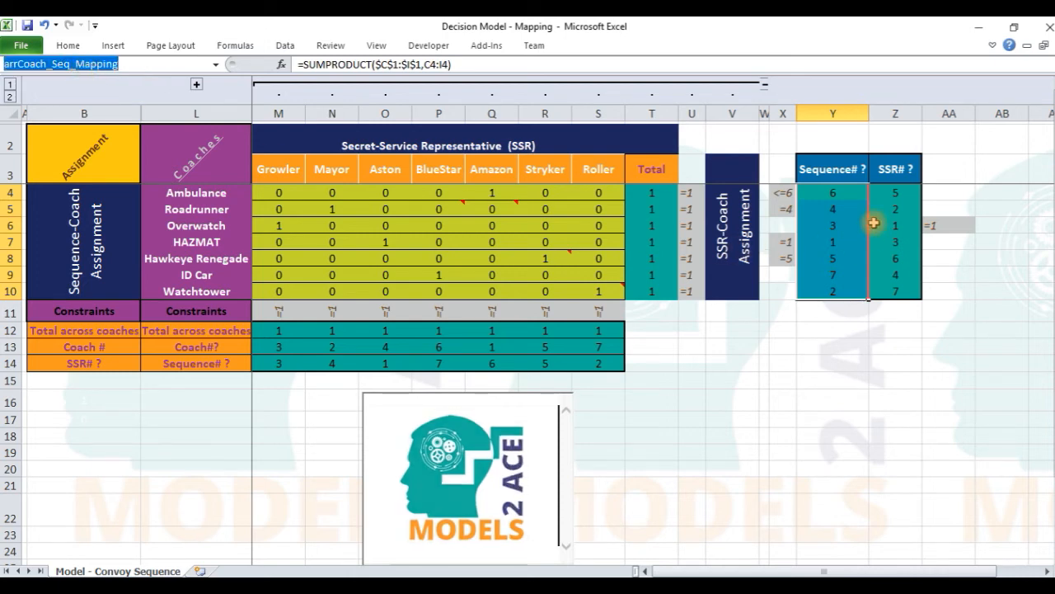
{"action": "left_click", "coordinate": [891, 197]}
{"action": "left_click", "coordinate": [888, 288], "text": "shift"}
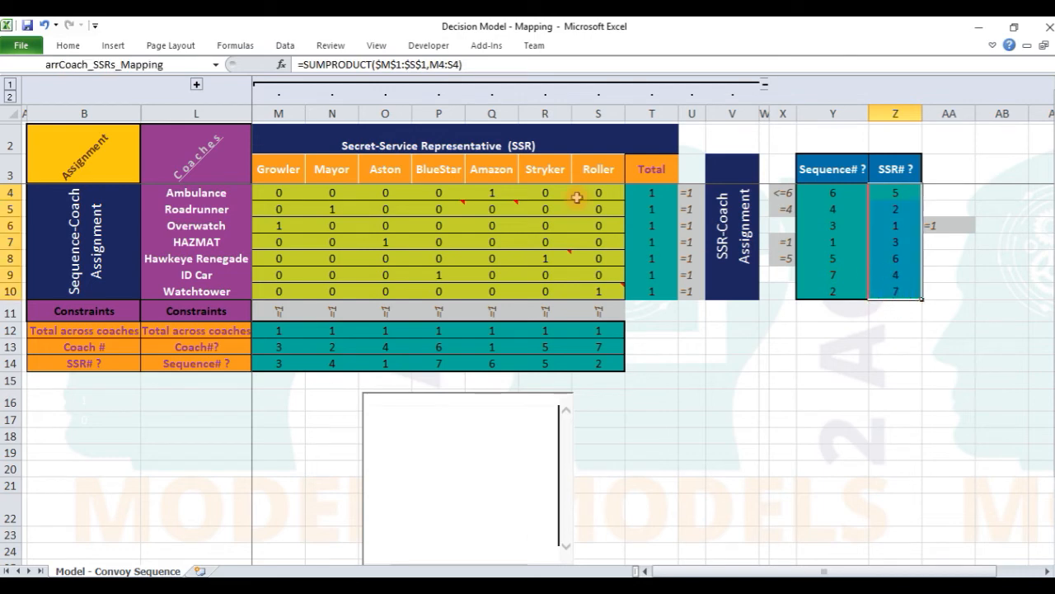
{"action": "left_click", "coordinate": [105, 69]}
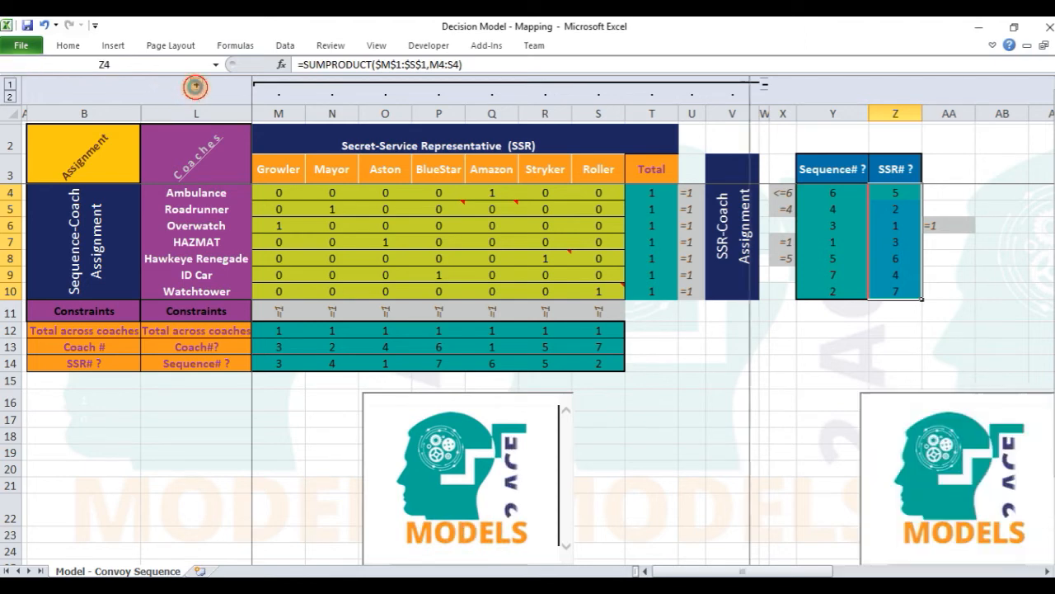
Expand the Coach-Sequence column group and inspect the commented Overwatch cells D6 and H6.
{"action": "left_click", "coordinate": [197, 86]}
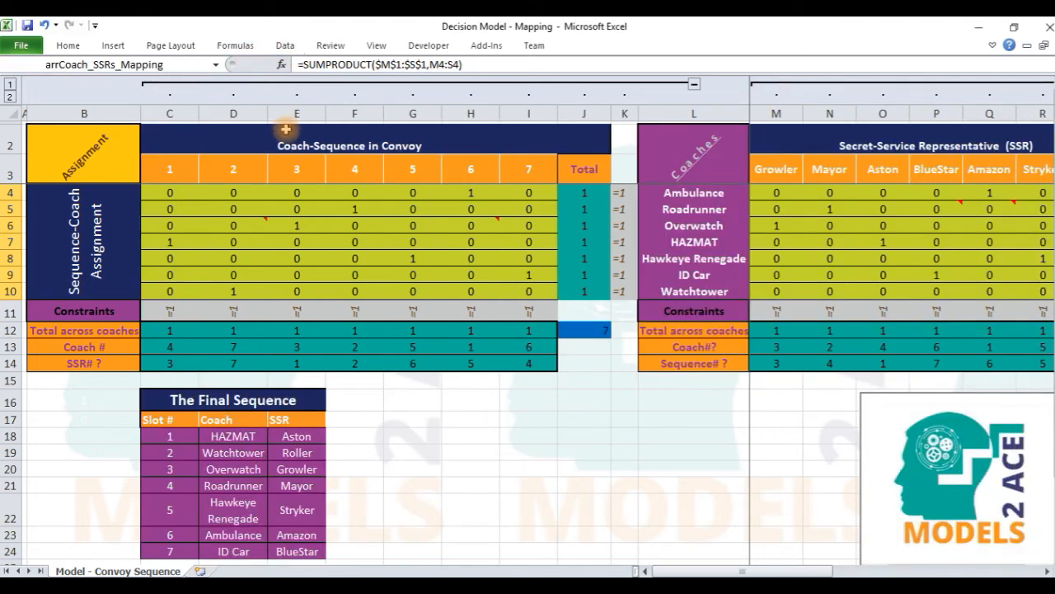
{"action": "left_click", "coordinate": [259, 223]}
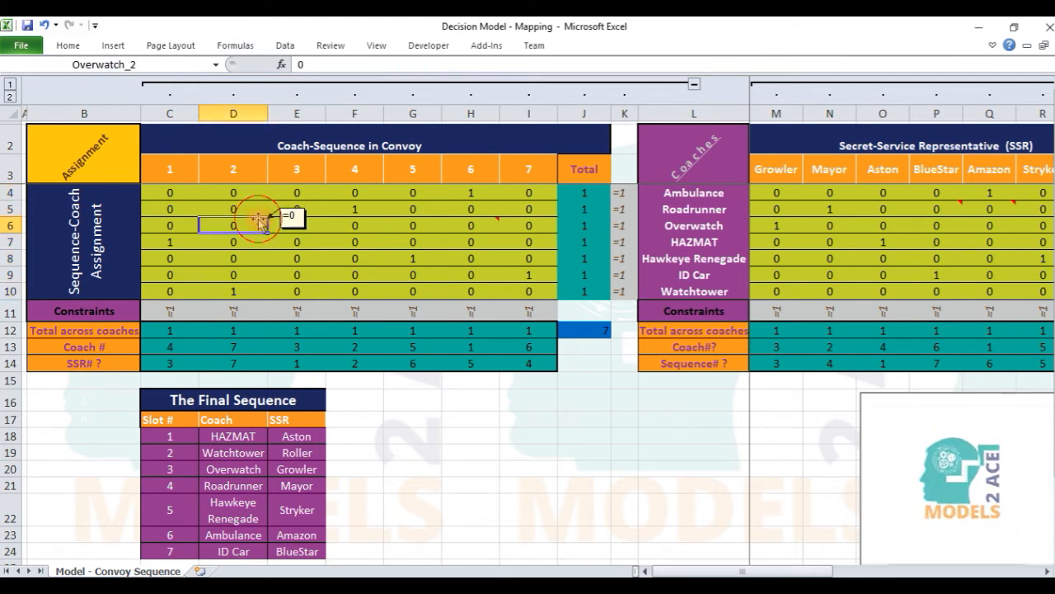
{"action": "left_click", "coordinate": [484, 227]}
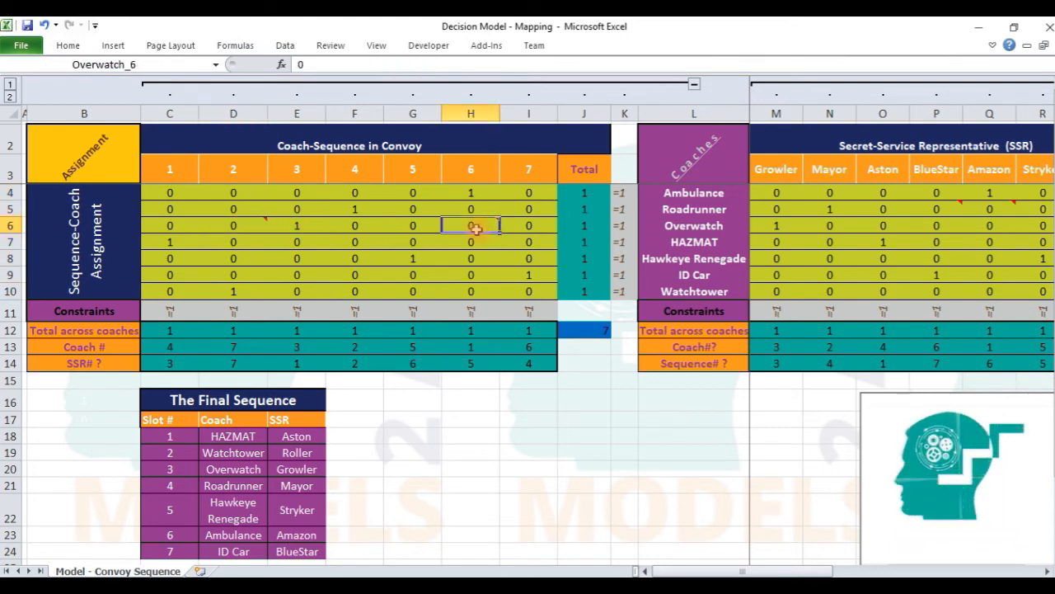
Inspect the commented SSR matrix cells for Roadrunner P5 and Q5, Hawkeye Renegade R8 and Watchtower S10.
{"action": "left_click", "coordinate": [948, 209]}
{"action": "left_click", "coordinate": [989, 208]}
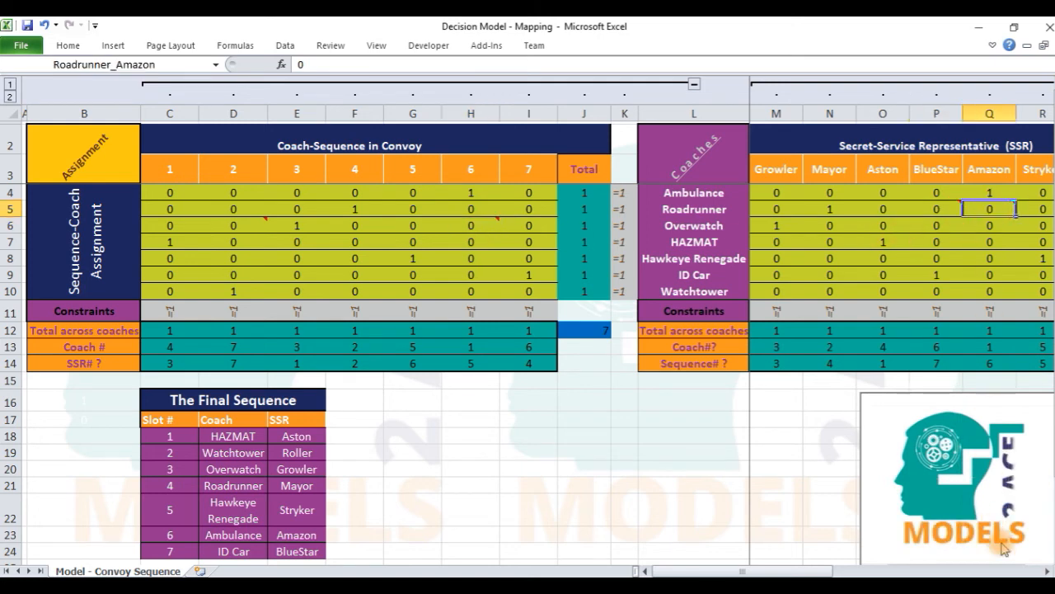
{"action": "left_click", "coordinate": [1048, 570]}
{"action": "left_click", "coordinate": [1048, 571]}
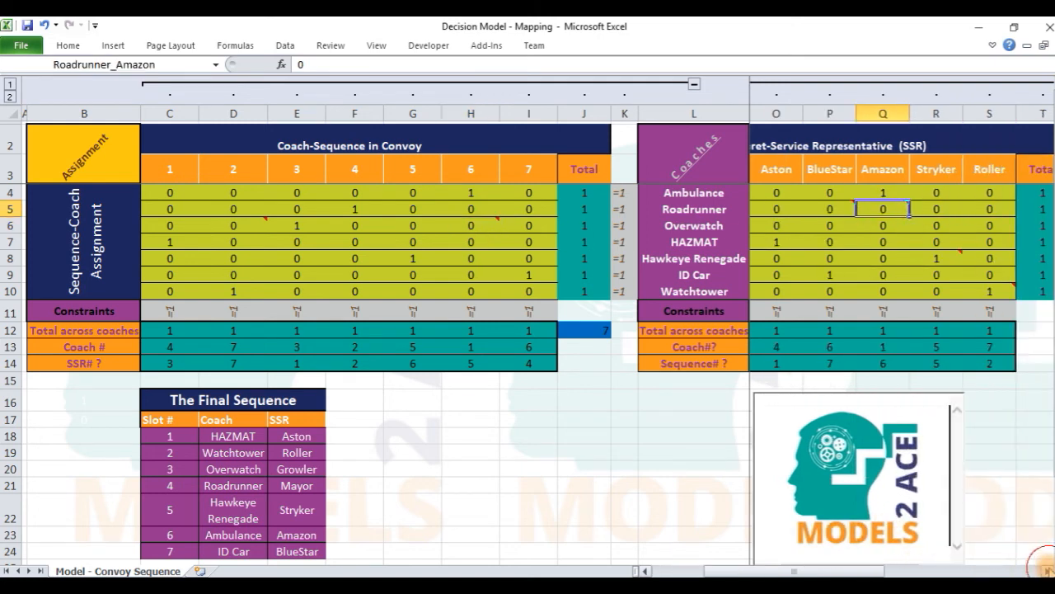
{"action": "left_click", "coordinate": [948, 256]}
{"action": "left_click", "coordinate": [997, 293]}
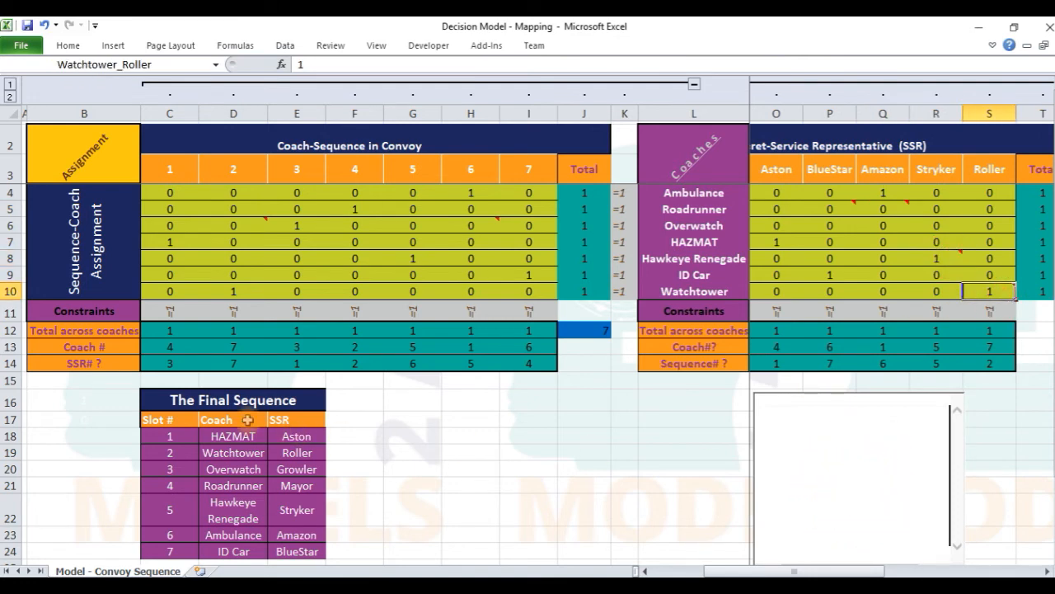
Set the font color of the hidden values in cells B16:B17 to dark blue.
{"action": "left_click", "coordinate": [86, 400]}
{"action": "left_click", "coordinate": [84, 113]}
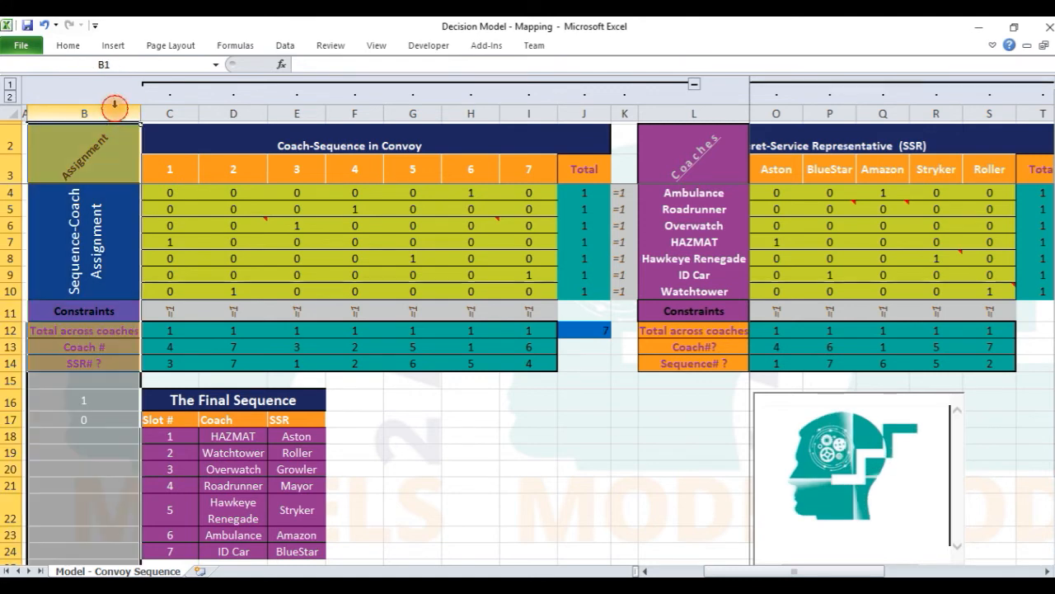
{"action": "left_click_drag", "start_coordinate": [83, 407], "coordinate": [95, 408]}
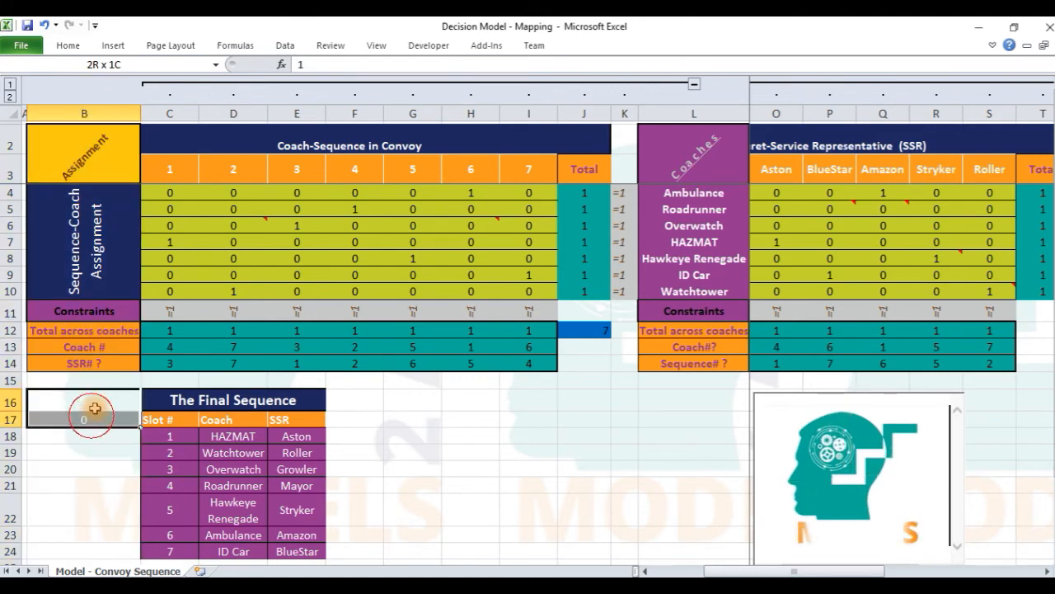
{"action": "left_click", "coordinate": [68, 51]}
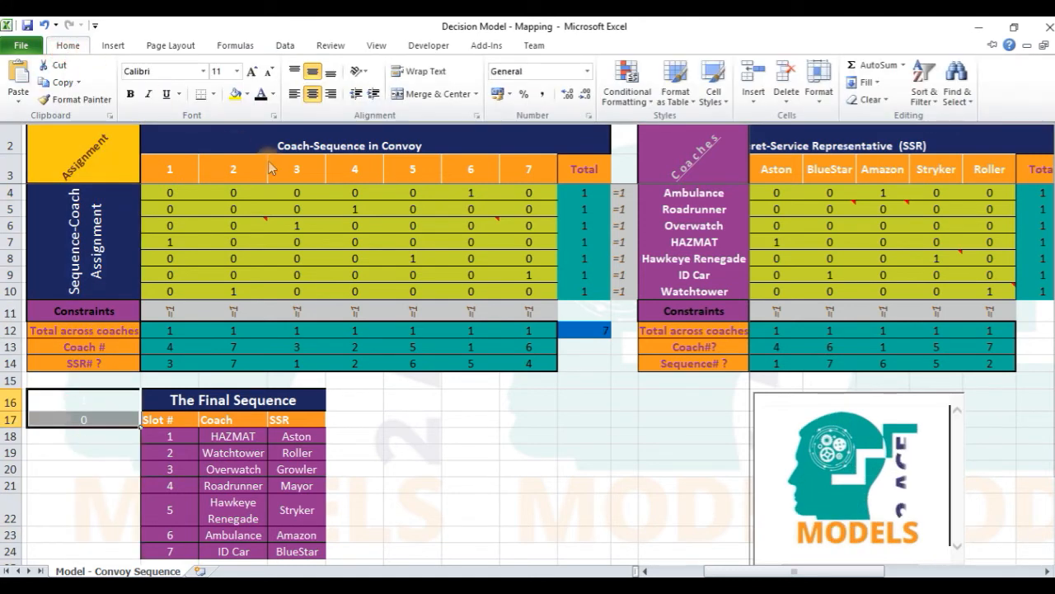
{"action": "left_click", "coordinate": [274, 95]}
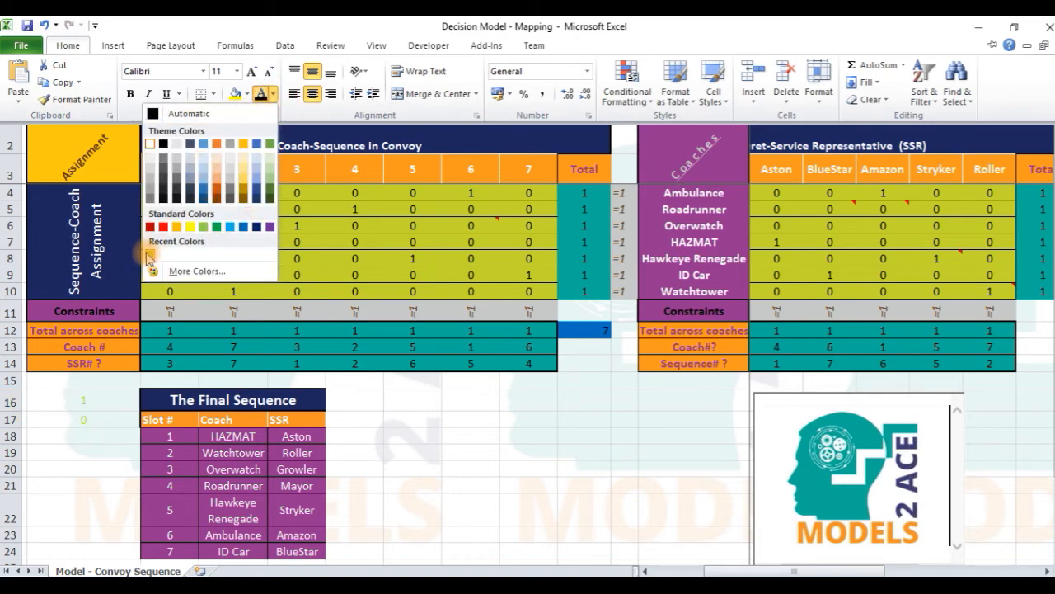
{"action": "left_click", "coordinate": [258, 226]}
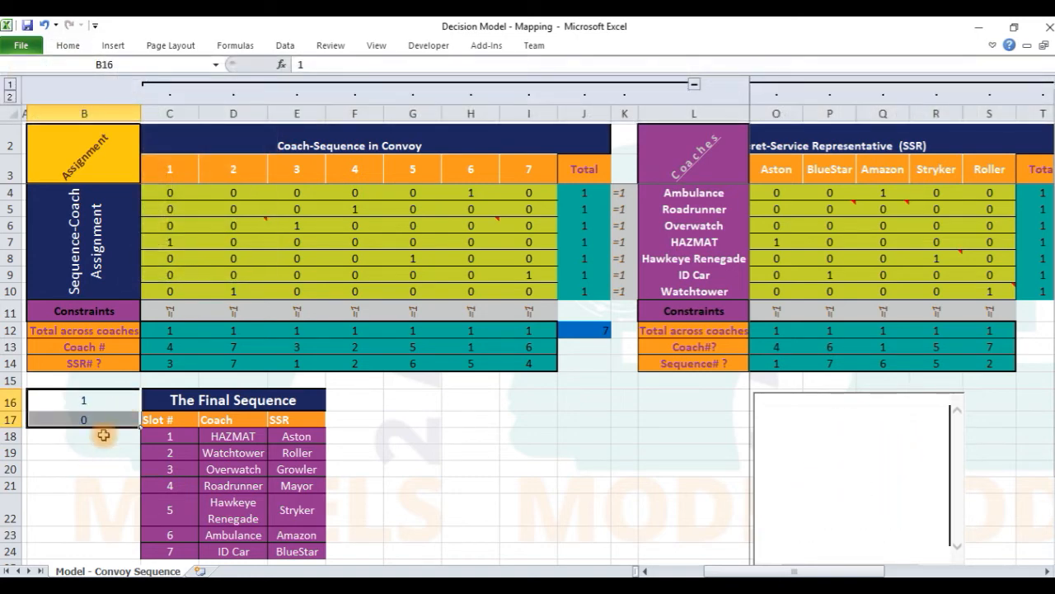
Select cell B16 and highlight its defined name.
{"action": "left_click", "coordinate": [97, 402]}
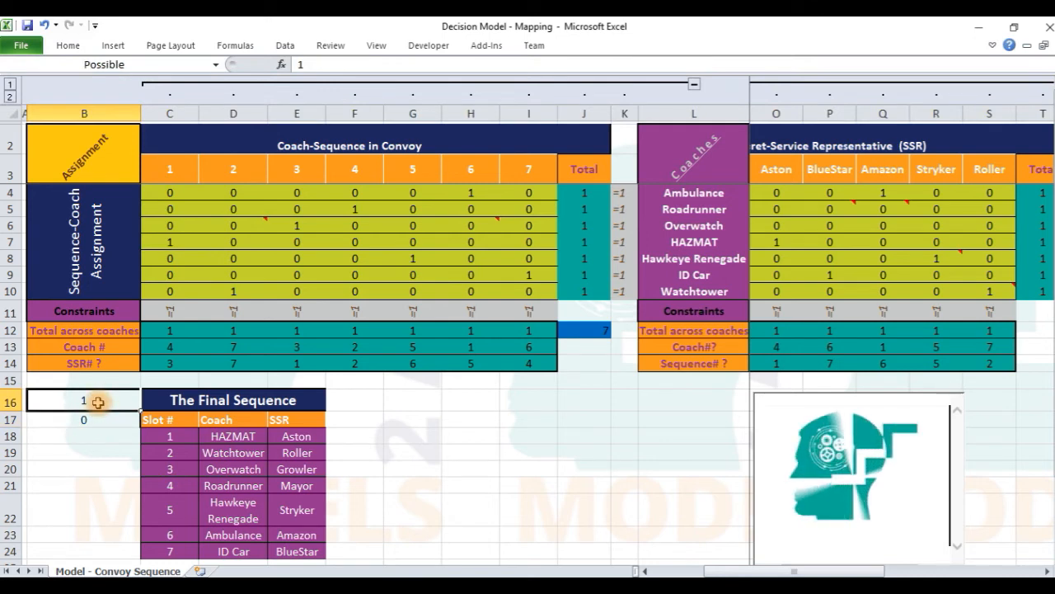
{"action": "left_click", "coordinate": [101, 65]}
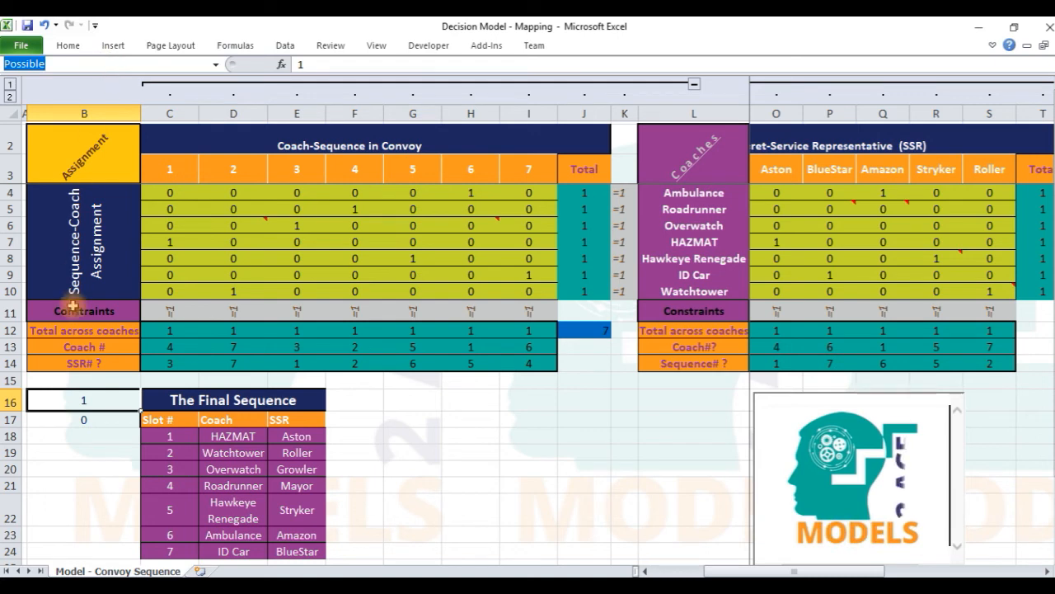
Highlight the defined name of cell B17 and undo the dark blue font color of cells B16:B17.
{"action": "left_click", "coordinate": [85, 419]}
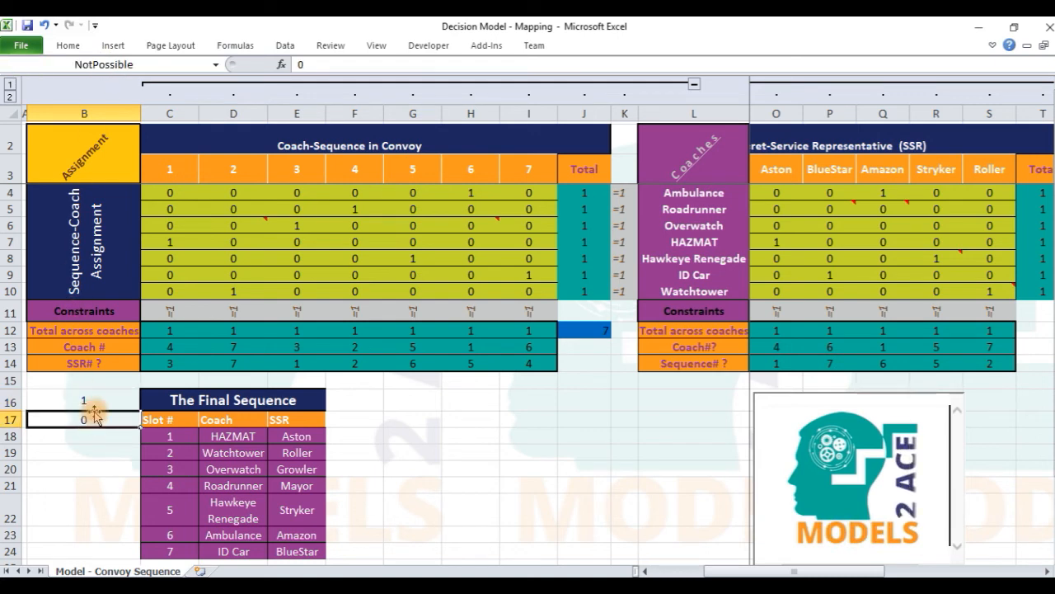
{"action": "left_click", "coordinate": [91, 65]}
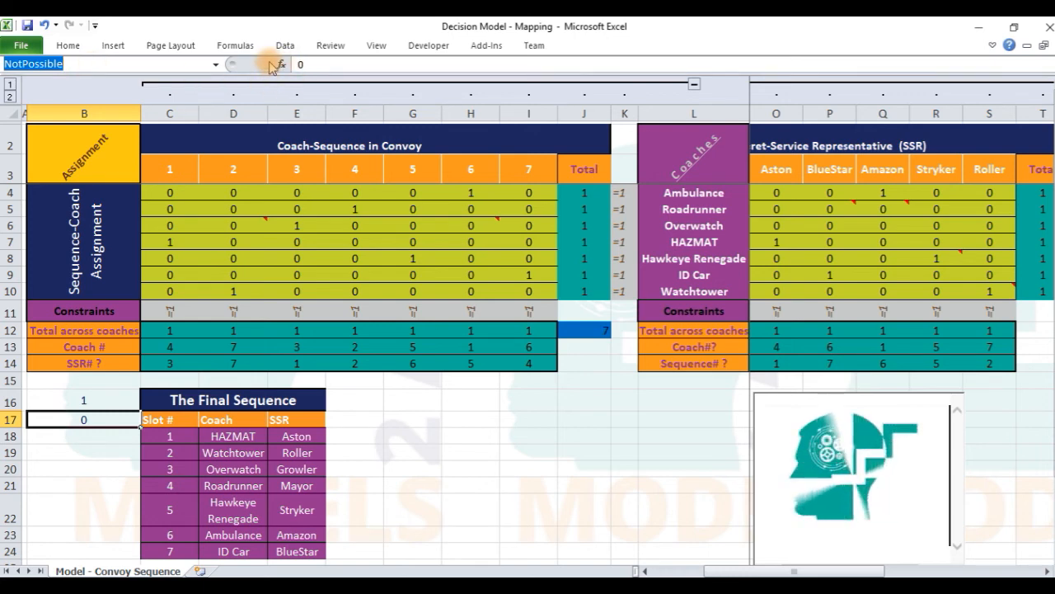
{"action": "key", "text": "Escape"}
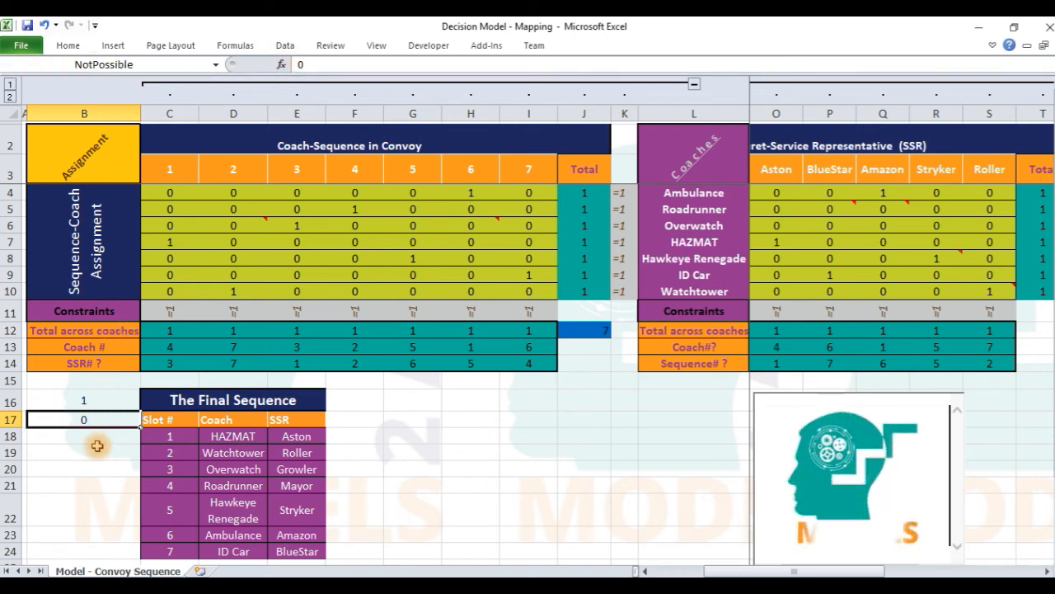
{"action": "left_click_drag", "start_coordinate": [83, 400], "coordinate": [83, 420]}
Open the Solver parameters and examine the Ambulance_Sequence, HAZMAT_Sequence and HawkeyeR_Sequence constraints.
{"action": "left_click", "coordinate": [278, 45]}
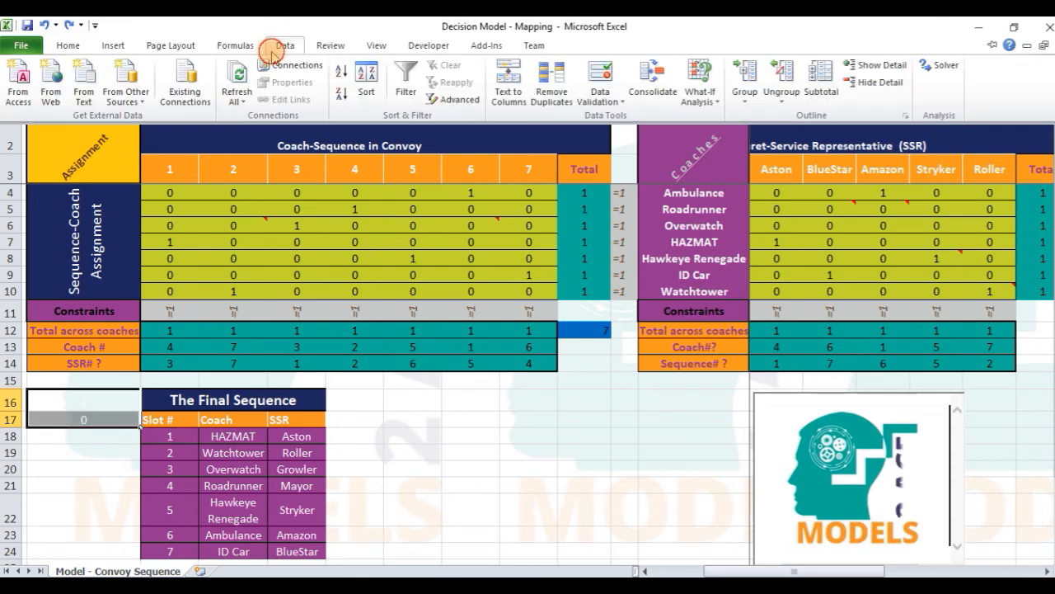
{"action": "left_click", "coordinate": [940, 64]}
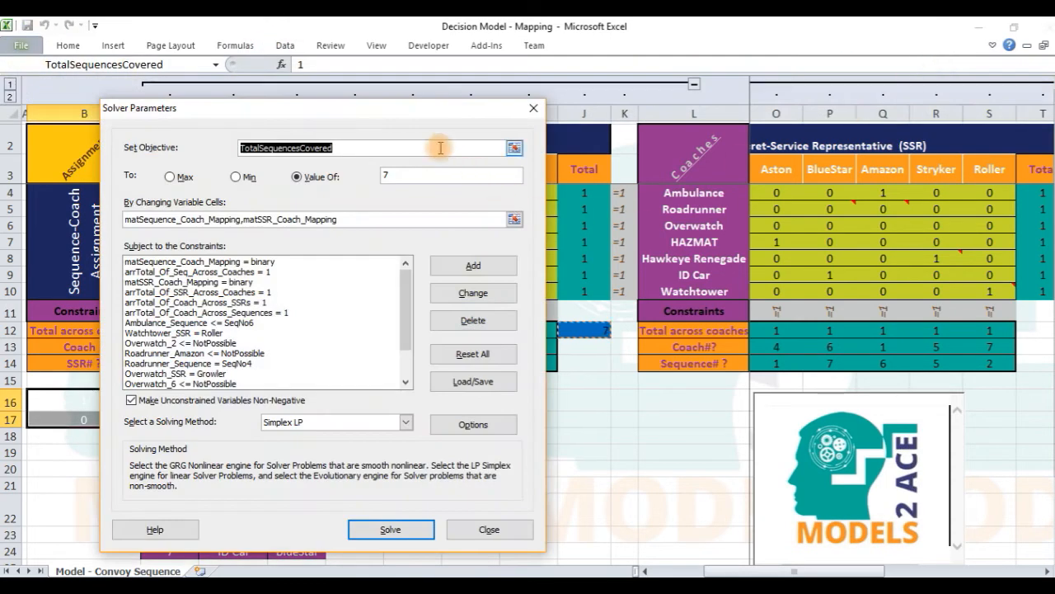
{"action": "left_click_drag", "start_coordinate": [402, 120], "coordinate": [447, 109]}
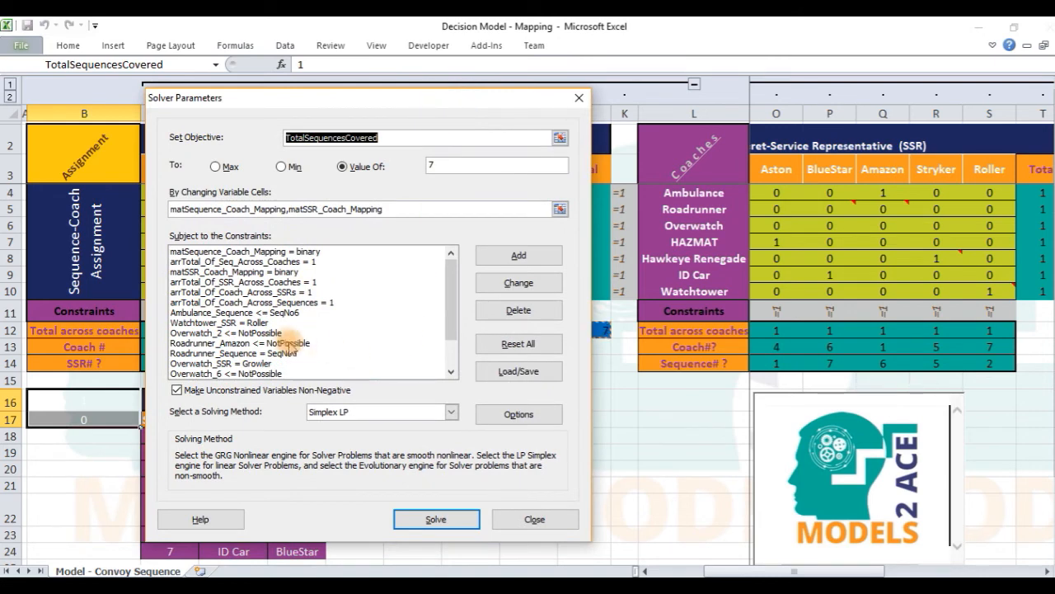
{"action": "left_click", "coordinate": [255, 313]}
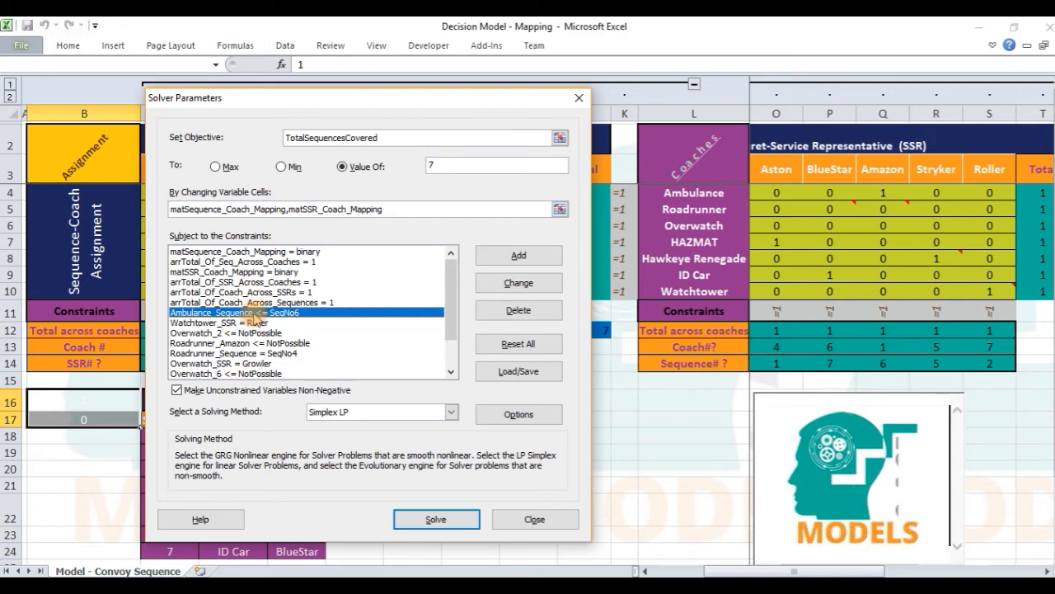
{"action": "scroll", "coordinate": [256, 317], "scroll_direction": "down", "scroll_amount": 1}
{"action": "left_click", "coordinate": [221, 374]}
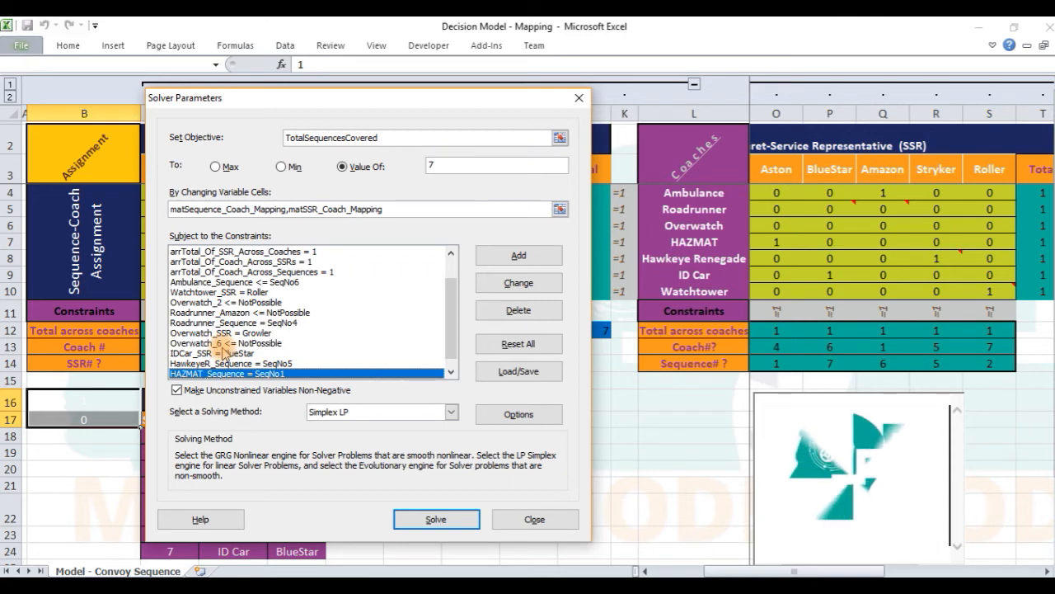
{"action": "left_click", "coordinate": [222, 363]}
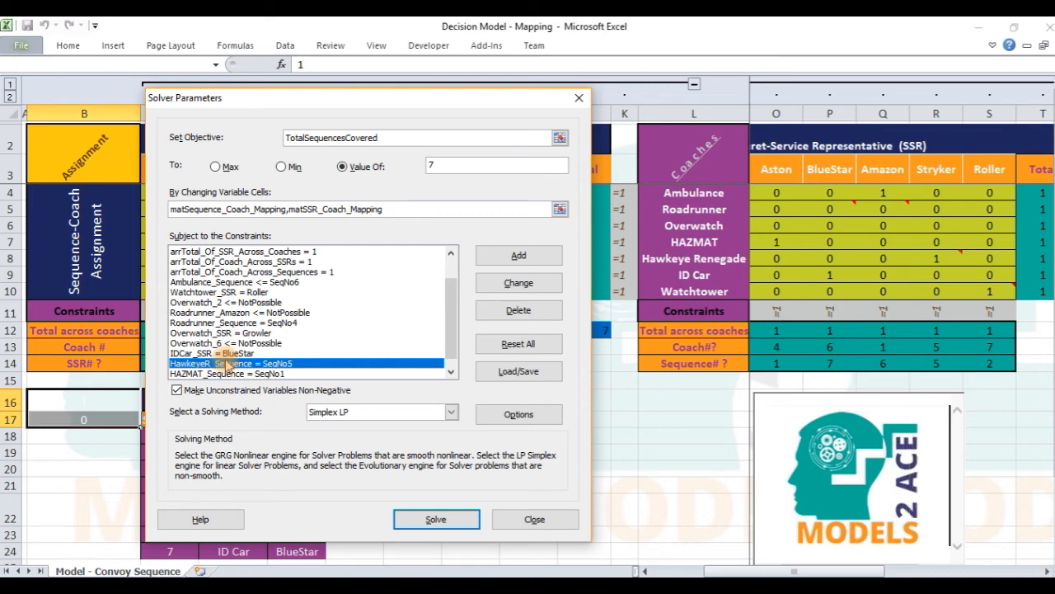
Compare the HawkeyeR_Sequence = SeqNo5 constraint with HawkeyeR_Stryker >= Possible in the Solver constraint list.
{"action": "scroll", "coordinate": [224, 339], "scroll_direction": "up", "scroll_amount": 1}
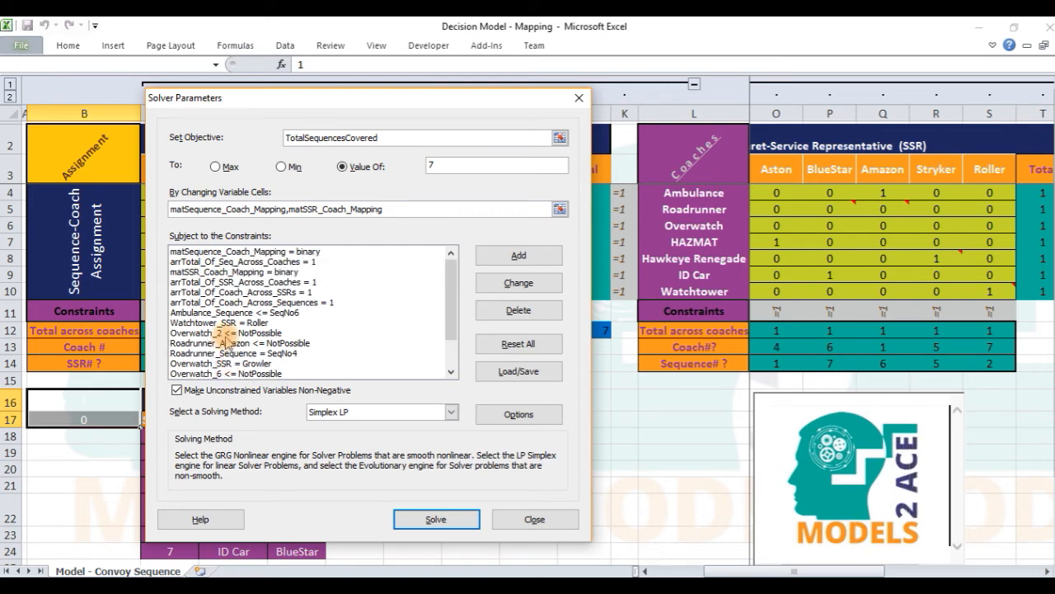
{"action": "scroll", "coordinate": [225, 340], "scroll_direction": "down", "scroll_amount": 2}
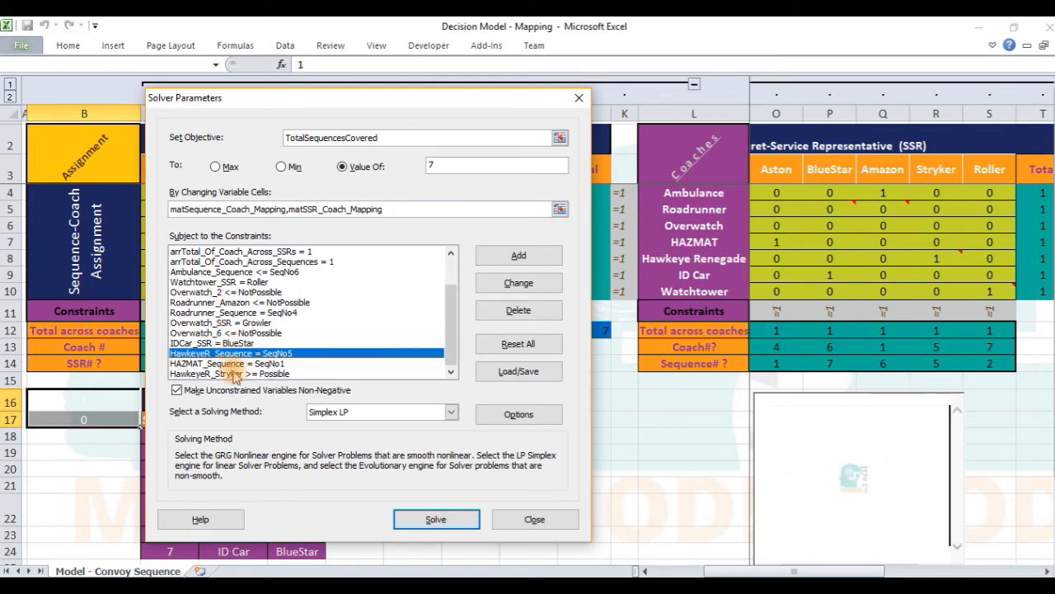
{"action": "left_click", "coordinate": [237, 373]}
{"action": "left_click", "coordinate": [229, 354]}
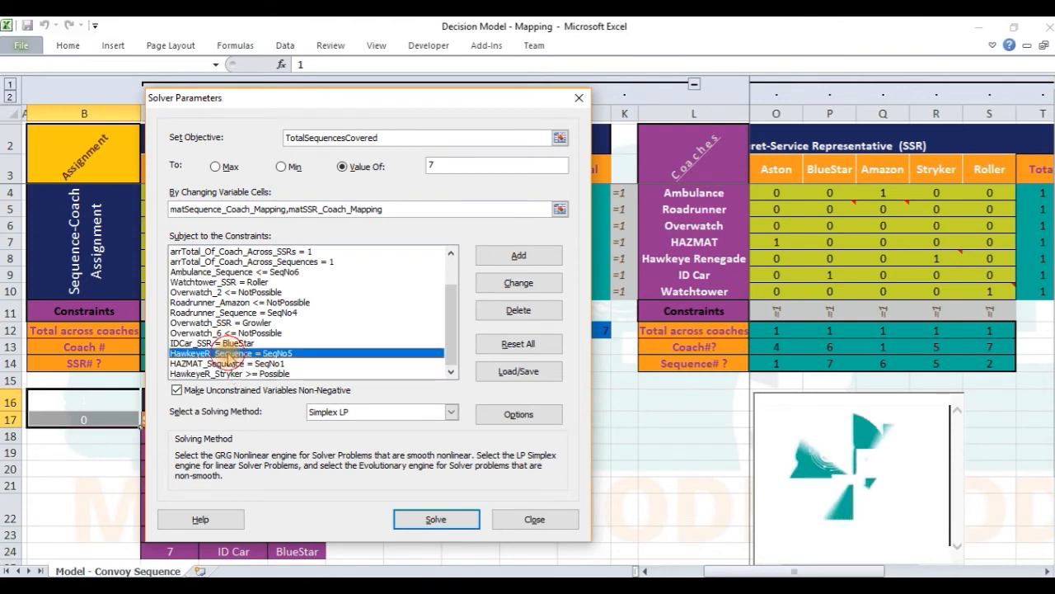
{"action": "left_click", "coordinate": [229, 373]}
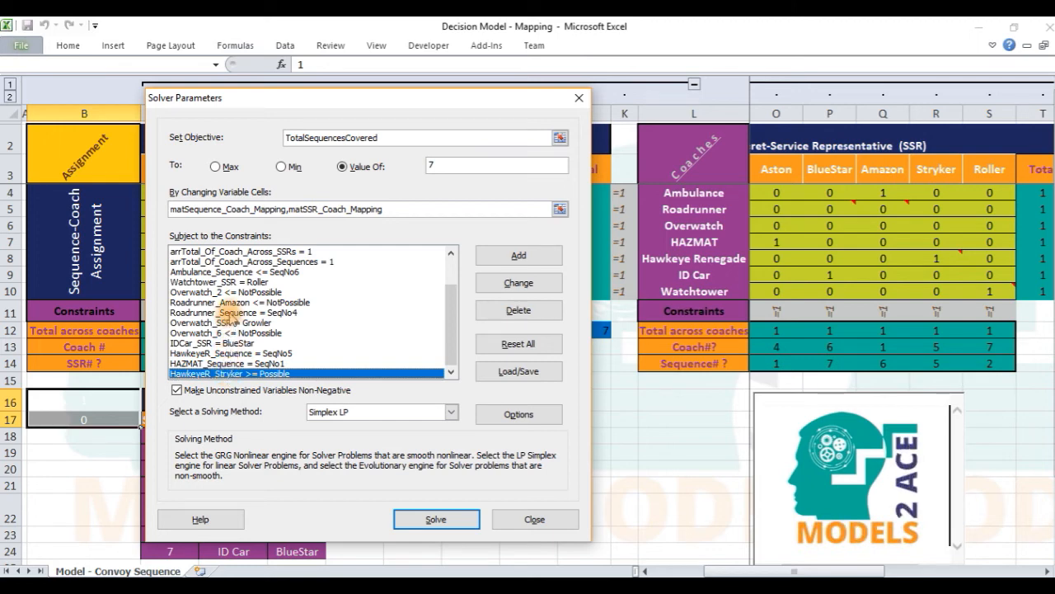
Examine the Solver constraints for IDCar_SSR, the Overwatch coach, the Roadrunner coach and Watchtower_SSR.
{"action": "left_click", "coordinate": [201, 343]}
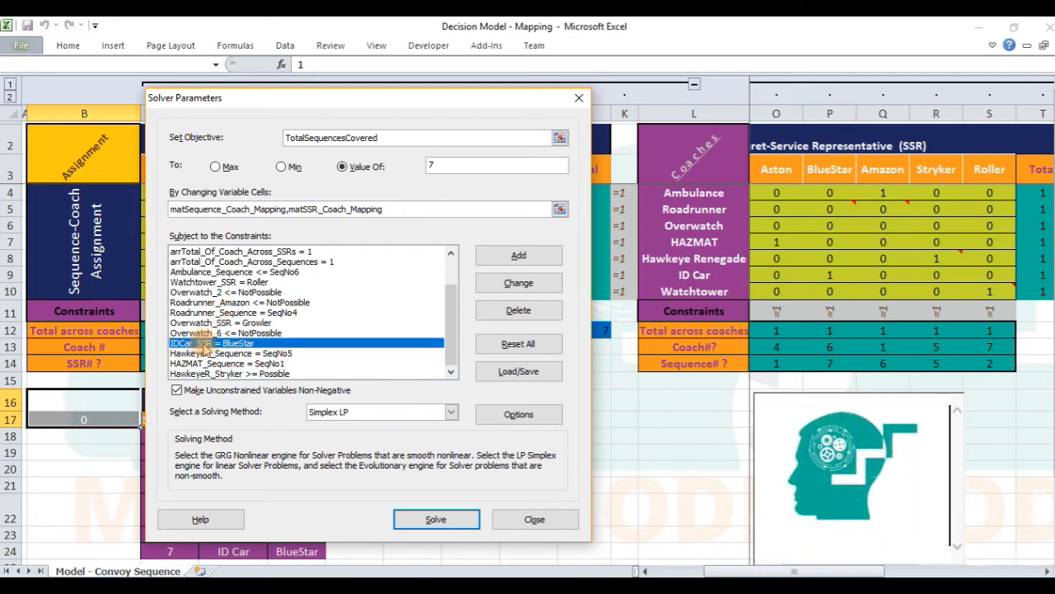
{"action": "left_click", "coordinate": [220, 292]}
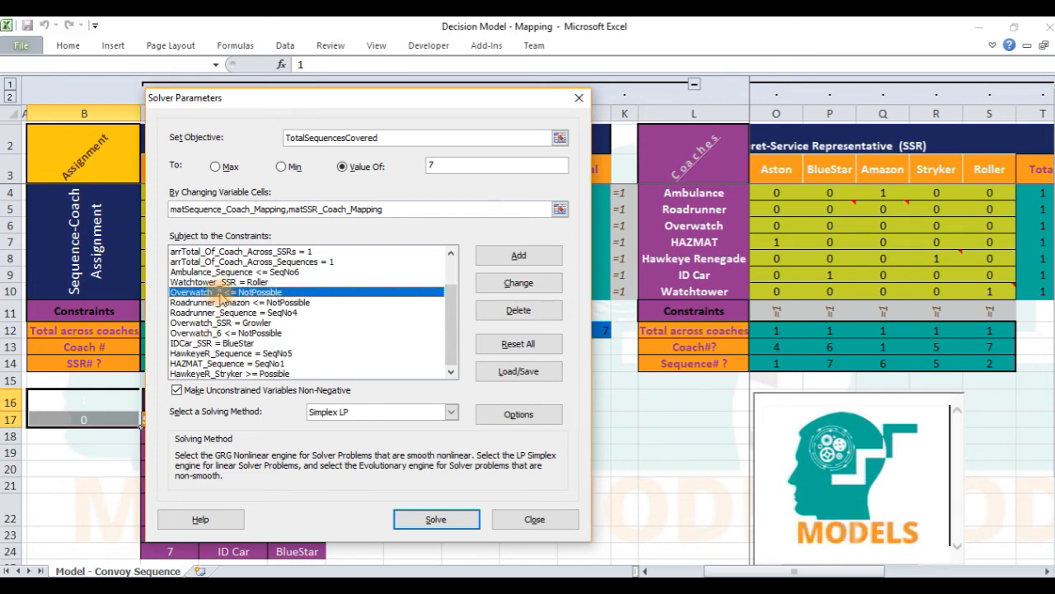
{"action": "left_click", "coordinate": [224, 334]}
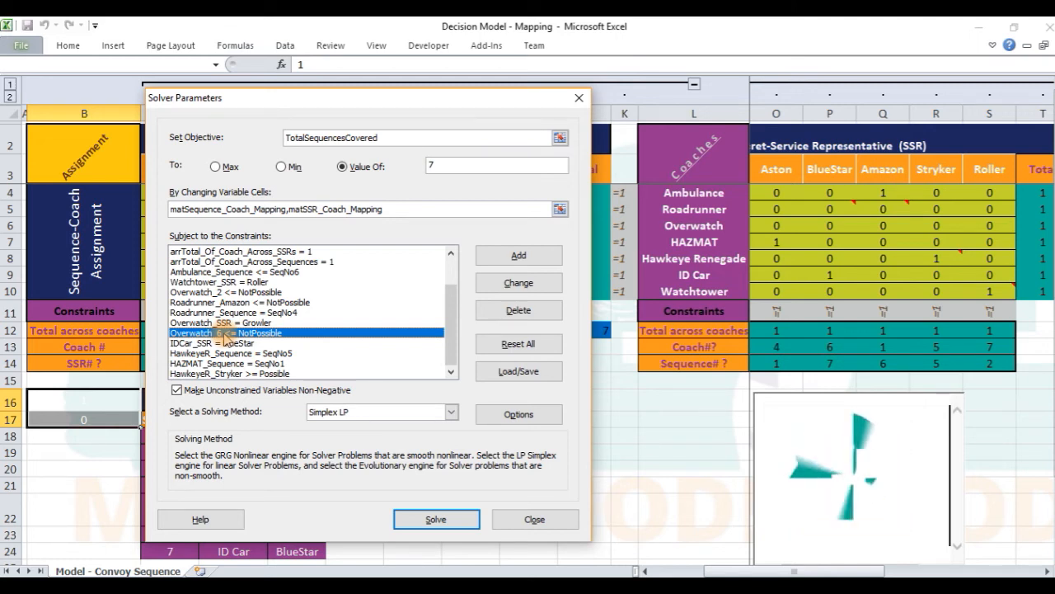
{"action": "left_click", "coordinate": [223, 322]}
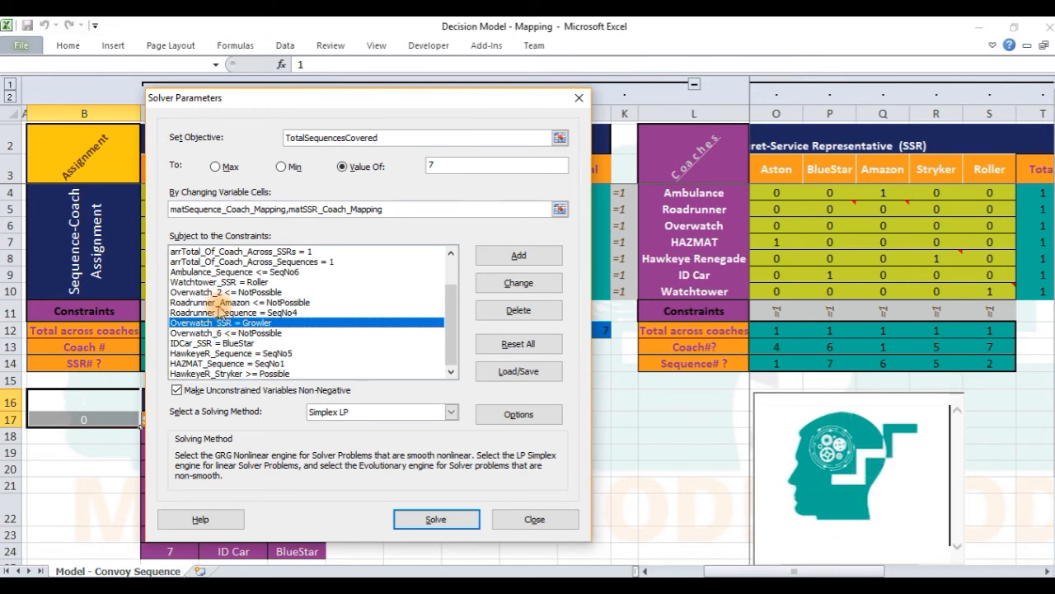
{"action": "left_click", "coordinate": [219, 312]}
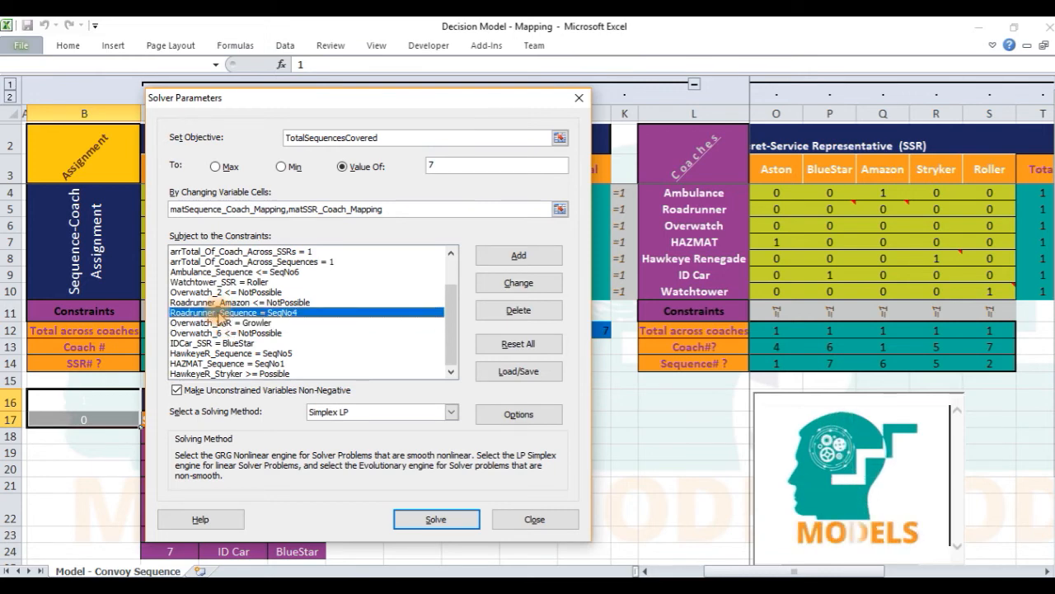
{"action": "left_click", "coordinate": [223, 303]}
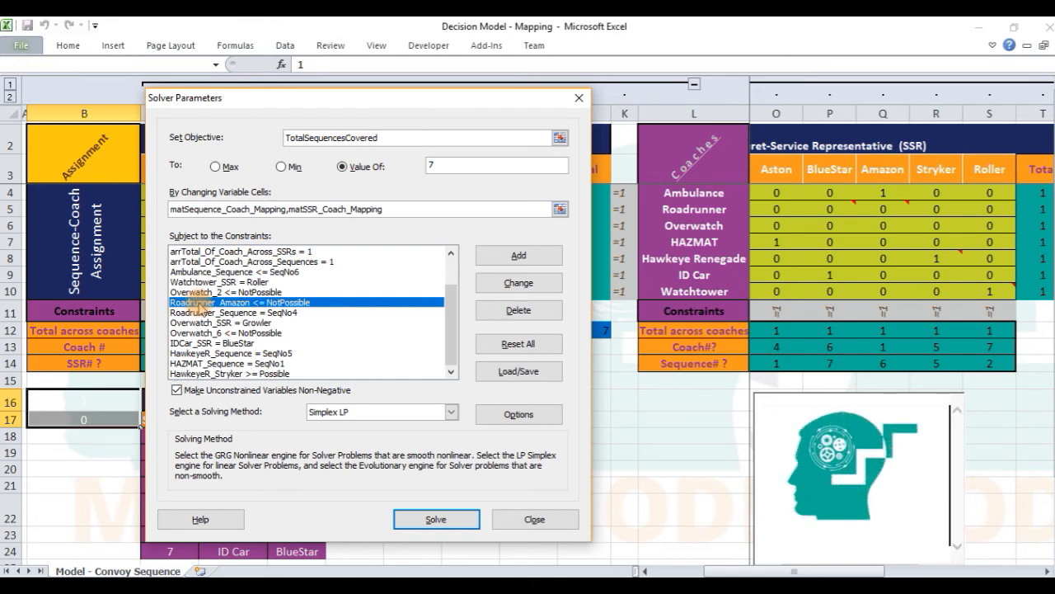
{"action": "left_click", "coordinate": [202, 282]}
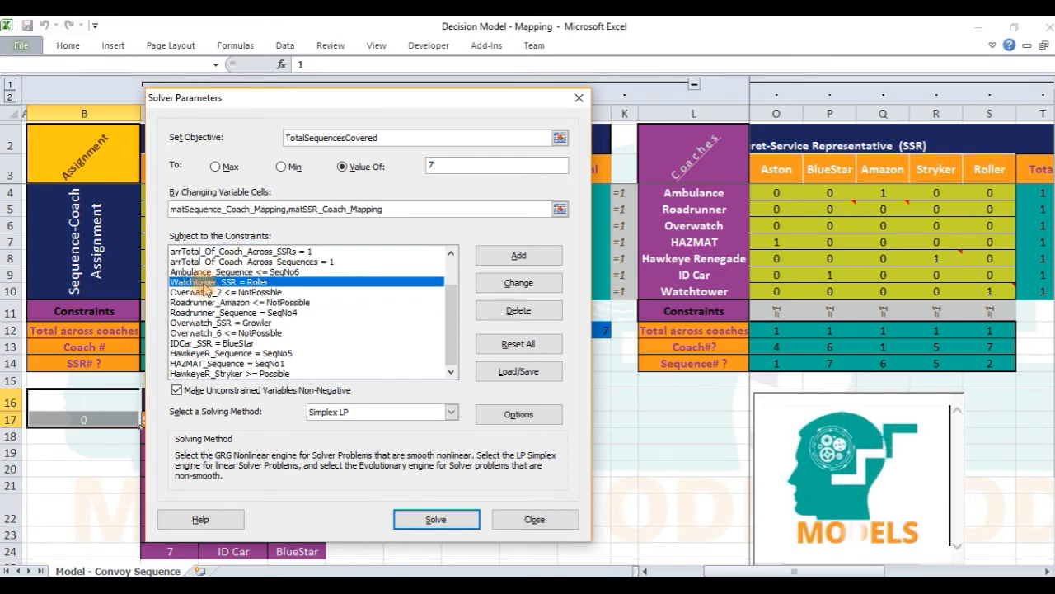
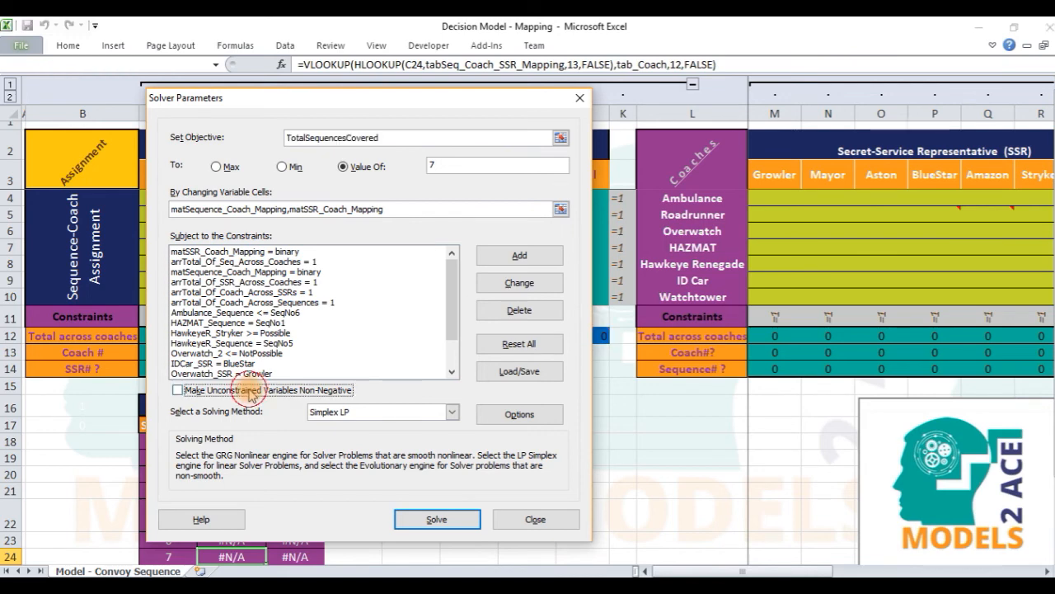
Solve the model with Simplex LP and non-negative unconstrained variables, and keep the Solver solution.
{"action": "left_click", "coordinate": [315, 412]}
{"action": "left_click", "coordinate": [322, 417]}
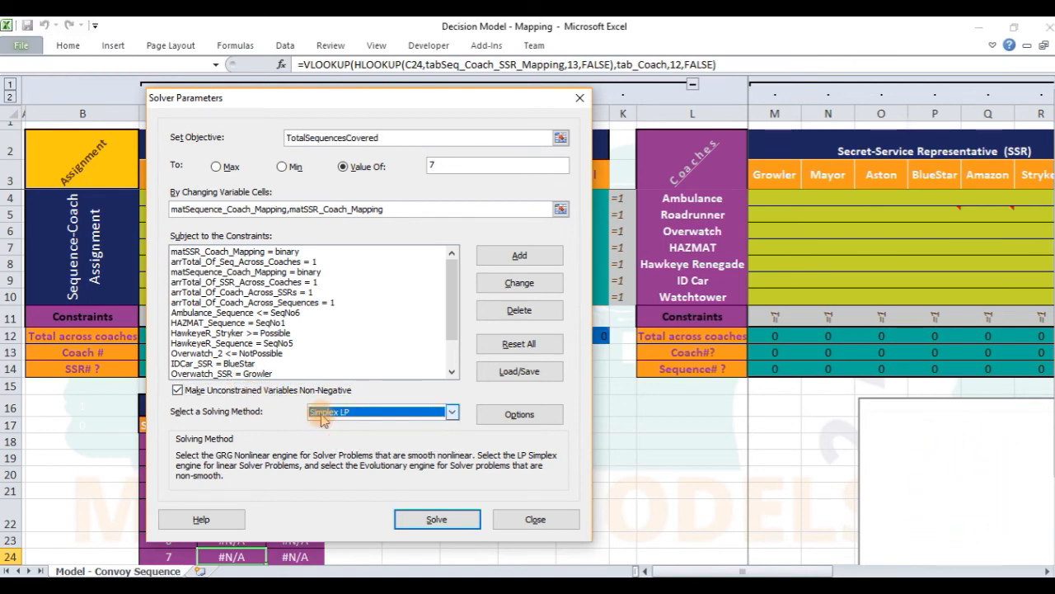
{"action": "left_click", "coordinate": [452, 524]}
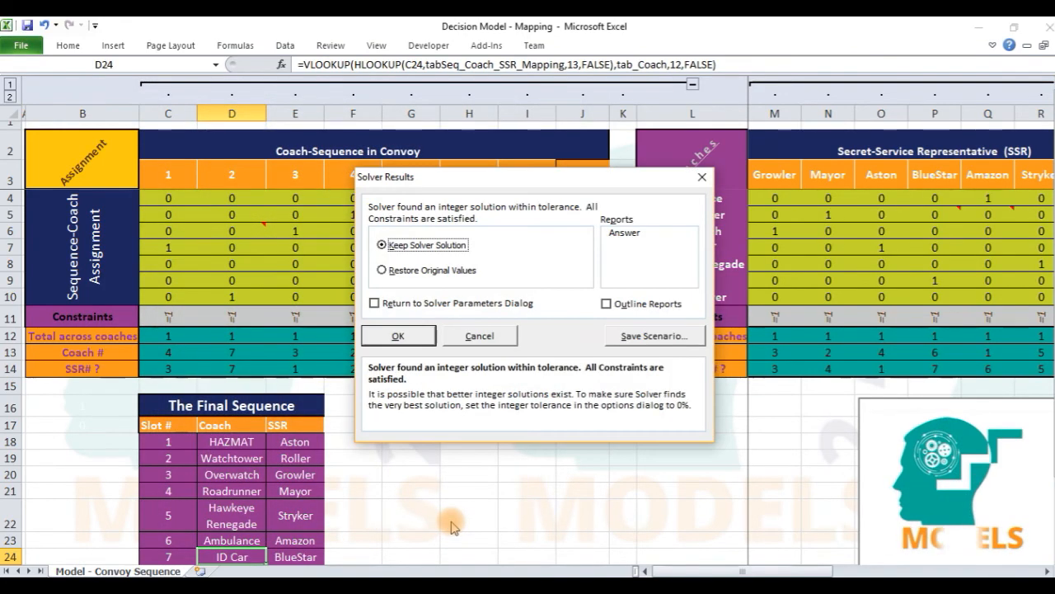
{"action": "left_click", "coordinate": [398, 336]}
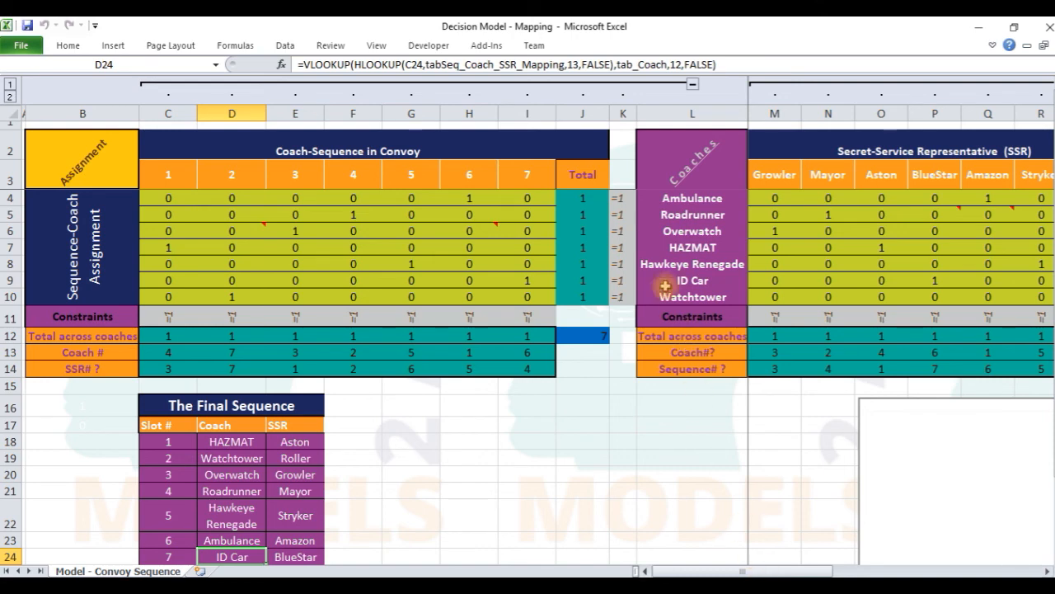
Collapse the Coach-Sequence column group and inspect the SSR matrix M4:S10 and its Sequence# row M14:S14.
{"action": "left_click", "coordinate": [691, 85]}
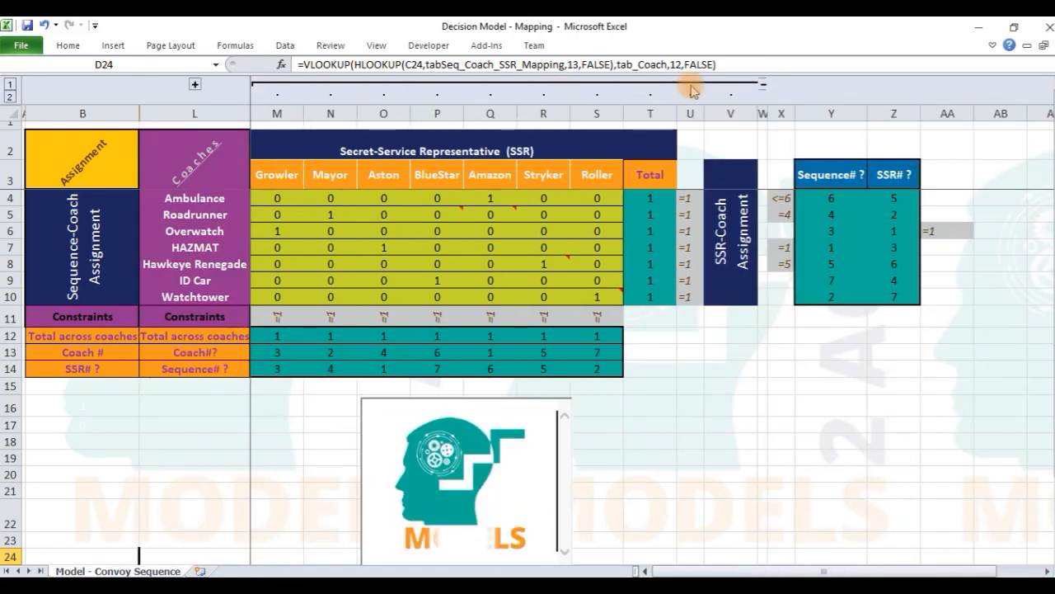
{"action": "left_click_drag", "start_coordinate": [281, 197], "coordinate": [582, 293]}
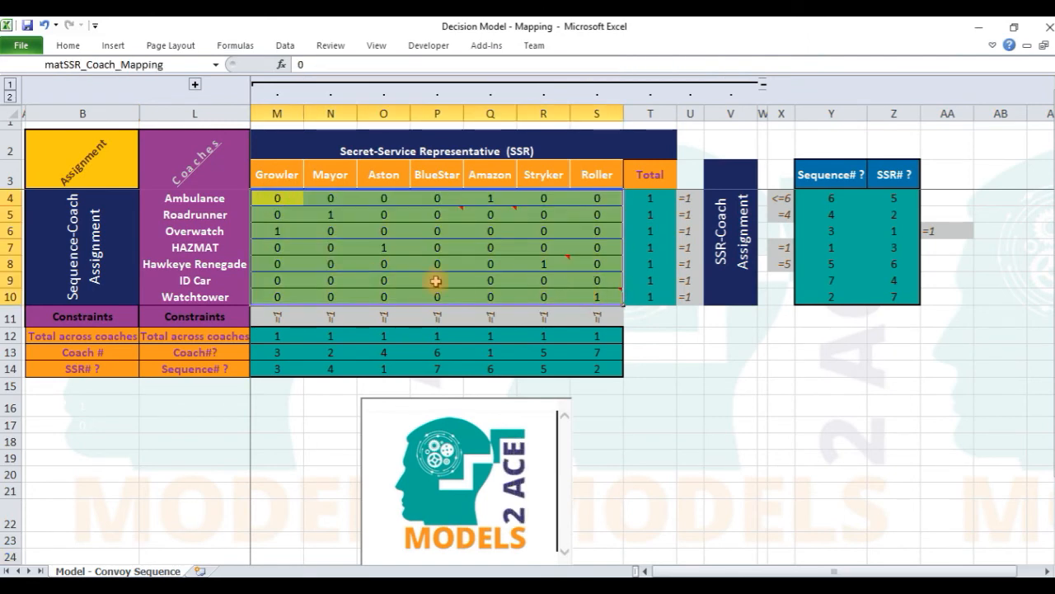
{"action": "left_click_drag", "start_coordinate": [281, 368], "coordinate": [599, 370]}
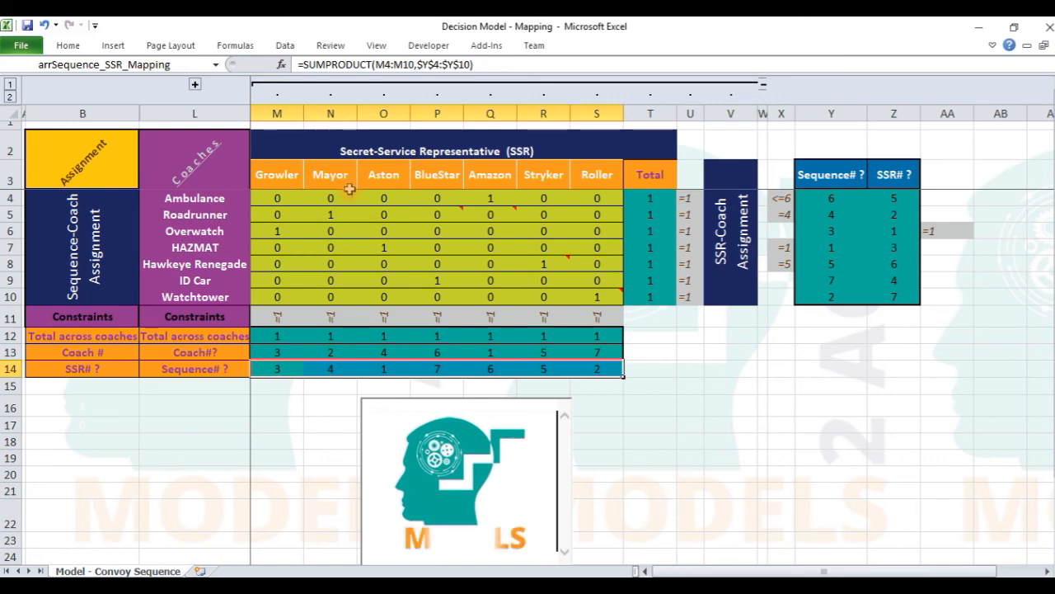
Expand the Coach-Sequence column group again and select the whole sequence-coach matrix C4:I10.
{"action": "left_click", "coordinate": [195, 83]}
{"action": "left_click", "coordinate": [173, 198]}
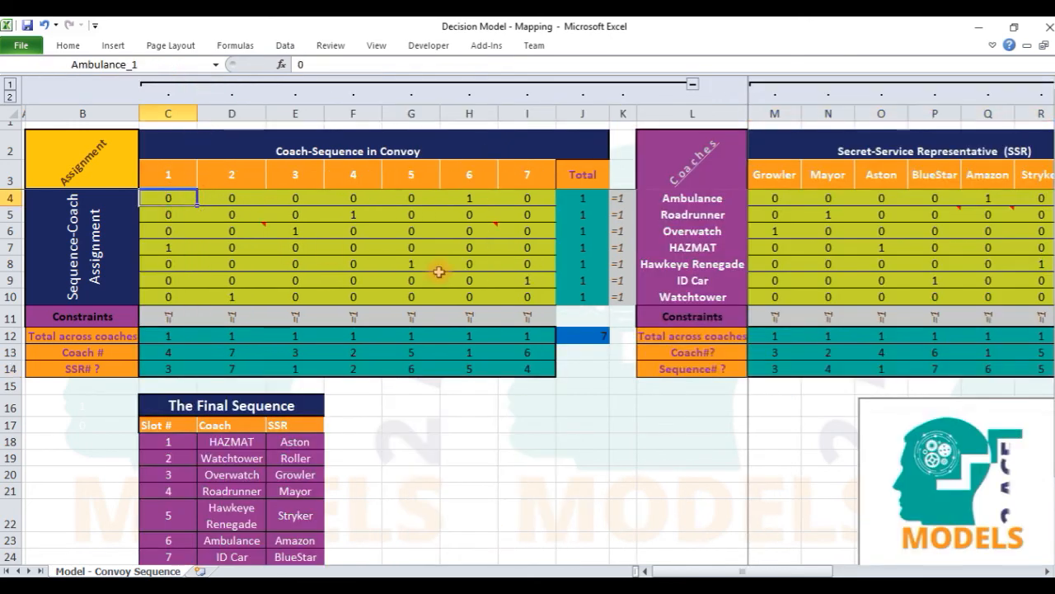
{"action": "left_click", "coordinate": [514, 302], "text": "shift"}
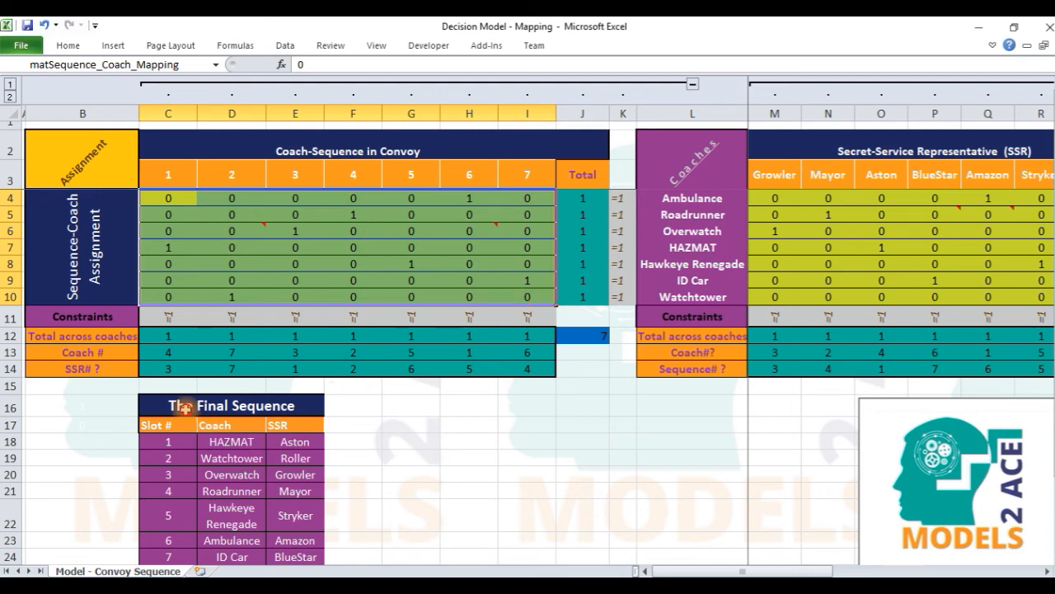
Examine the Final Sequence table, its Slot #, Coach and SSR headers, and its body cells C18:E24.
{"action": "left_click", "coordinate": [183, 406]}
{"action": "key", "text": "ctrl+a"}
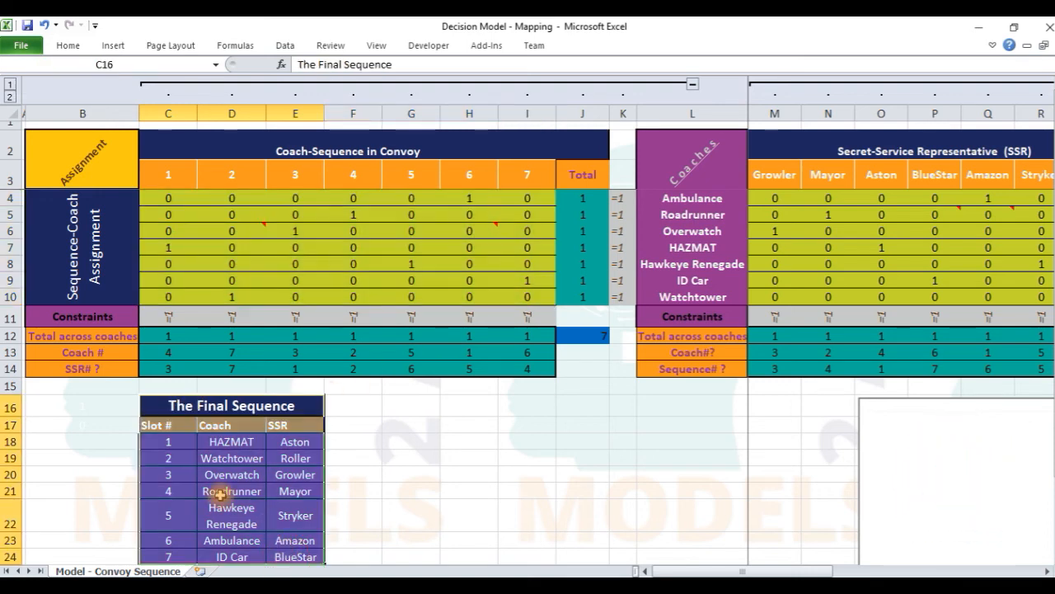
{"action": "left_click", "coordinate": [175, 428]}
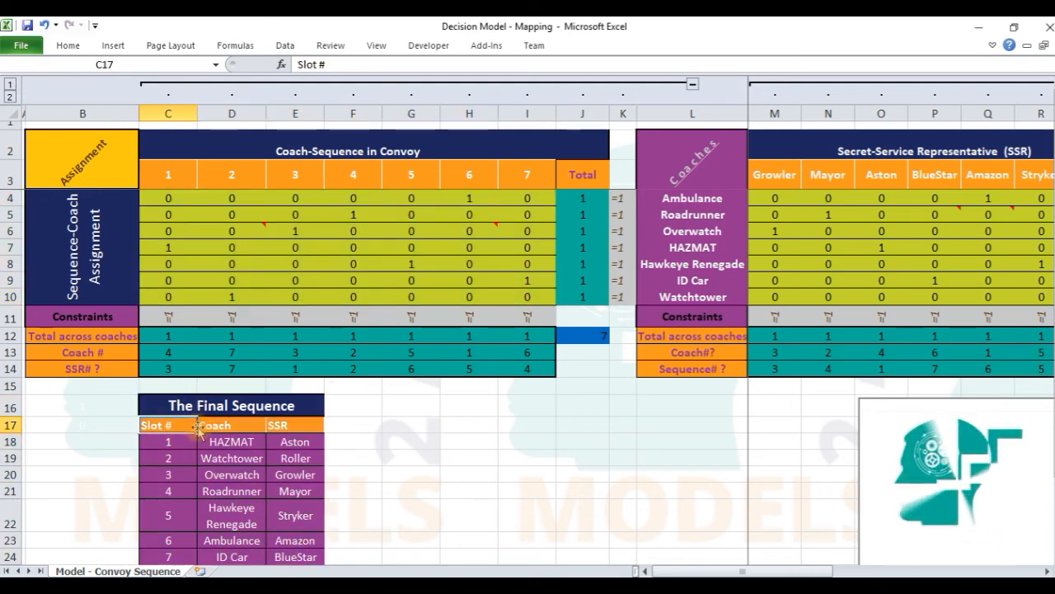
{"action": "left_click", "coordinate": [209, 426]}
{"action": "left_click", "coordinate": [273, 426]}
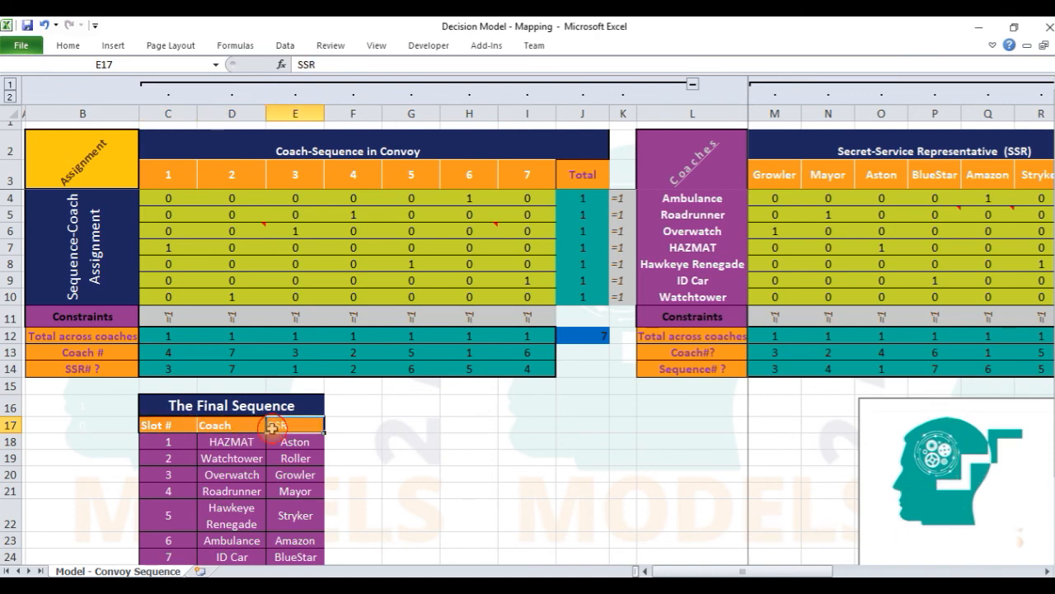
{"action": "left_click", "coordinate": [165, 441]}
{"action": "left_click", "coordinate": [294, 559], "text": "shift"}
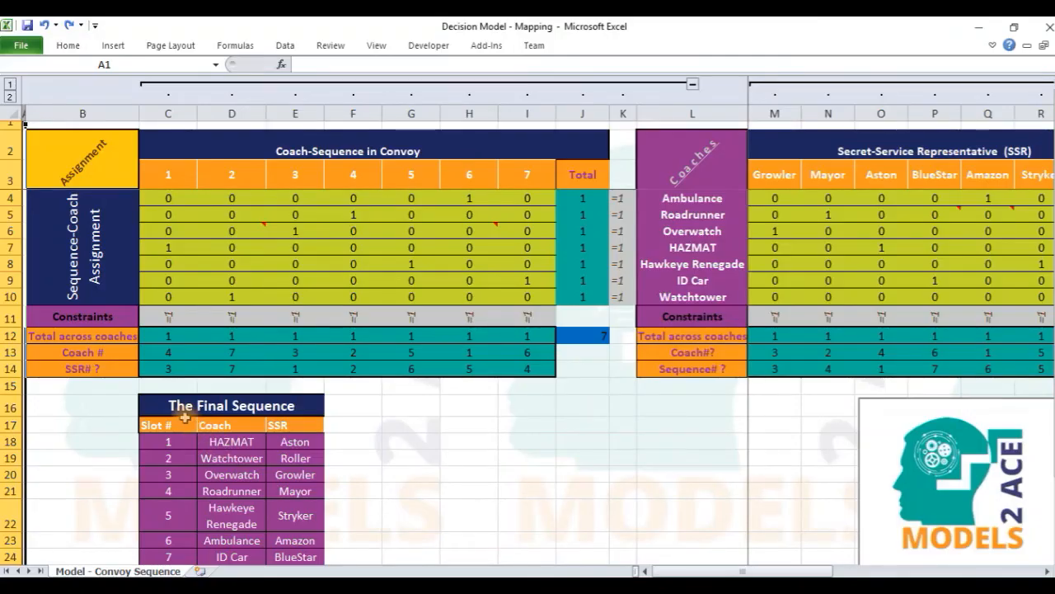
Select the Final Sequence table C16:E24 and step down the Coach column from D18 to review its VLOOKUP formulas.
{"action": "left_click_drag", "start_coordinate": [176, 406], "coordinate": [296, 557]}
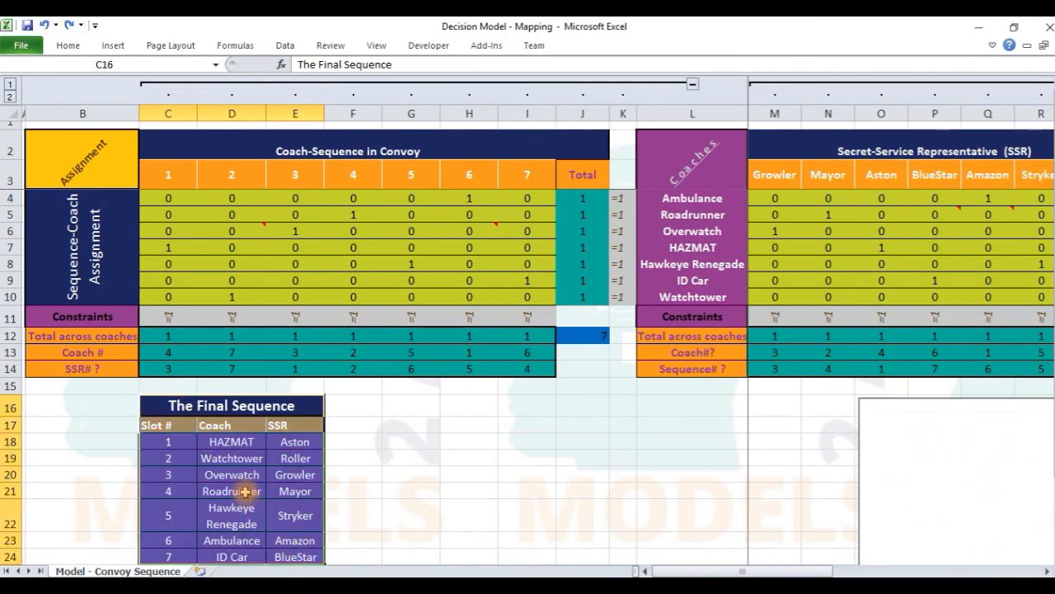
{"action": "left_click", "coordinate": [231, 443]}
{"action": "key", "text": "Down"}
{"action": "key", "text": "Down"}
{"action": "key", "text": "Down"}
{"action": "key", "text": "Down"}
{"action": "key", "text": "Down"}
{"action": "key", "text": "Down"}
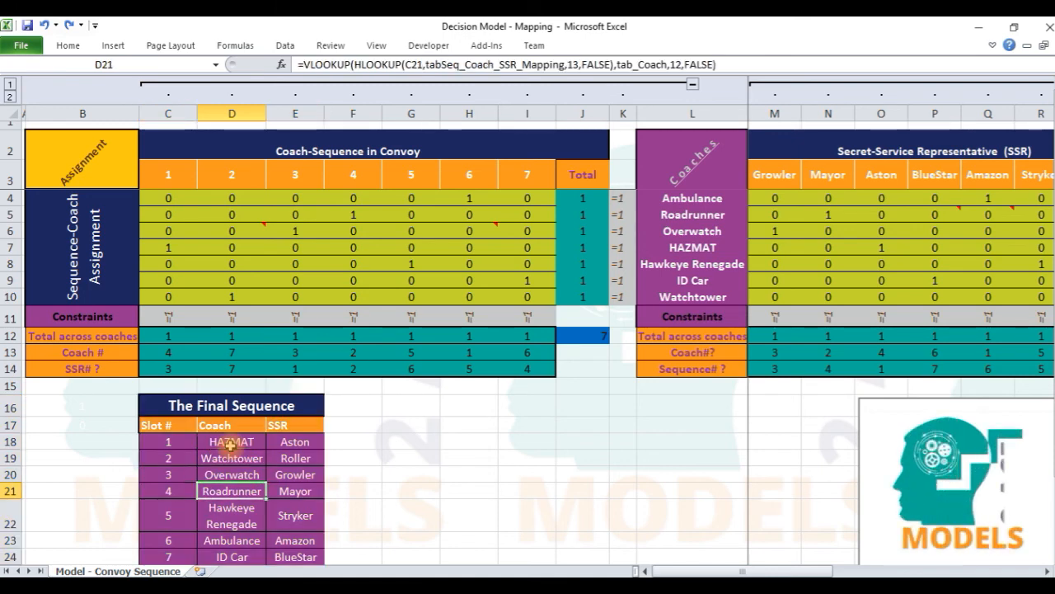
Step through the SSR column of the Final Sequence table to review its nested HLOOKUP formulas.
{"action": "key", "text": "Right"}
{"action": "key", "text": "Up"}
{"action": "key", "text": "Up"}
{"action": "key", "text": "Up"}
{"action": "key", "text": "Up"}
{"action": "key", "text": "Up"}
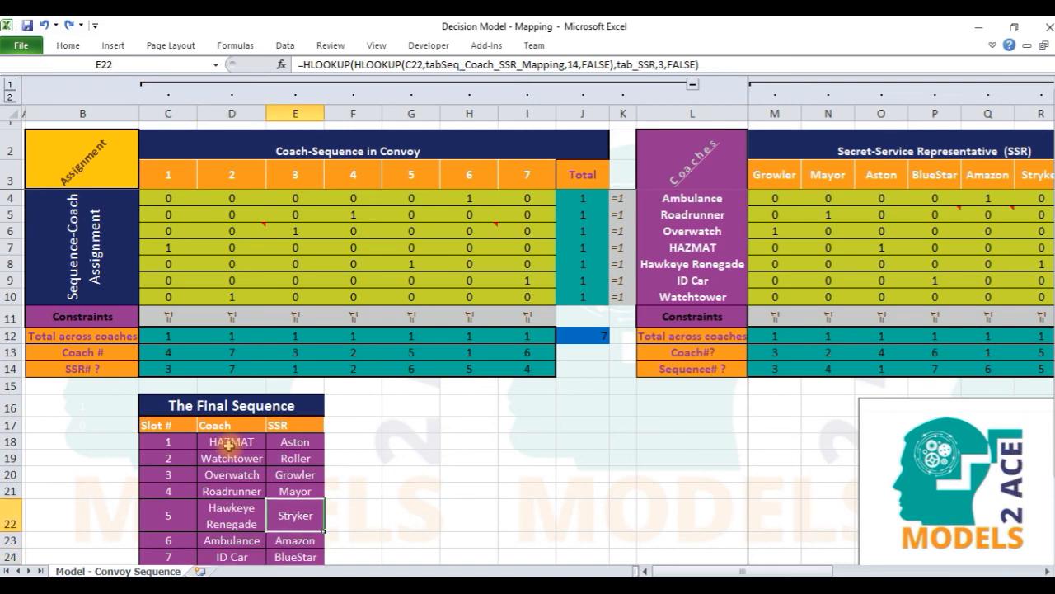
Select the Slot # cells C18:C24 and step through them to review their named sequence-number references.
{"action": "left_click", "coordinate": [170, 439]}
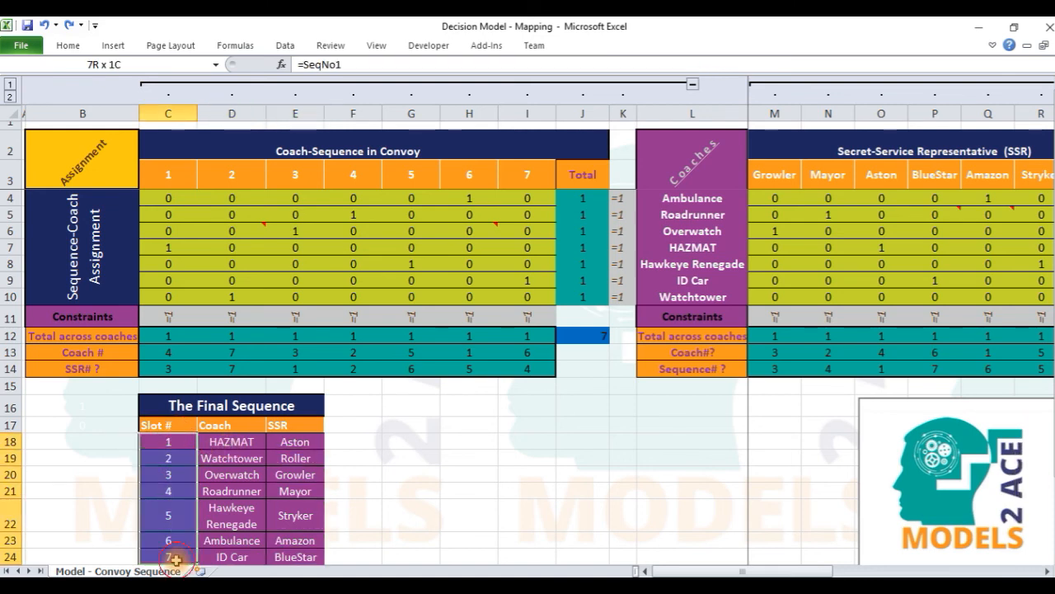
{"action": "key", "text": "Down"}
{"action": "key", "text": "Down"}
{"action": "key", "text": "Down"}
{"action": "key", "text": "Down"}
{"action": "key", "text": "Down"}
{"action": "key", "text": "Down"}
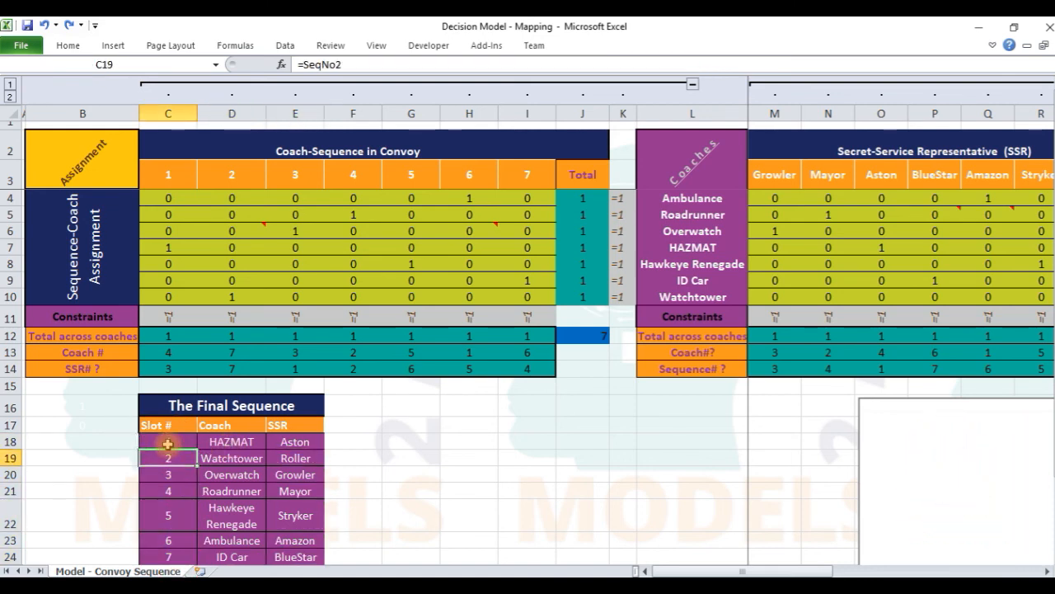
Open the VLOOKUP formula in Coach cell D18 to view its arguments, leaving it unedited.
{"action": "left_click", "coordinate": [219, 427]}
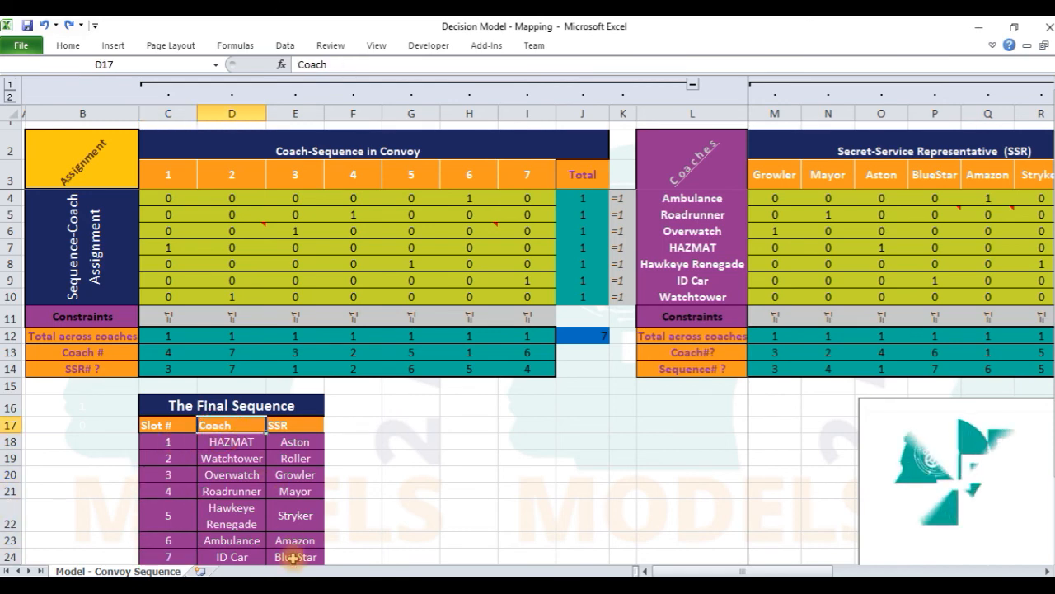
{"action": "left_click", "coordinate": [235, 444]}
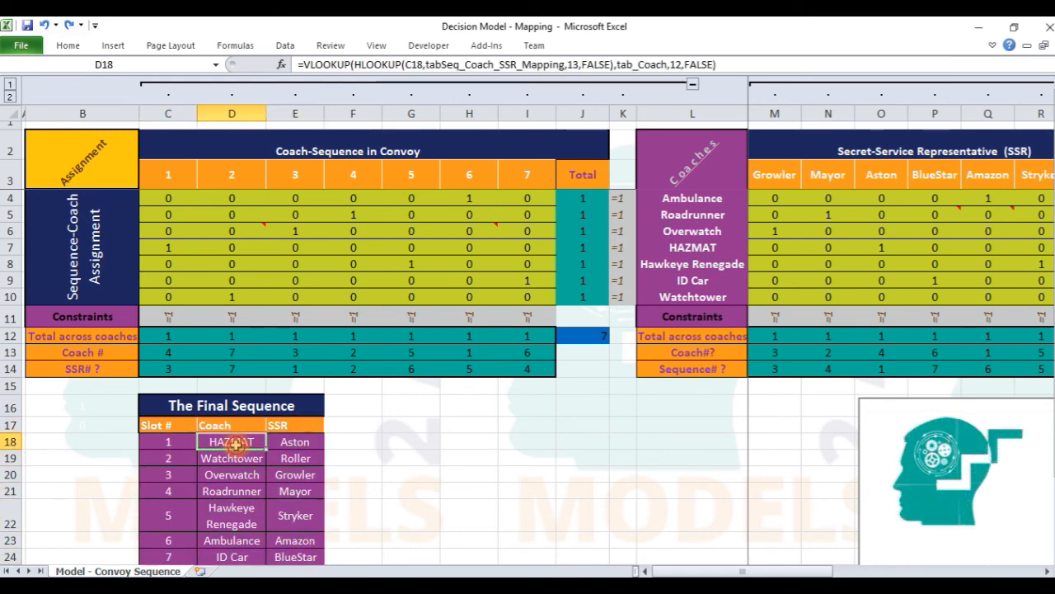
{"action": "left_click", "coordinate": [388, 63]}
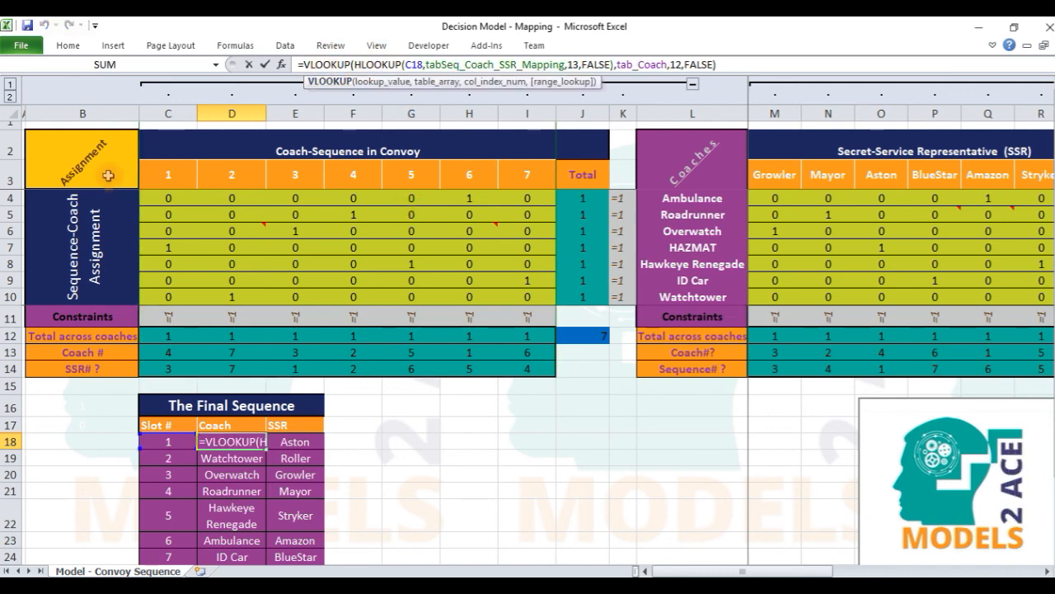
{"action": "key", "text": "Escape"}
Widen column A, increase the height of row 1, and apply a dark blue font color to column A.
{"action": "left_click_drag", "start_coordinate": [26, 117], "coordinate": [19, 173]}
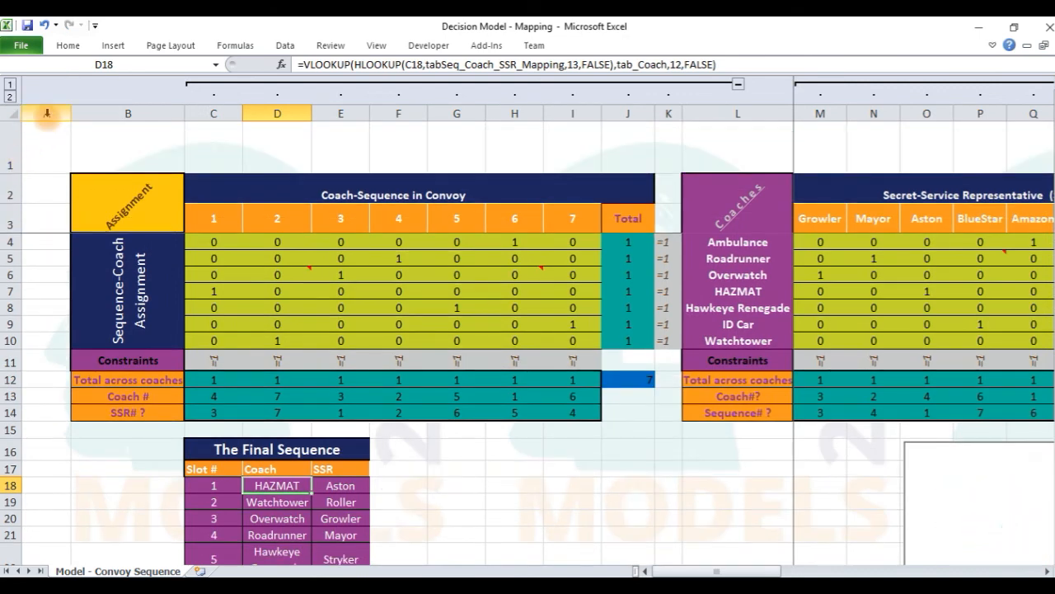
{"action": "left_click", "coordinate": [47, 114]}
{"action": "left_click", "coordinate": [67, 46]}
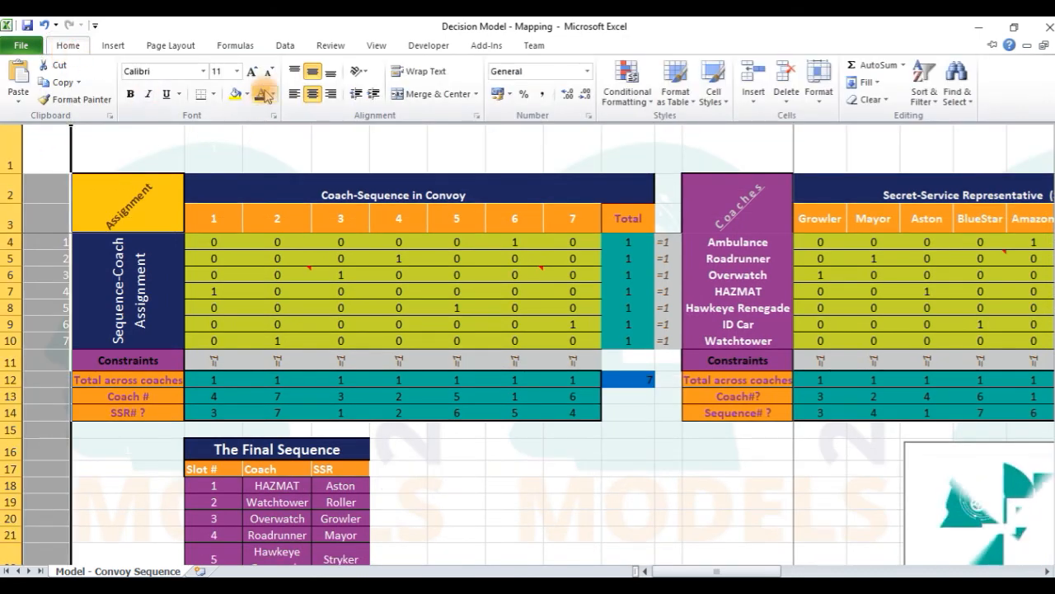
{"action": "left_click", "coordinate": [261, 92]}
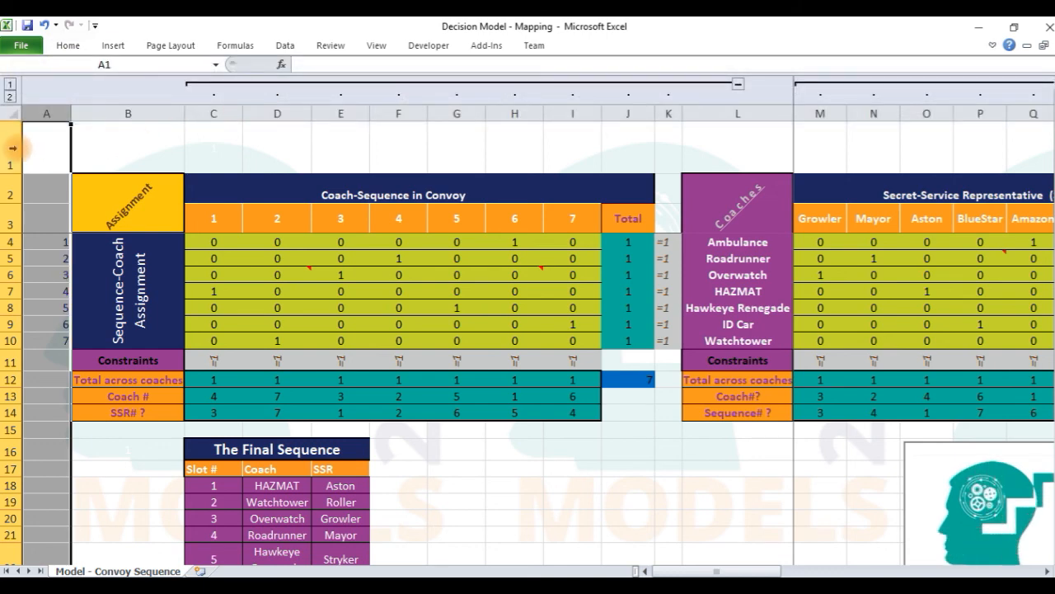
Apply the dark blue font color to all of row 1 to reveal its helper numbers.
{"action": "left_click", "coordinate": [14, 147]}
{"action": "left_click", "coordinate": [68, 46]}
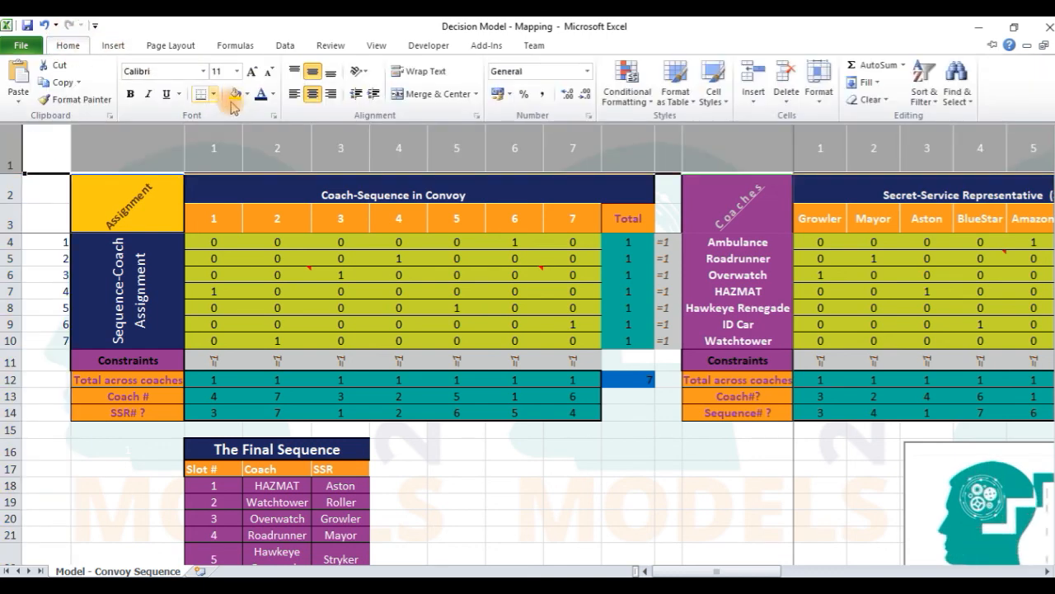
{"action": "left_click", "coordinate": [260, 95]}
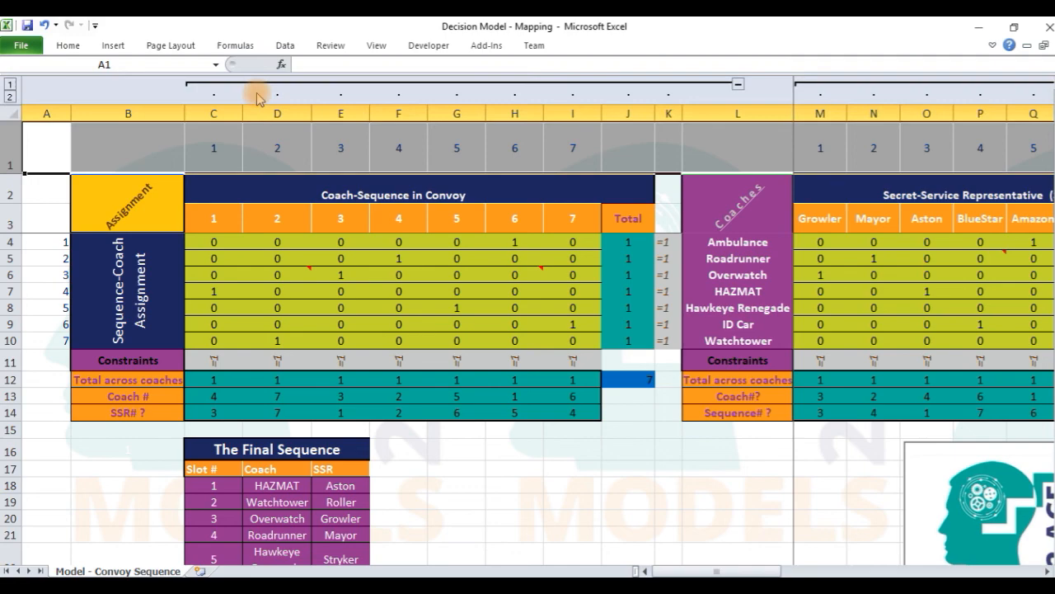
{"action": "left_click", "coordinate": [259, 197]}
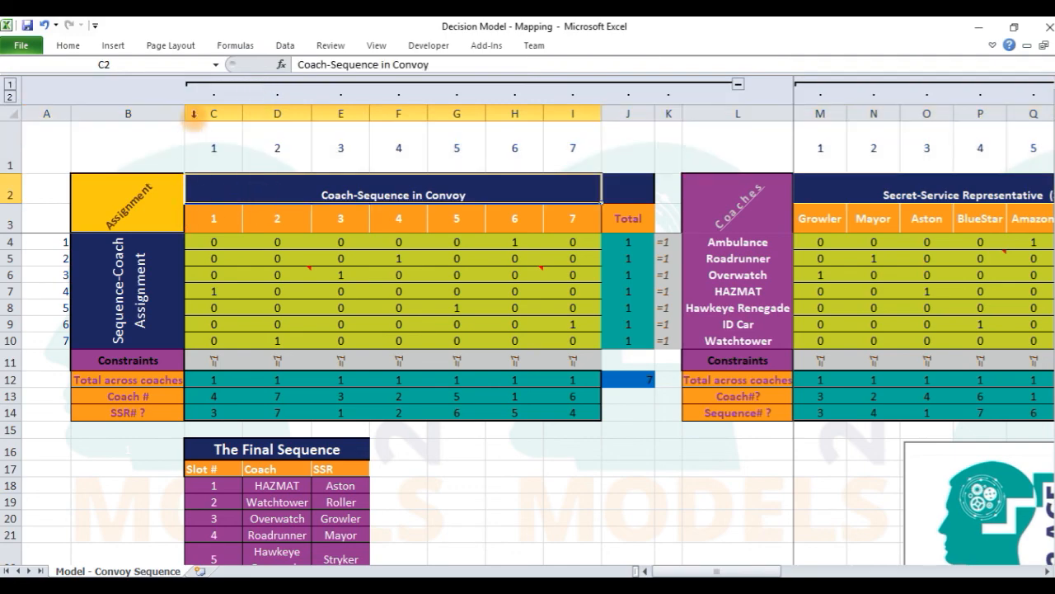
Find tab_Coach, tab_SSR and tabSeq_Coach_SSR_Mapping among the workbook's defined names and check what each refers to.
{"action": "left_click", "coordinate": [237, 51]}
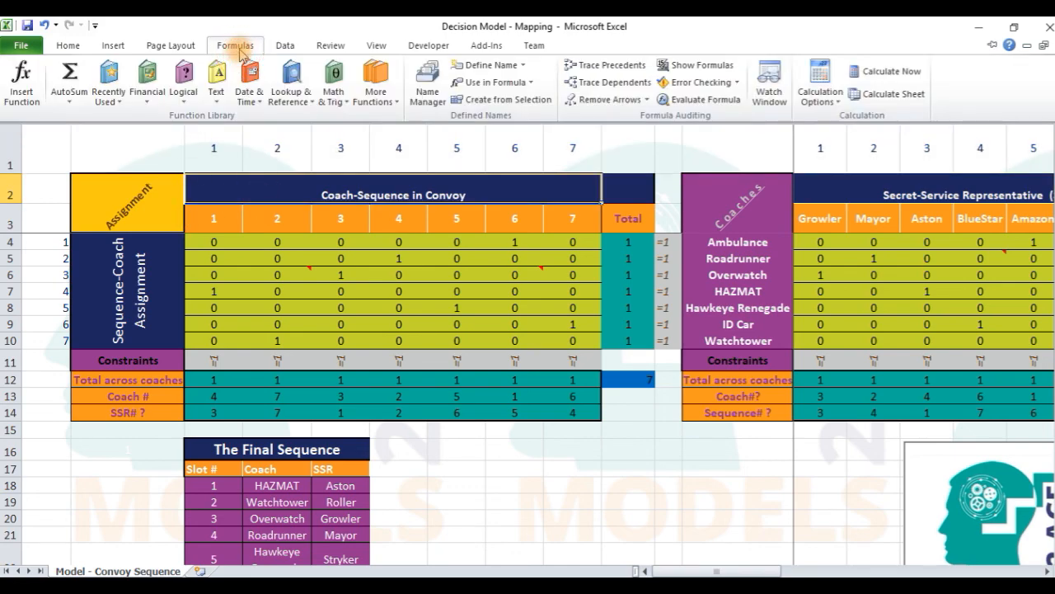
{"action": "left_click", "coordinate": [417, 82]}
{"action": "left_click_drag", "start_coordinate": [570, 208], "coordinate": [577, 371]}
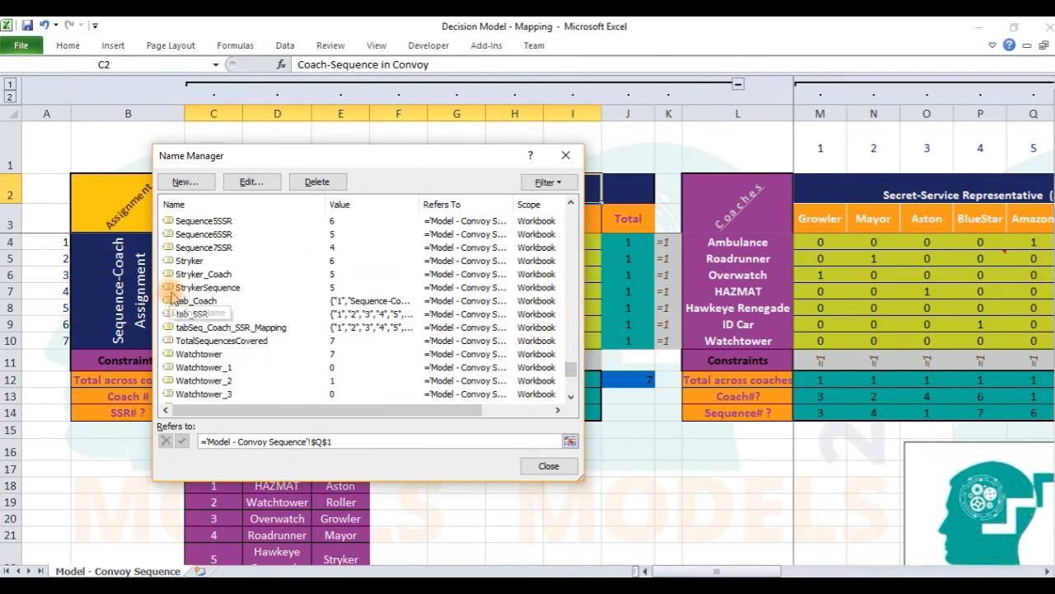
{"action": "left_click", "coordinate": [196, 300]}
{"action": "left_click", "coordinate": [202, 313]}
{"action": "left_click", "coordinate": [213, 328]}
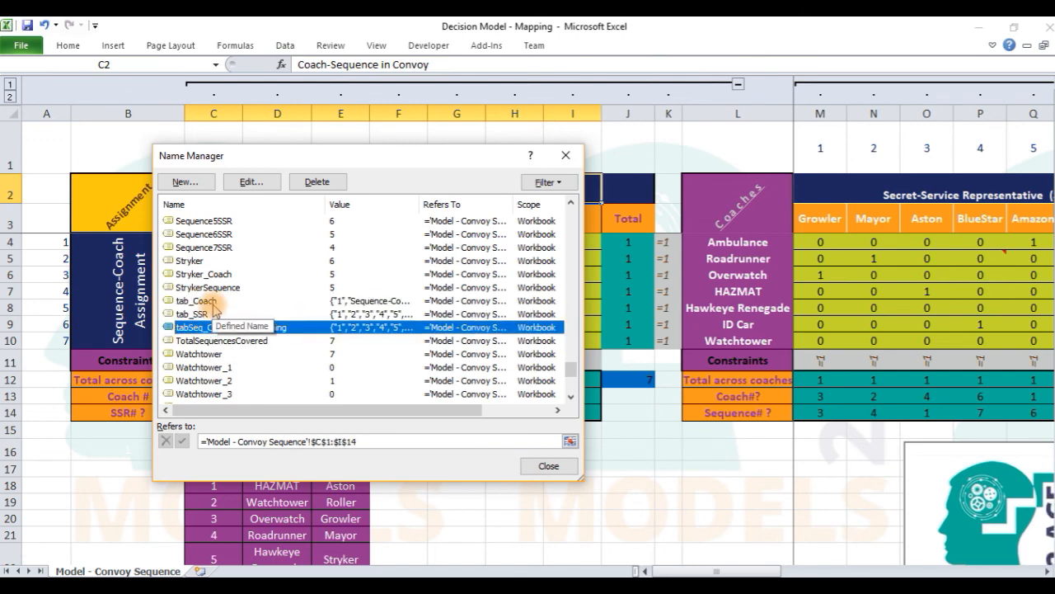
Display the tab_Coach name's range on the sheet and cancel out of its definition.
{"action": "double_click", "coordinate": [206, 301]}
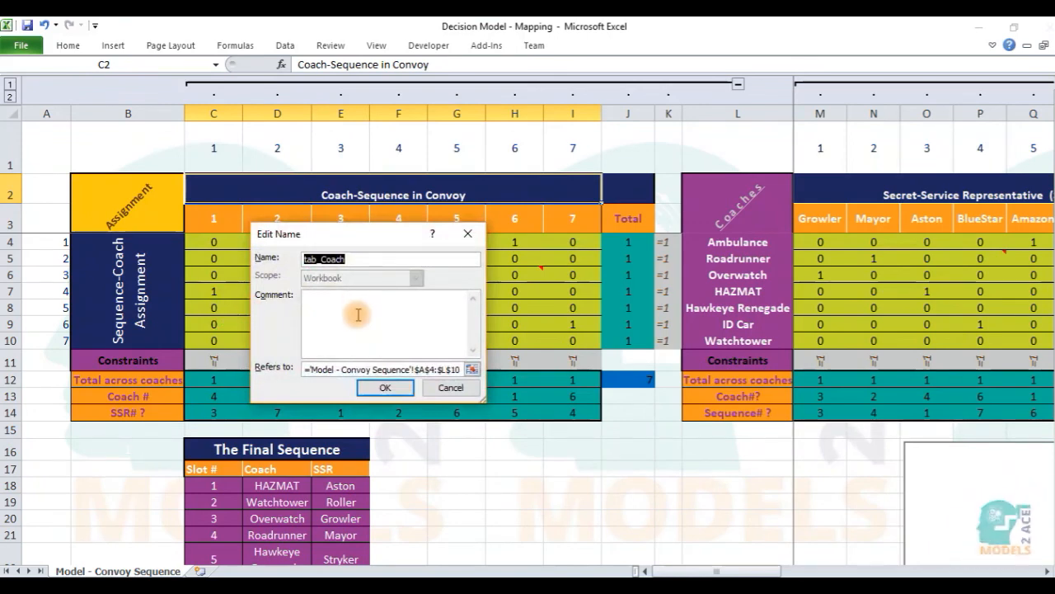
{"action": "left_click", "coordinate": [471, 371]}
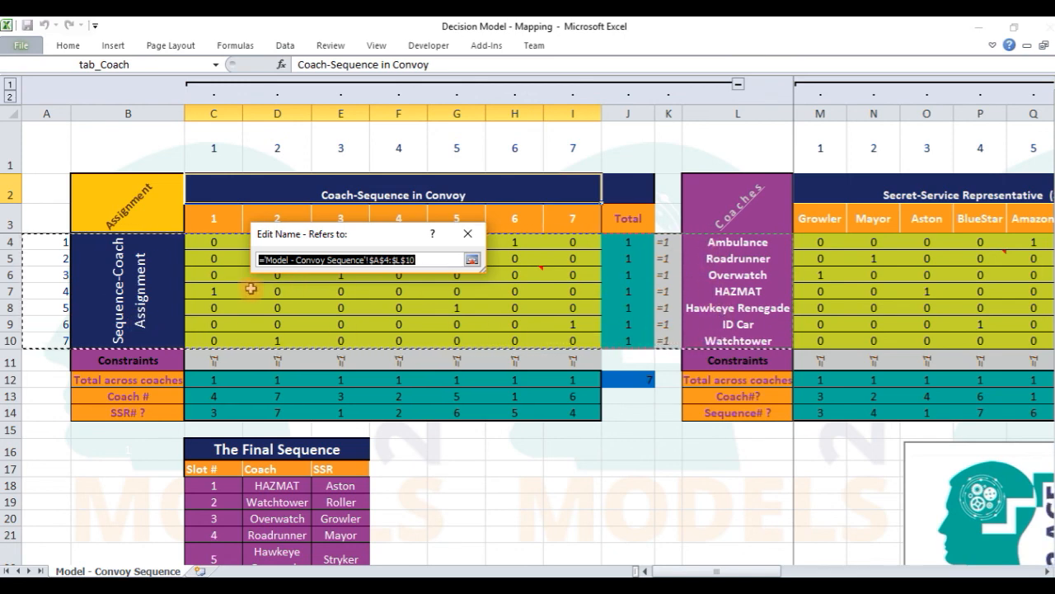
{"action": "key", "text": "Escape"}
{"action": "left_click", "coordinate": [450, 386]}
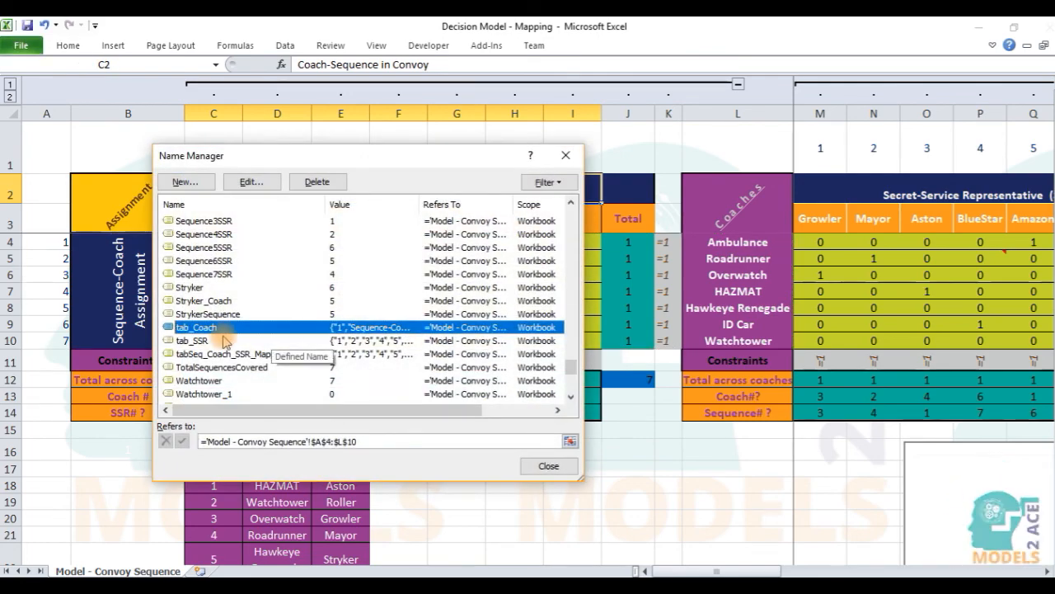
Display the tab_SSR name's full range on the sheet across the SSR columns and close its definition.
{"action": "double_click", "coordinate": [223, 340]}
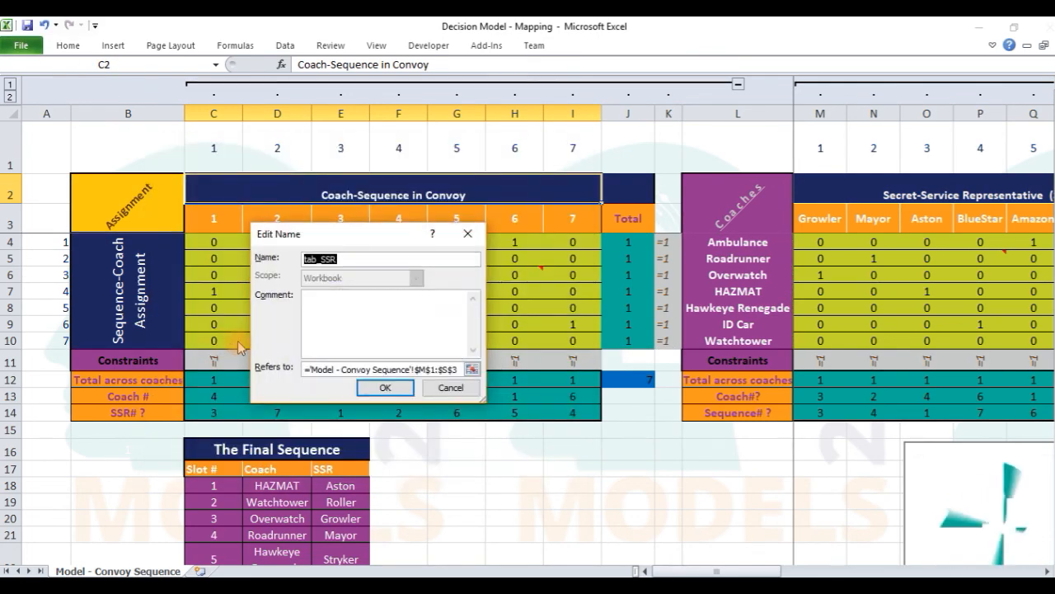
{"action": "left_click", "coordinate": [472, 368]}
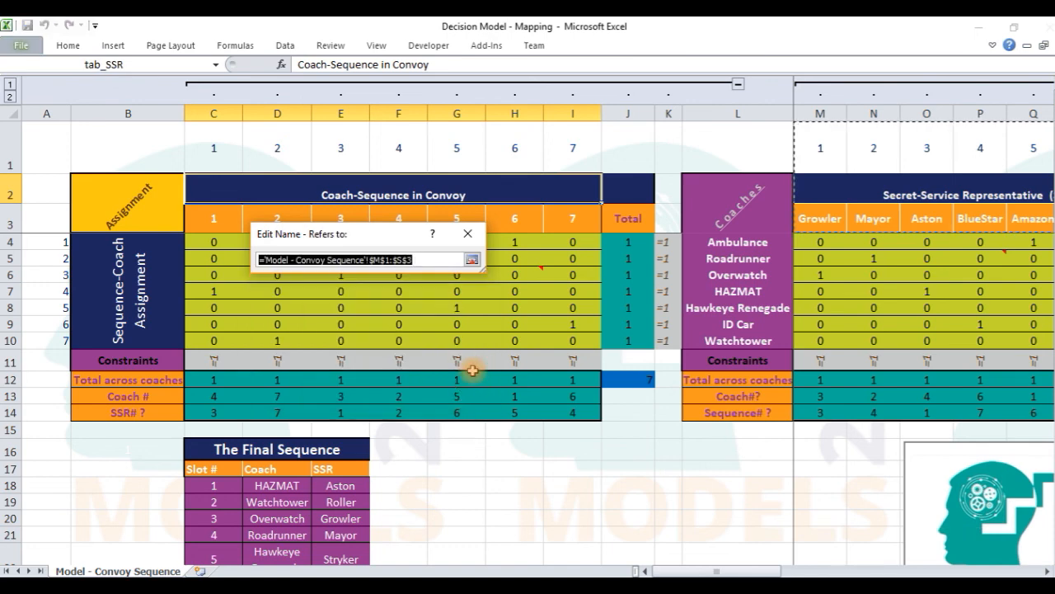
{"action": "left_click", "coordinate": [1046, 569]}
{"action": "left_click", "coordinate": [1045, 569]}
{"action": "left_click", "coordinate": [1045, 569]}
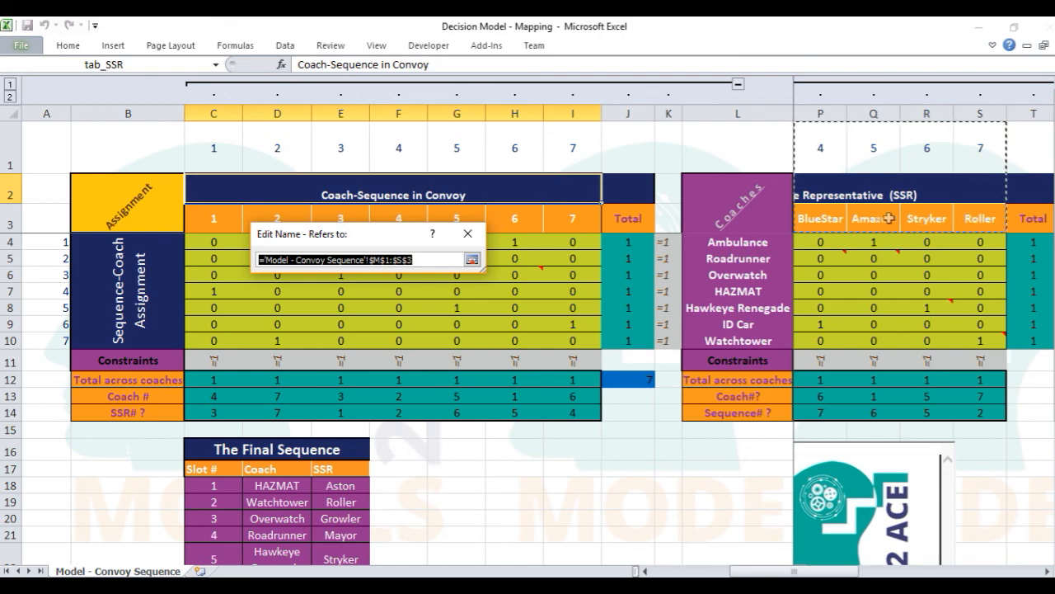
{"action": "left_click", "coordinate": [645, 571]}
{"action": "left_click", "coordinate": [645, 570]}
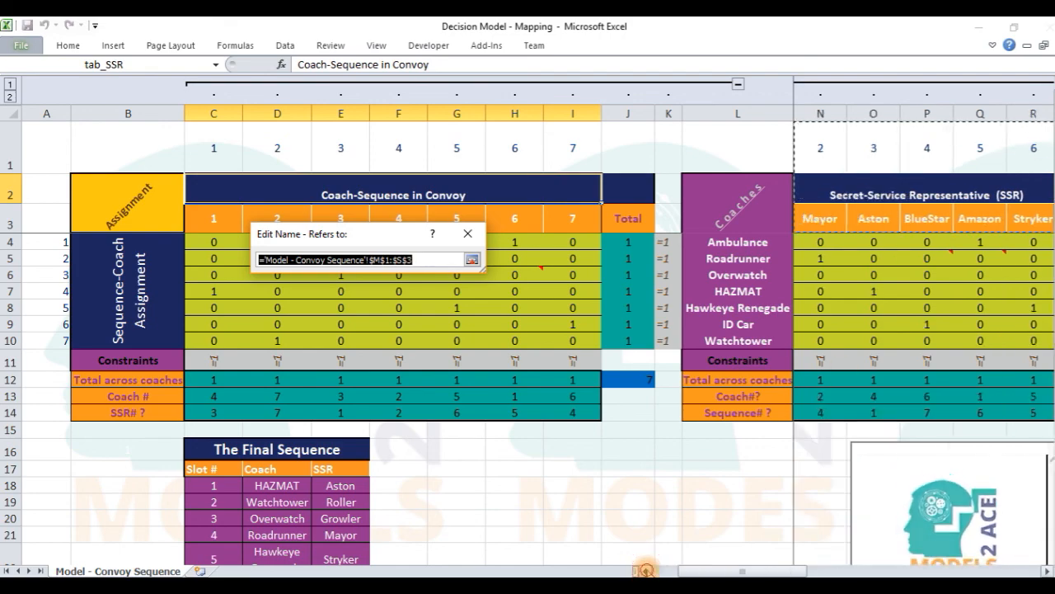
{"action": "left_click", "coordinate": [645, 571]}
{"action": "left_click", "coordinate": [471, 259]}
{"action": "key", "text": "Return"}
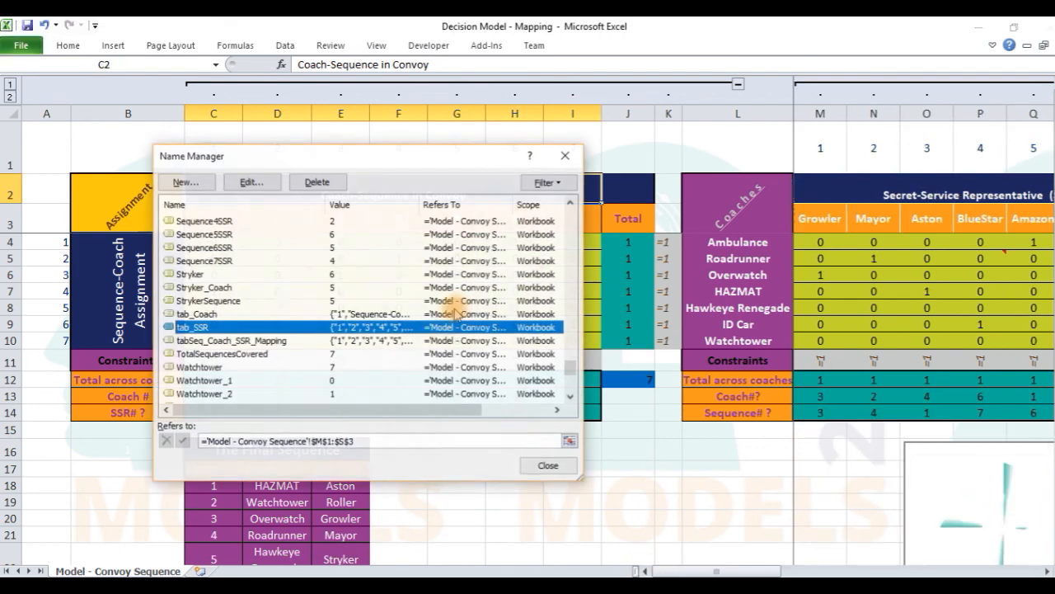
Display the tabSeq_Coach_SSR_Mapping name's range on the sheet and close the list of defined names.
{"action": "left_click", "coordinate": [375, 340]}
{"action": "double_click", "coordinate": [375, 340]}
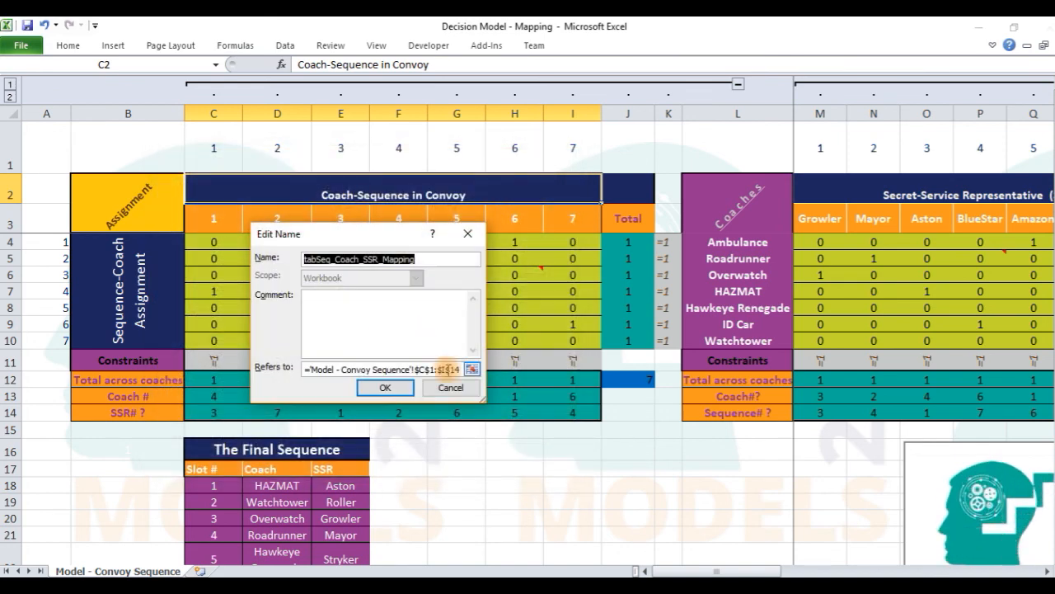
{"action": "left_click", "coordinate": [471, 370]}
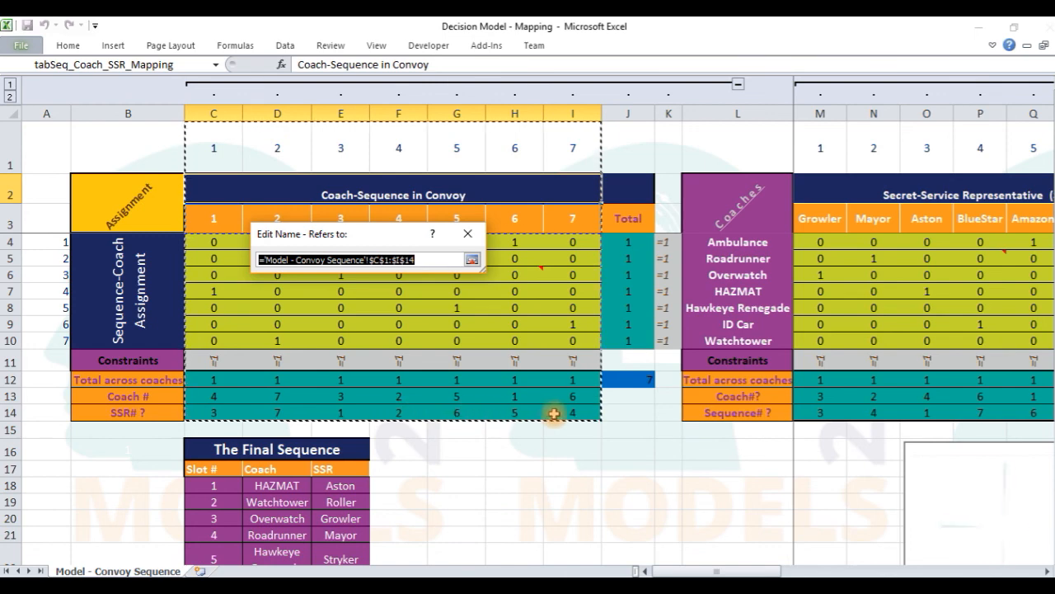
{"action": "key", "text": "Return"}
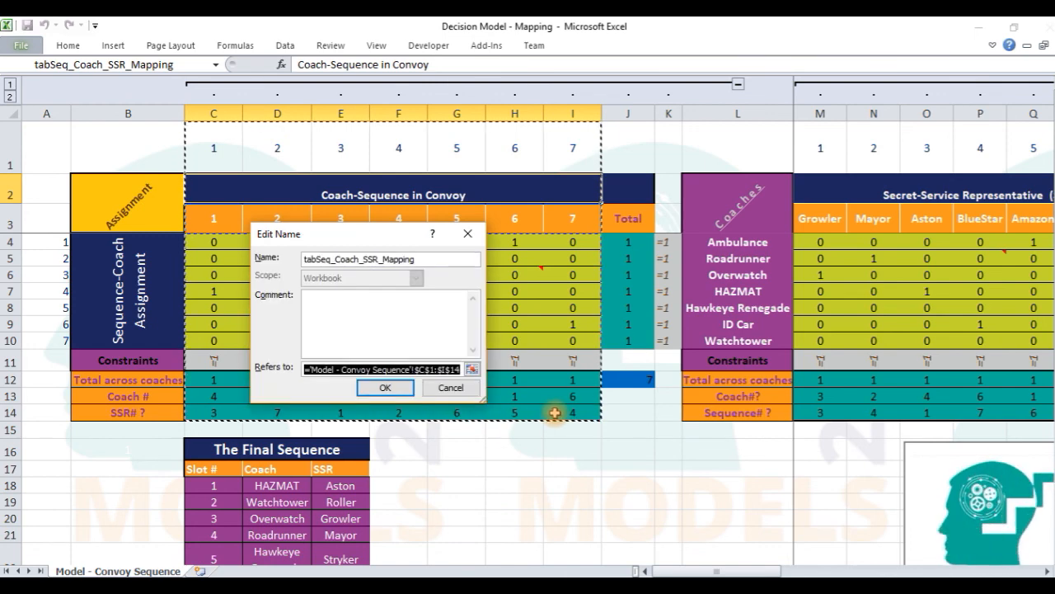
{"action": "key", "text": "Return"}
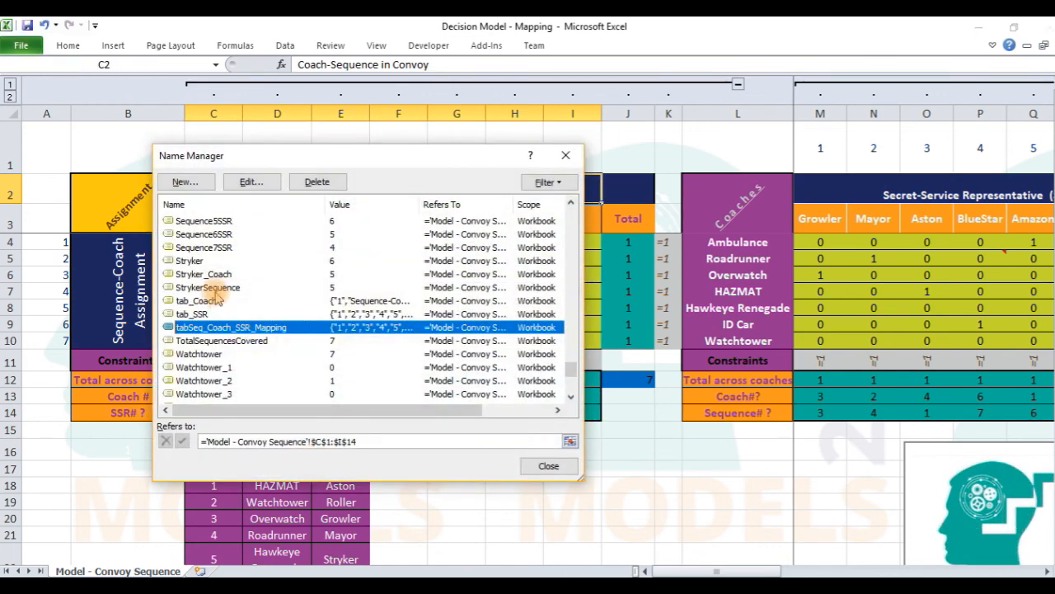
{"action": "key", "text": "Escape"}
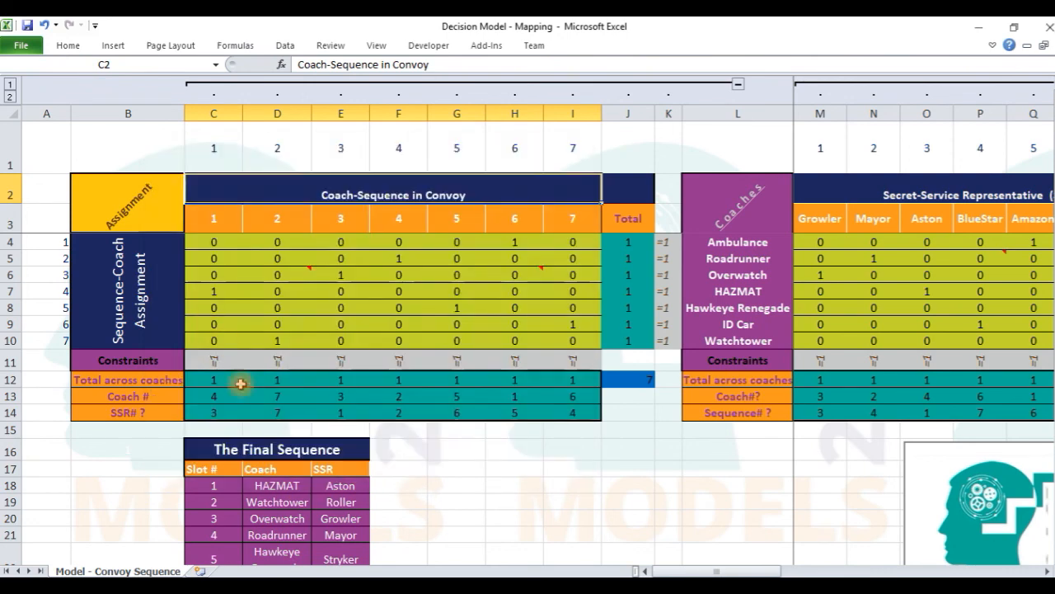
Examine the D18 formula's arguments C18, tabSeq_Coach_SSR_Mapping, the outer VLOOKUP and tab_Coach, leaving it unedited.
{"action": "left_click", "coordinate": [276, 486]}
{"action": "scroll", "coordinate": [276, 486], "scroll_direction": "down", "scroll_amount": 1}
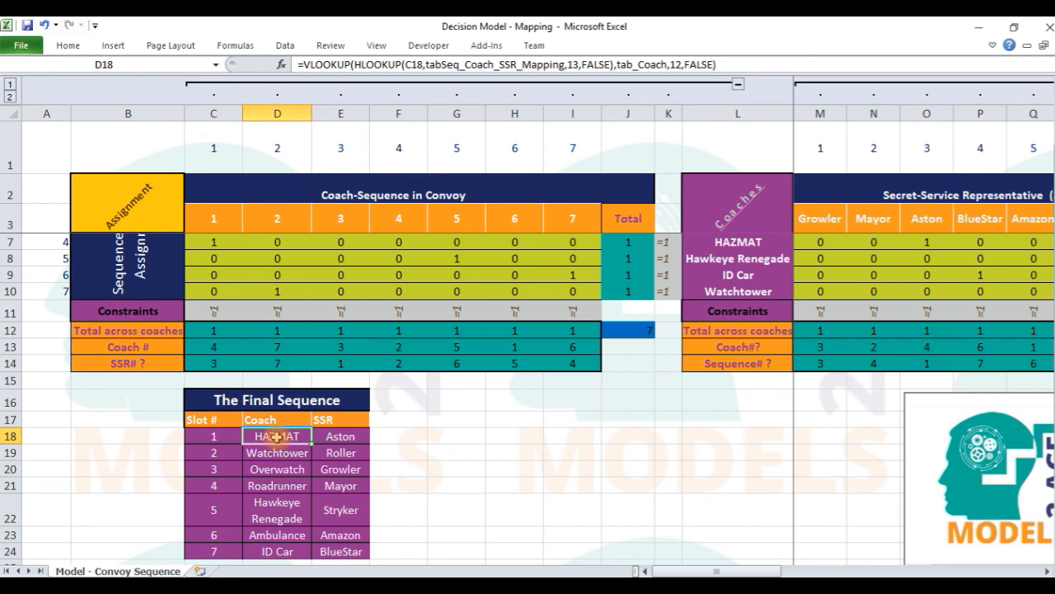
{"action": "left_click", "coordinate": [404, 63]}
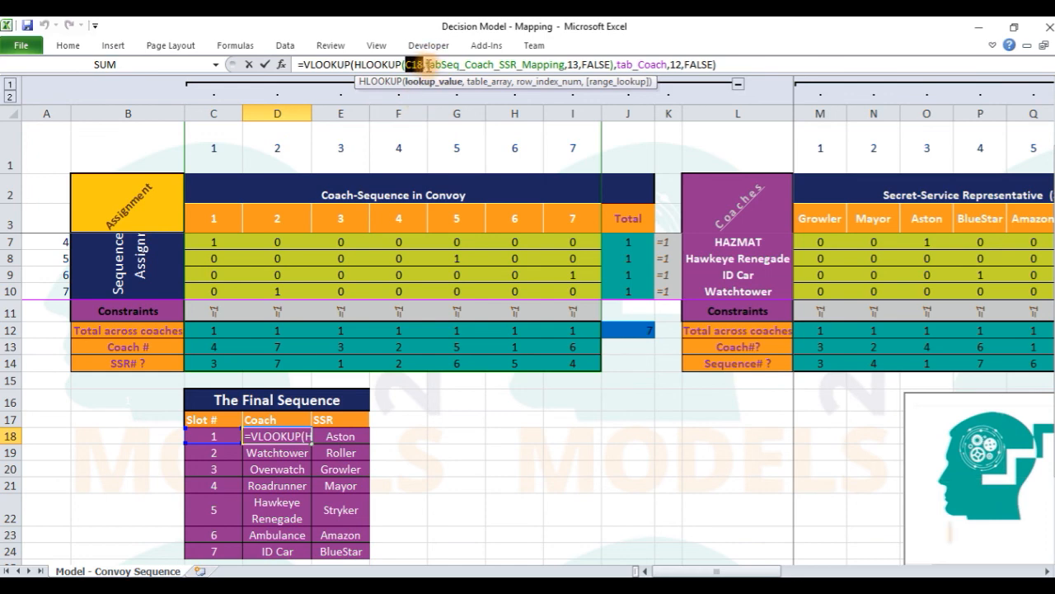
{"action": "left_click_drag", "start_coordinate": [426, 64], "coordinate": [518, 65]}
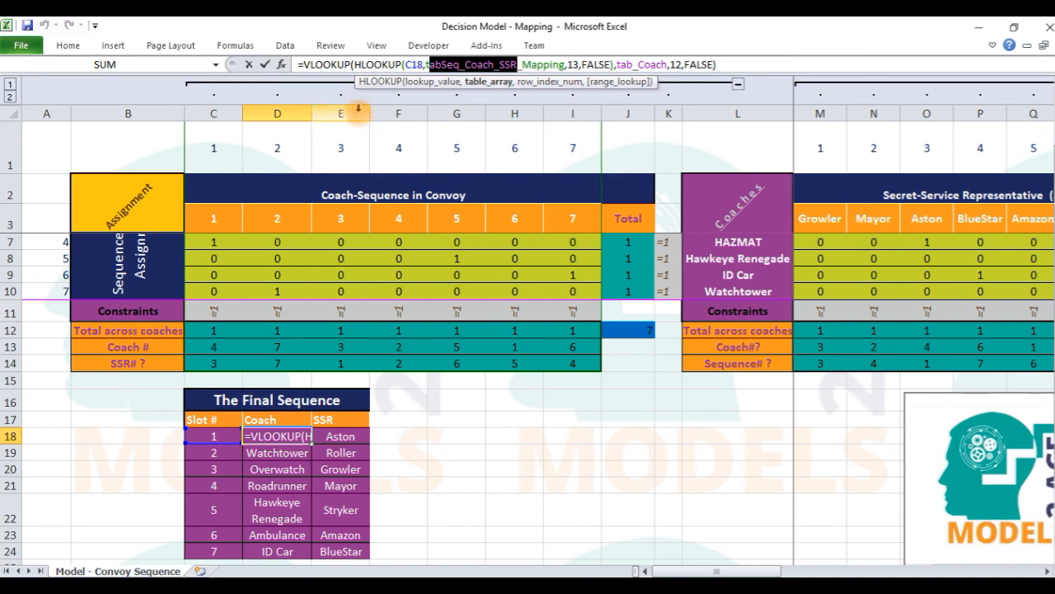
{"action": "double_click", "coordinate": [339, 63]}
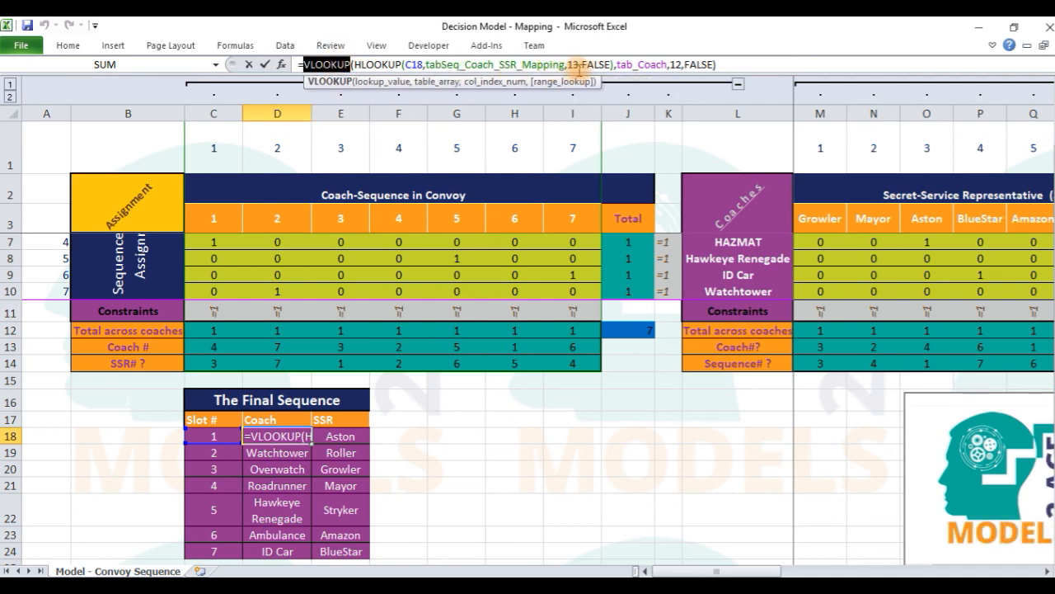
{"action": "left_click", "coordinate": [615, 63]}
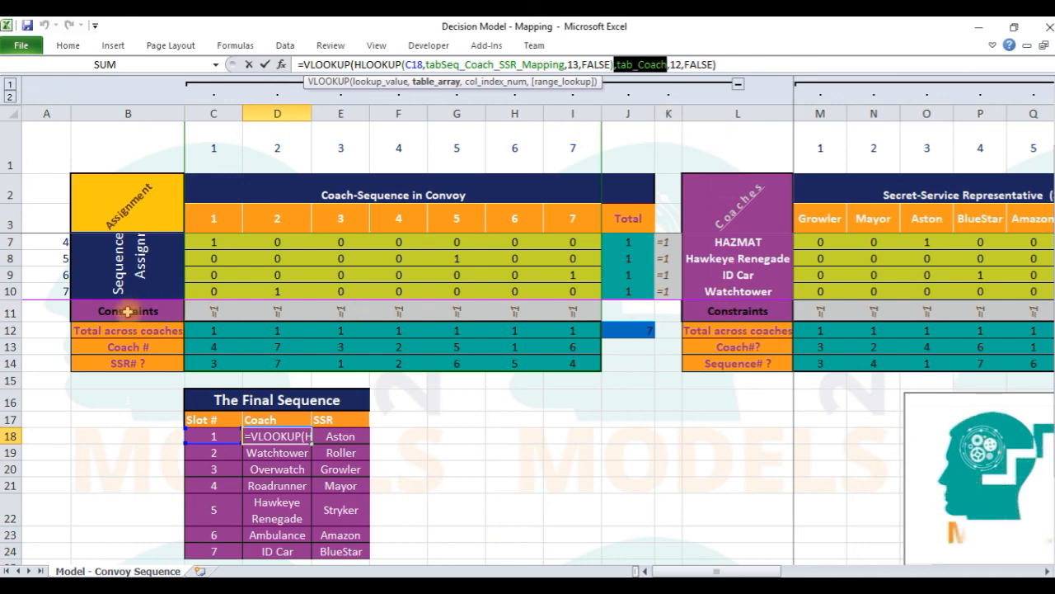
{"action": "key", "text": "Escape"}
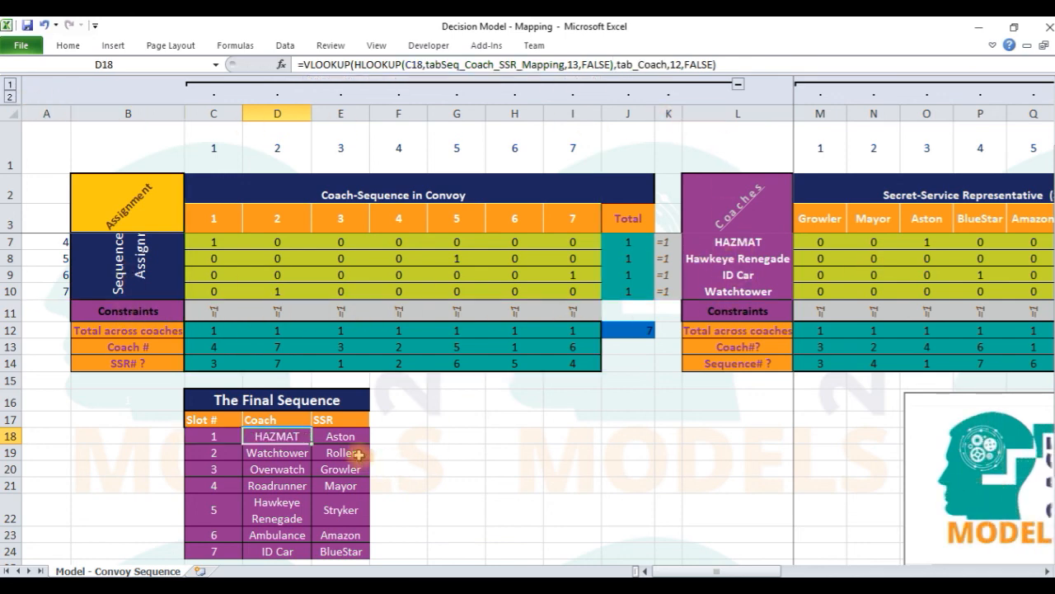
Compare the SSR lookup formula in E18 with the coach lookup in D18 and select the slot 1 row, C18:E18.
{"action": "left_click", "coordinate": [346, 439]}
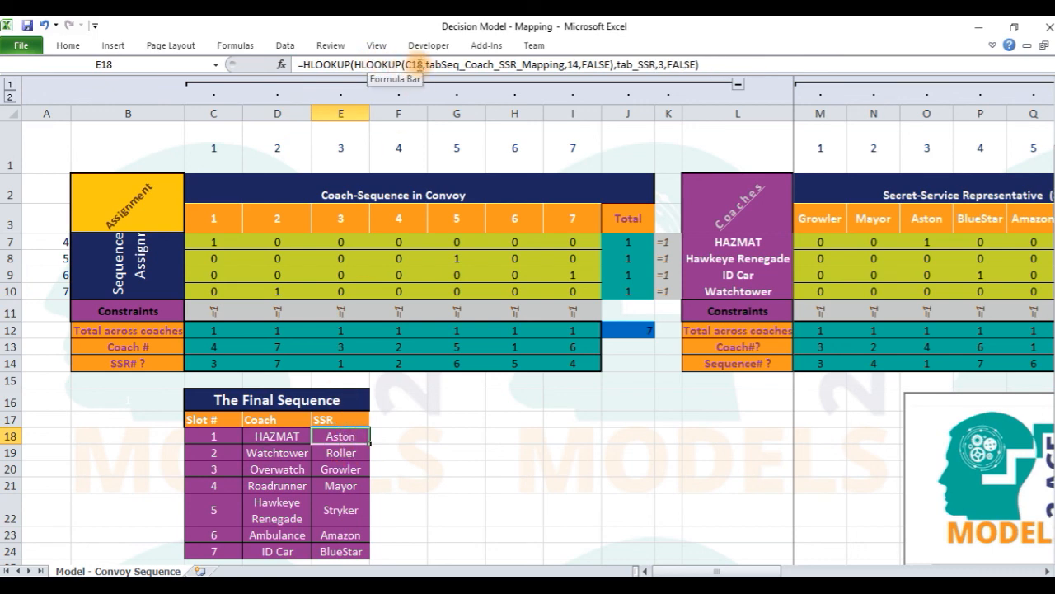
{"action": "left_click", "coordinate": [289, 435]}
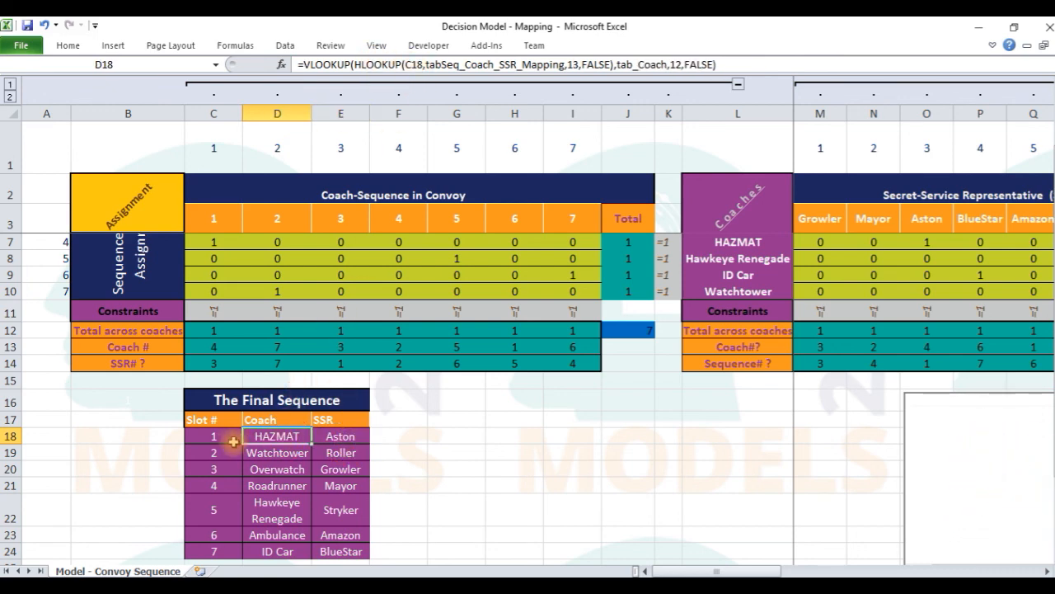
{"action": "left_click_drag", "start_coordinate": [233, 442], "coordinate": [342, 438]}
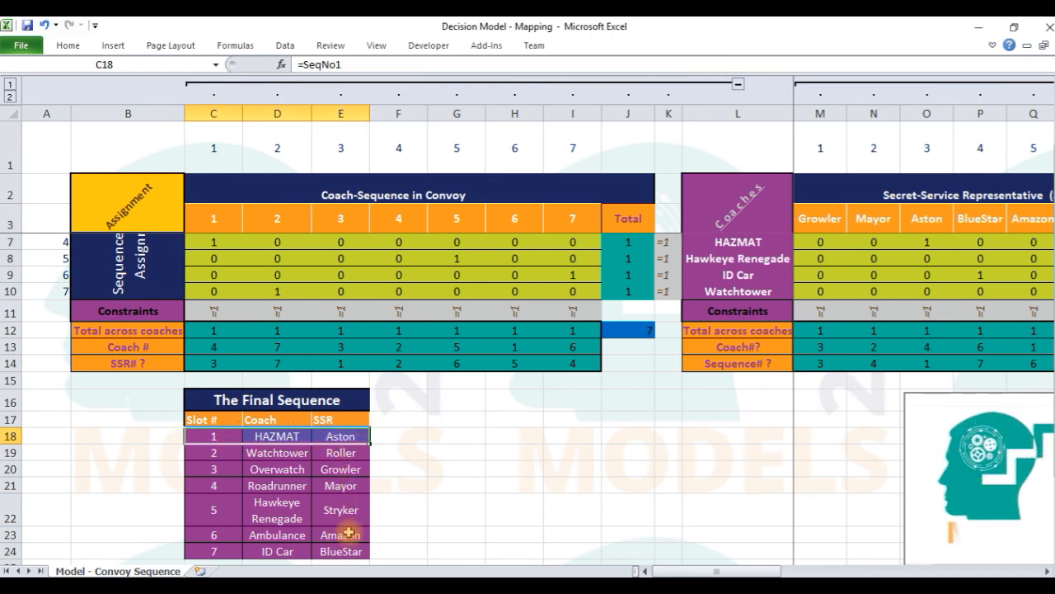
Review the coach and SSR assignments and their lookup formulas row by row for slots 2 to 7, from D19 to D24.
{"action": "left_click", "coordinate": [280, 454]}
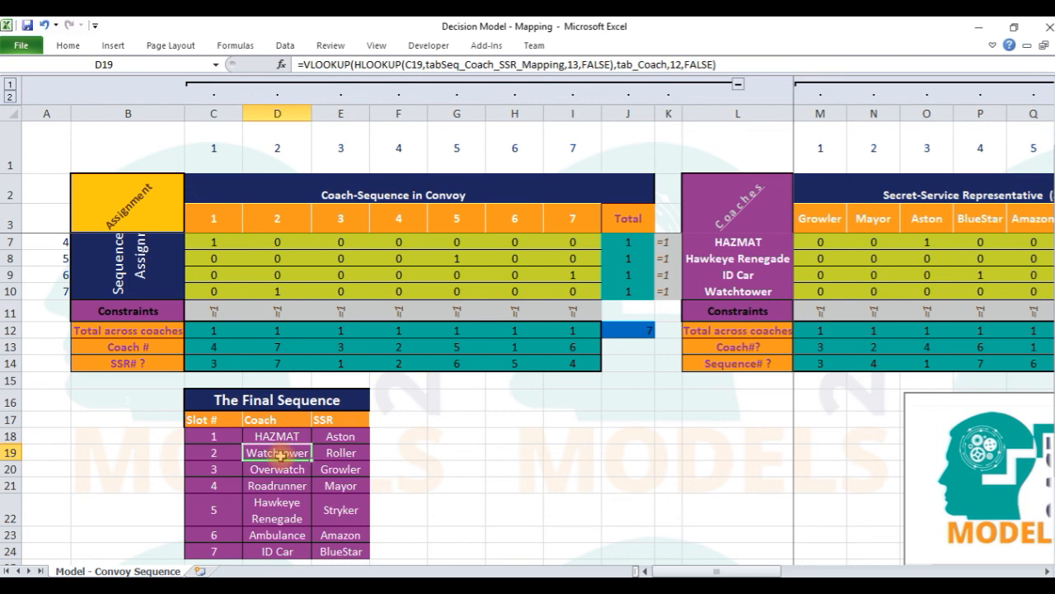
{"action": "key", "text": "Right"}
{"action": "key", "text": "Left"}
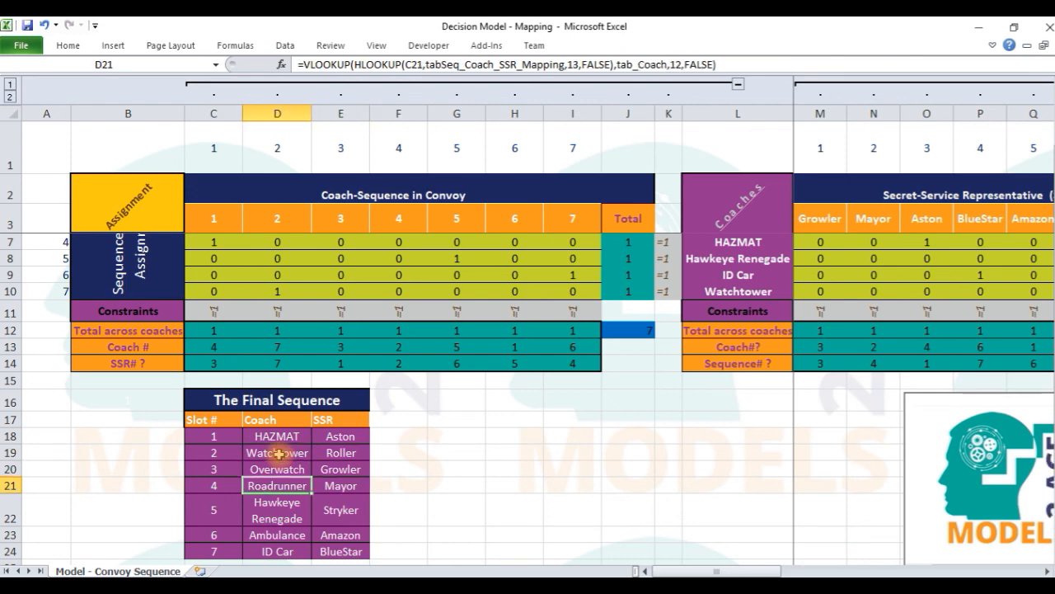
{"action": "key", "text": "Right"}
{"action": "key", "text": "Down"}
{"action": "key", "text": "Left"}
{"action": "key", "text": "Down"}
{"action": "key", "text": "Right"}
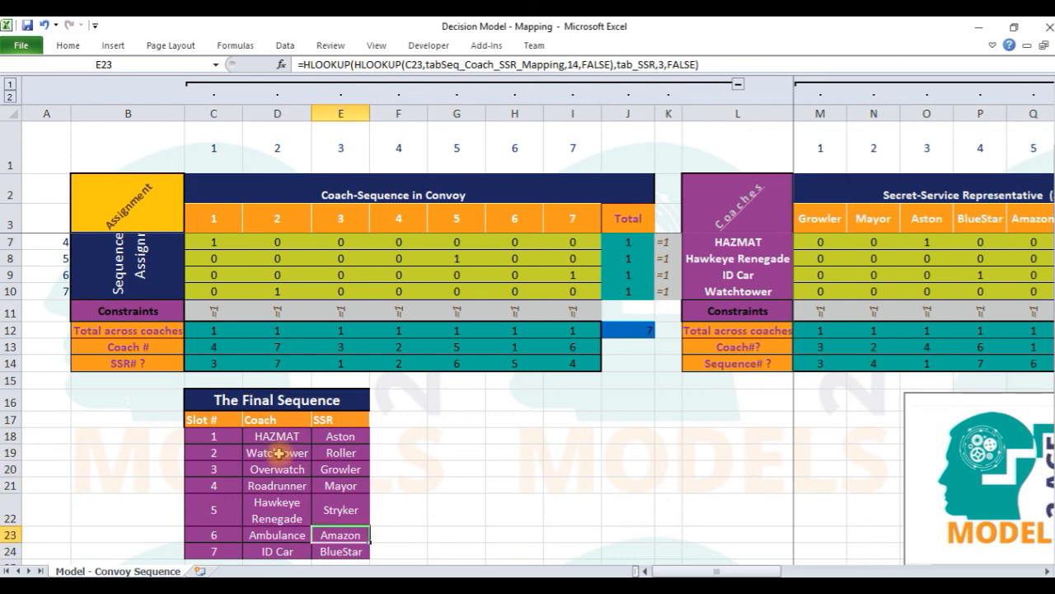
{"action": "key", "text": "Left"}
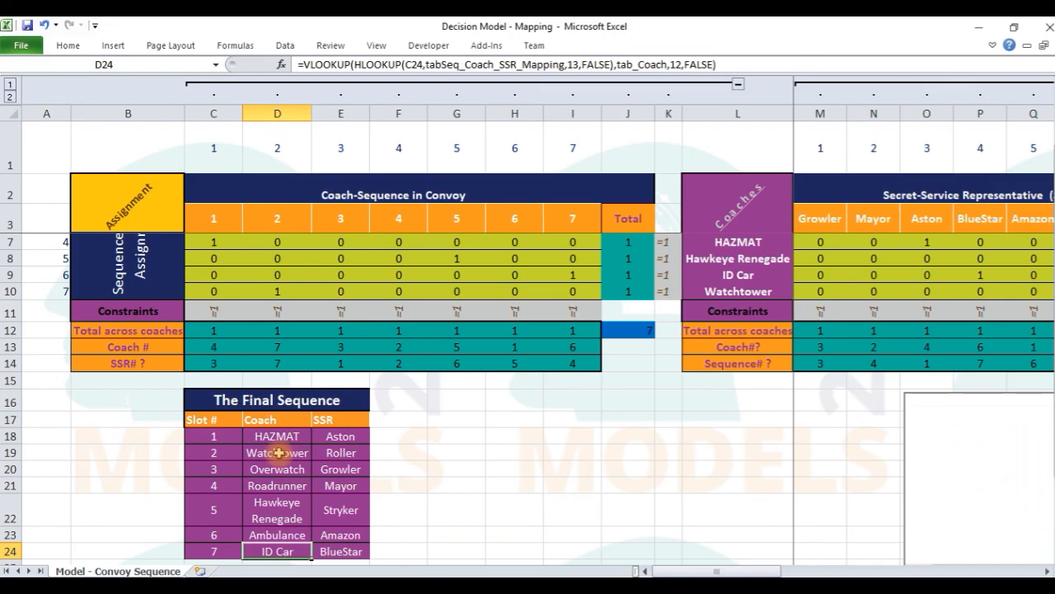